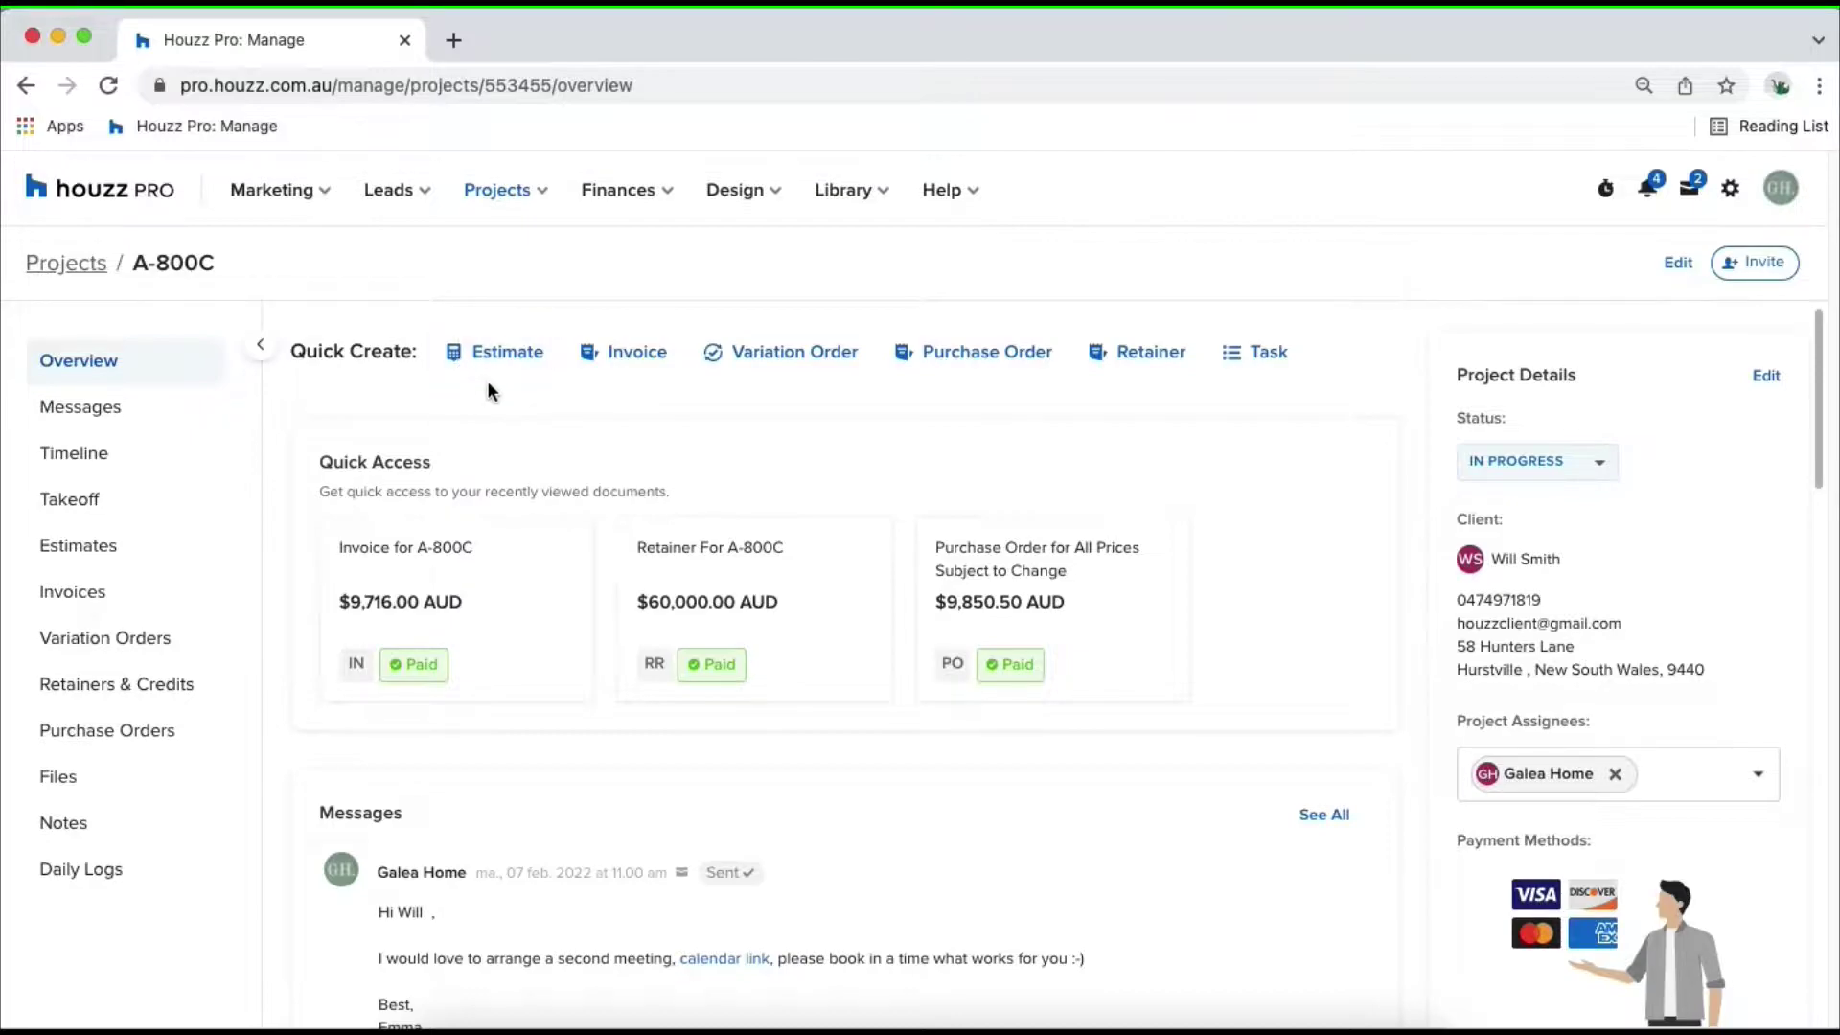
- From the A-800C estimates list, browse the estimate templates and cancel without choosing one
left_click(136, 548)
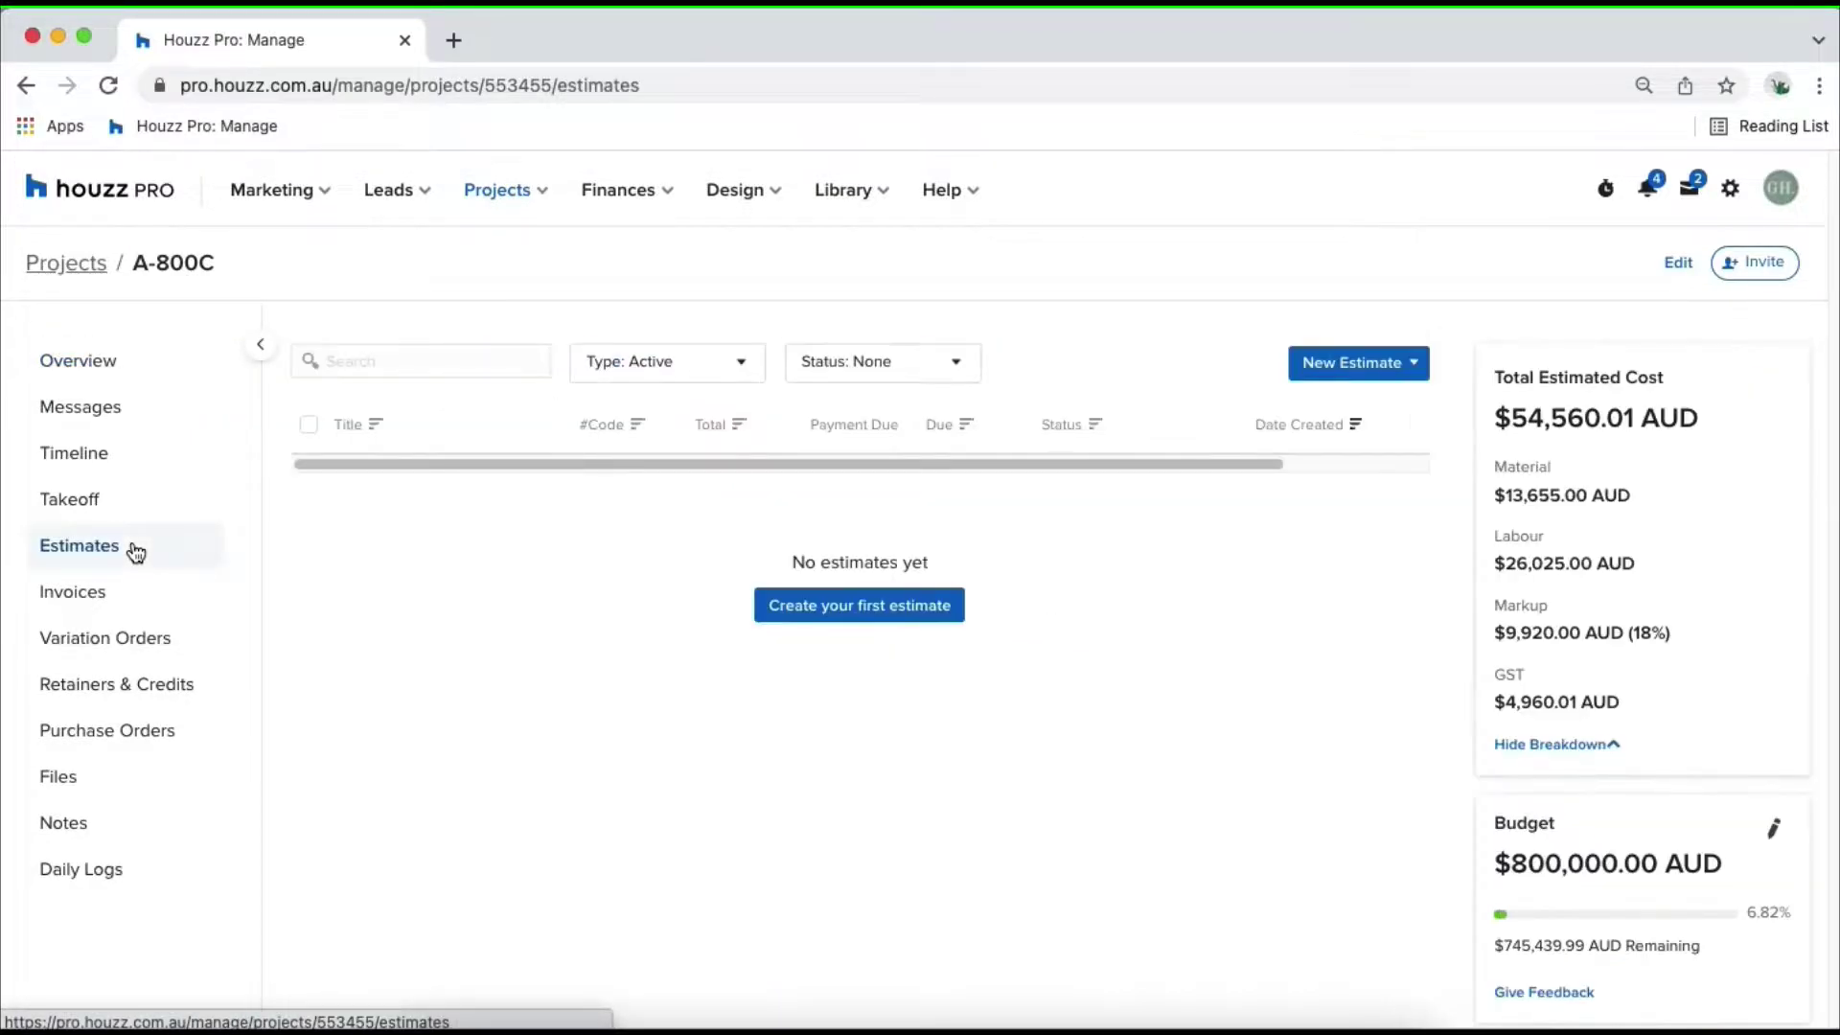
left_click(1405, 365)
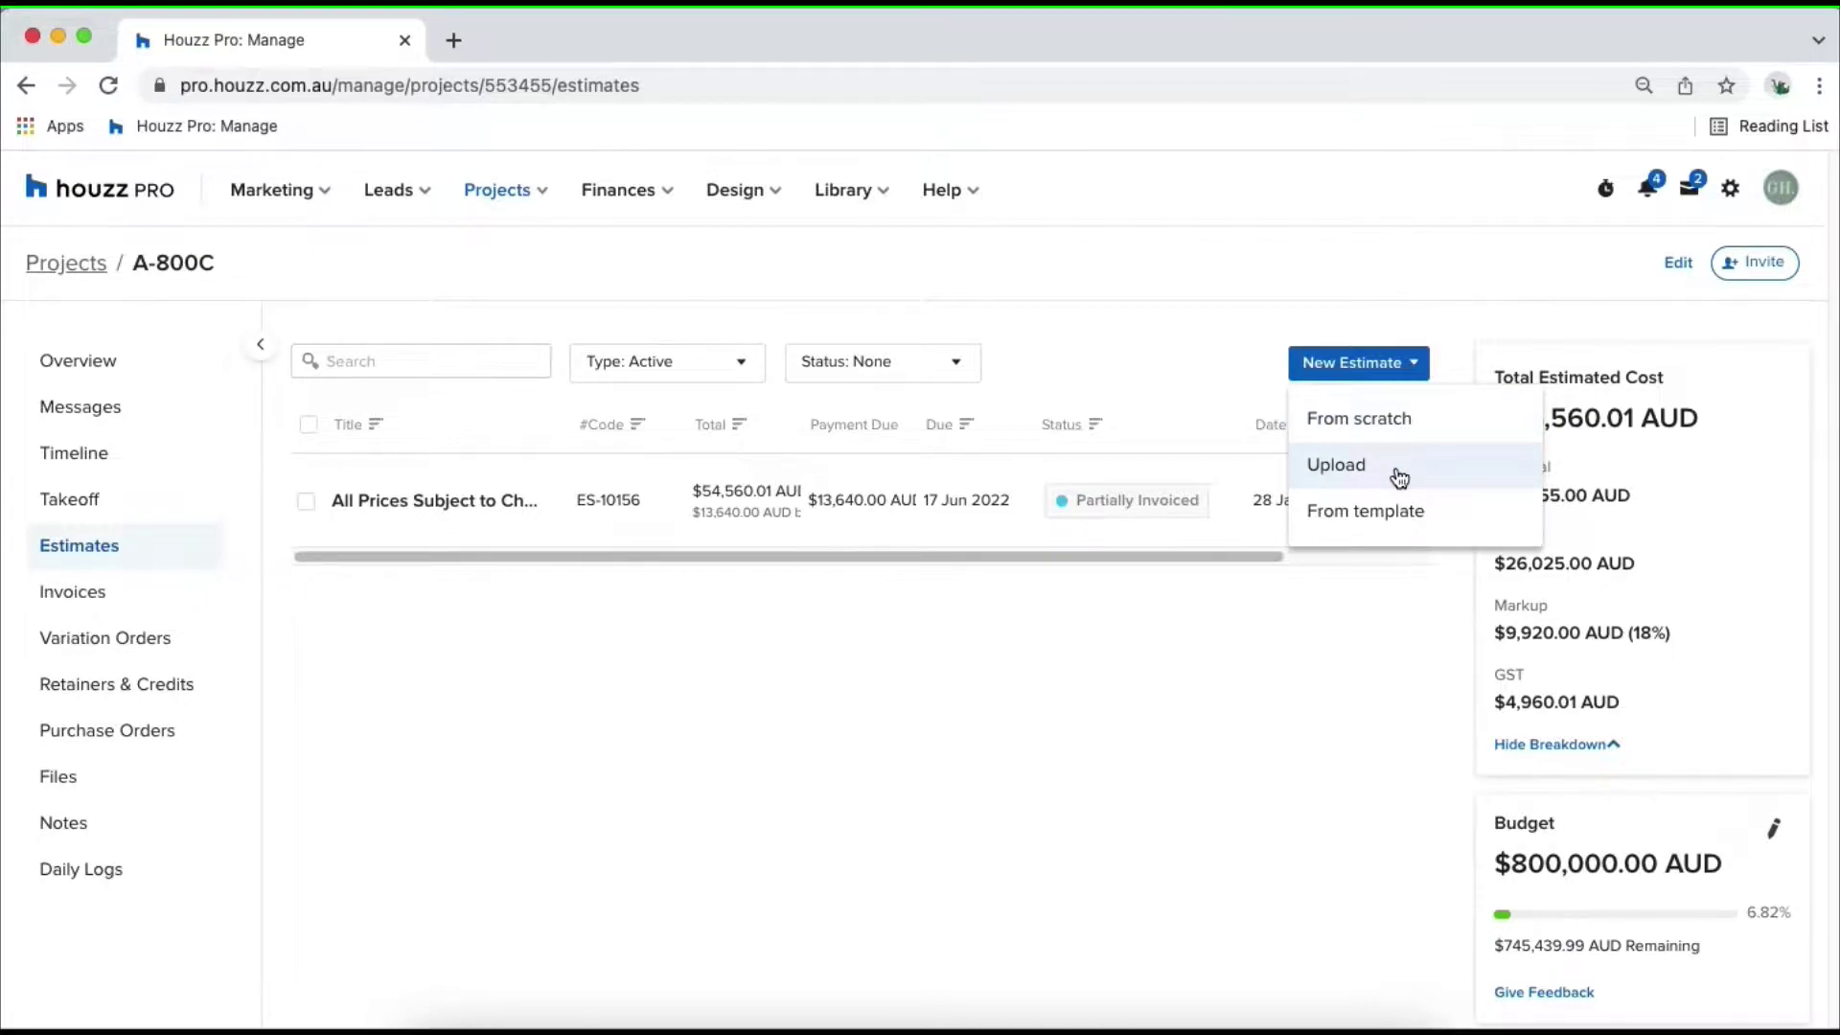
left_click(1399, 511)
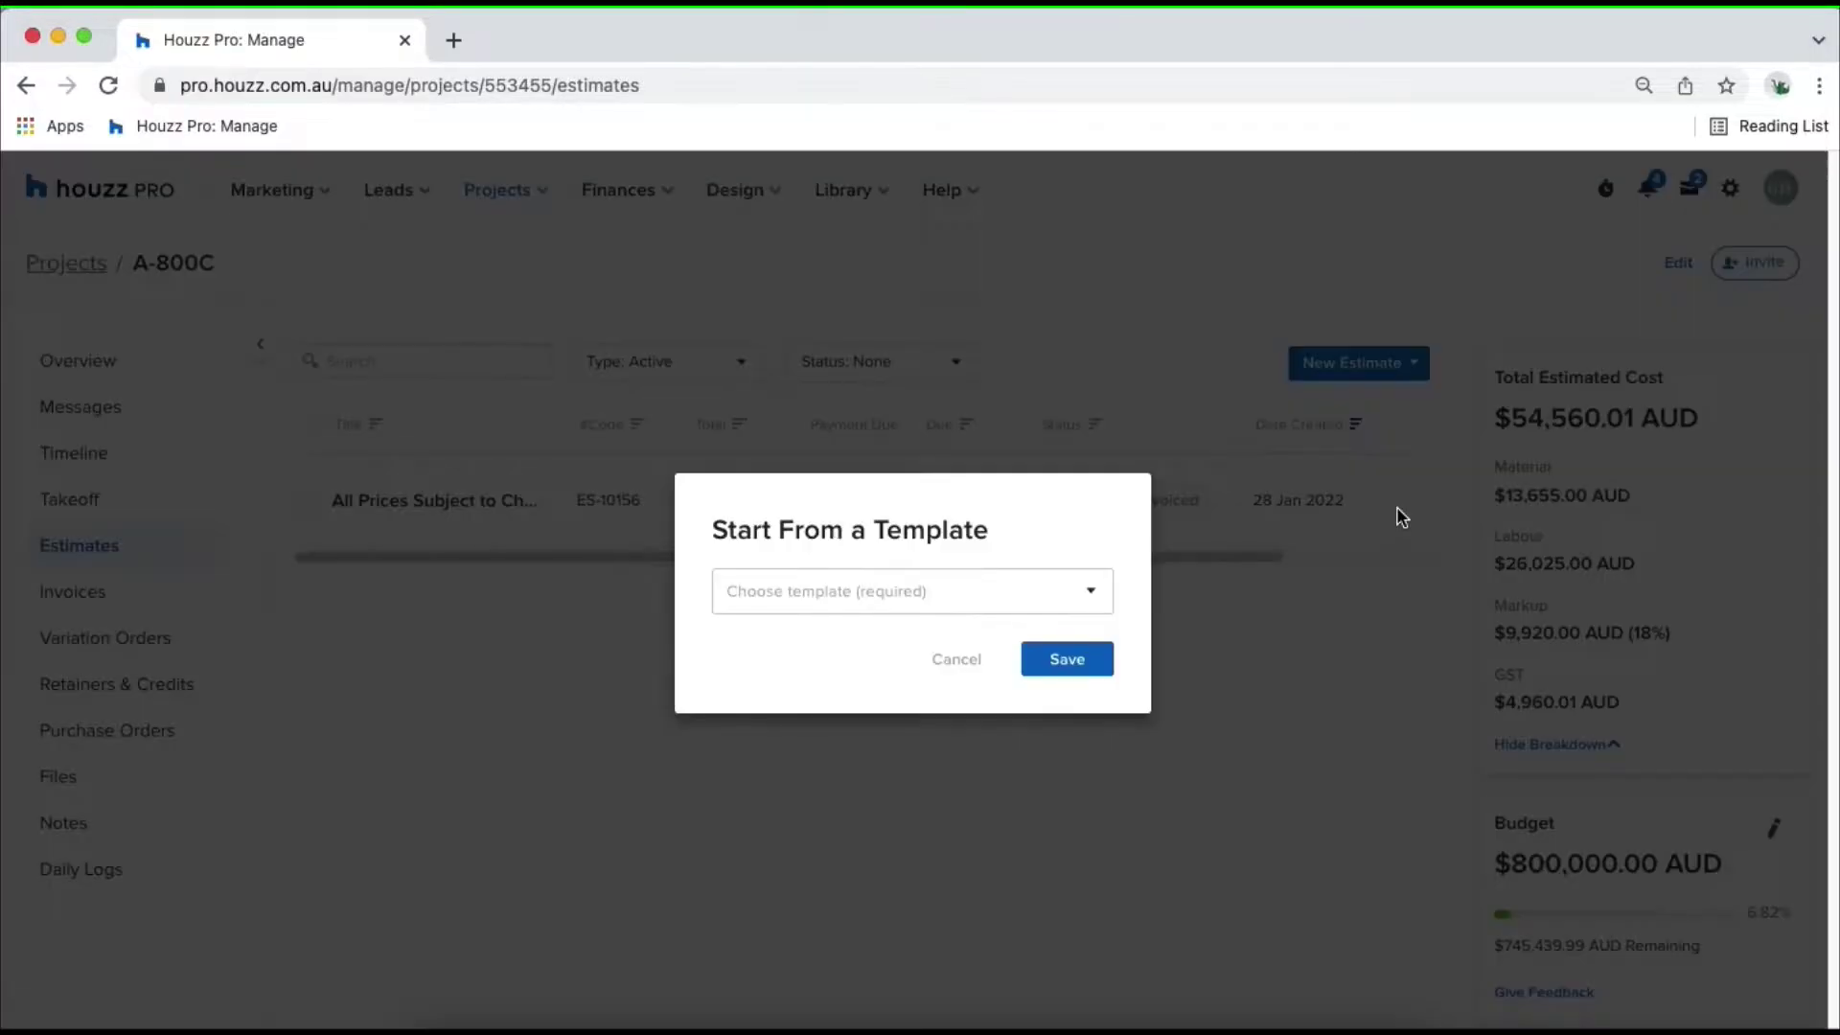
left_click(1035, 594)
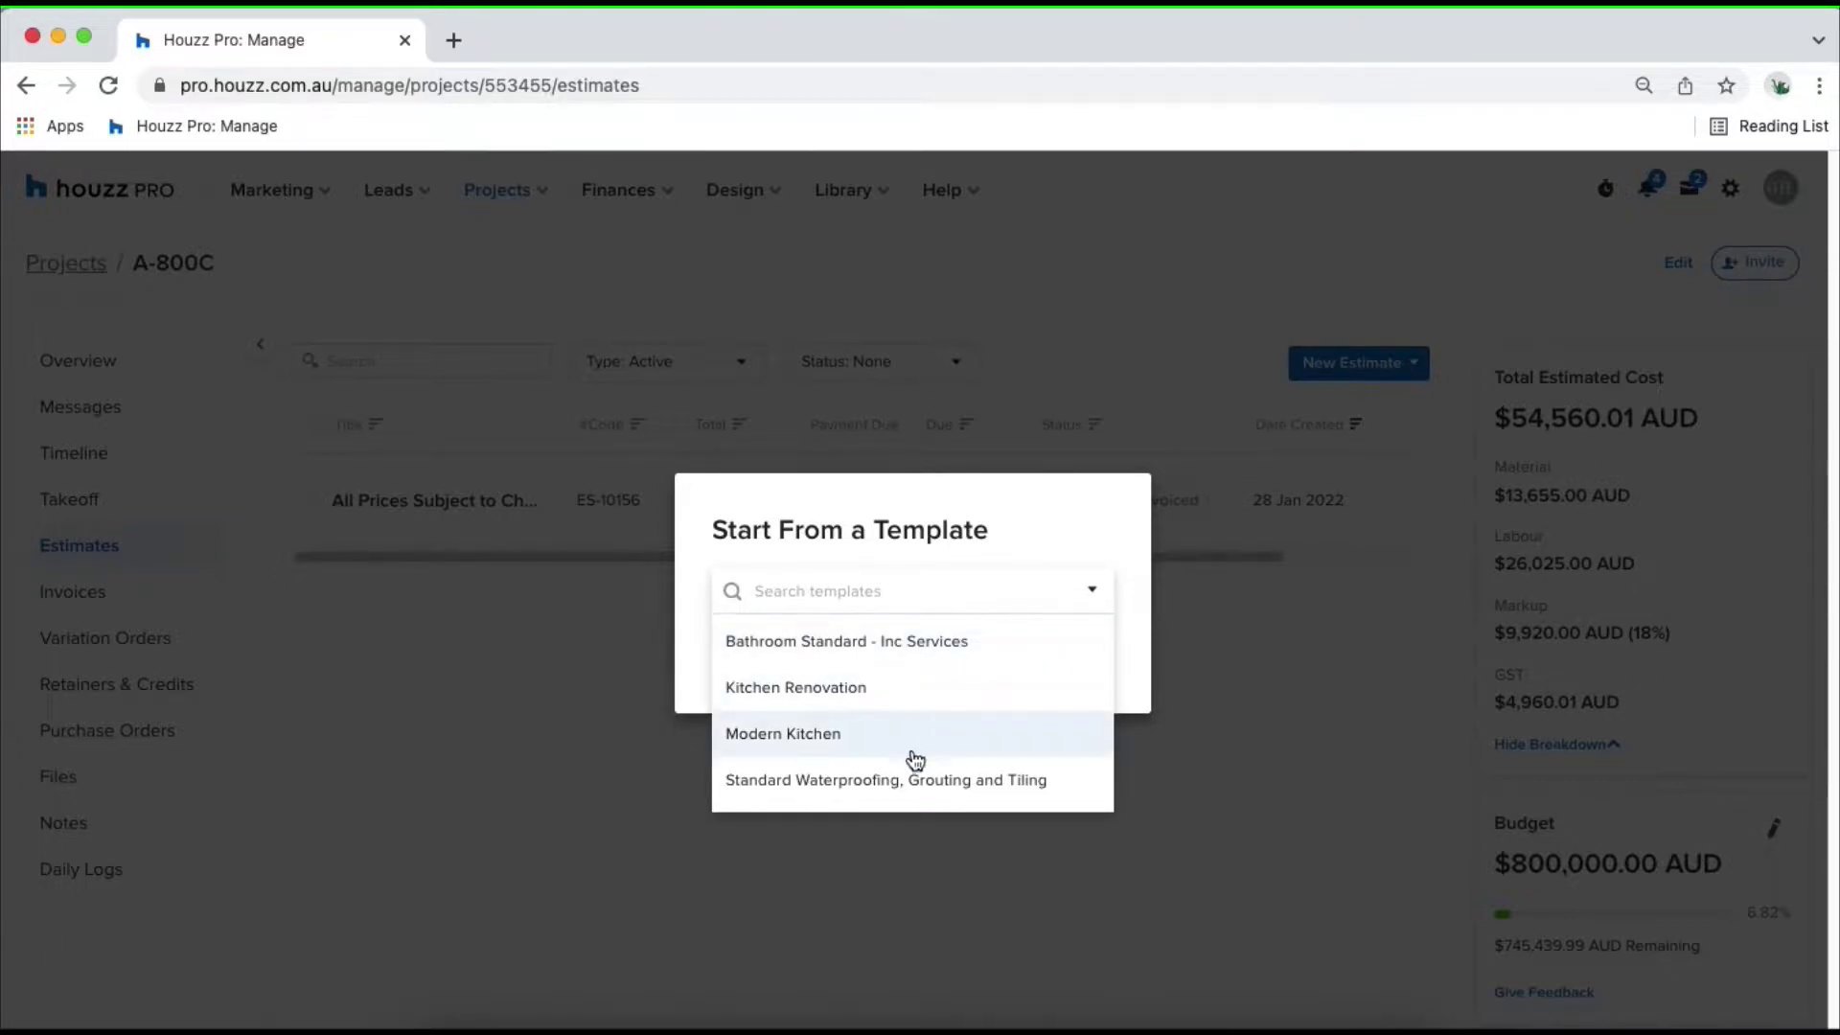
left_click(1022, 535)
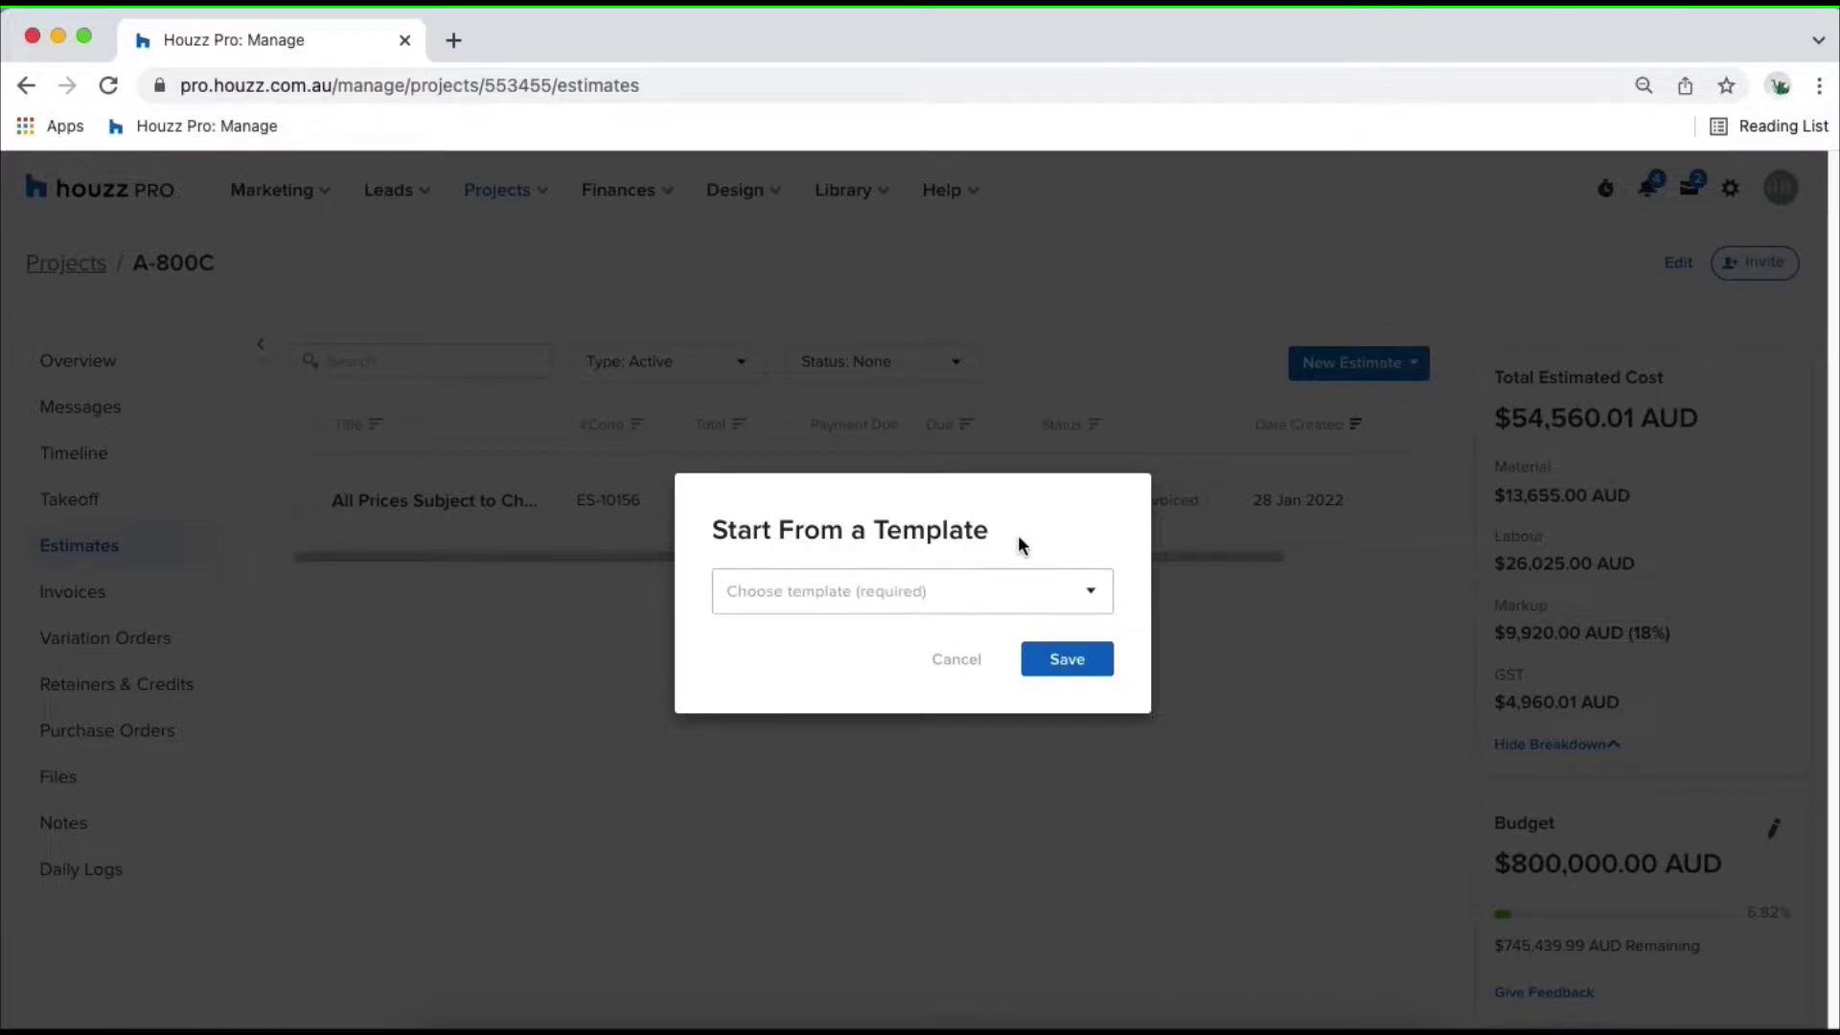
left_click(962, 659)
left_click(1335, 372)
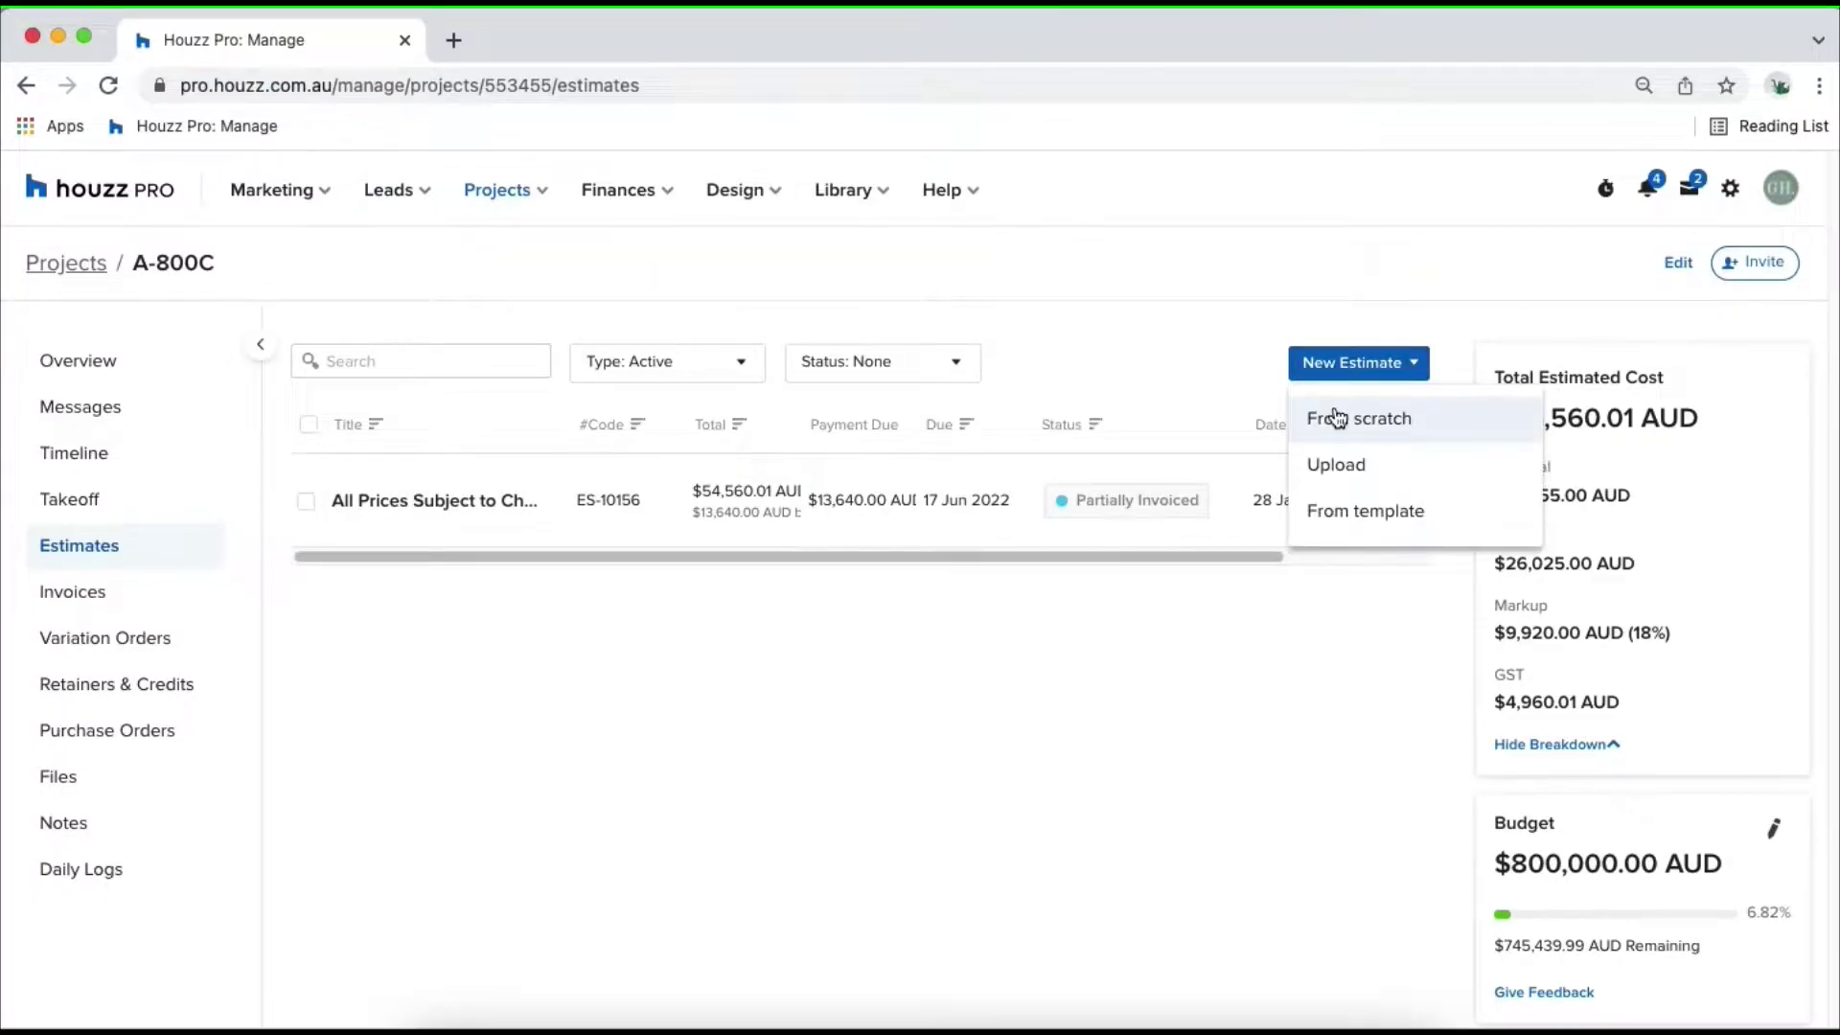
- Start a blank estimate from scratch and set its due date to 23 February 2022
left_click(1336, 414)
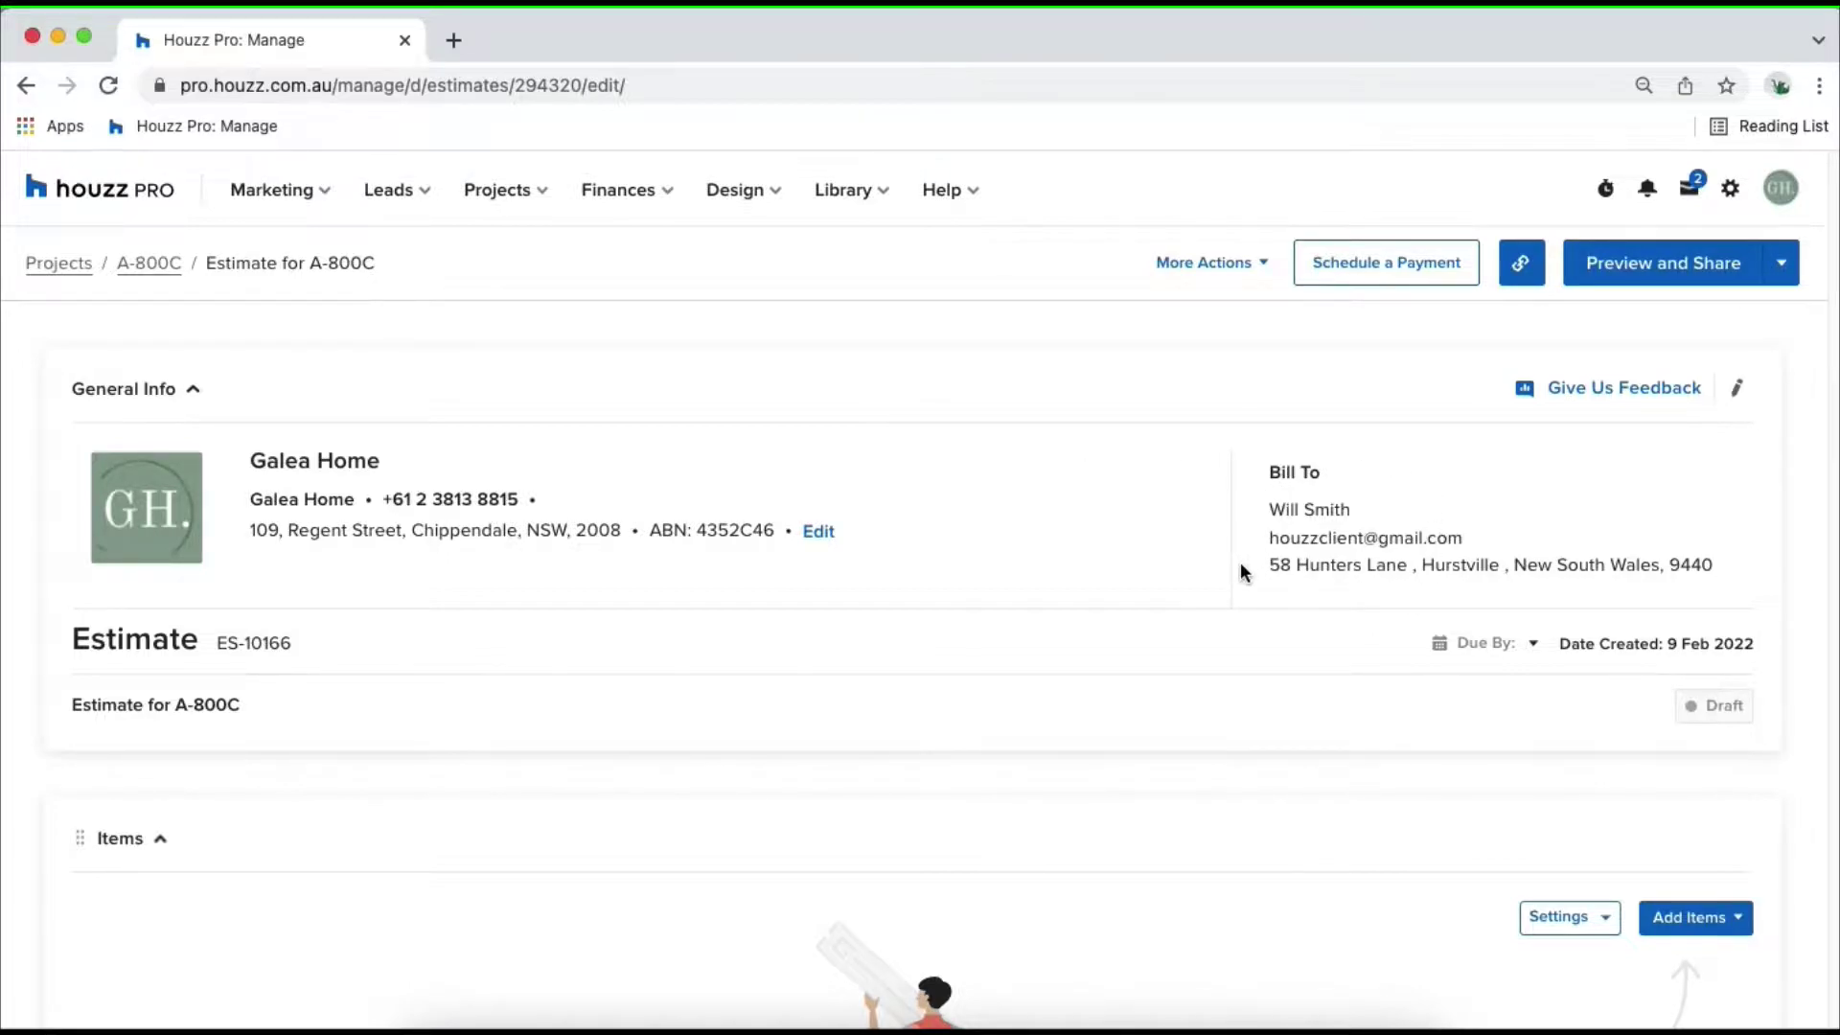
left_click(1733, 393)
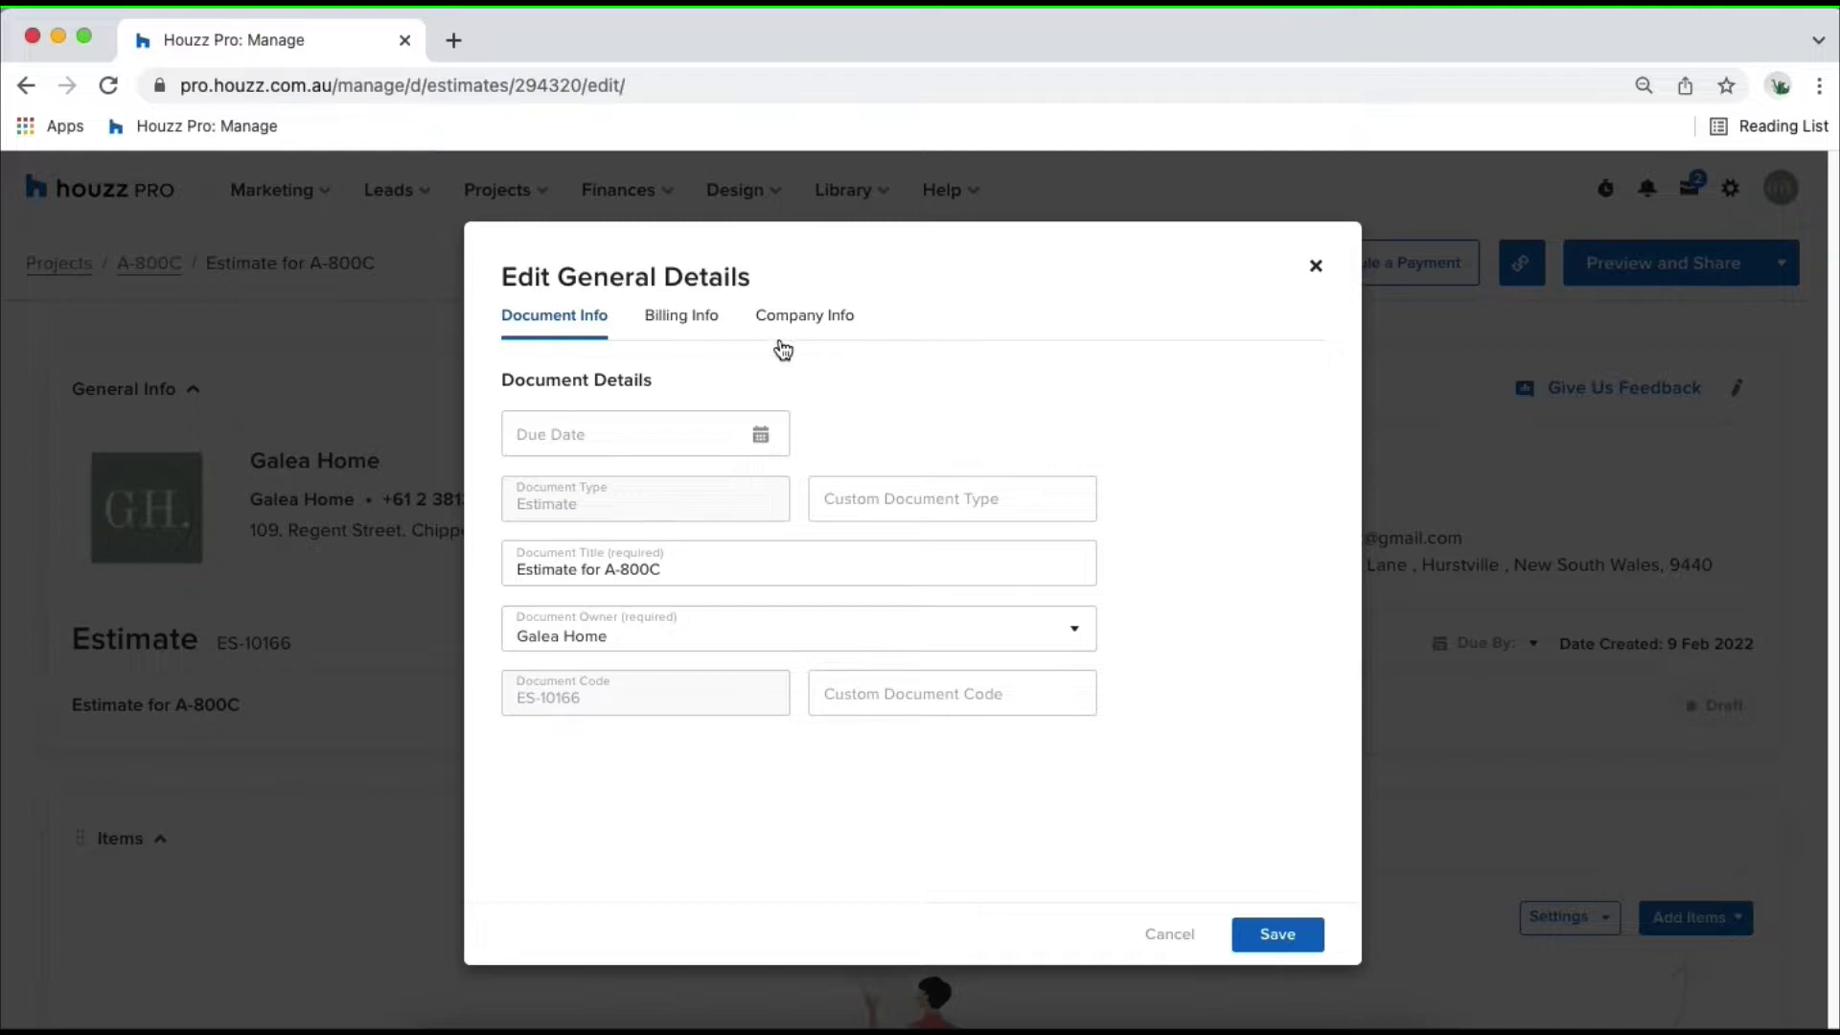
left_click(760, 434)
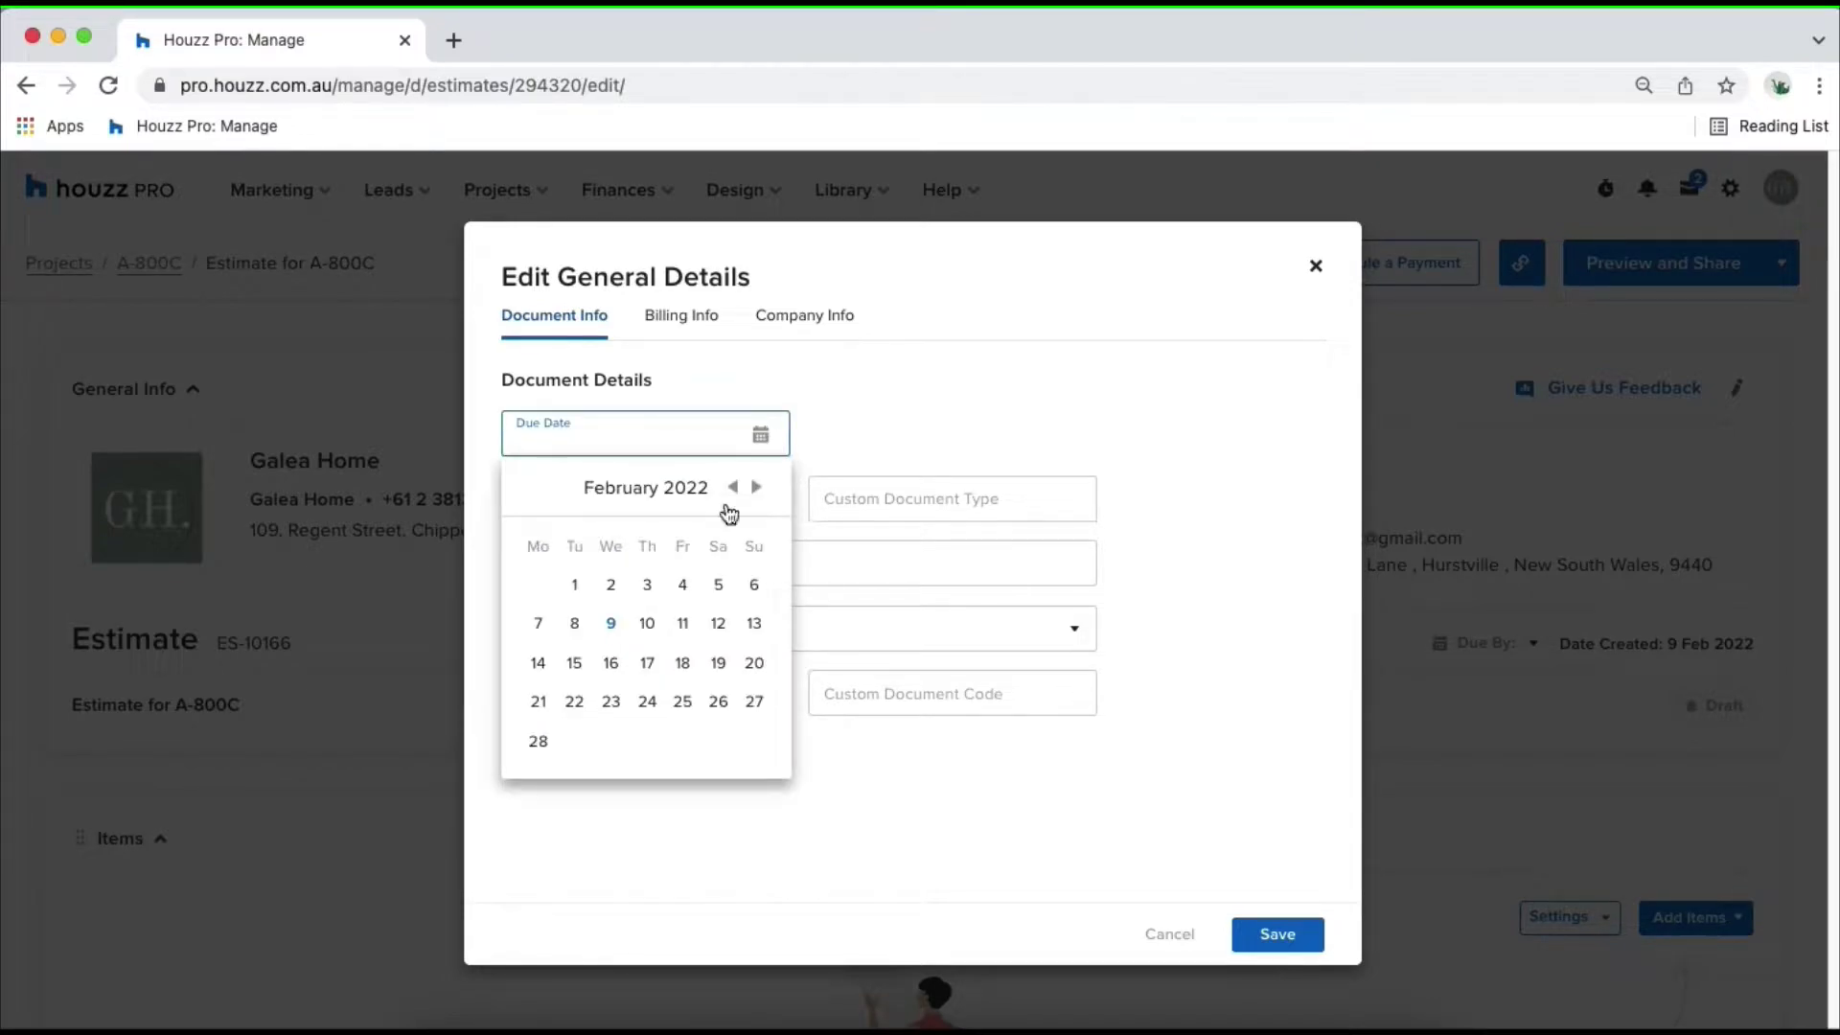
left_click(611, 705)
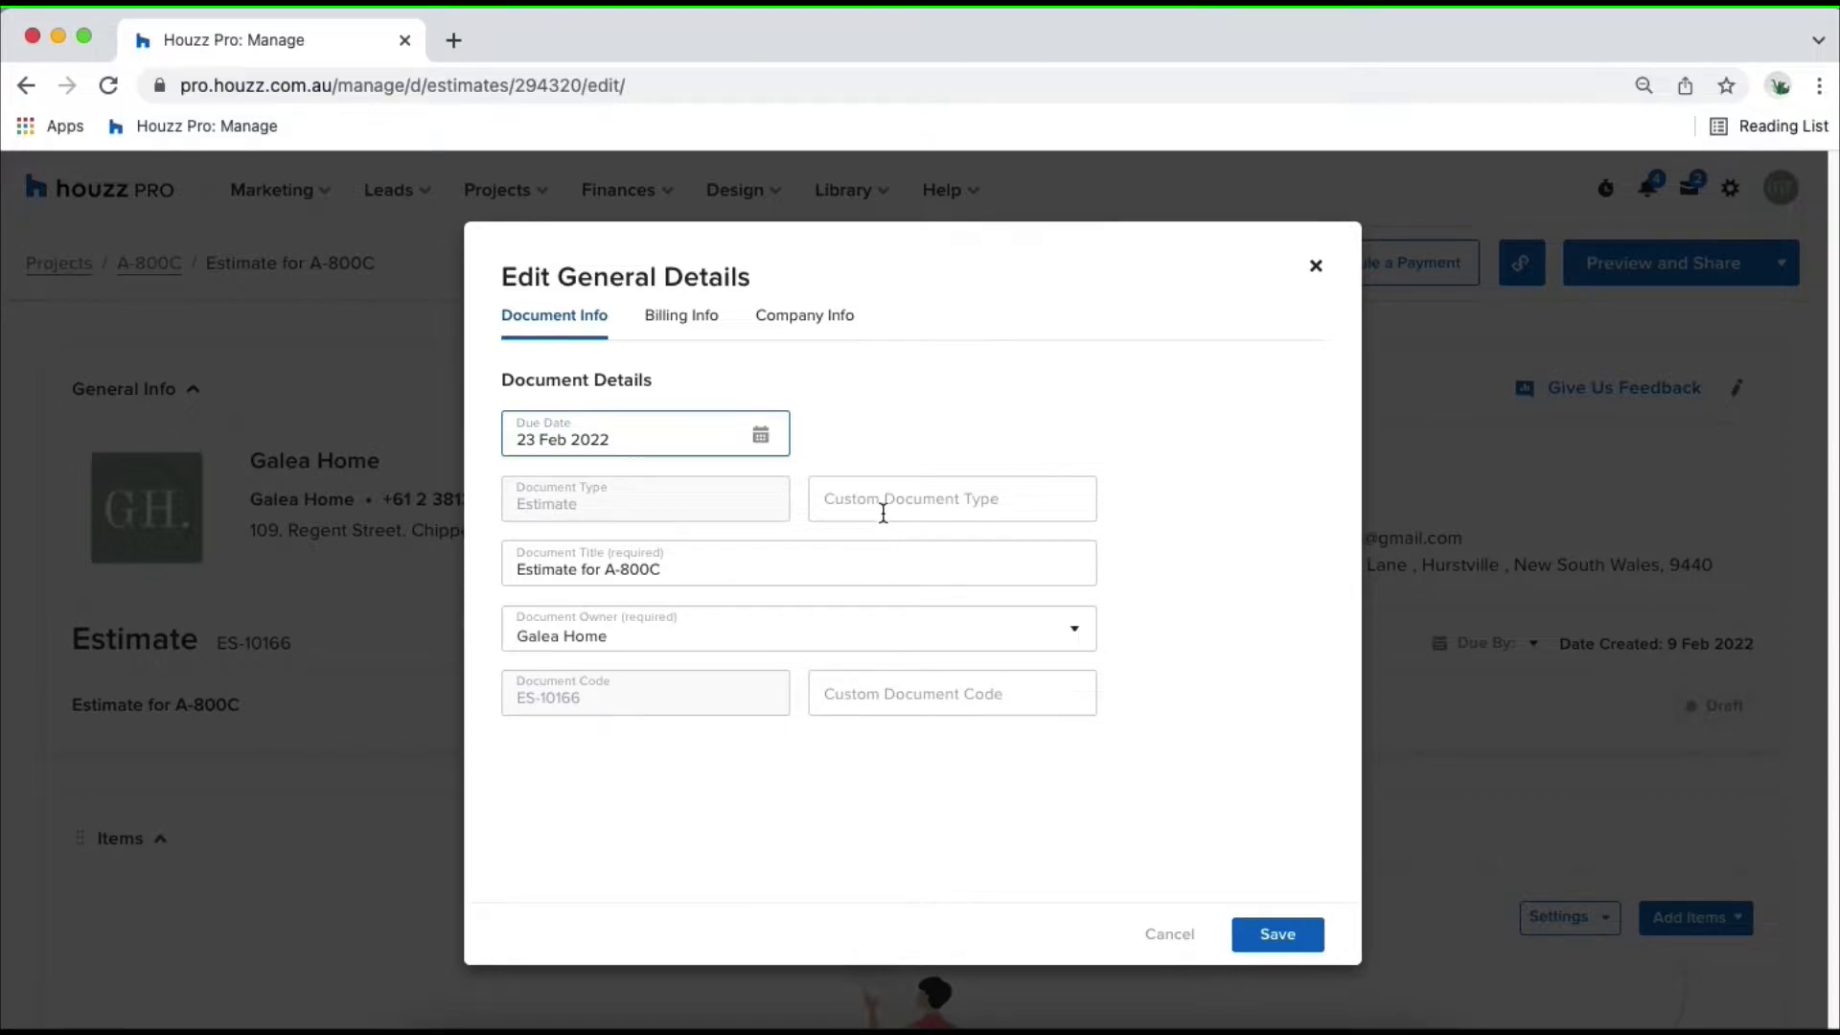
- Set document type Quote, title 'Estimate for Bathroom', another owner and code T950, then save
left_click(893, 505)
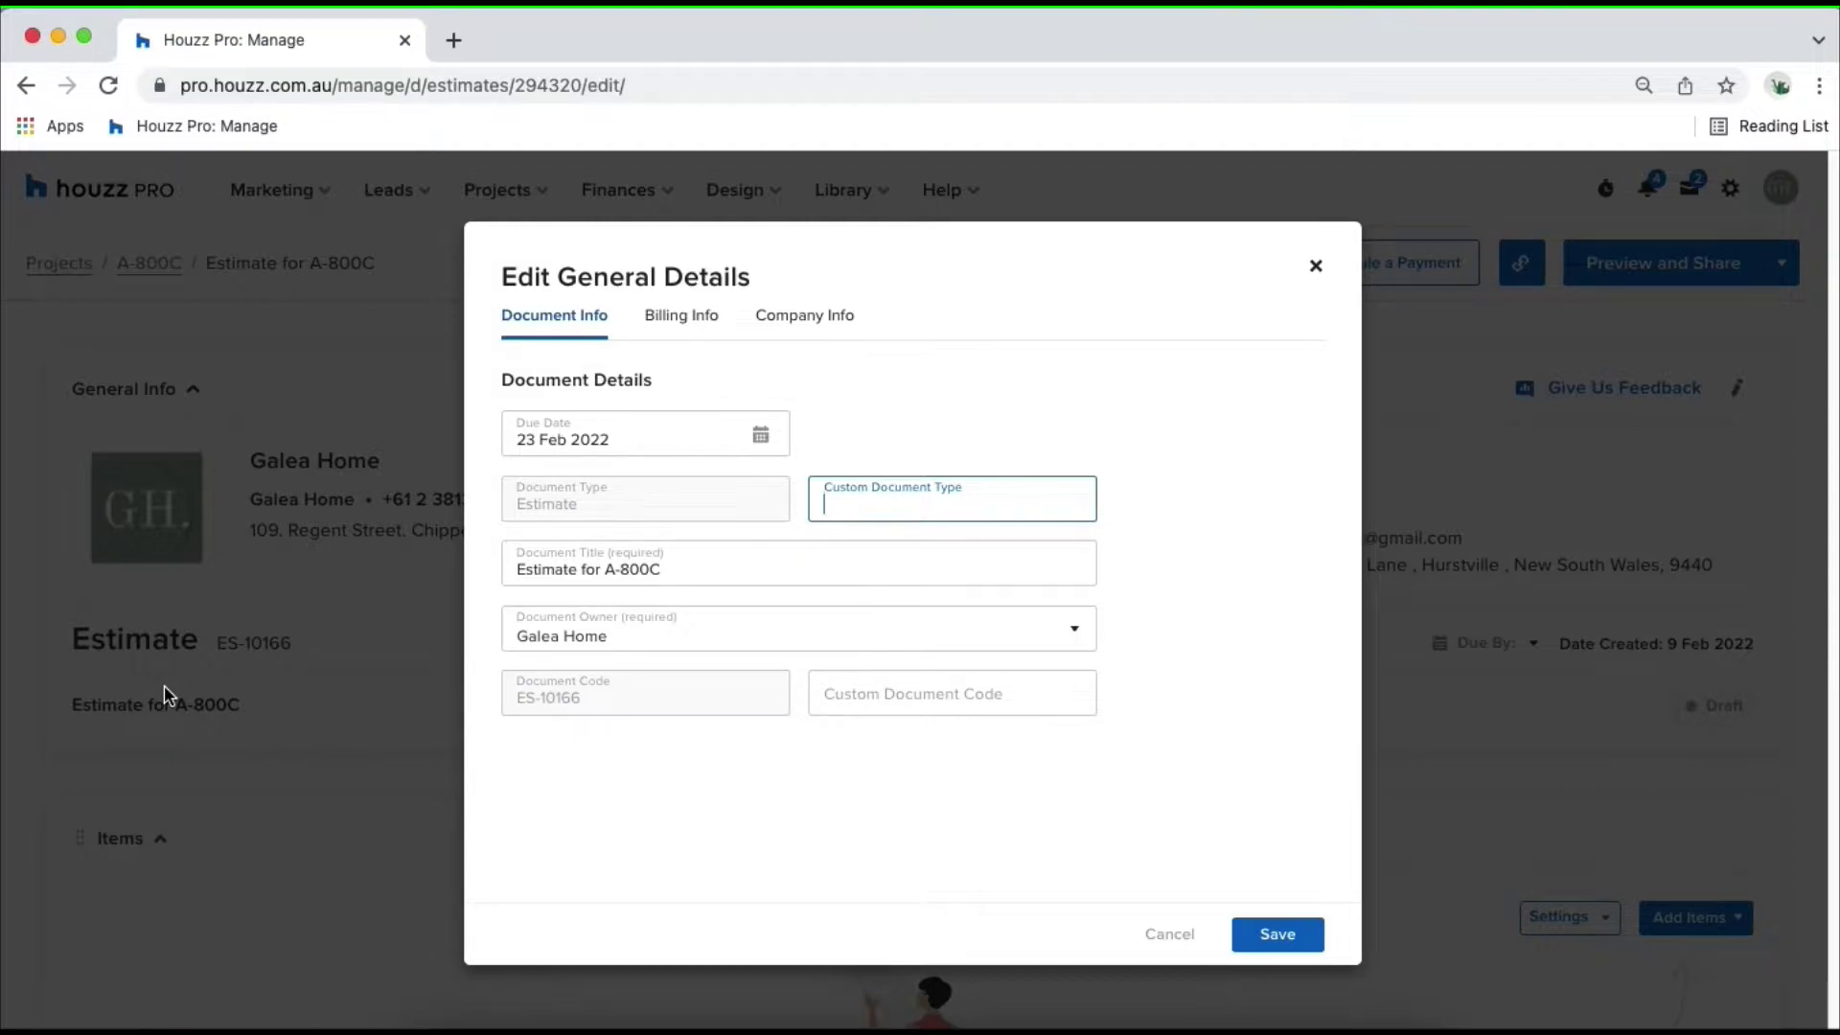
type("Quote")
left_click_drag(680, 569, 516, 569)
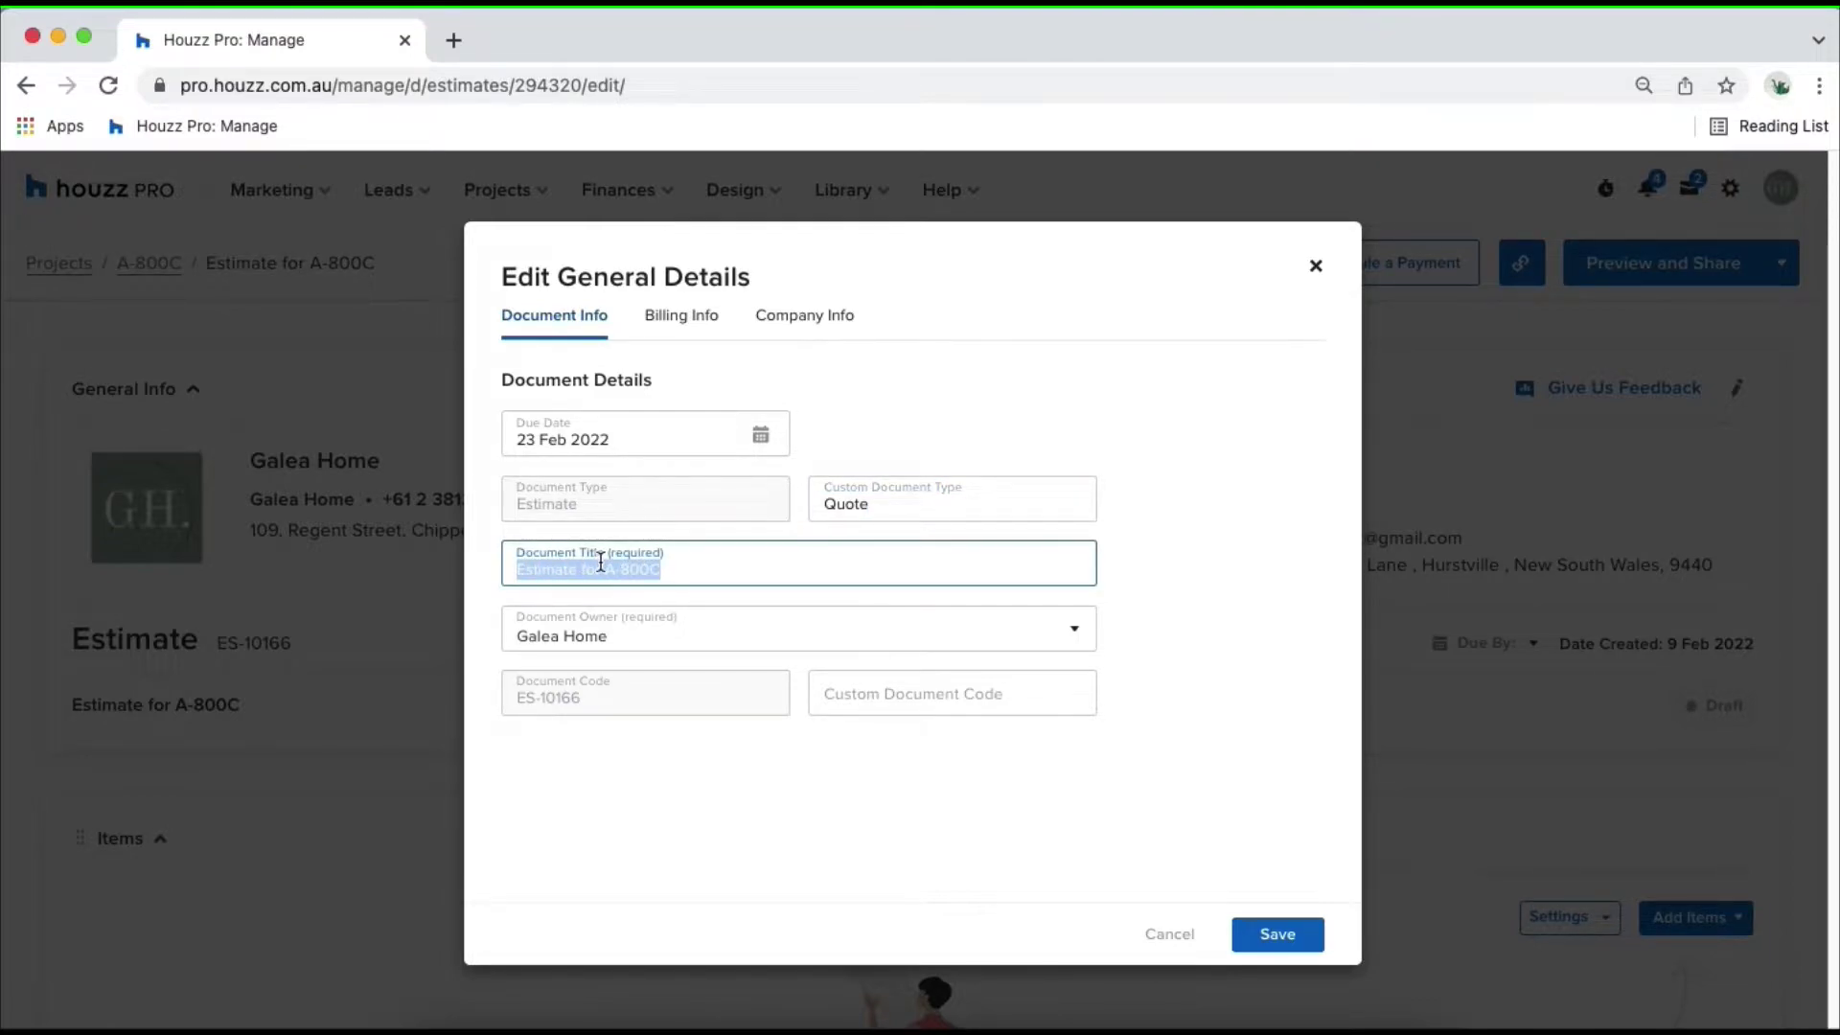
type("Estimate for ")
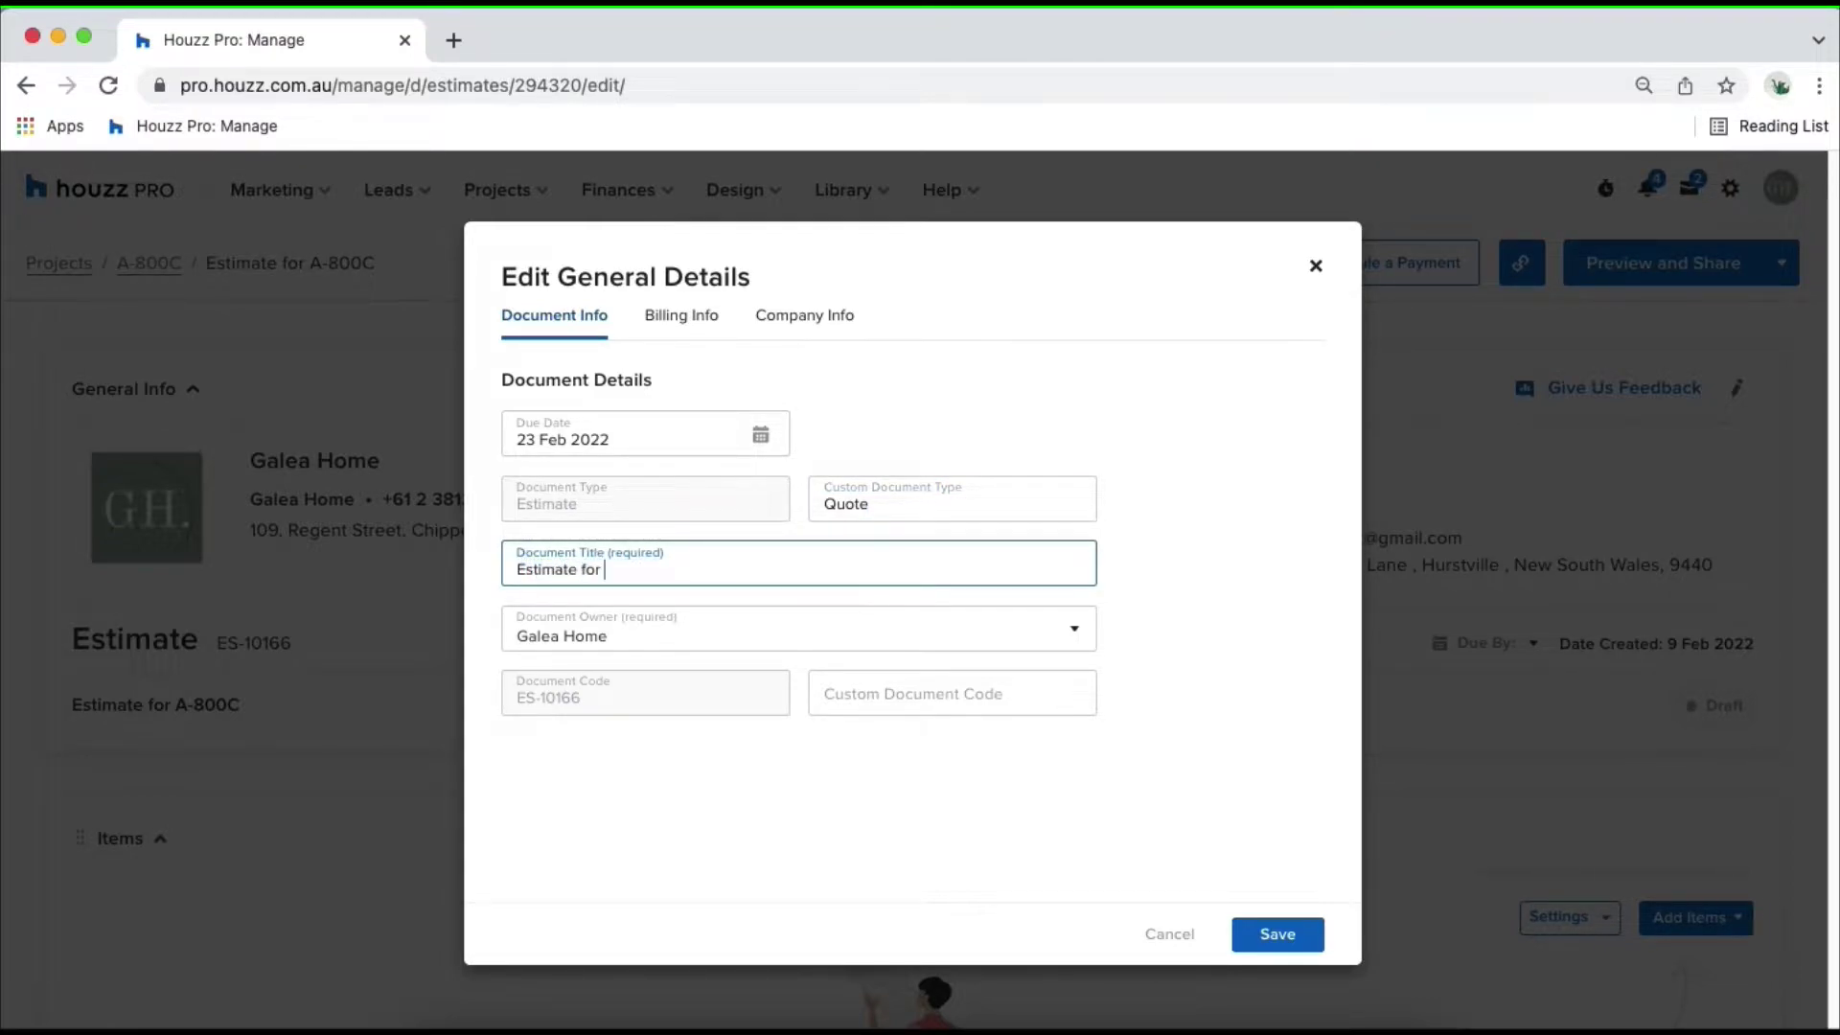
type("Bathroom")
left_click(649, 630)
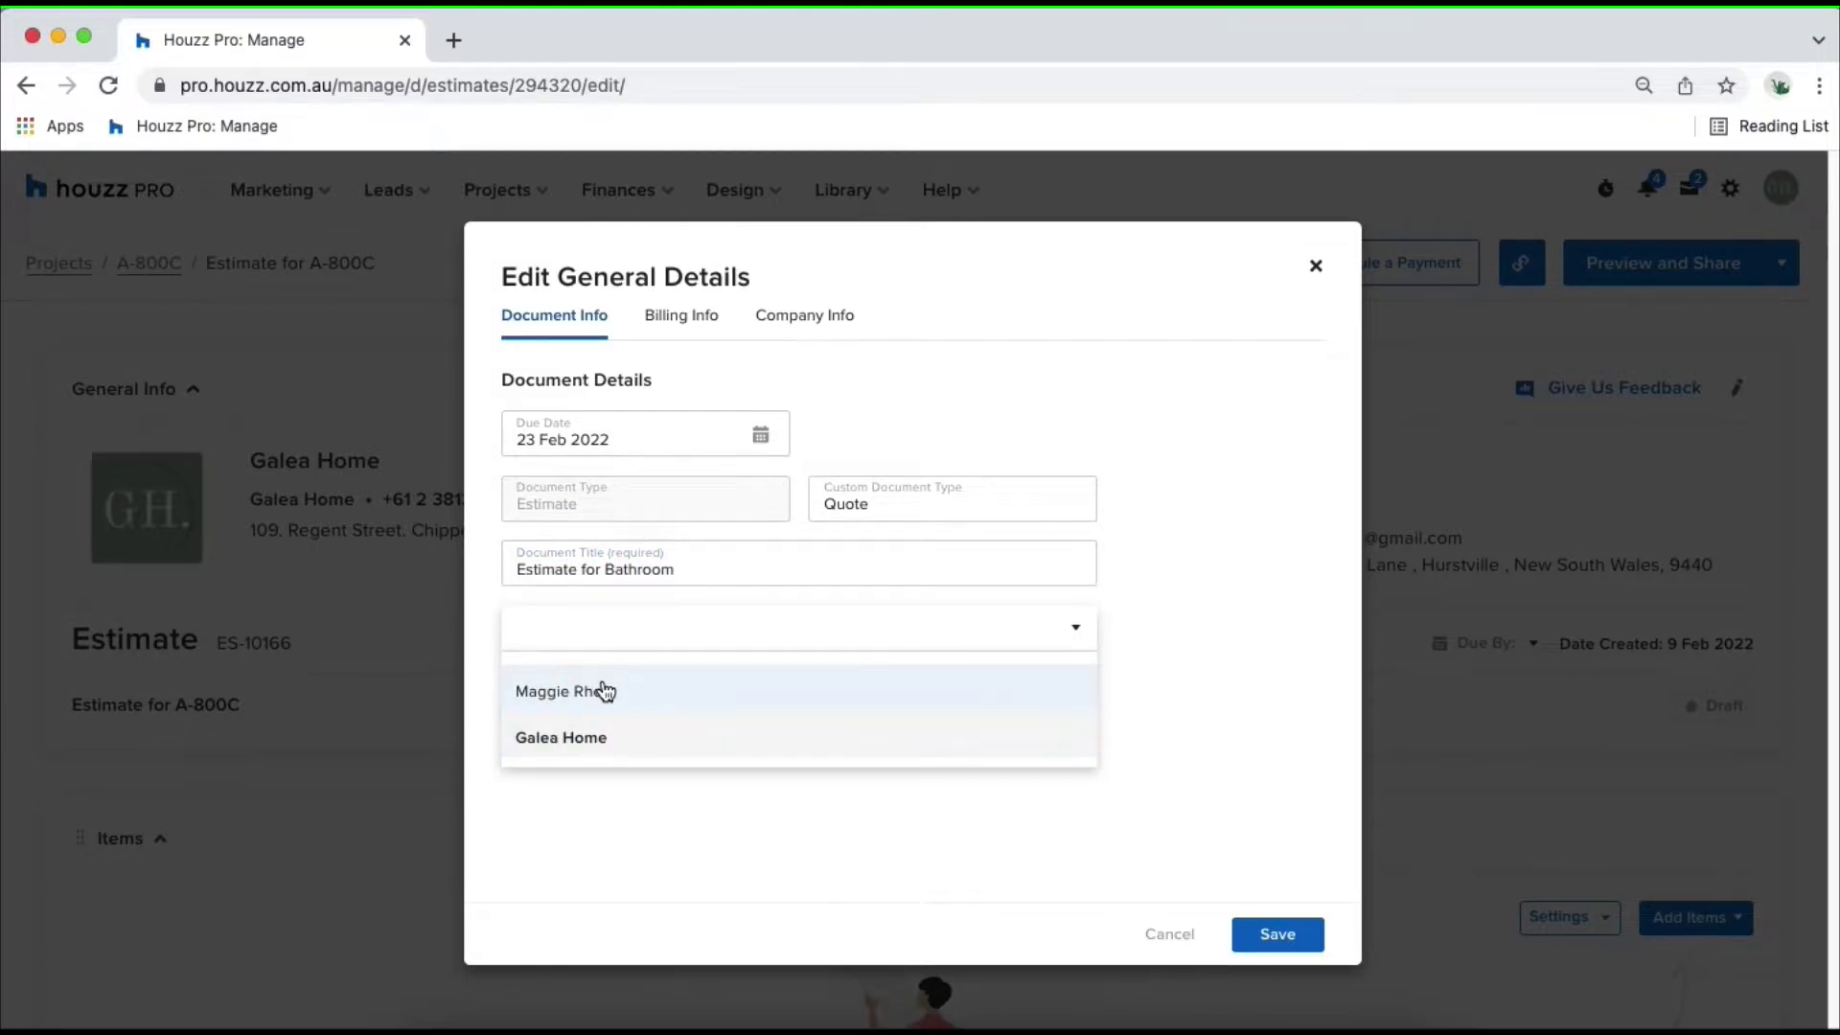
left_click(604, 691)
left_click(912, 698)
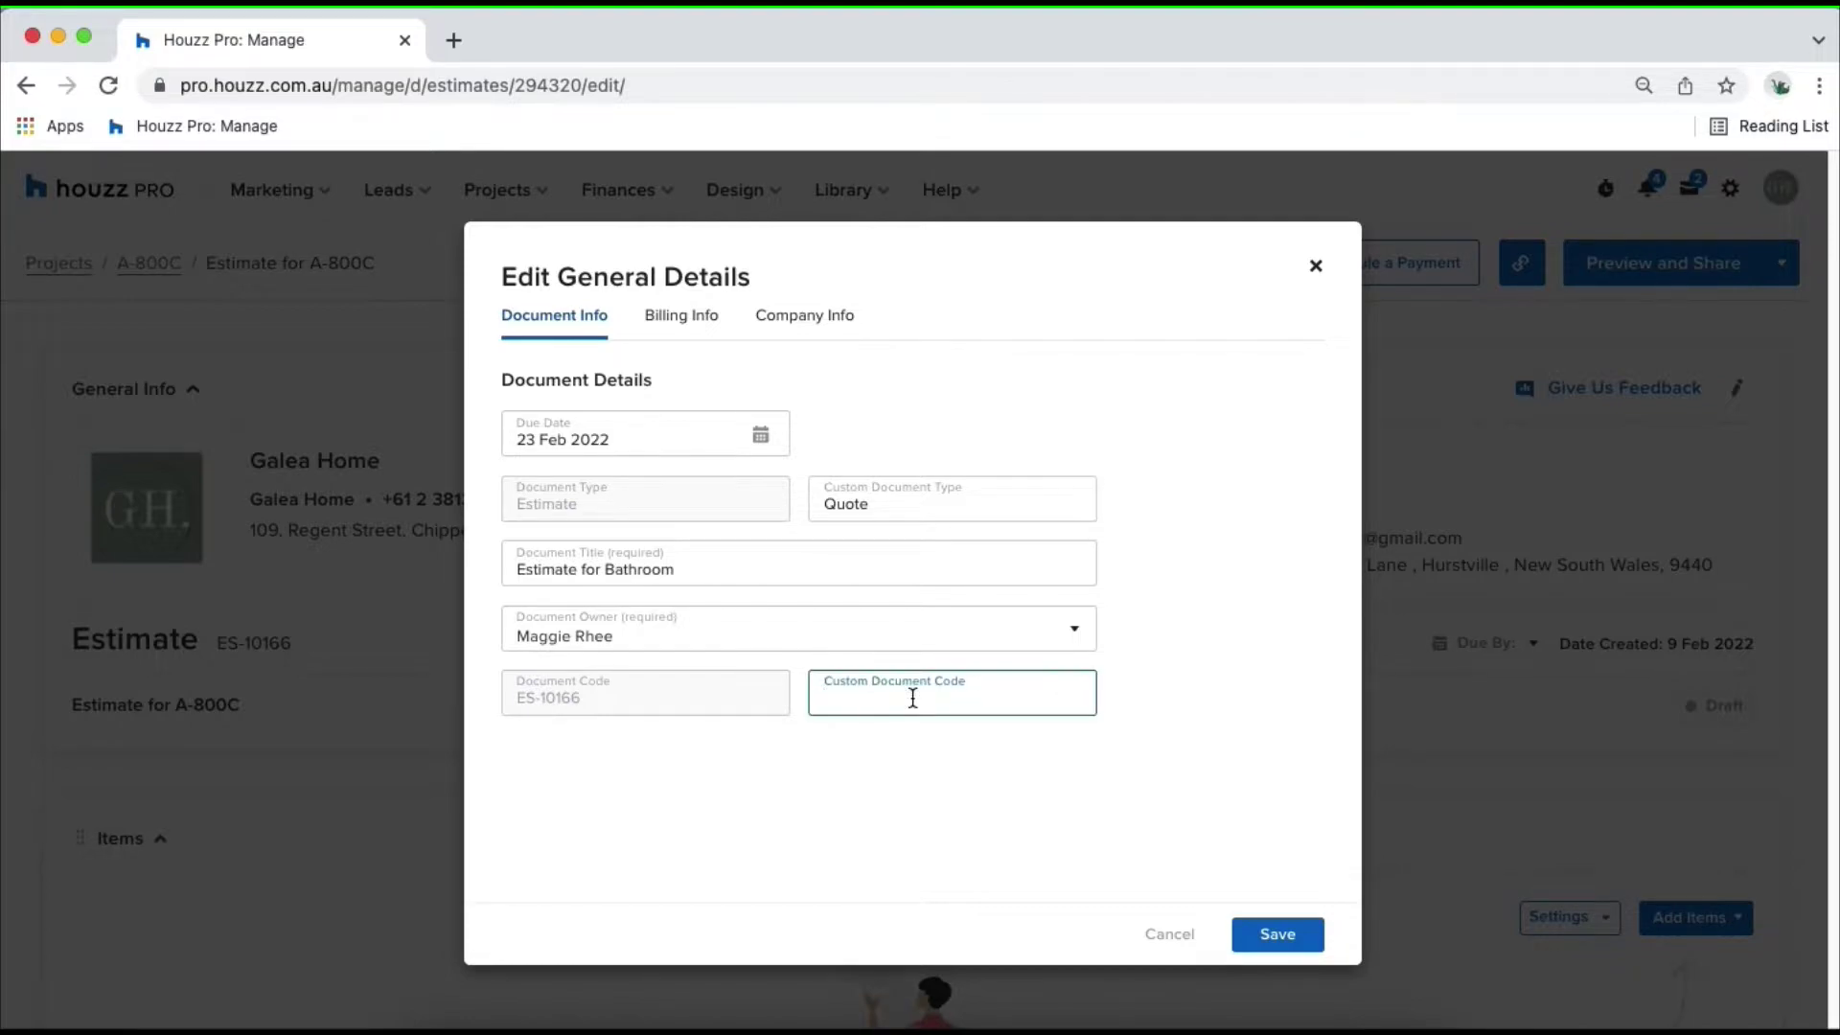
type("T950")
left_click(1275, 938)
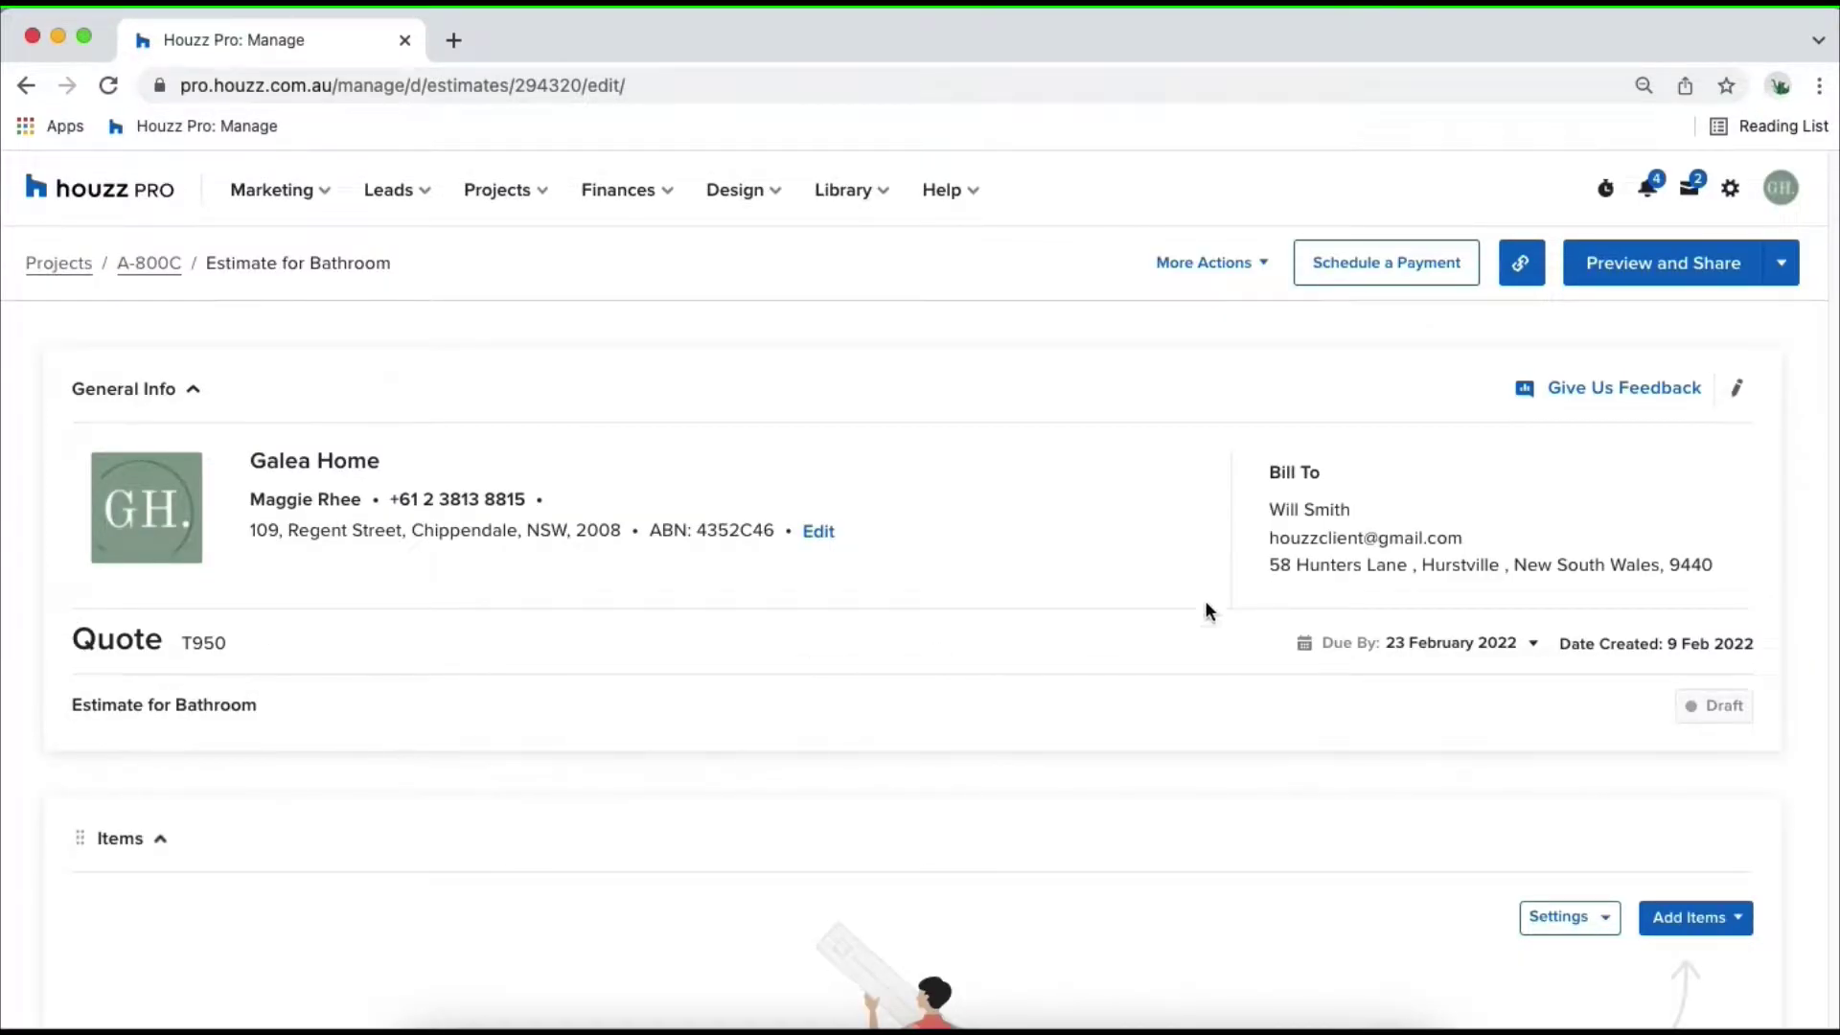
- Scroll to the empty Items section and look through the item settings
scroll(1796, 418, "down", 1)
scroll(1796, 419, "down", 4)
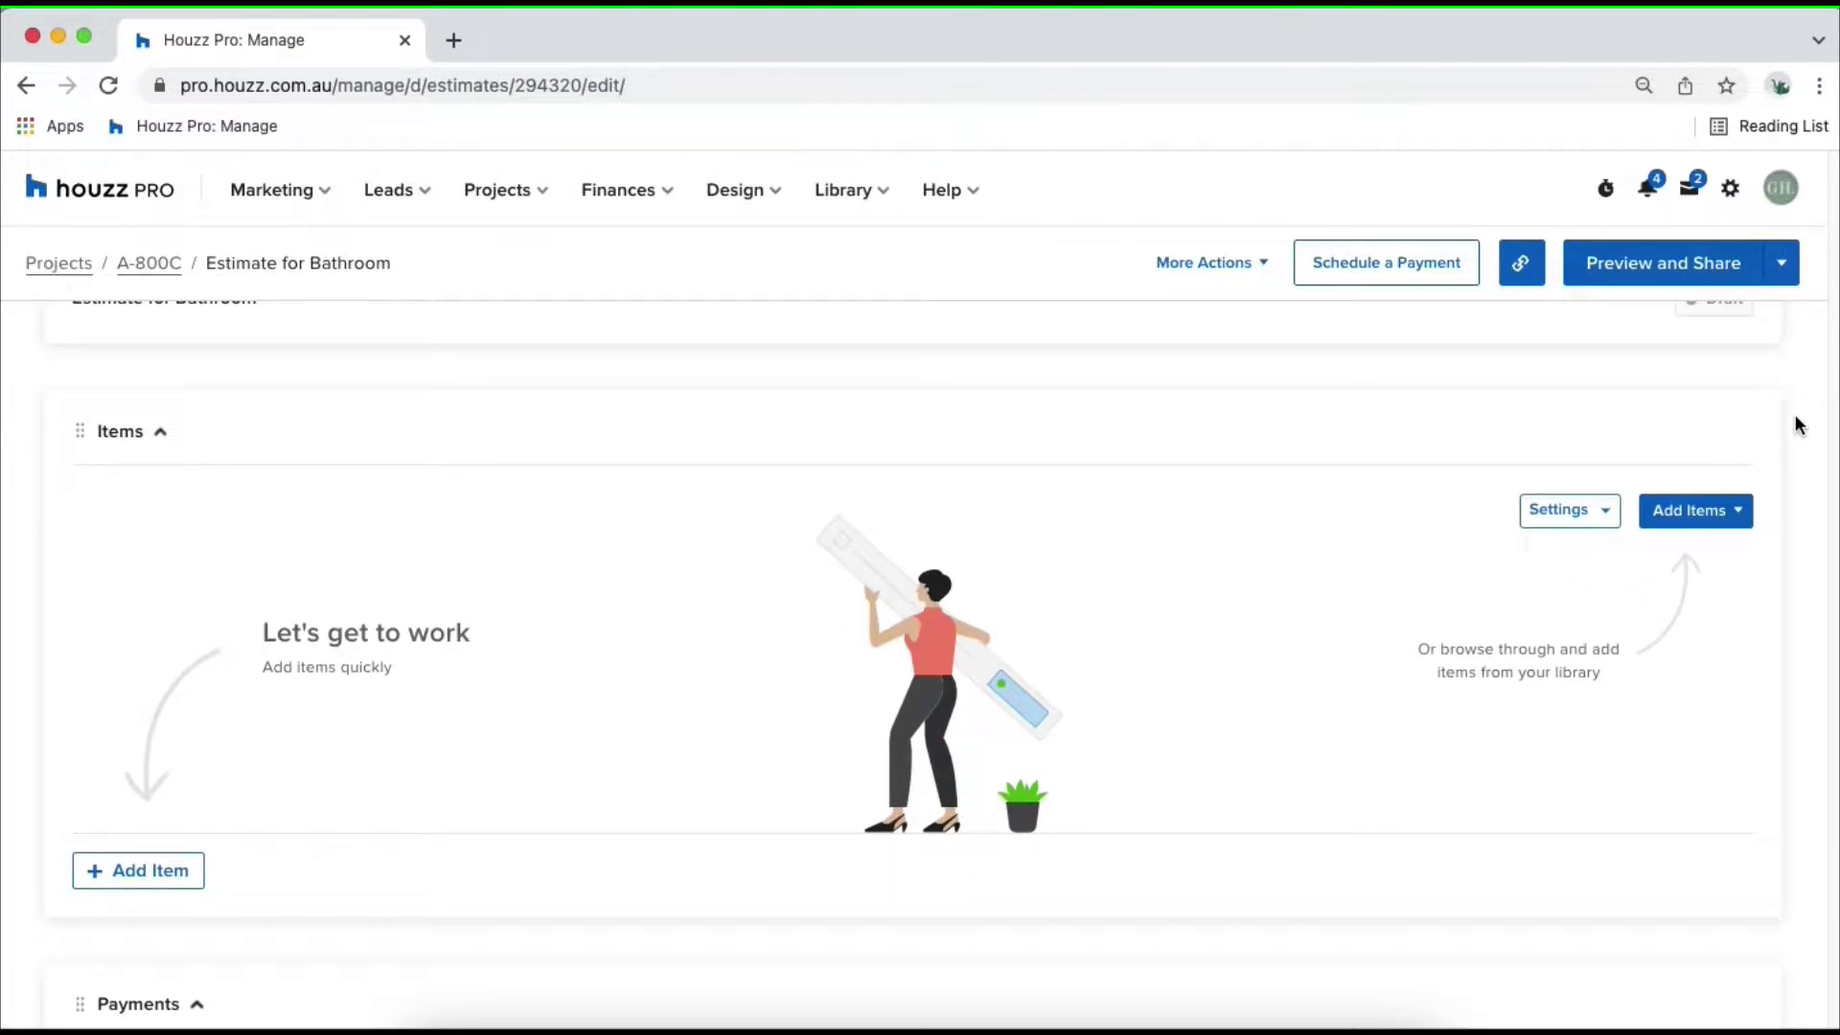
left_click(1712, 518)
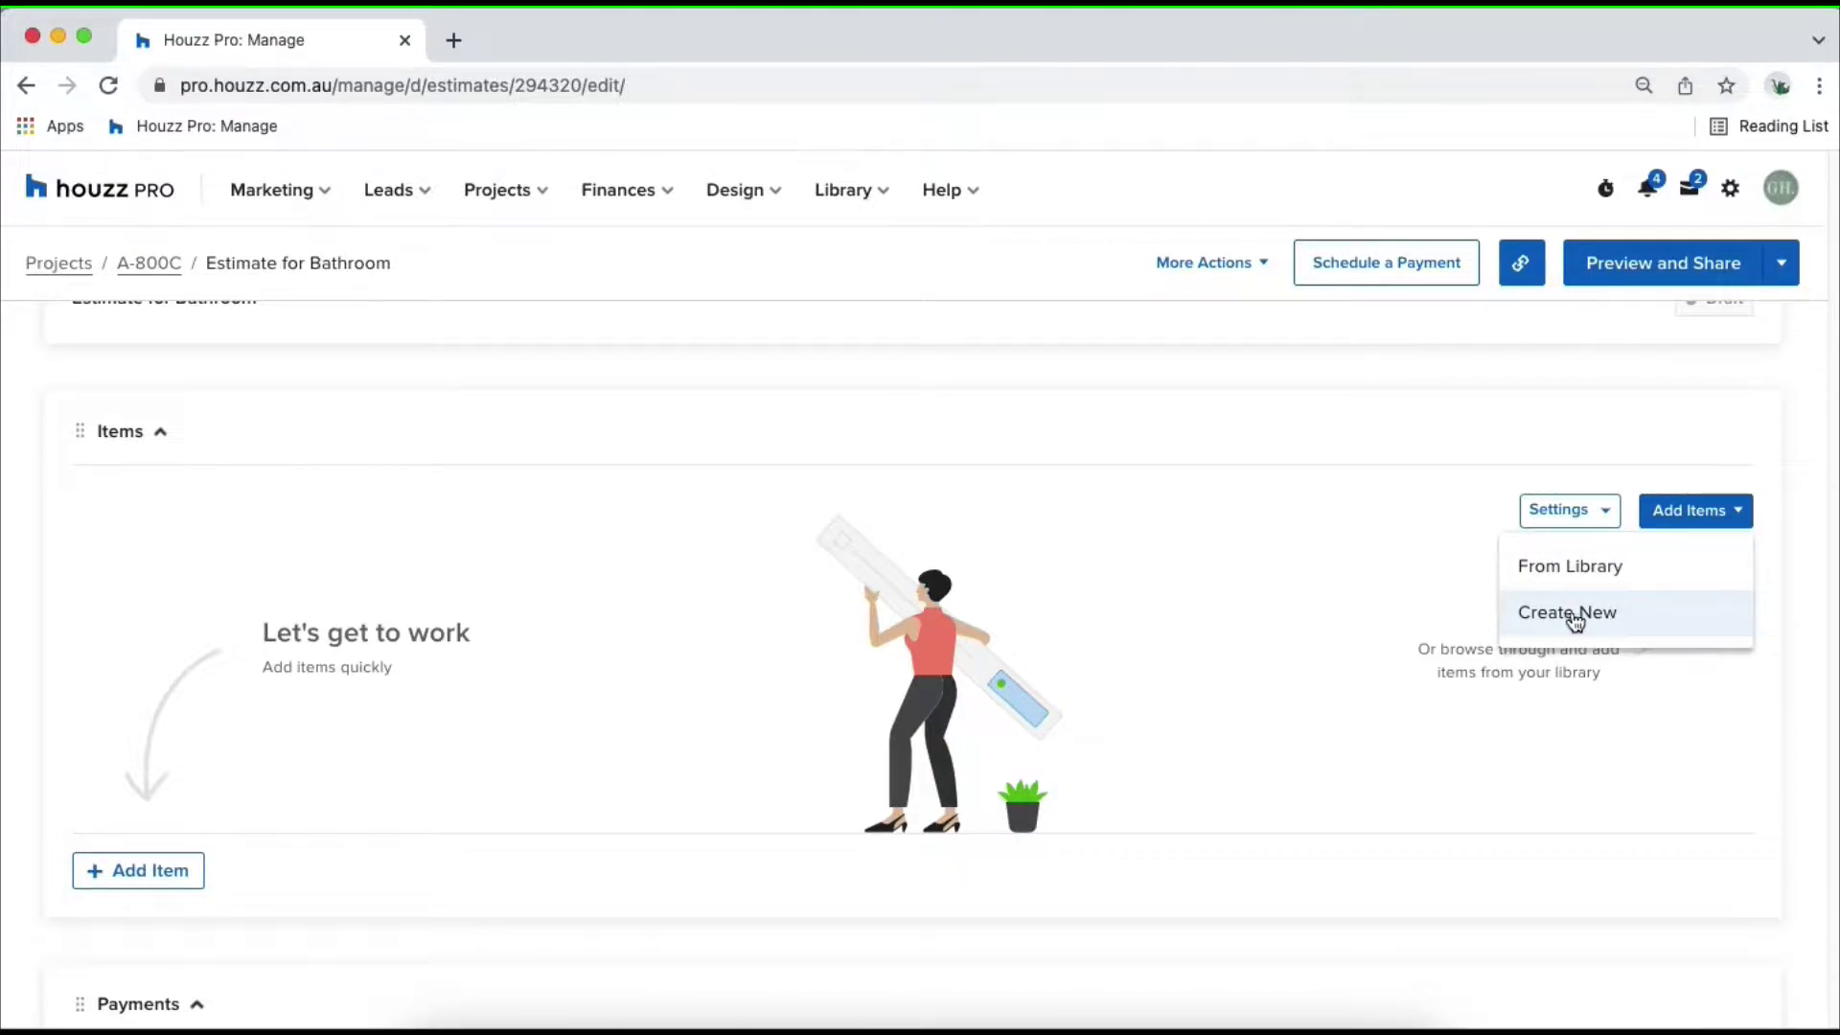
left_click(1550, 512)
mouse_move(1531, 675)
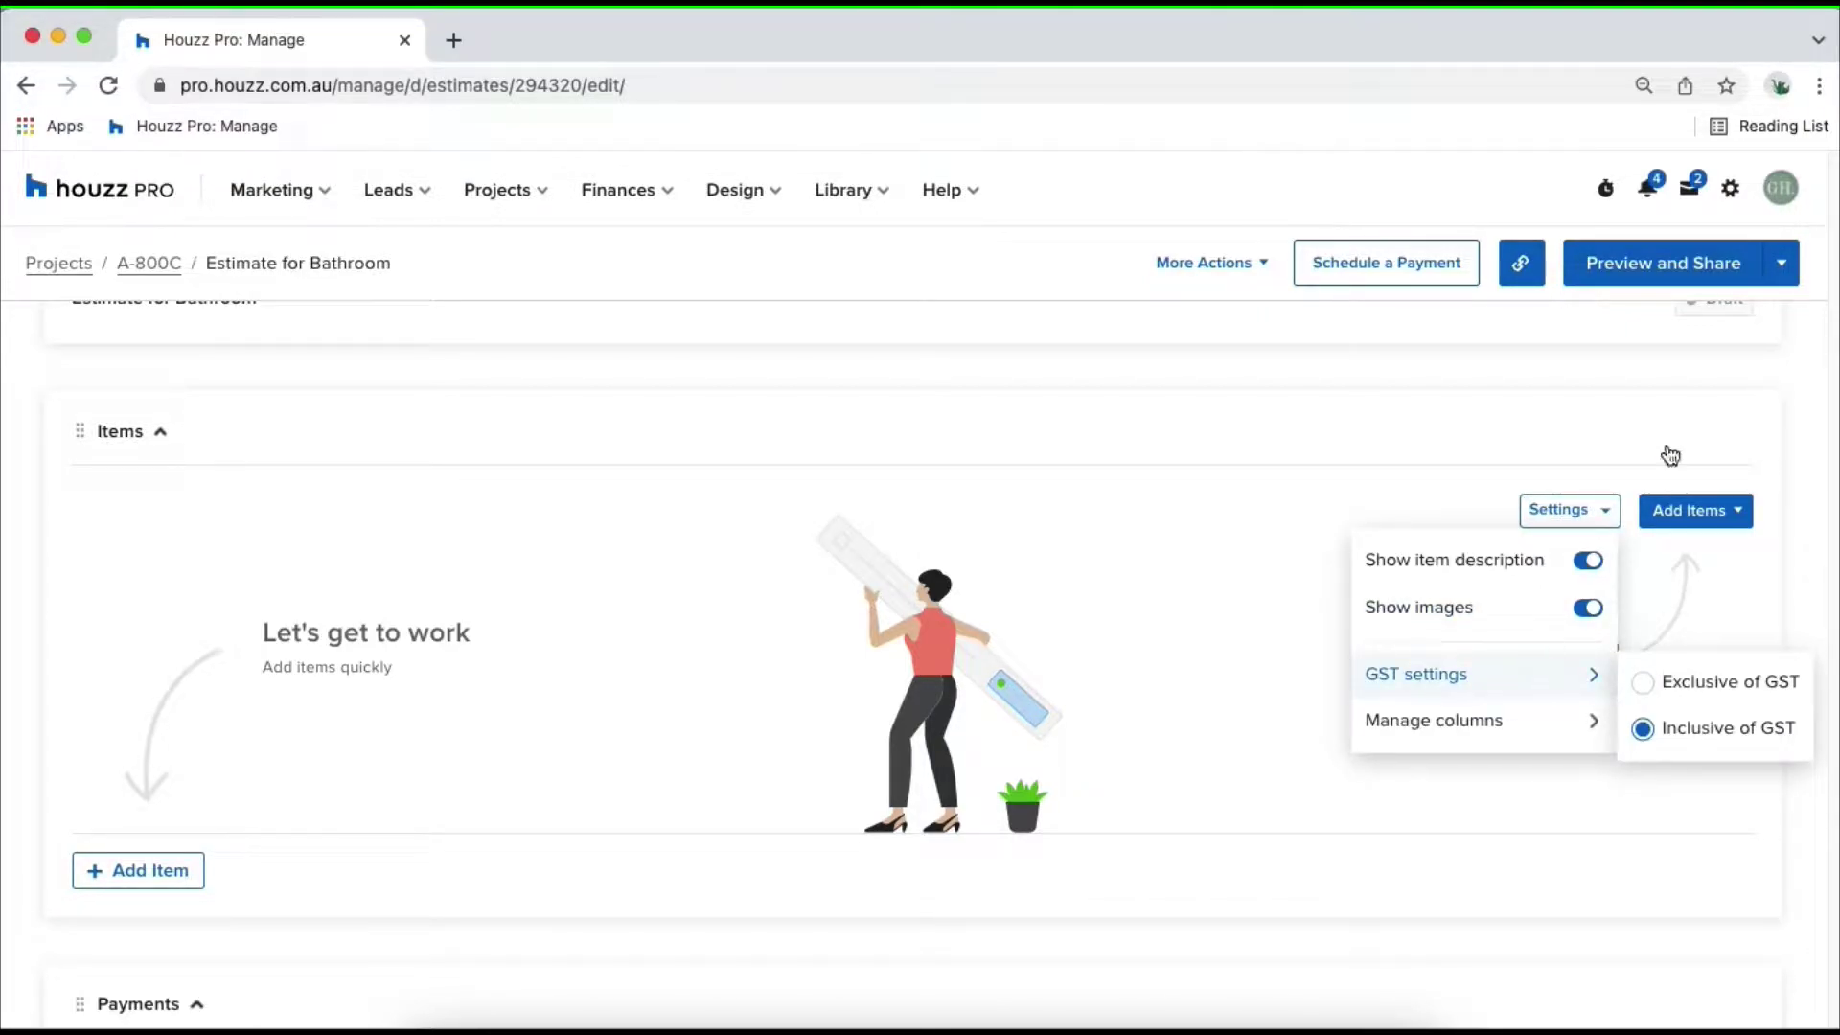
left_click(1731, 188)
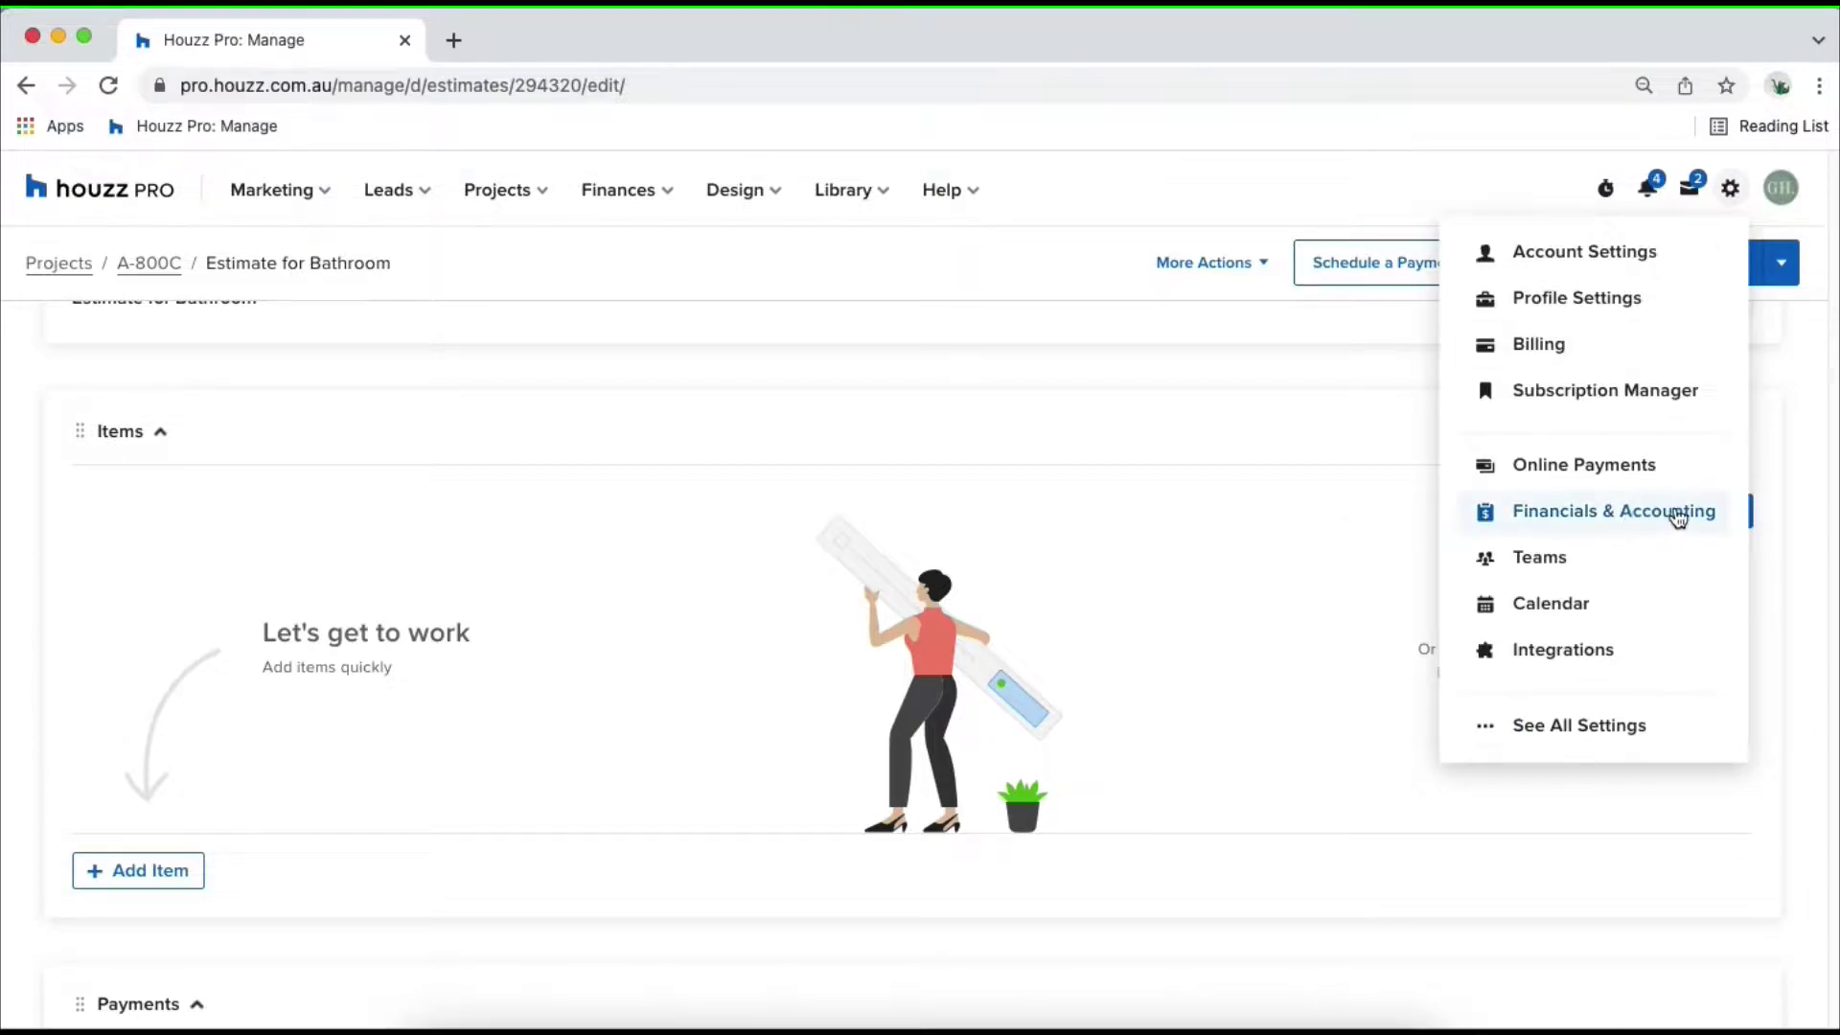
left_click(1372, 485)
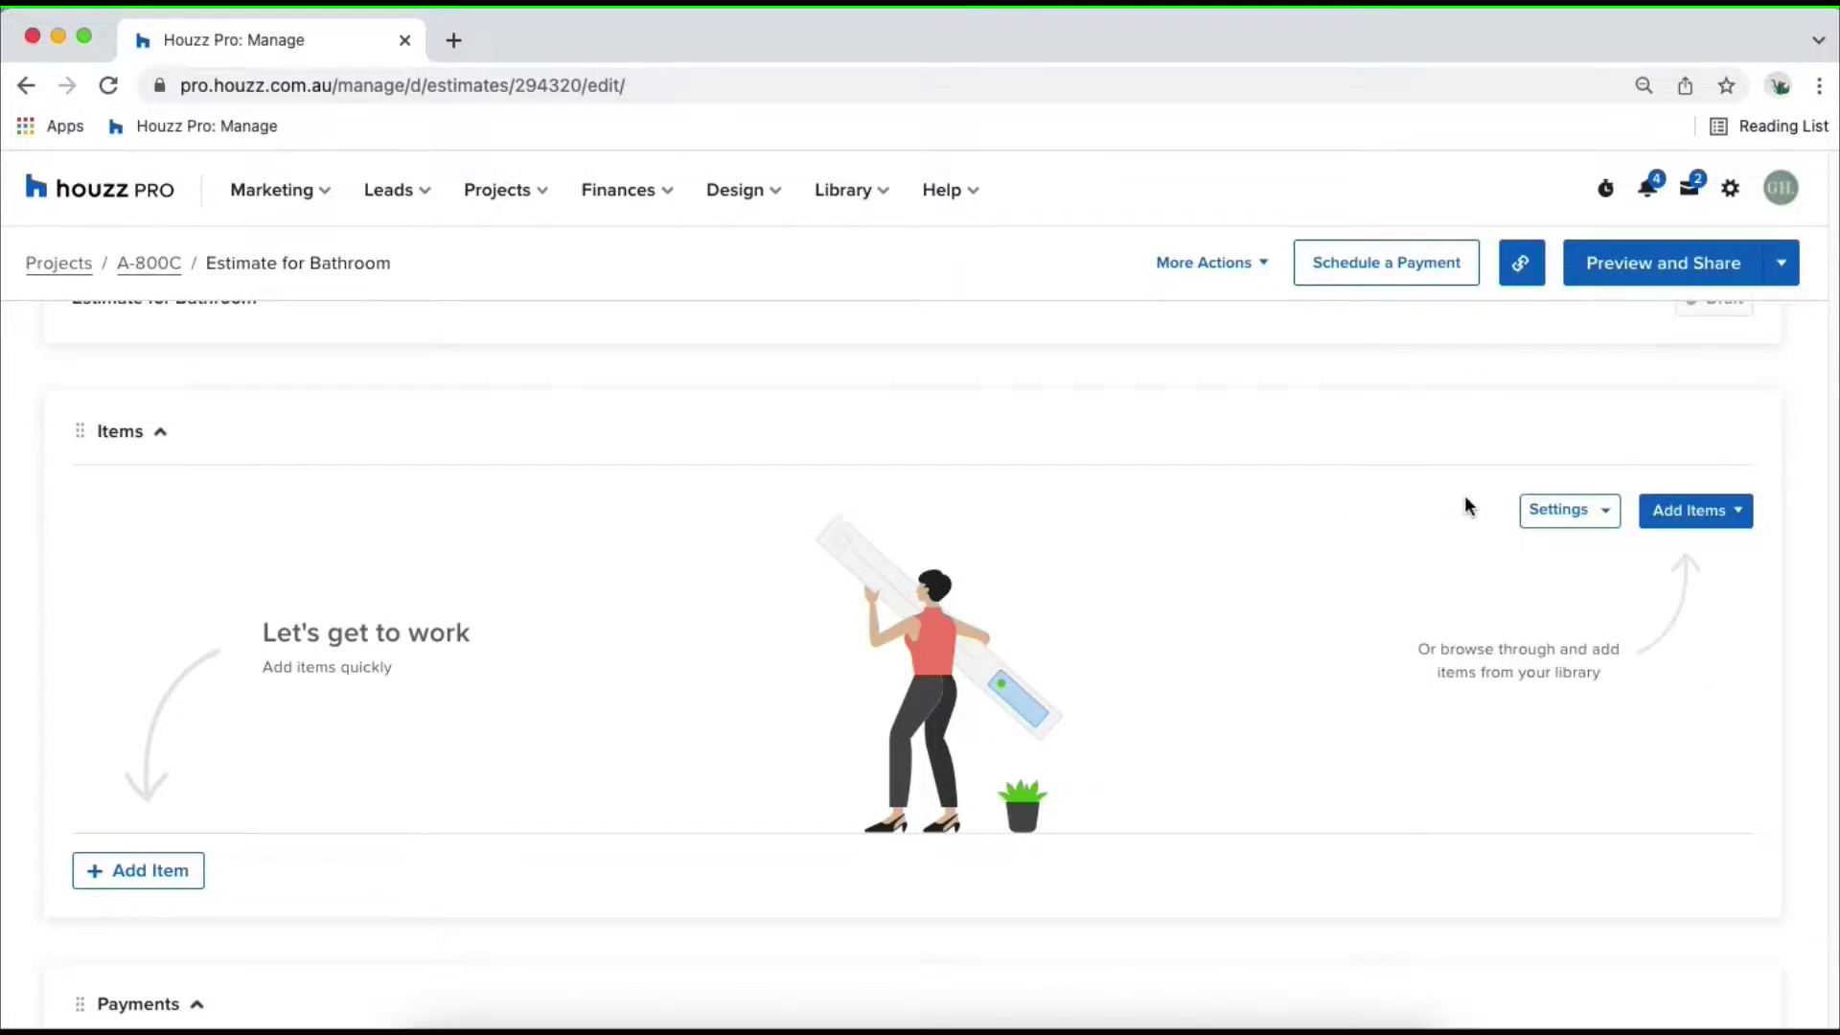
- Switch item pricing to exclusive of GST, then back to inclusive of GST
left_click(1555, 511)
mouse_move(1489, 685)
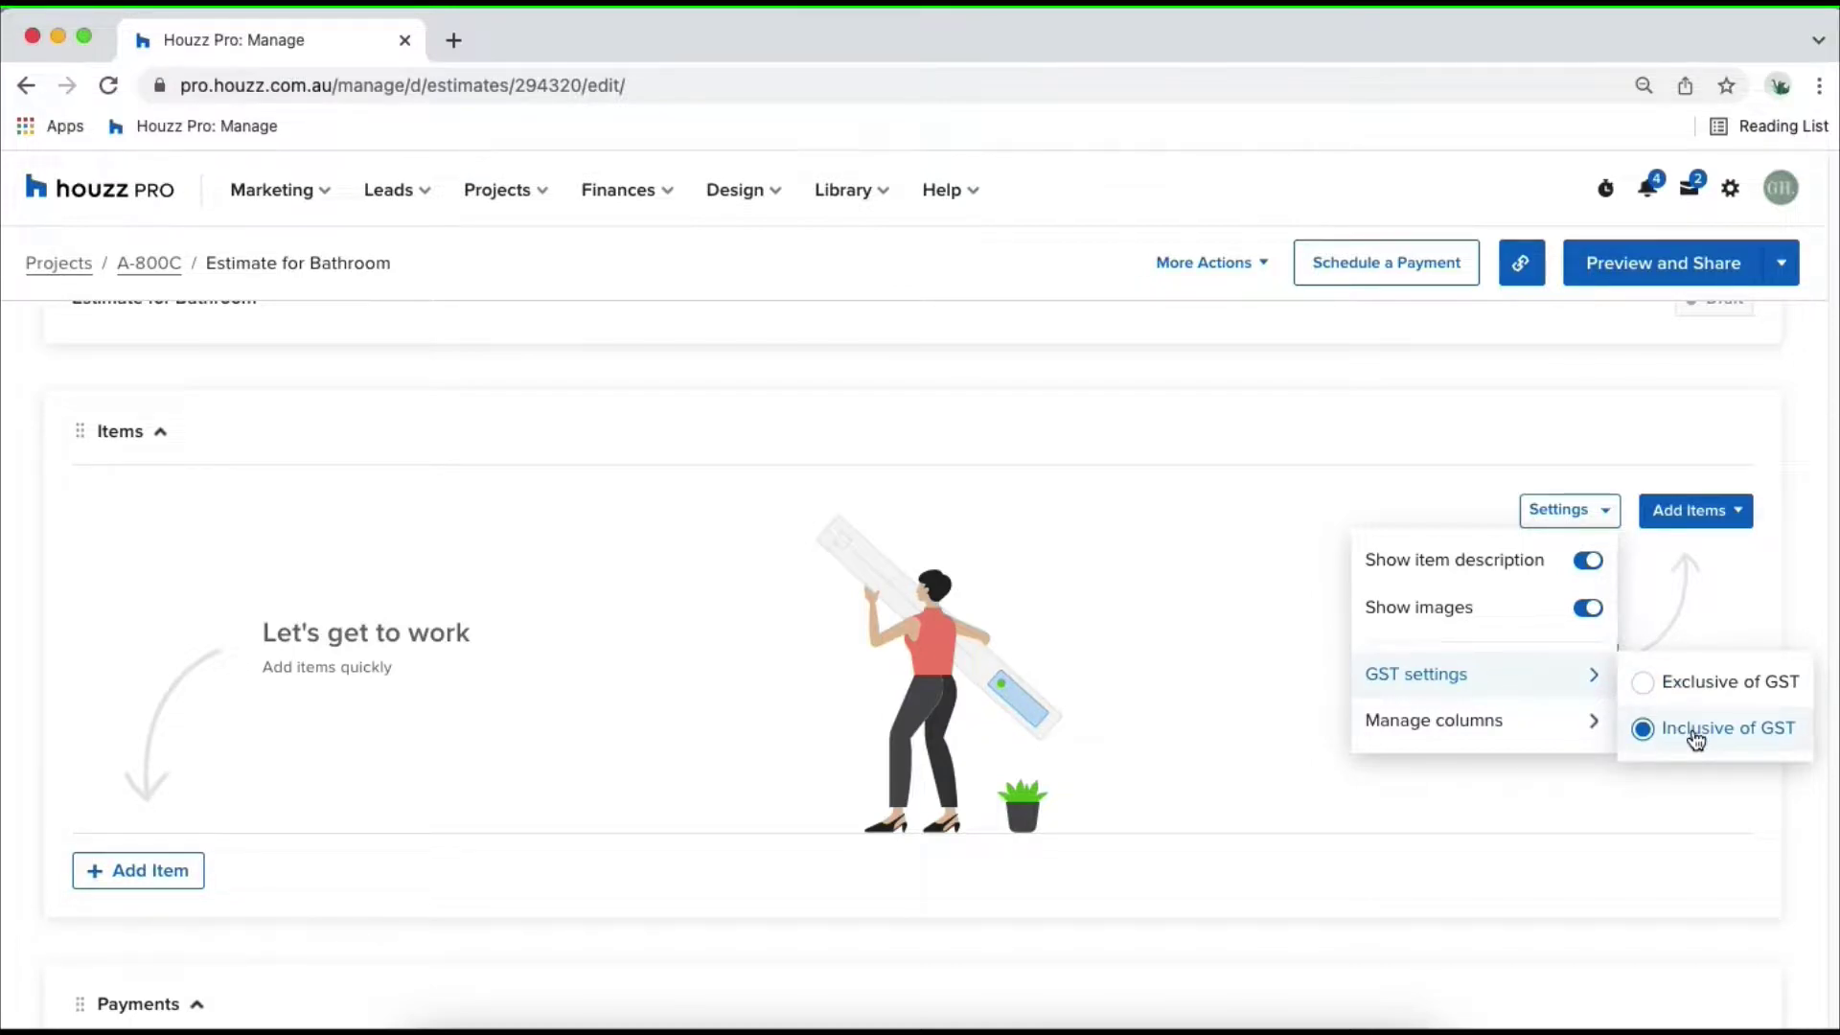
left_click(1658, 688)
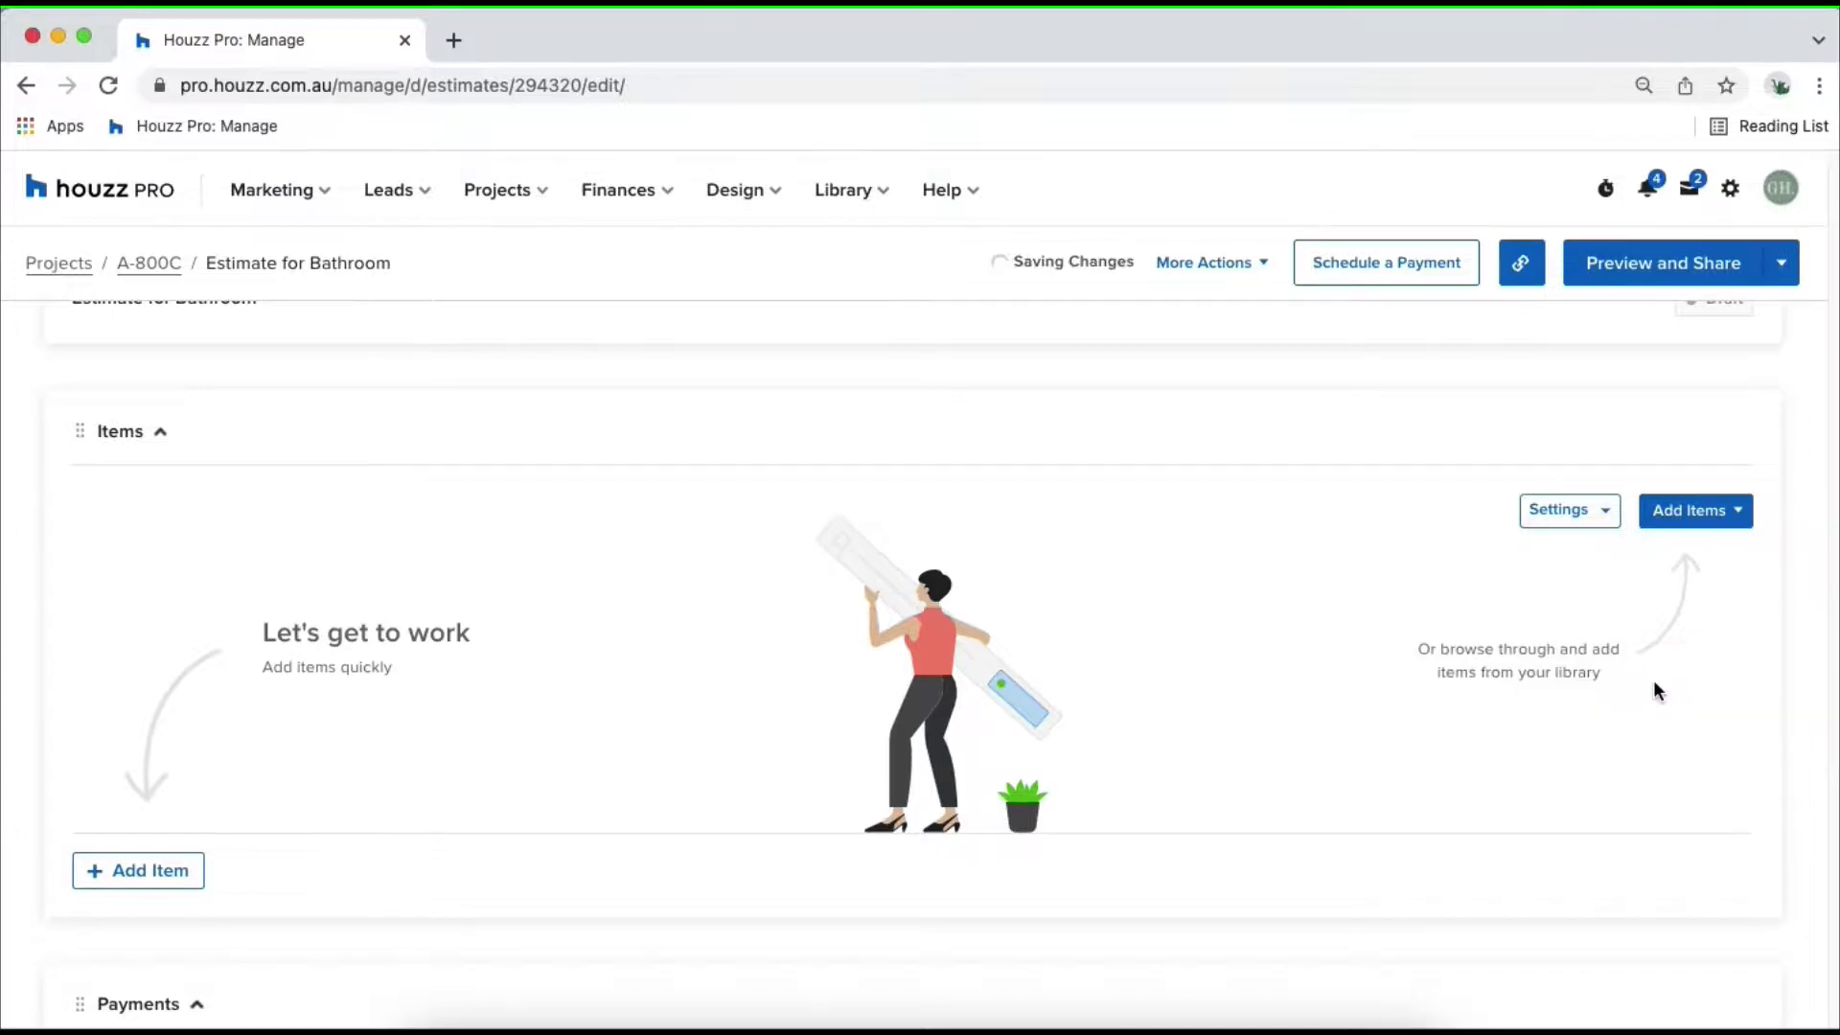
left_click(1566, 524)
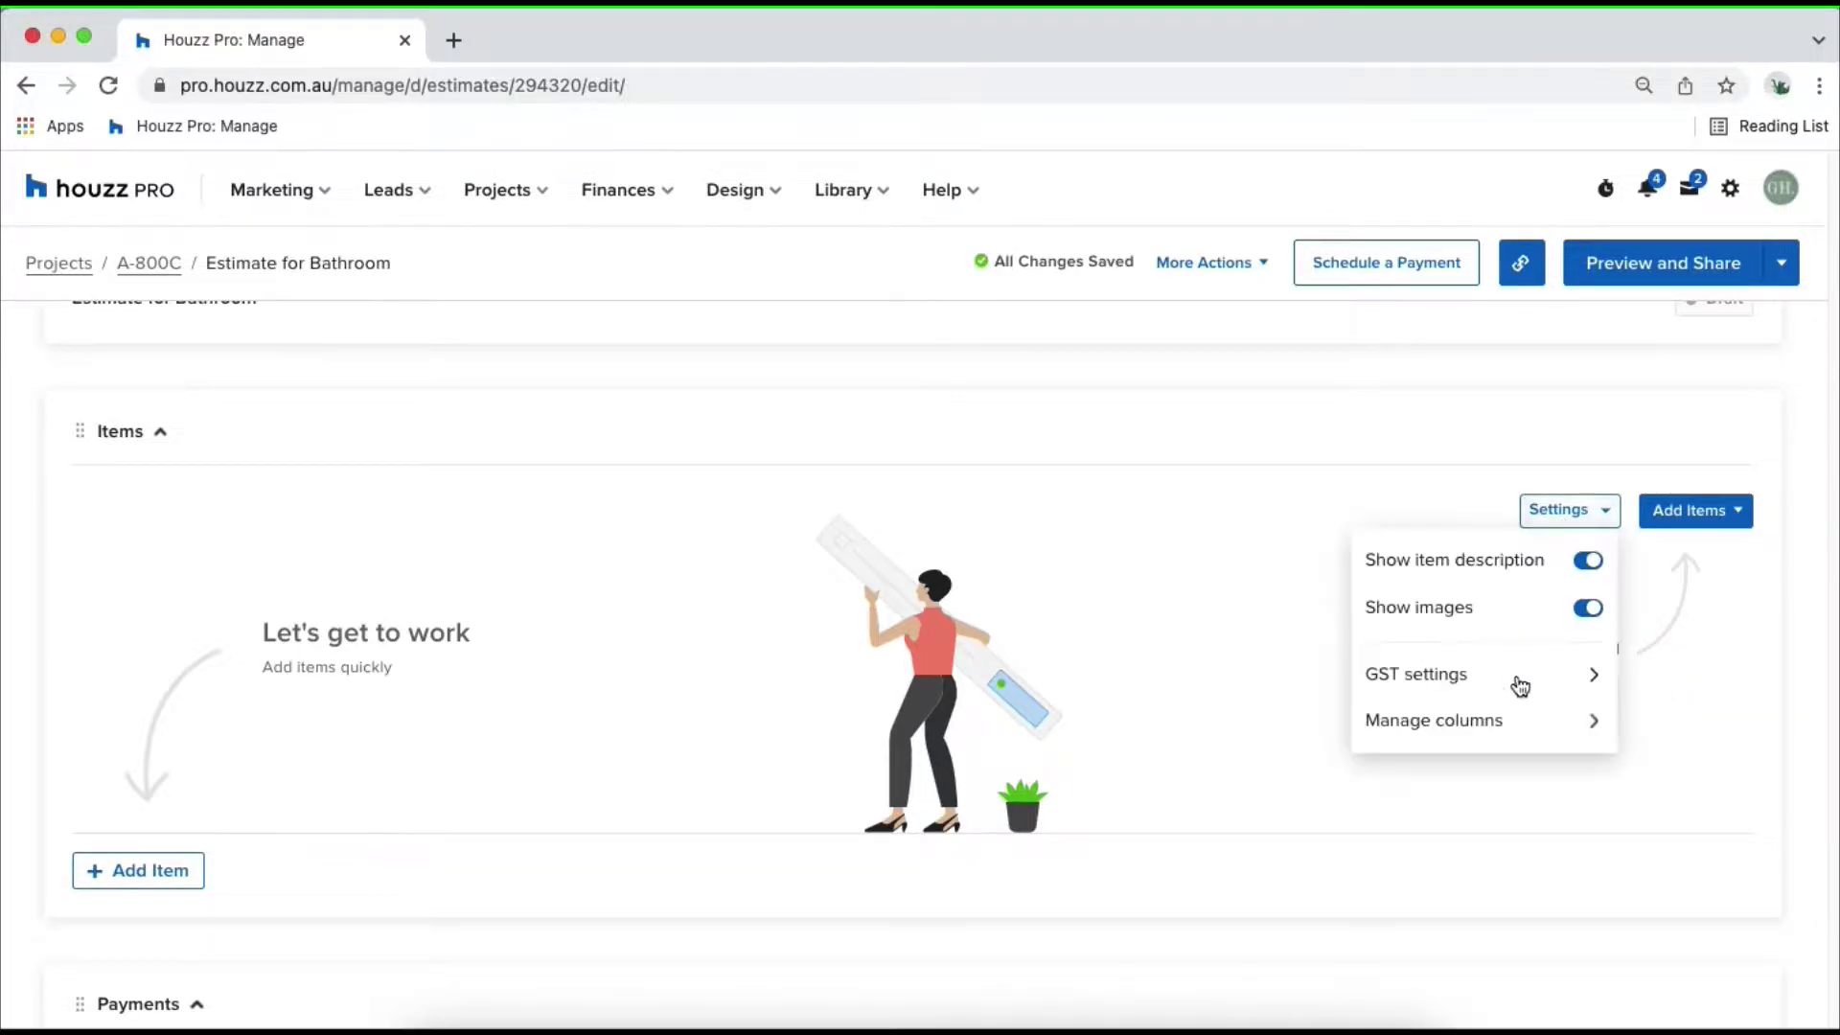
left_click(1635, 733)
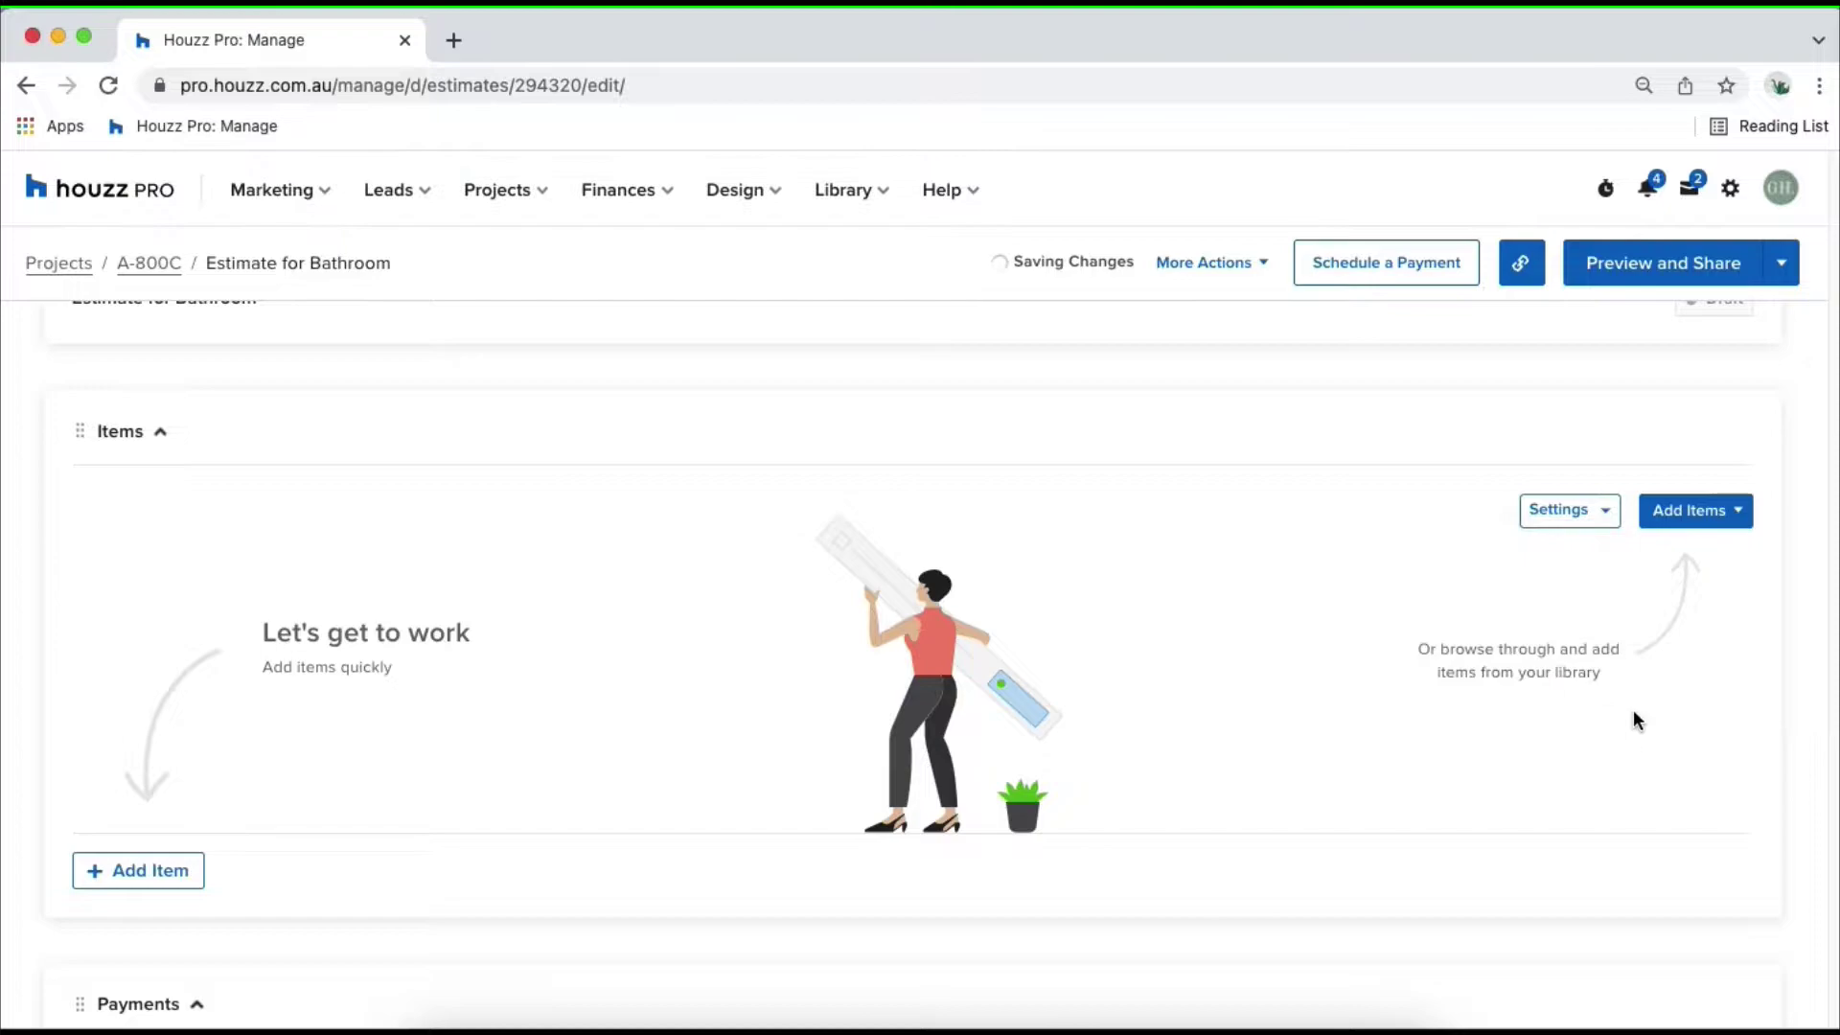
left_click(1671, 526)
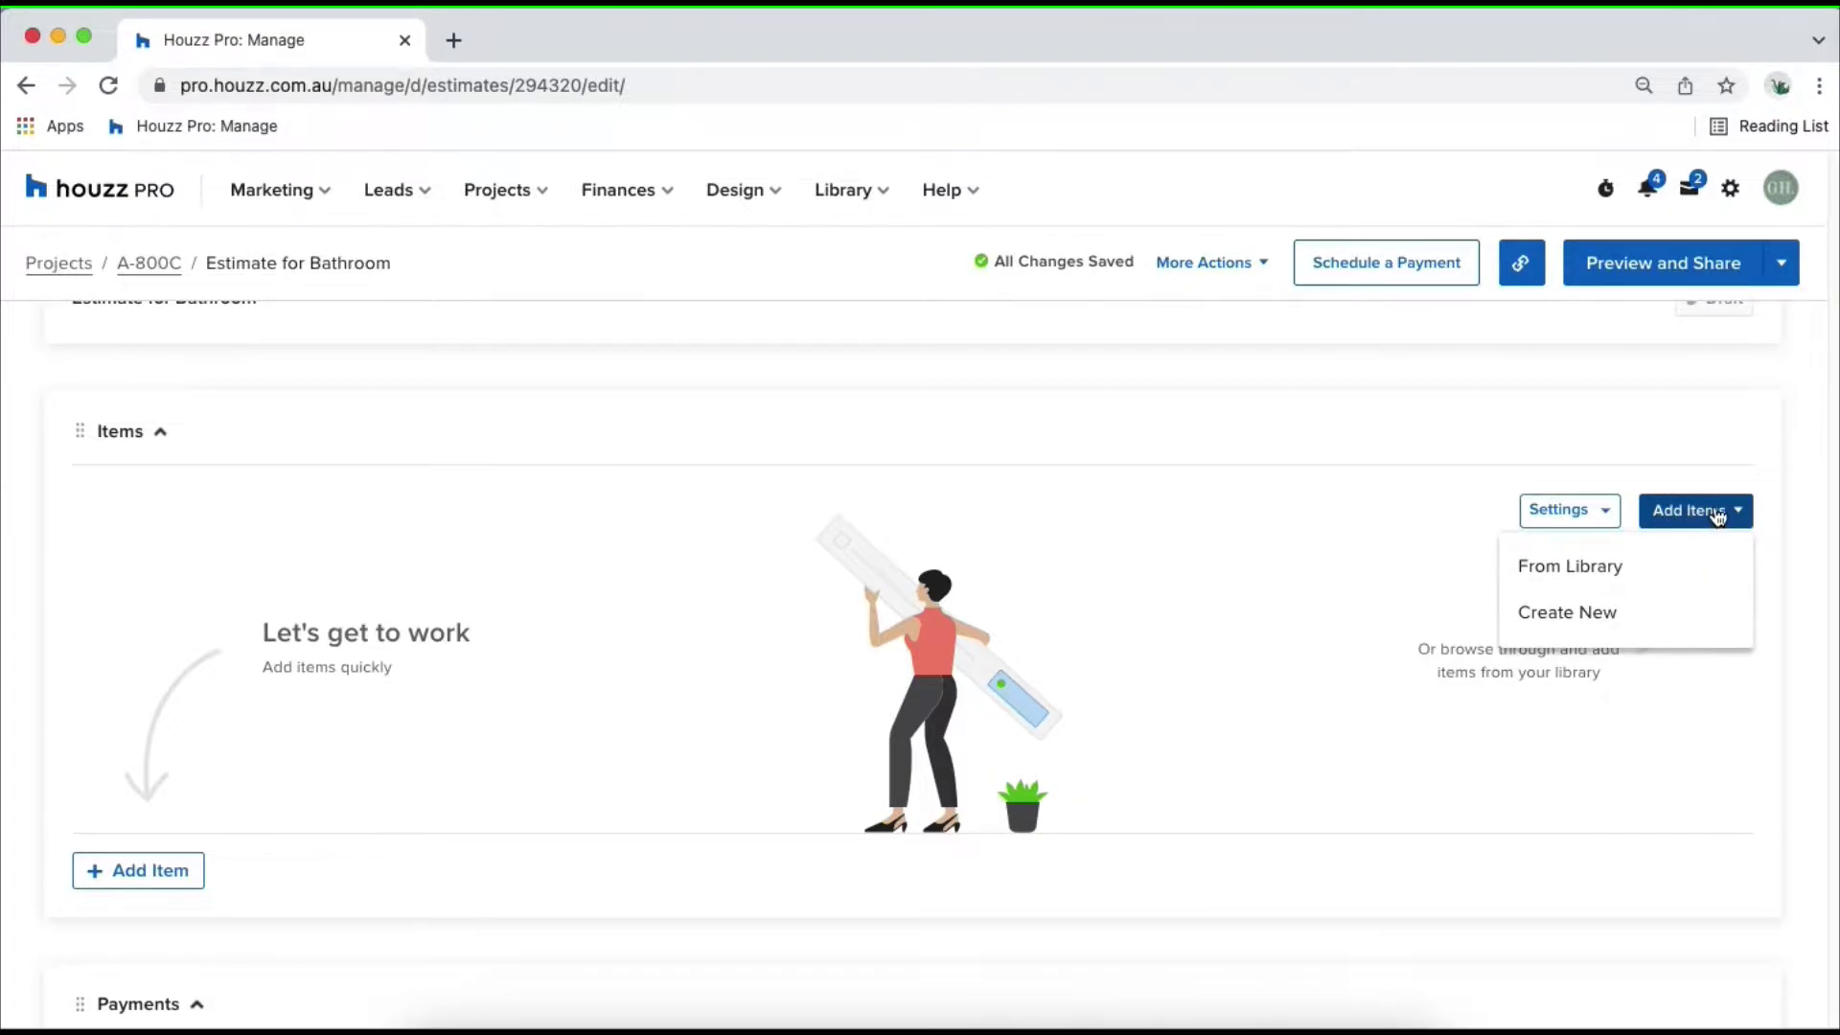
- Open a Create New Item form, expand its additional detail fields, then discard it
left_click(1680, 611)
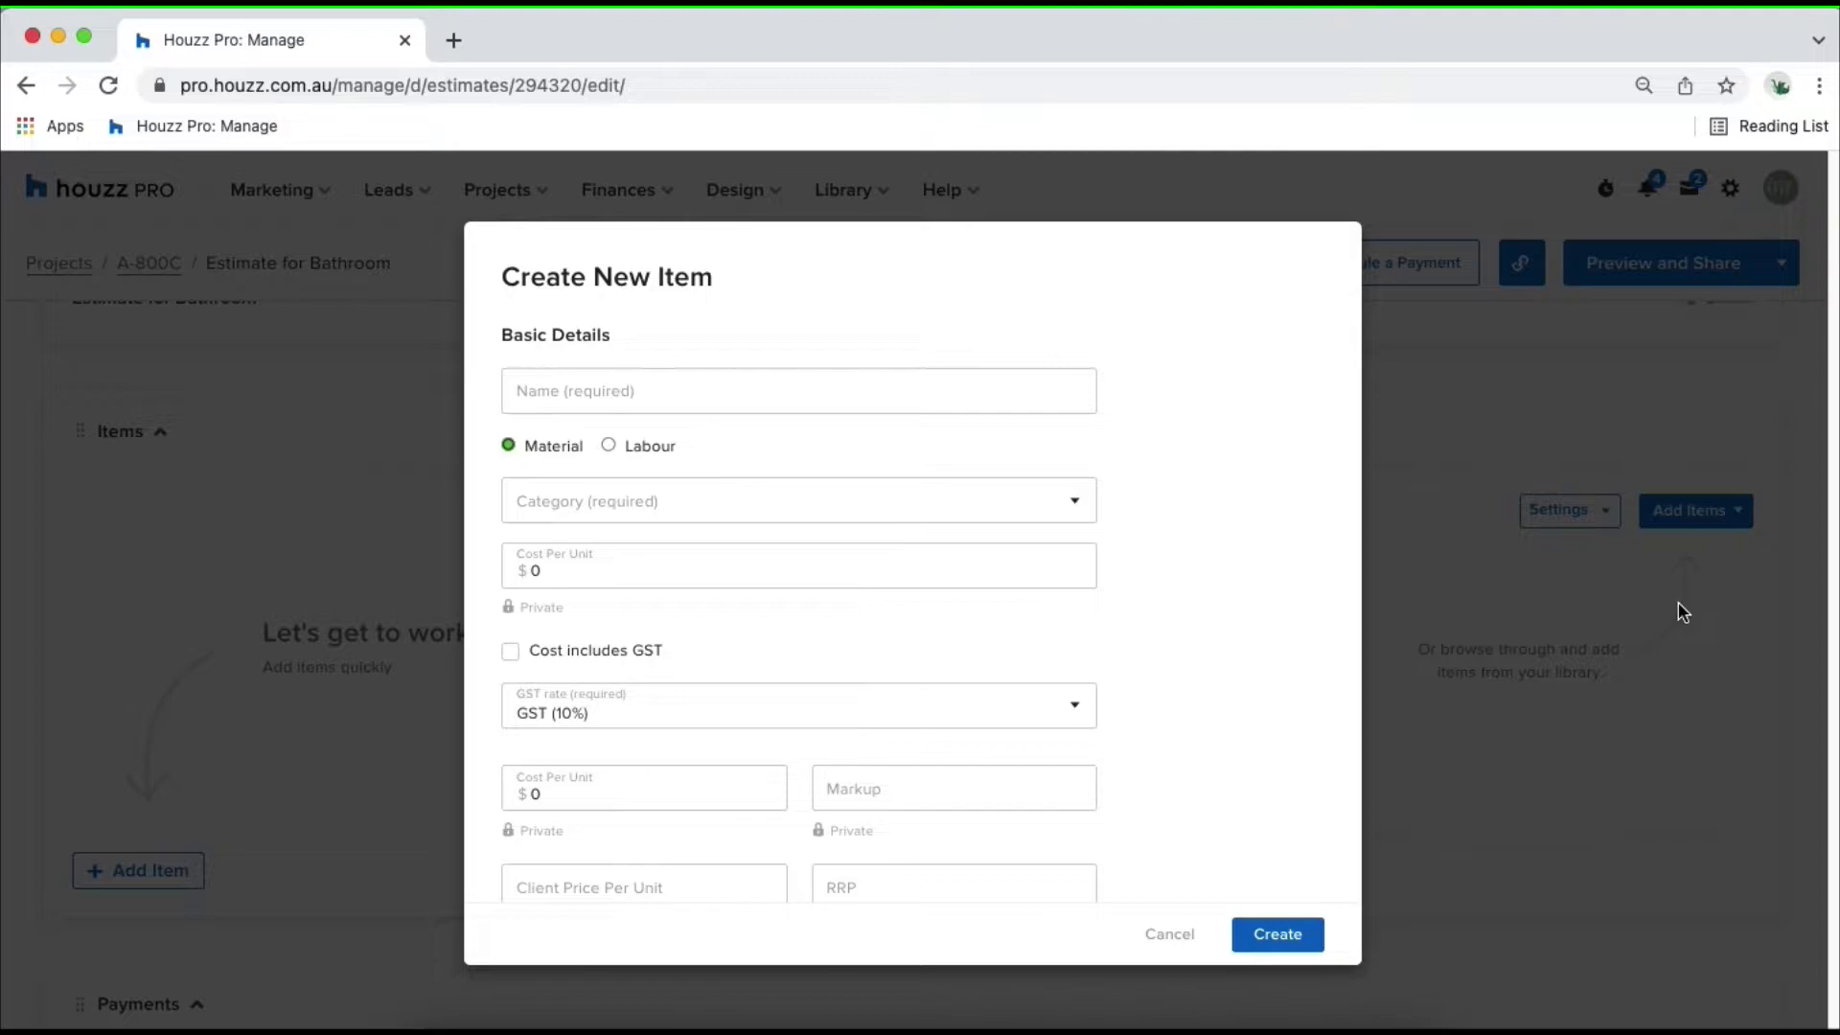
scroll(1241, 439, "down", 4)
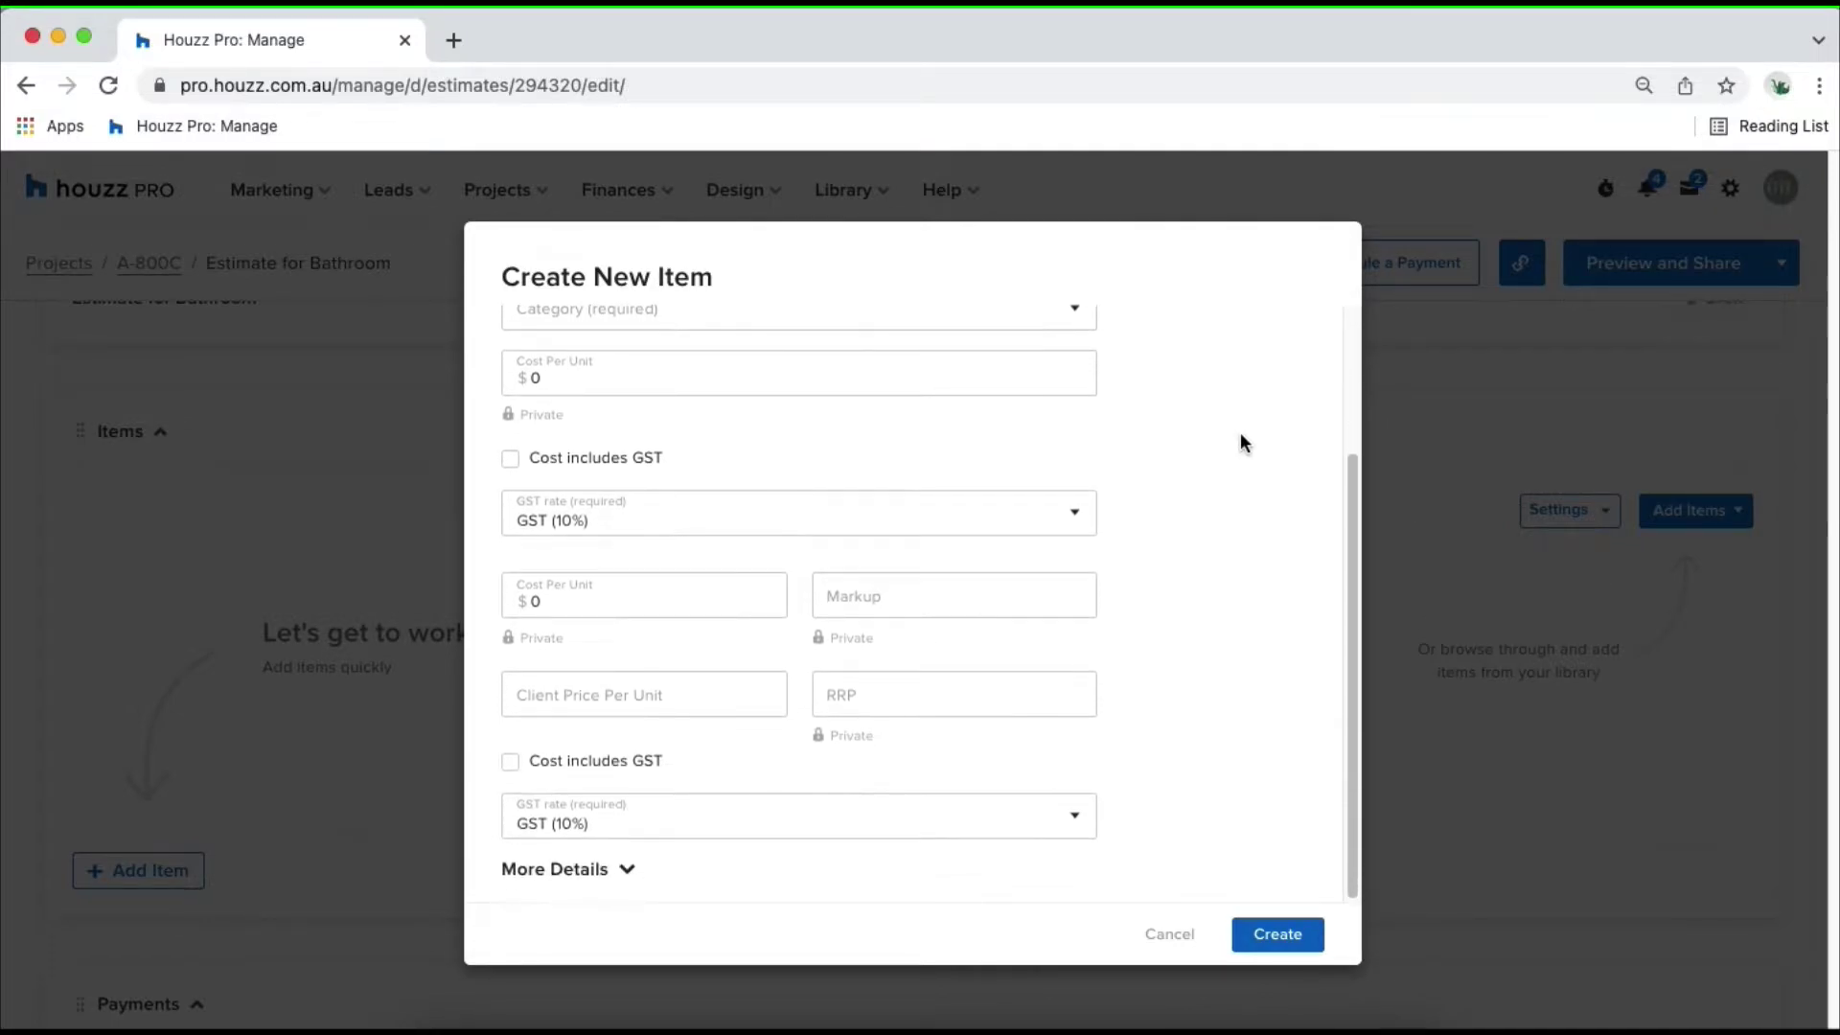
left_click(621, 870)
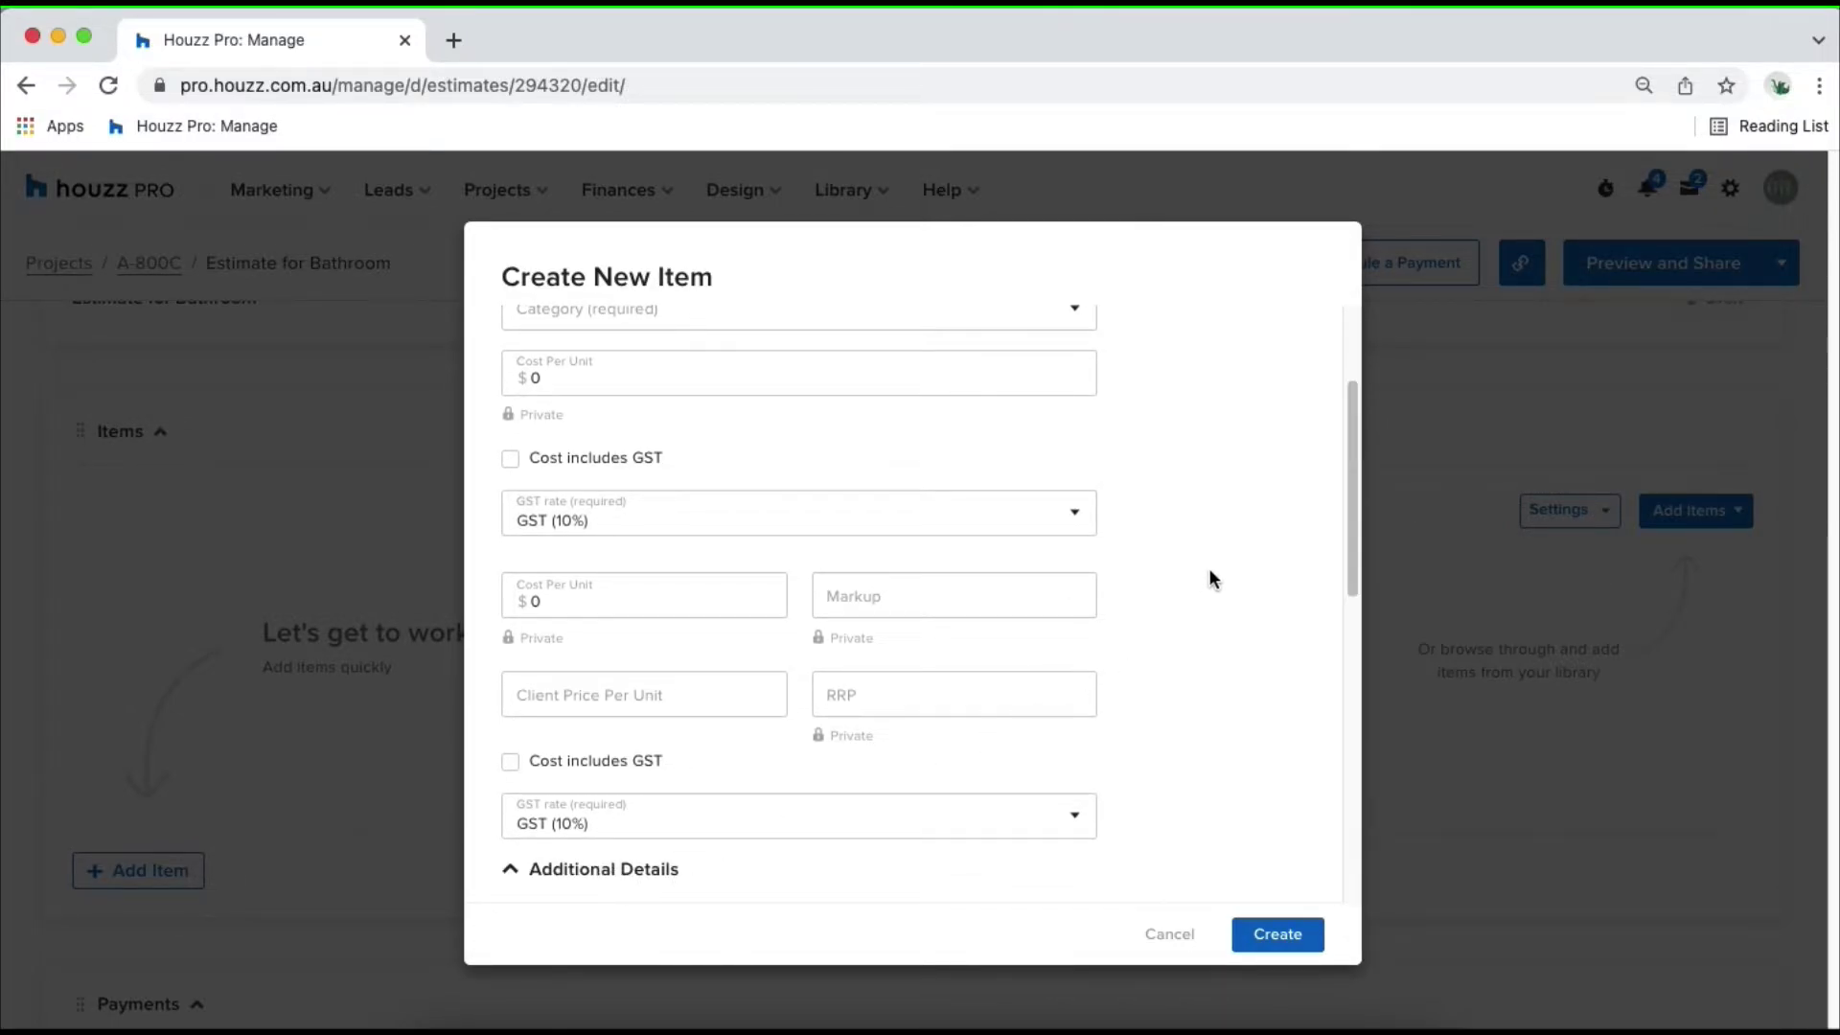
scroll(1221, 522, "down", 10)
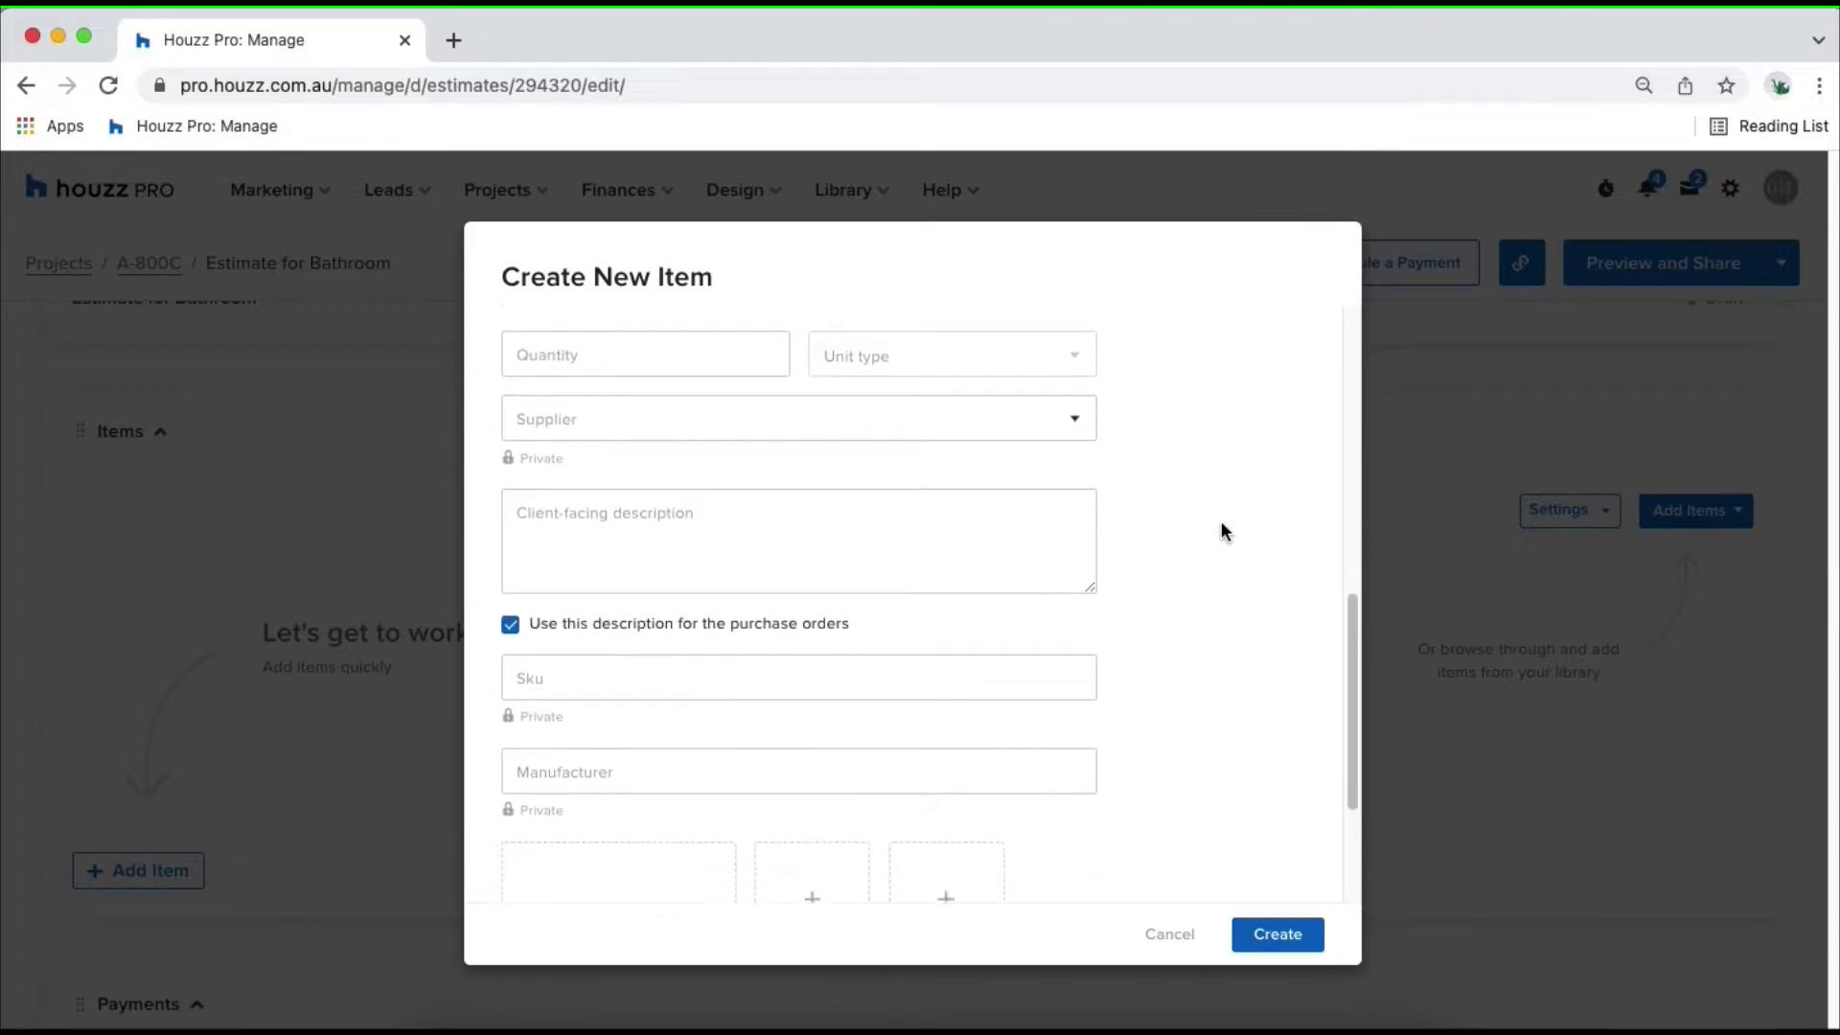
scroll(1222, 522, "down", 4)
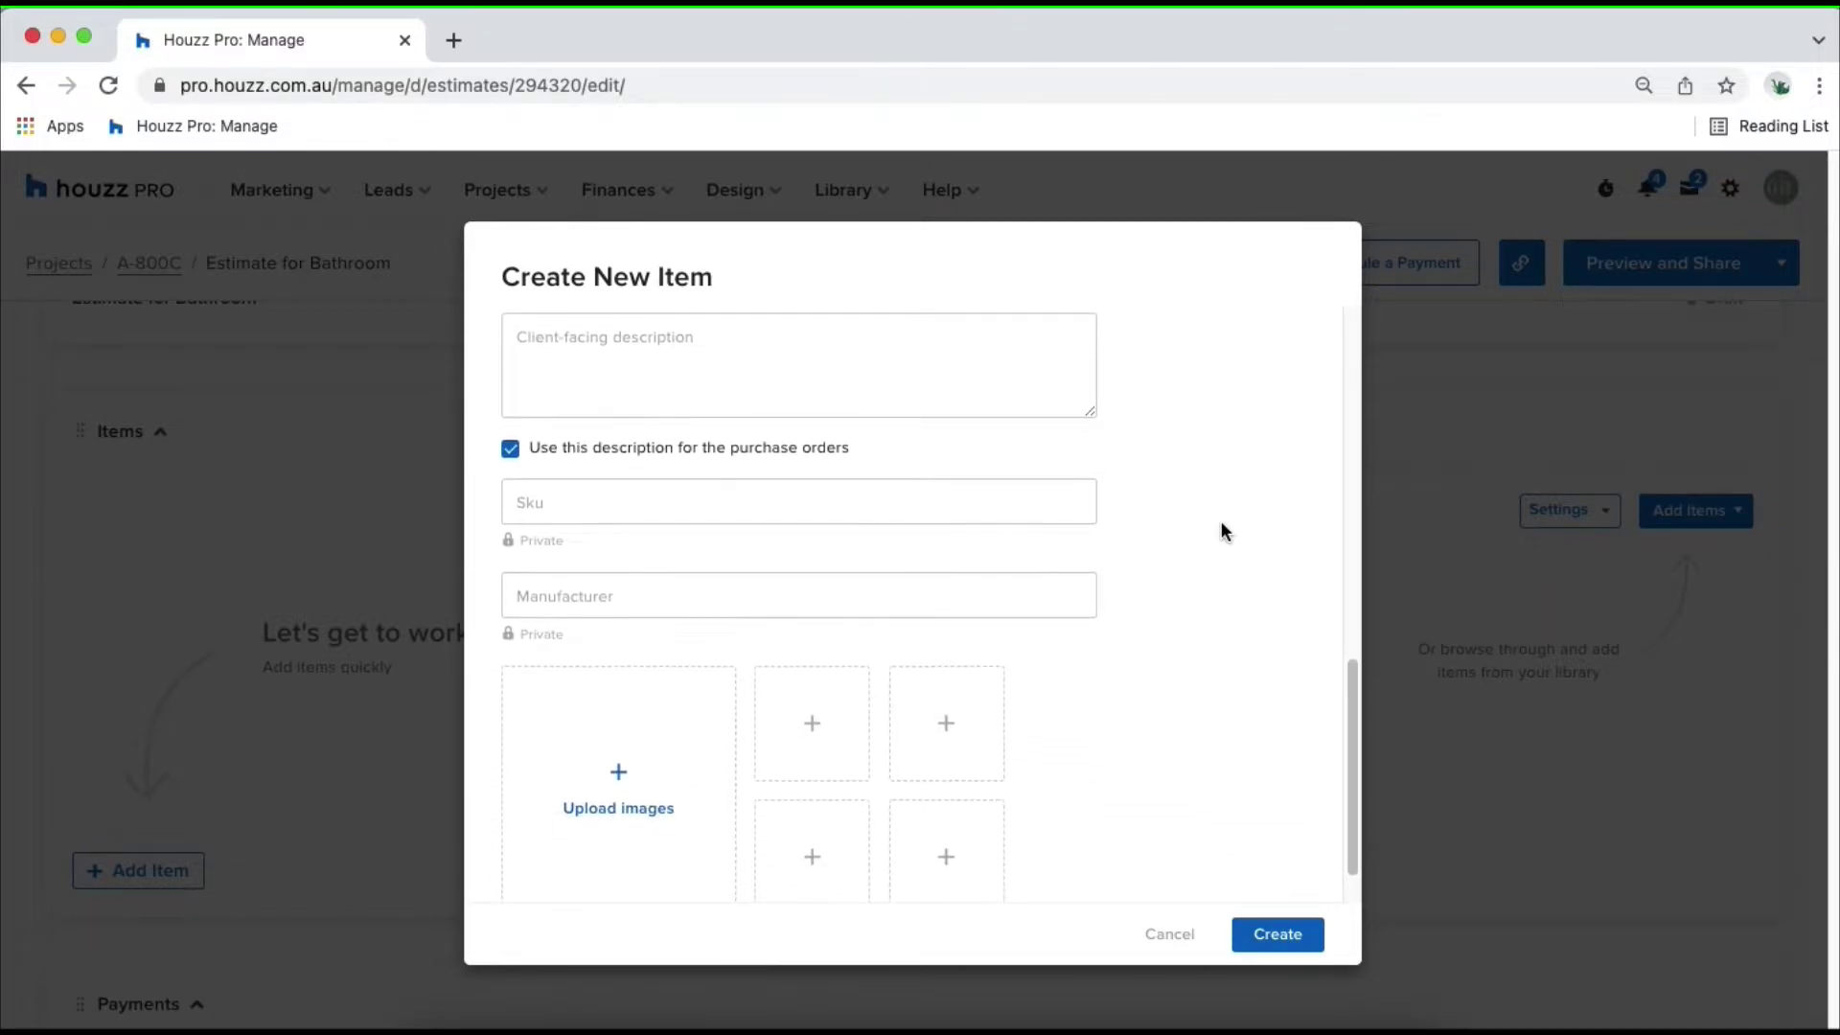
scroll(1222, 520, "up", 14)
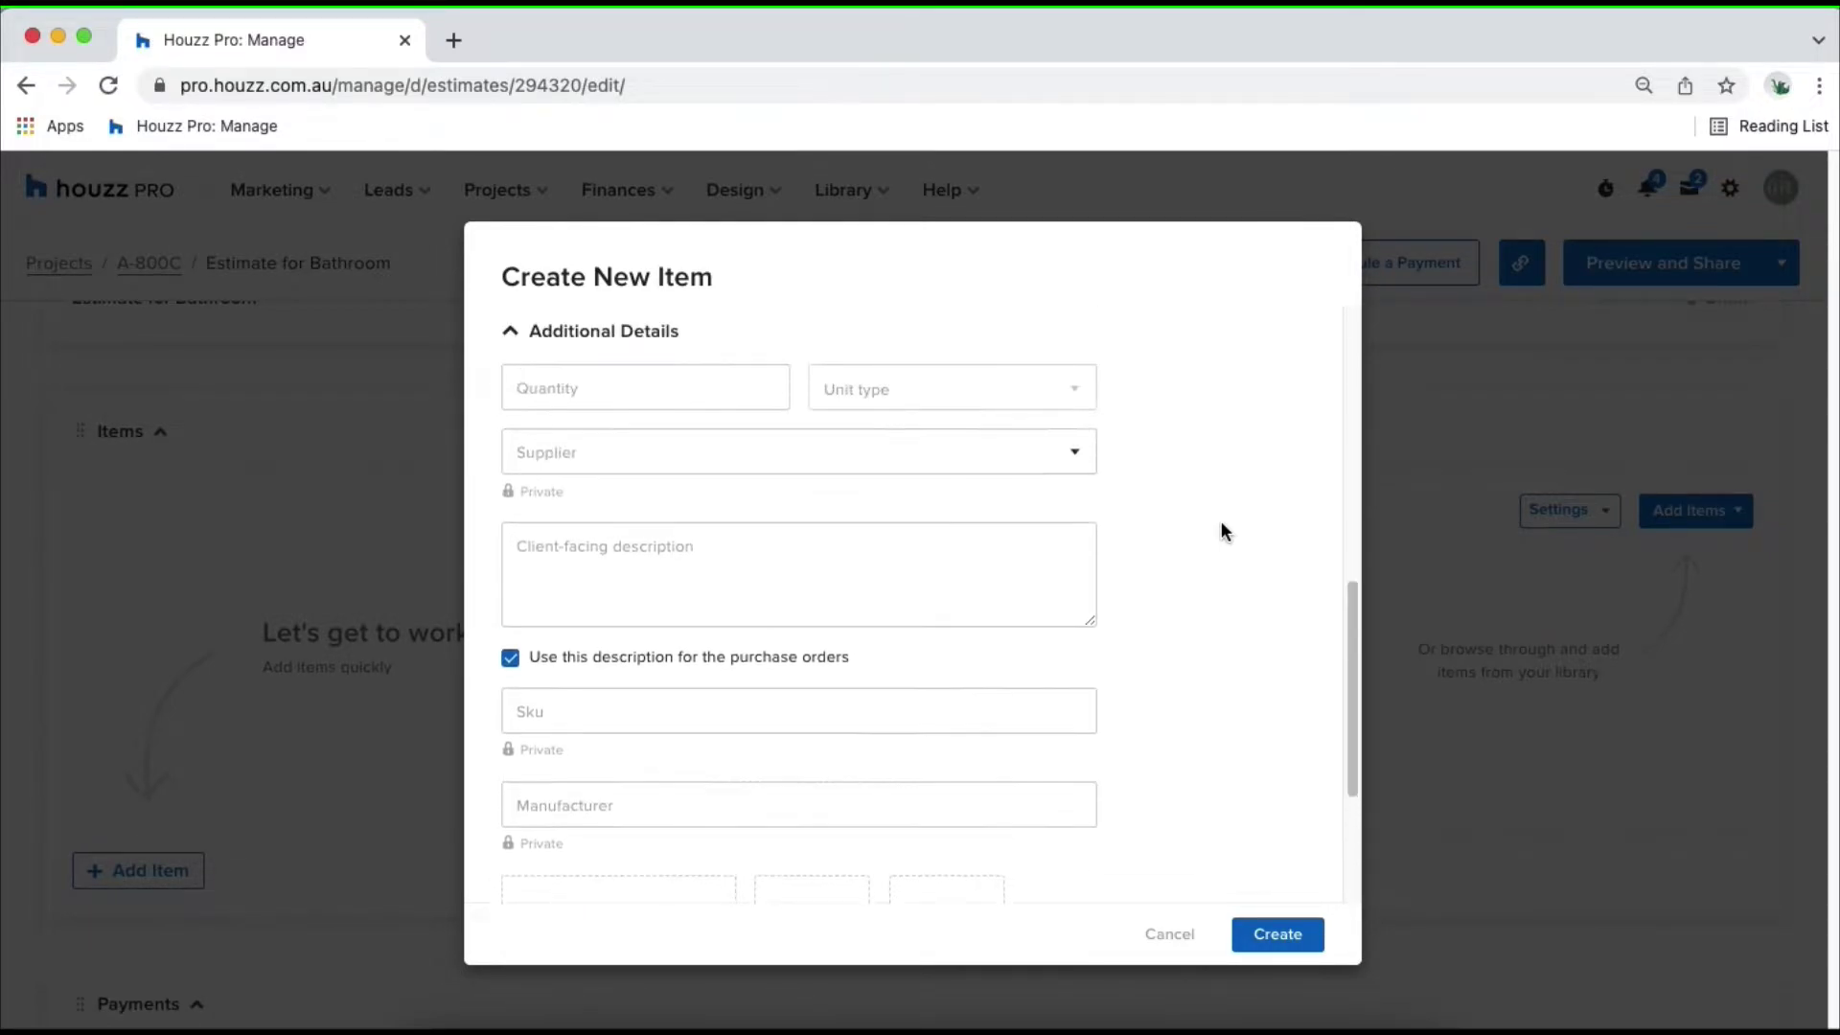
left_click(1171, 935)
- Open the item library, browse the Change Order category, then go to Favourites
left_click(1695, 510)
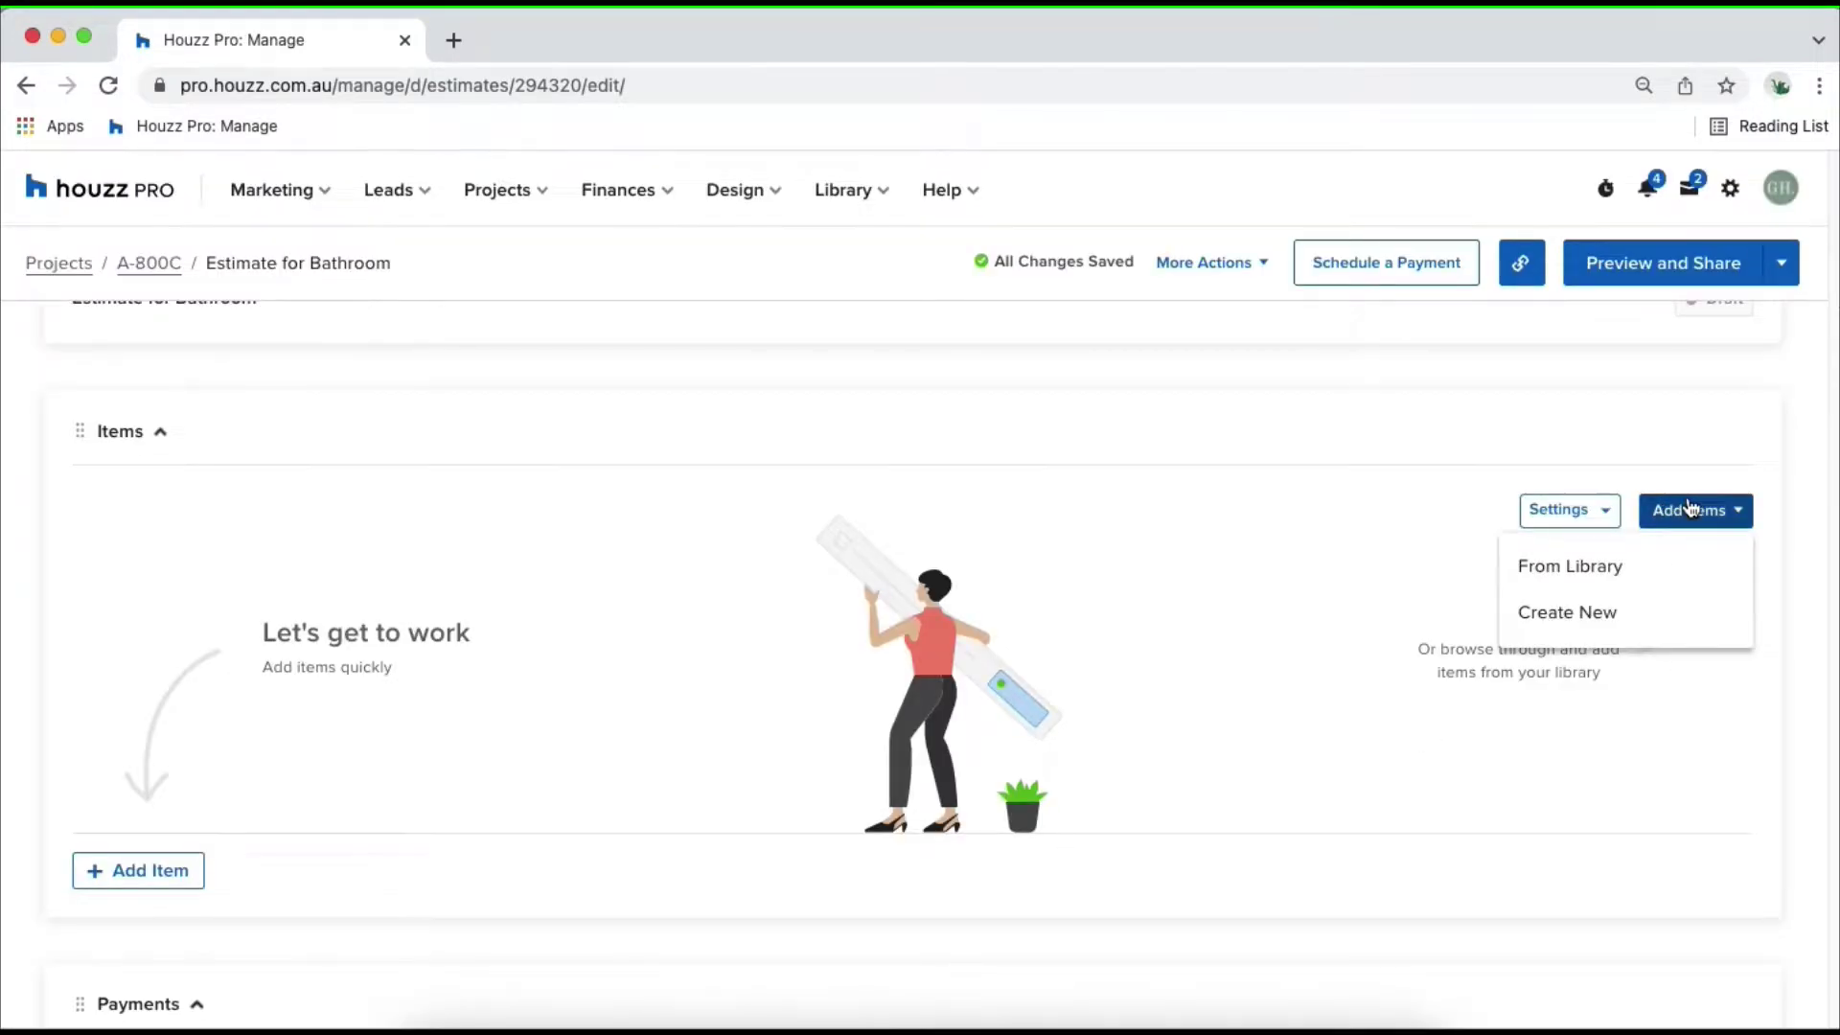
left_click(1677, 576)
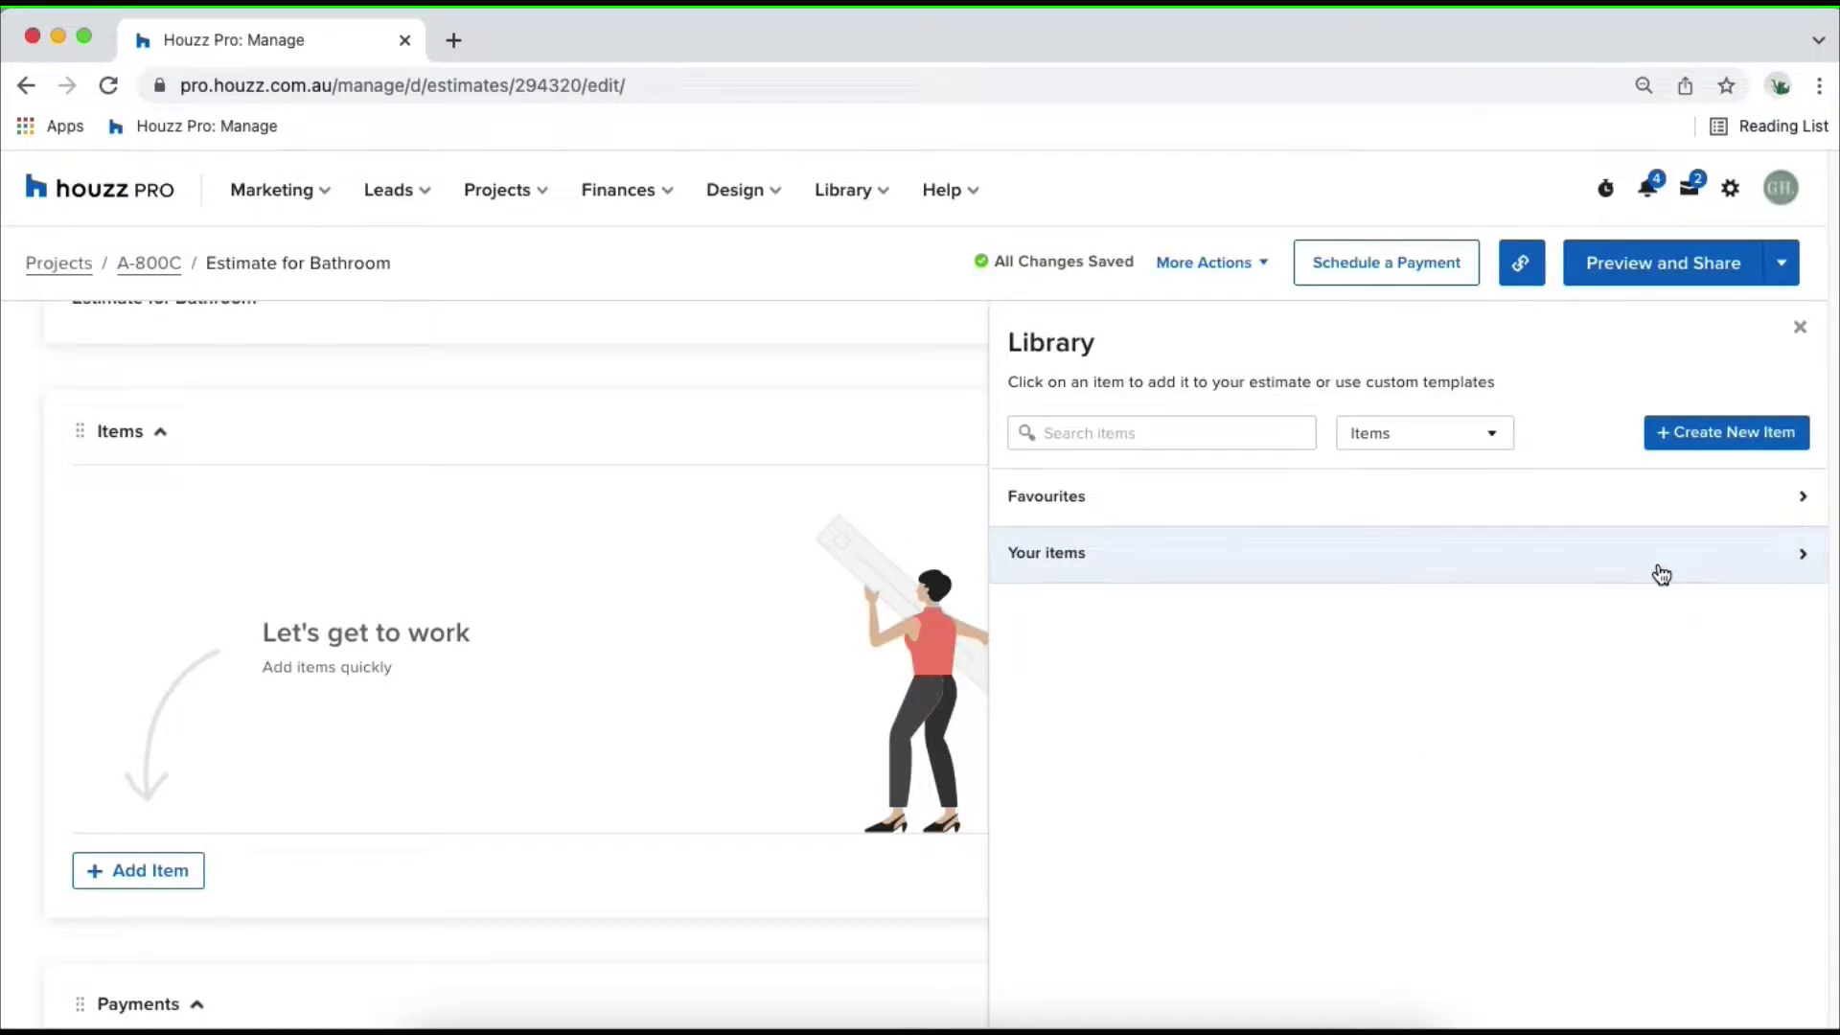
left_click(1661, 575)
scroll(1488, 671, "down", 5)
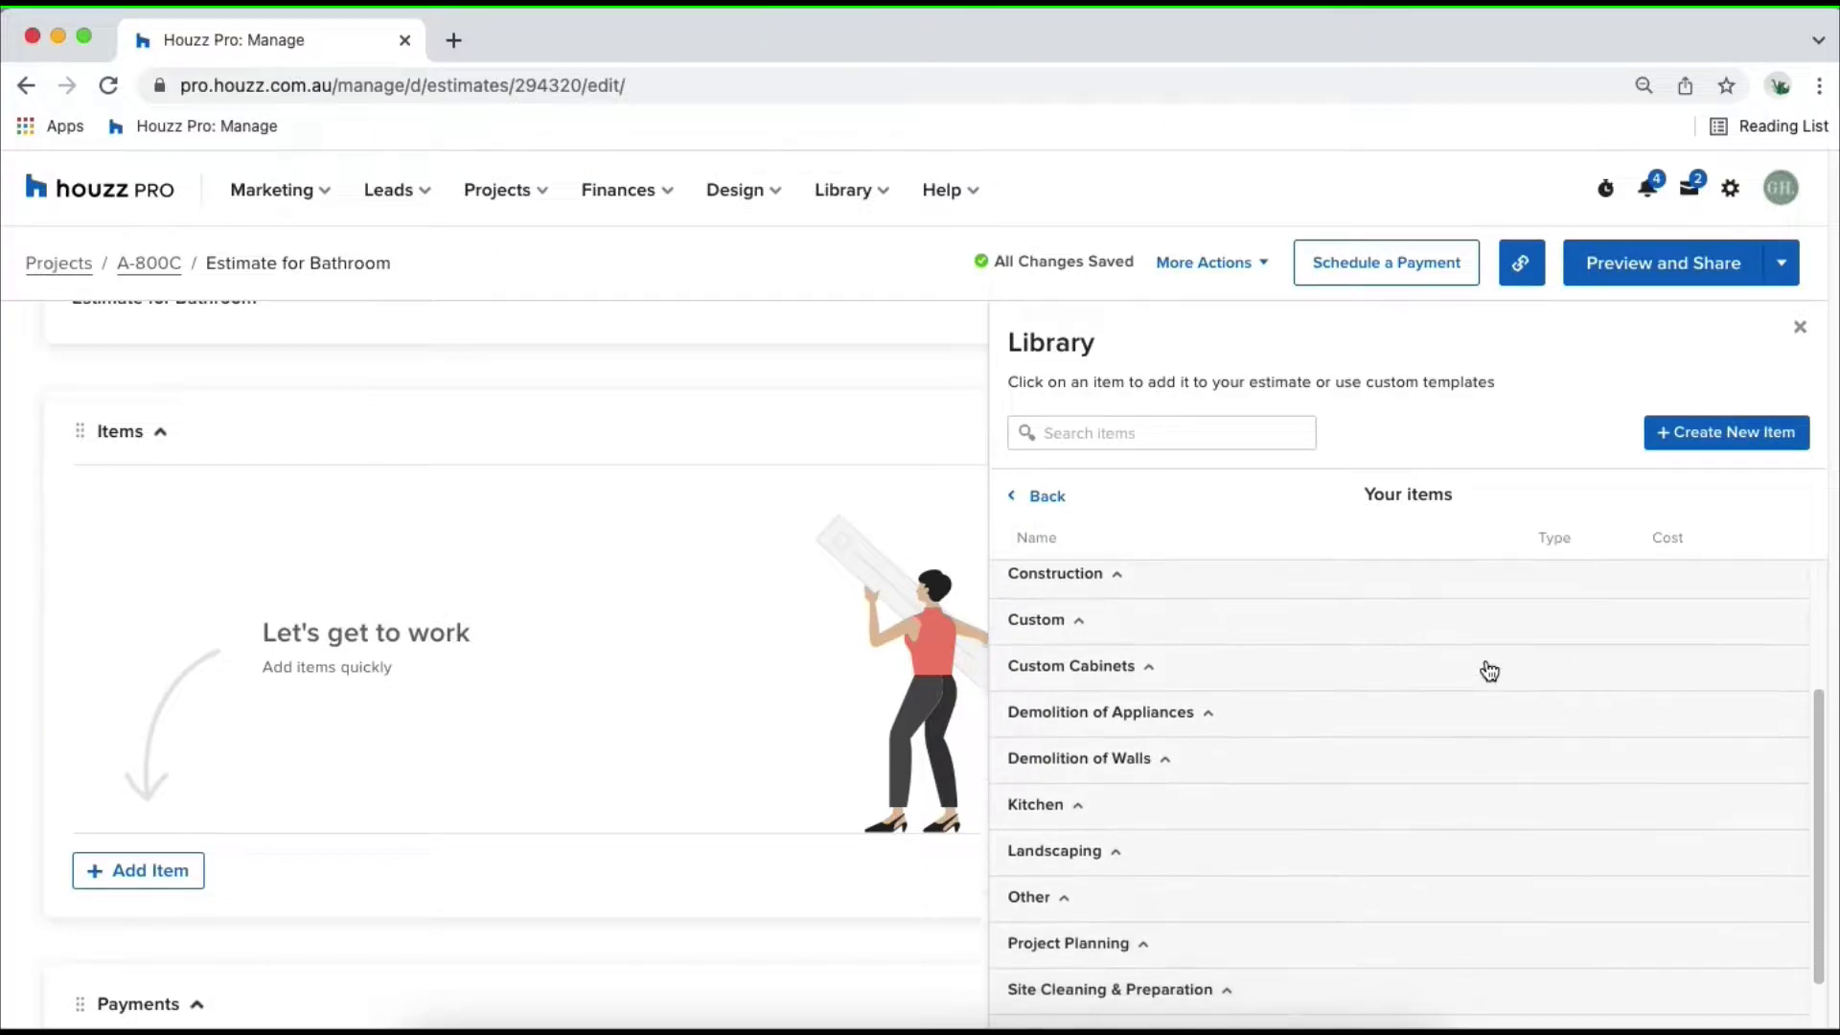
scroll(1489, 671, "up", 5)
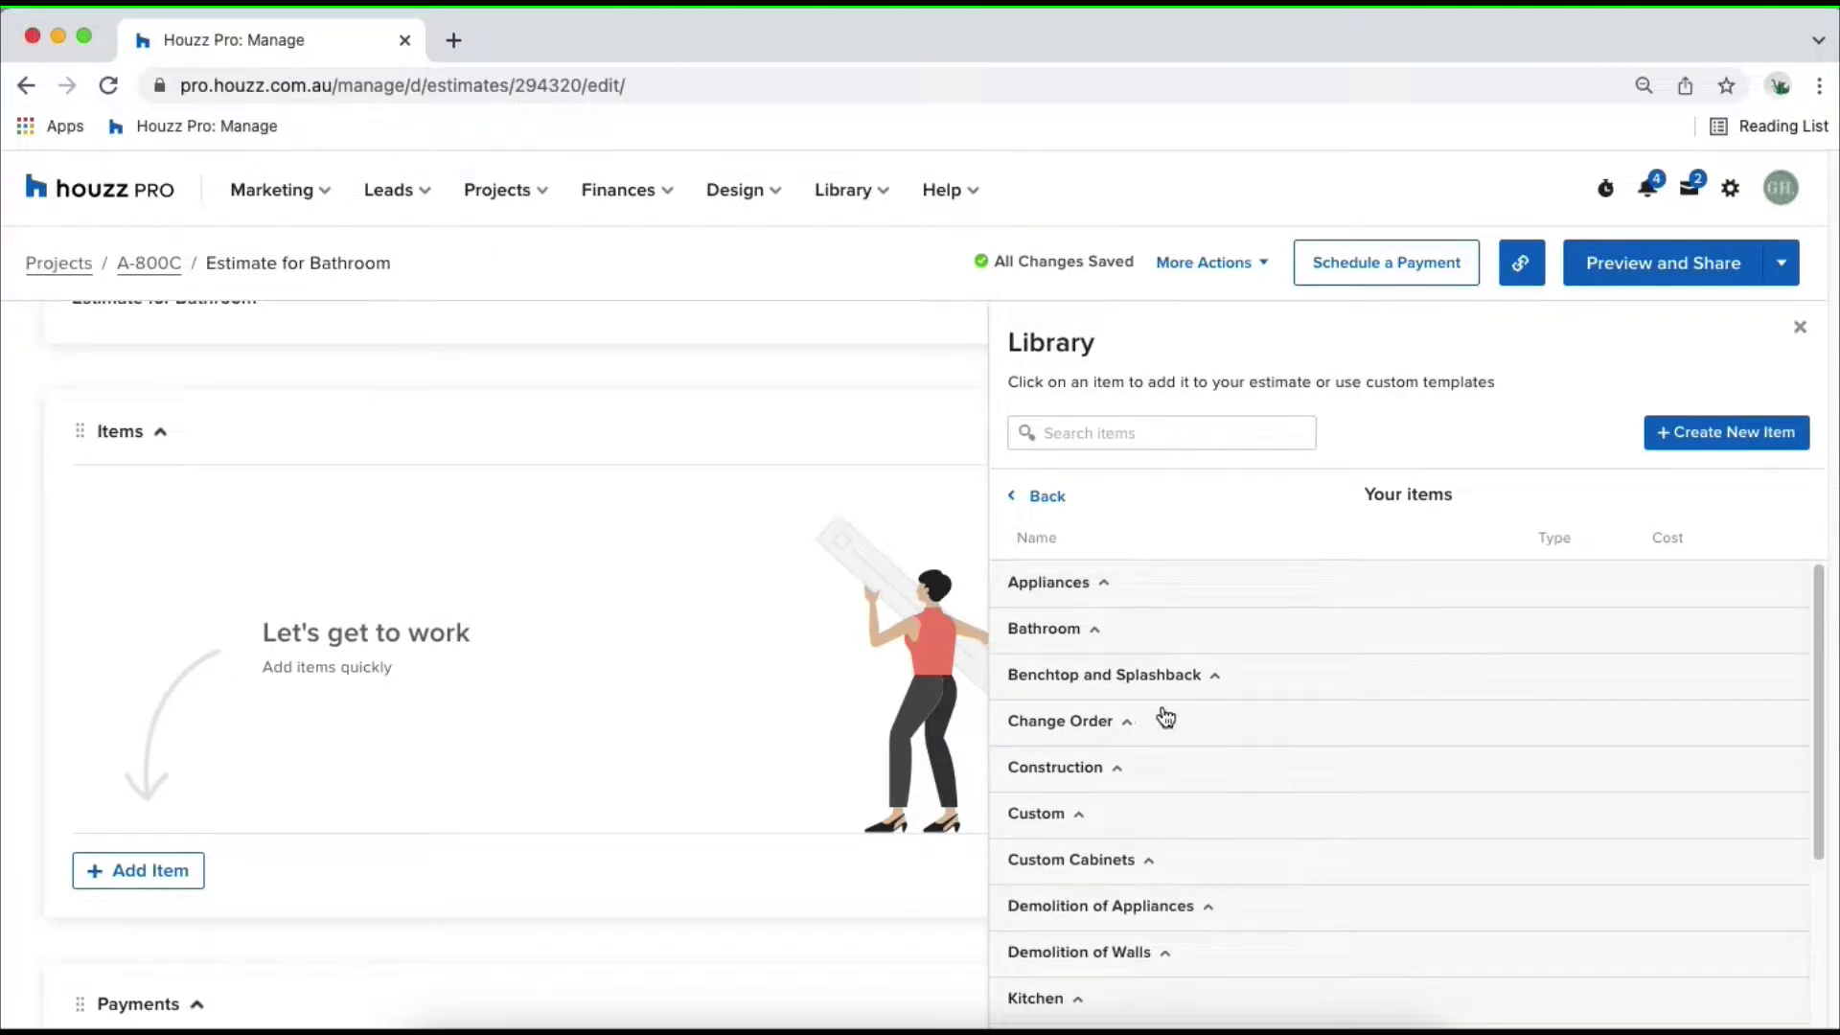
left_click(1160, 729)
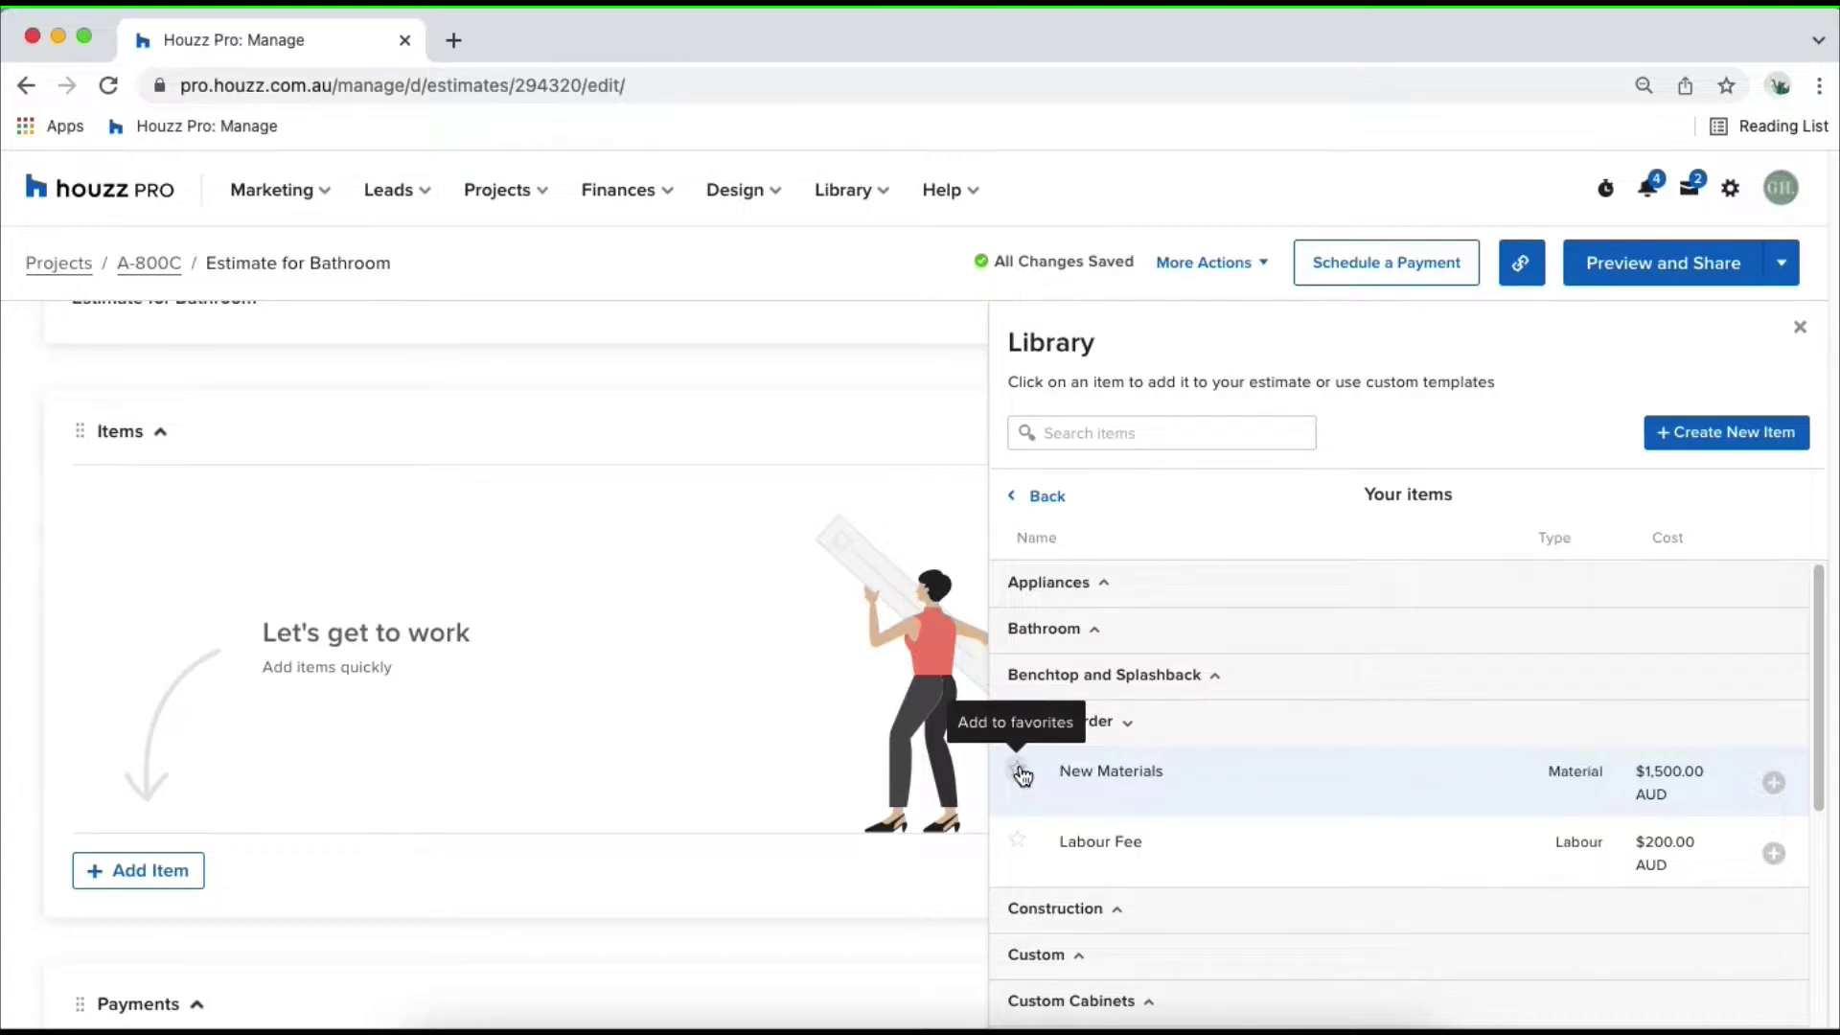
left_click(1052, 503)
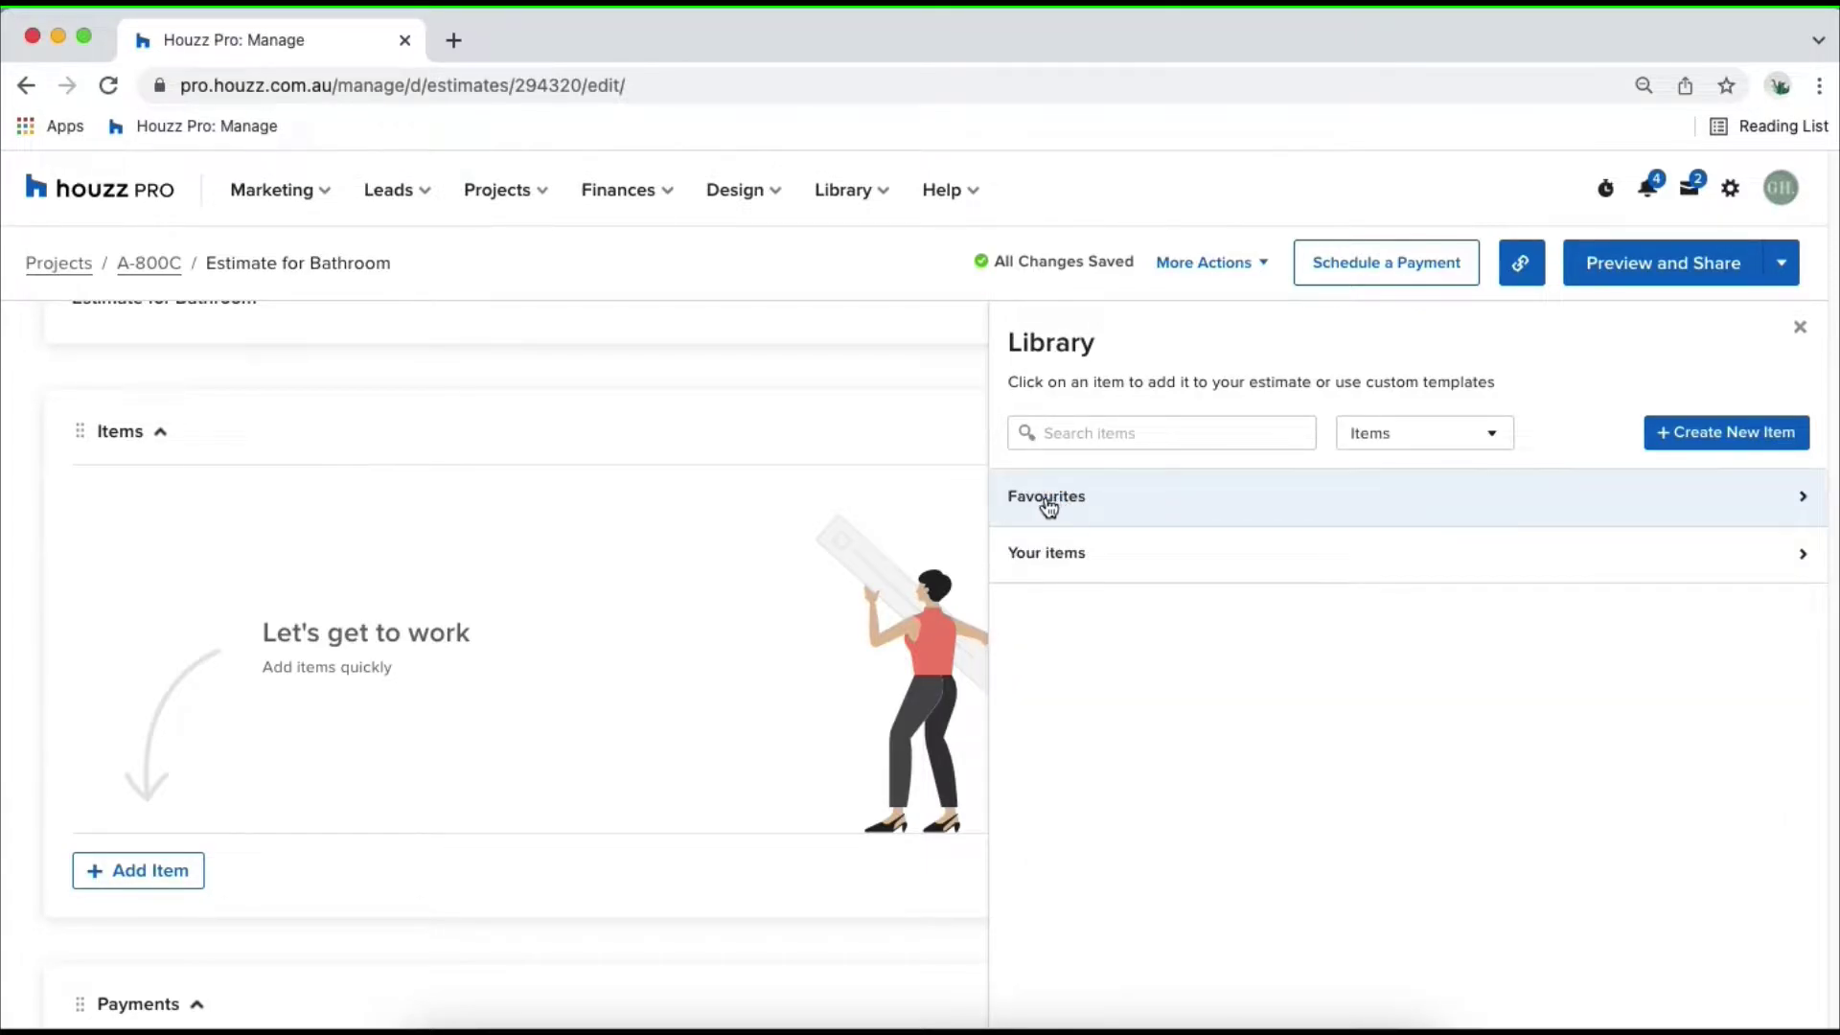
left_click(1048, 504)
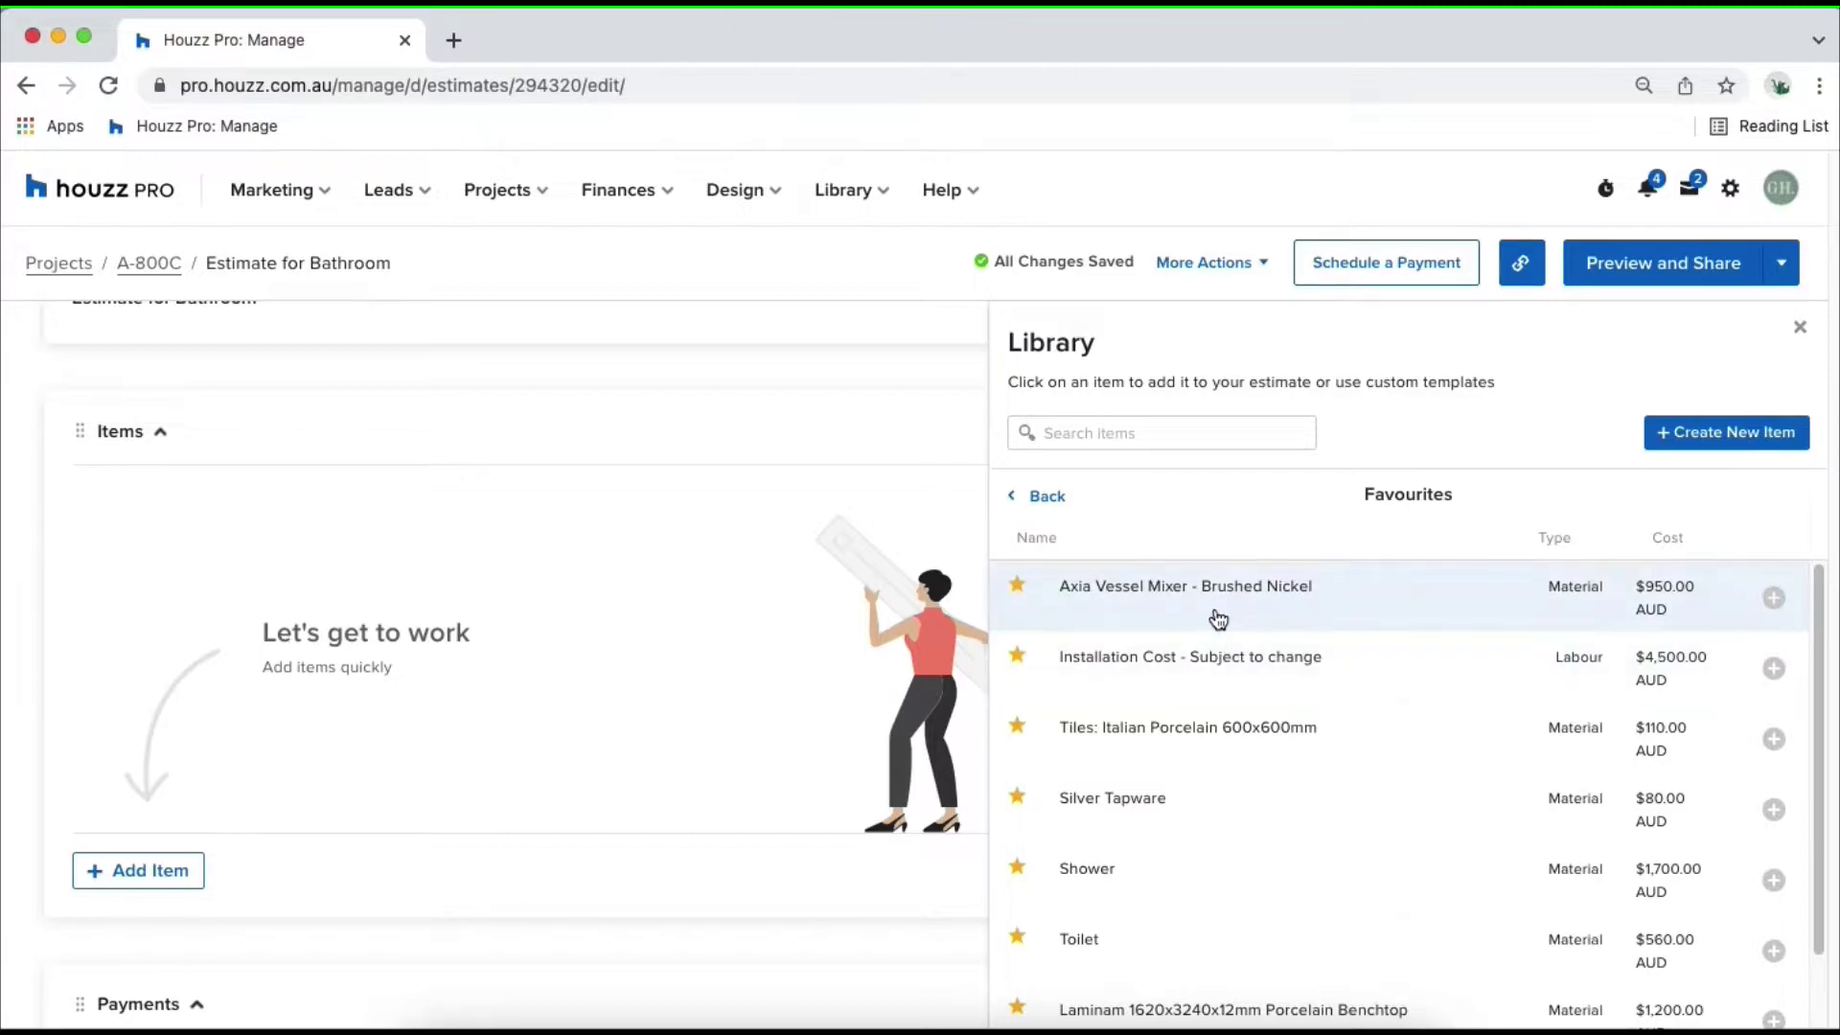
- Add Installation Cost, Italian porcelain tiles, Axia Vessel Mixer, Shower and Laminam benchtop, then close the library
left_click(1191, 661)
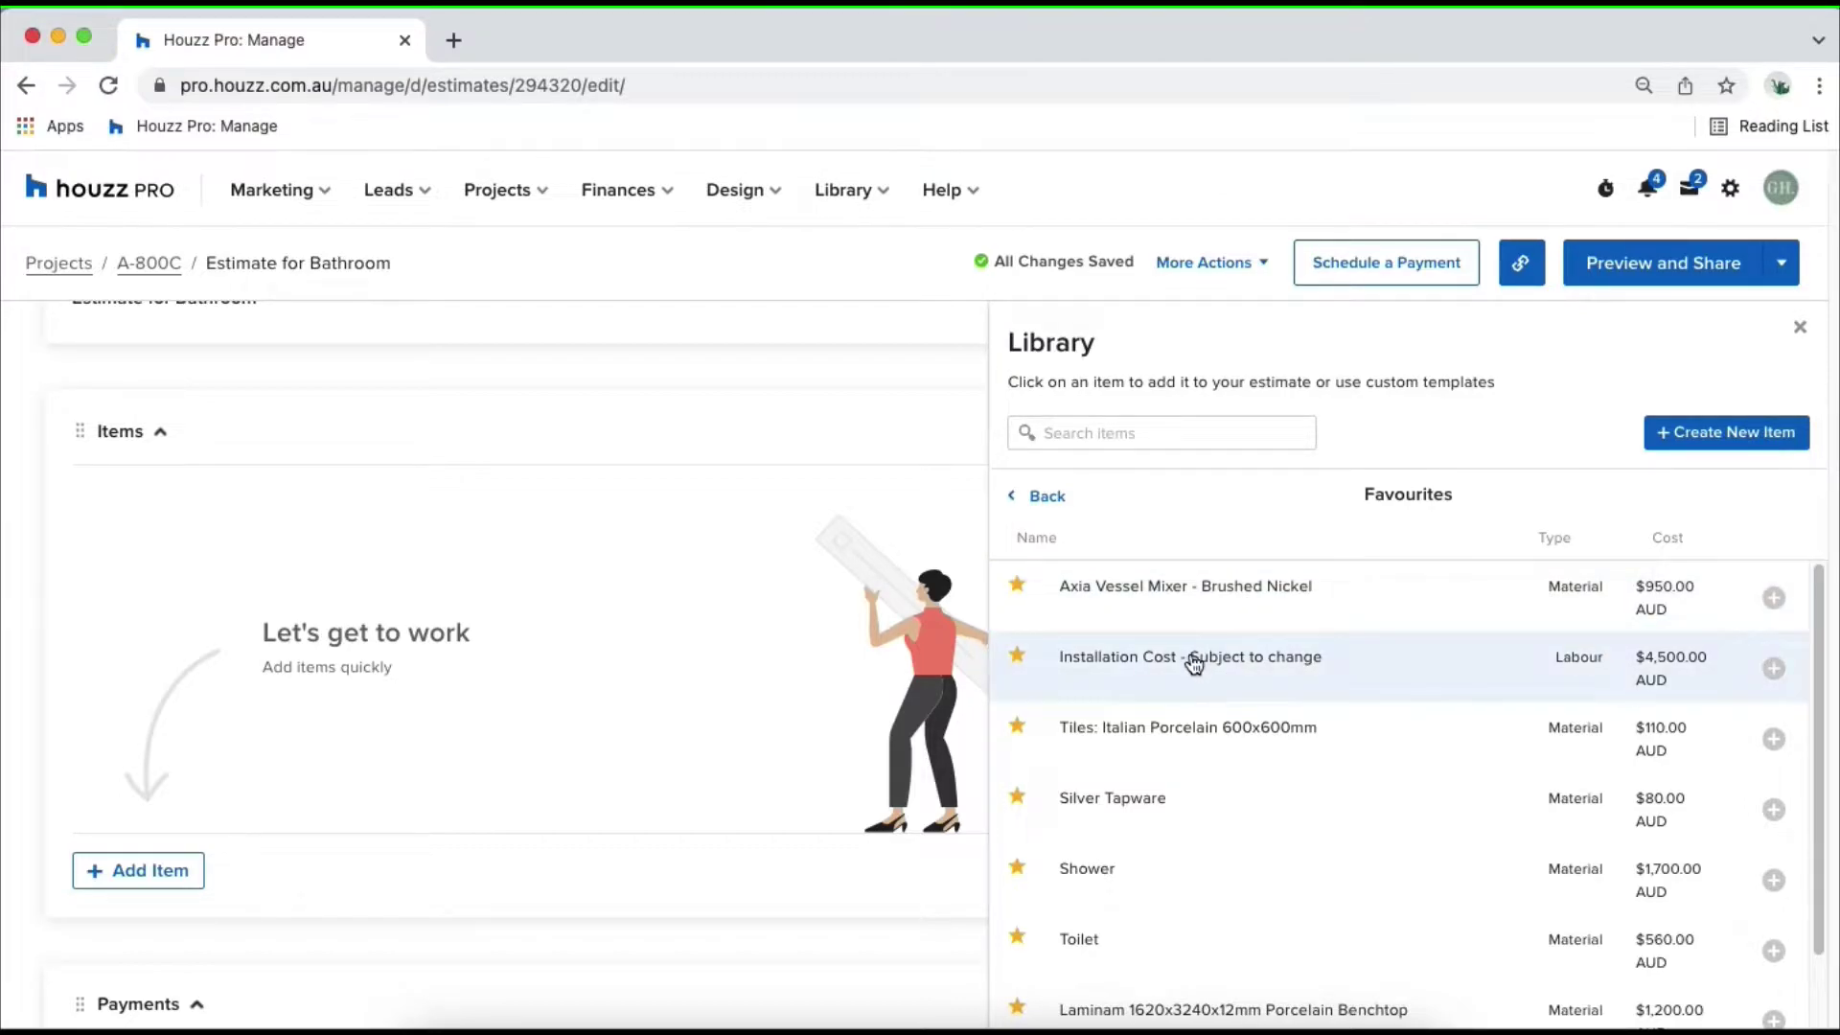
left_click(1166, 730)
left_click(1171, 587)
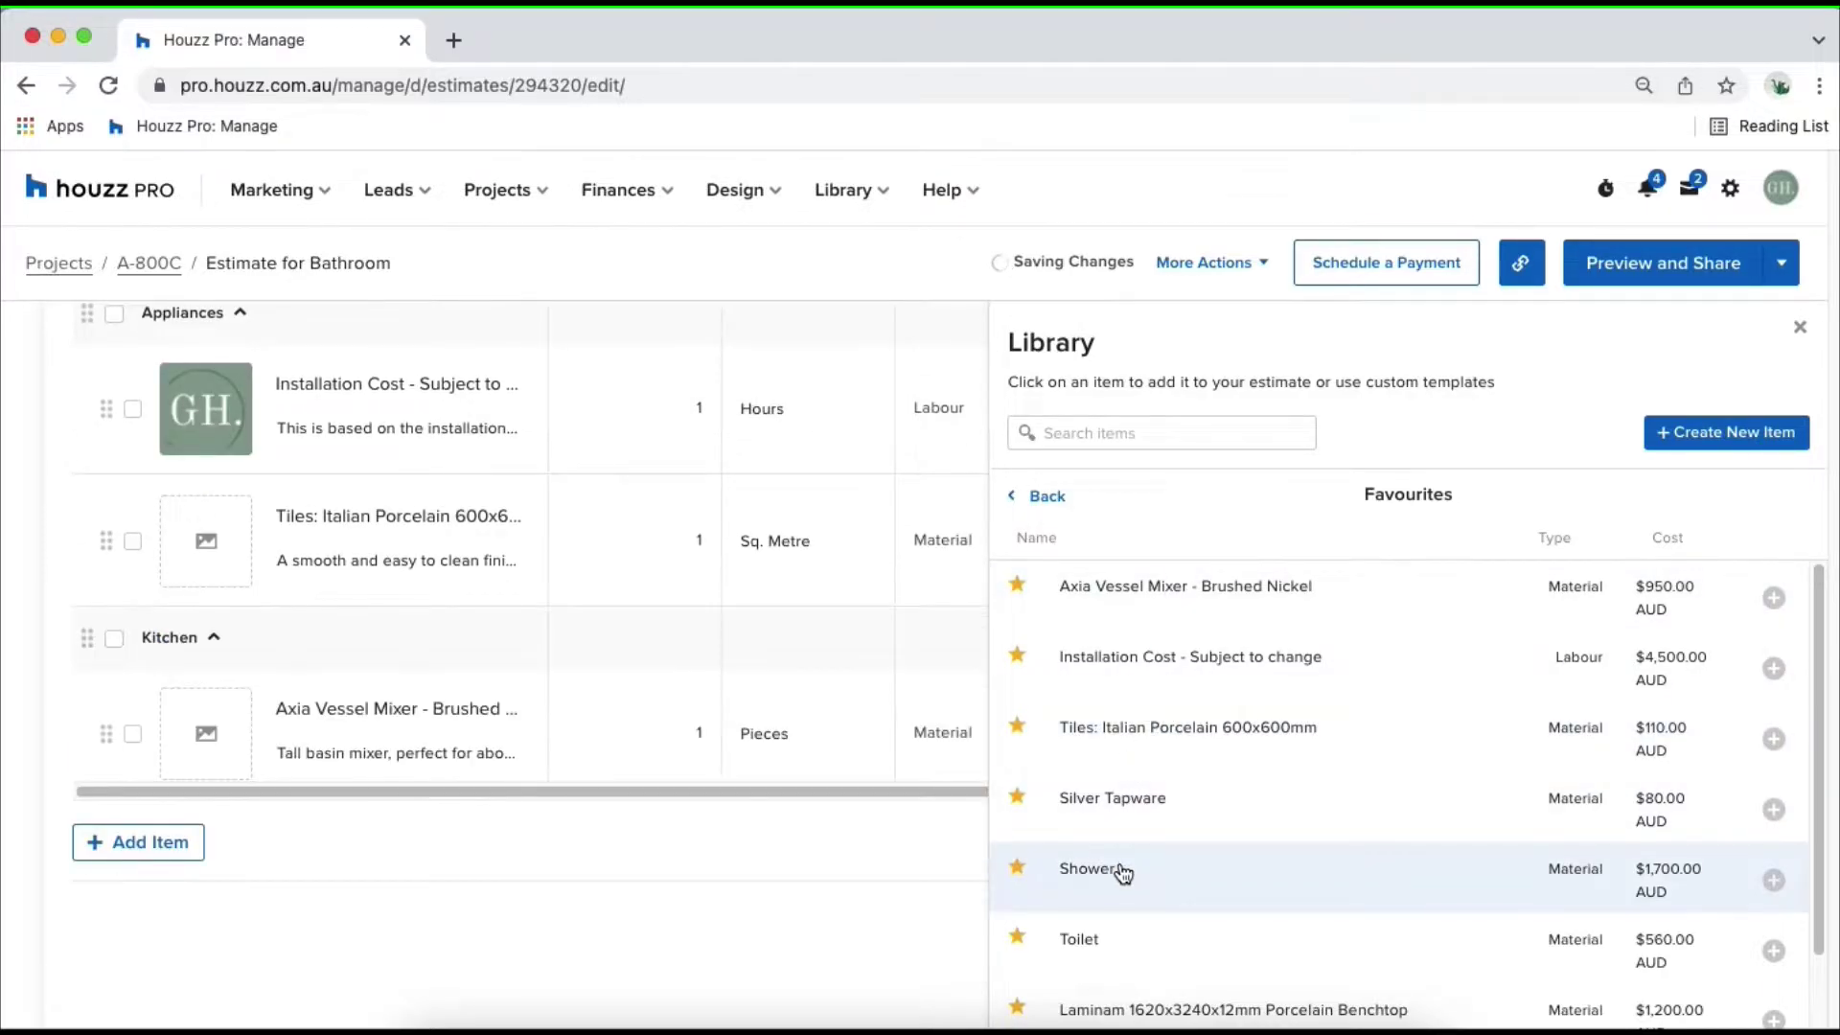
left_click(1120, 870)
scroll(1170, 879, "down", 2)
left_click(1177, 942)
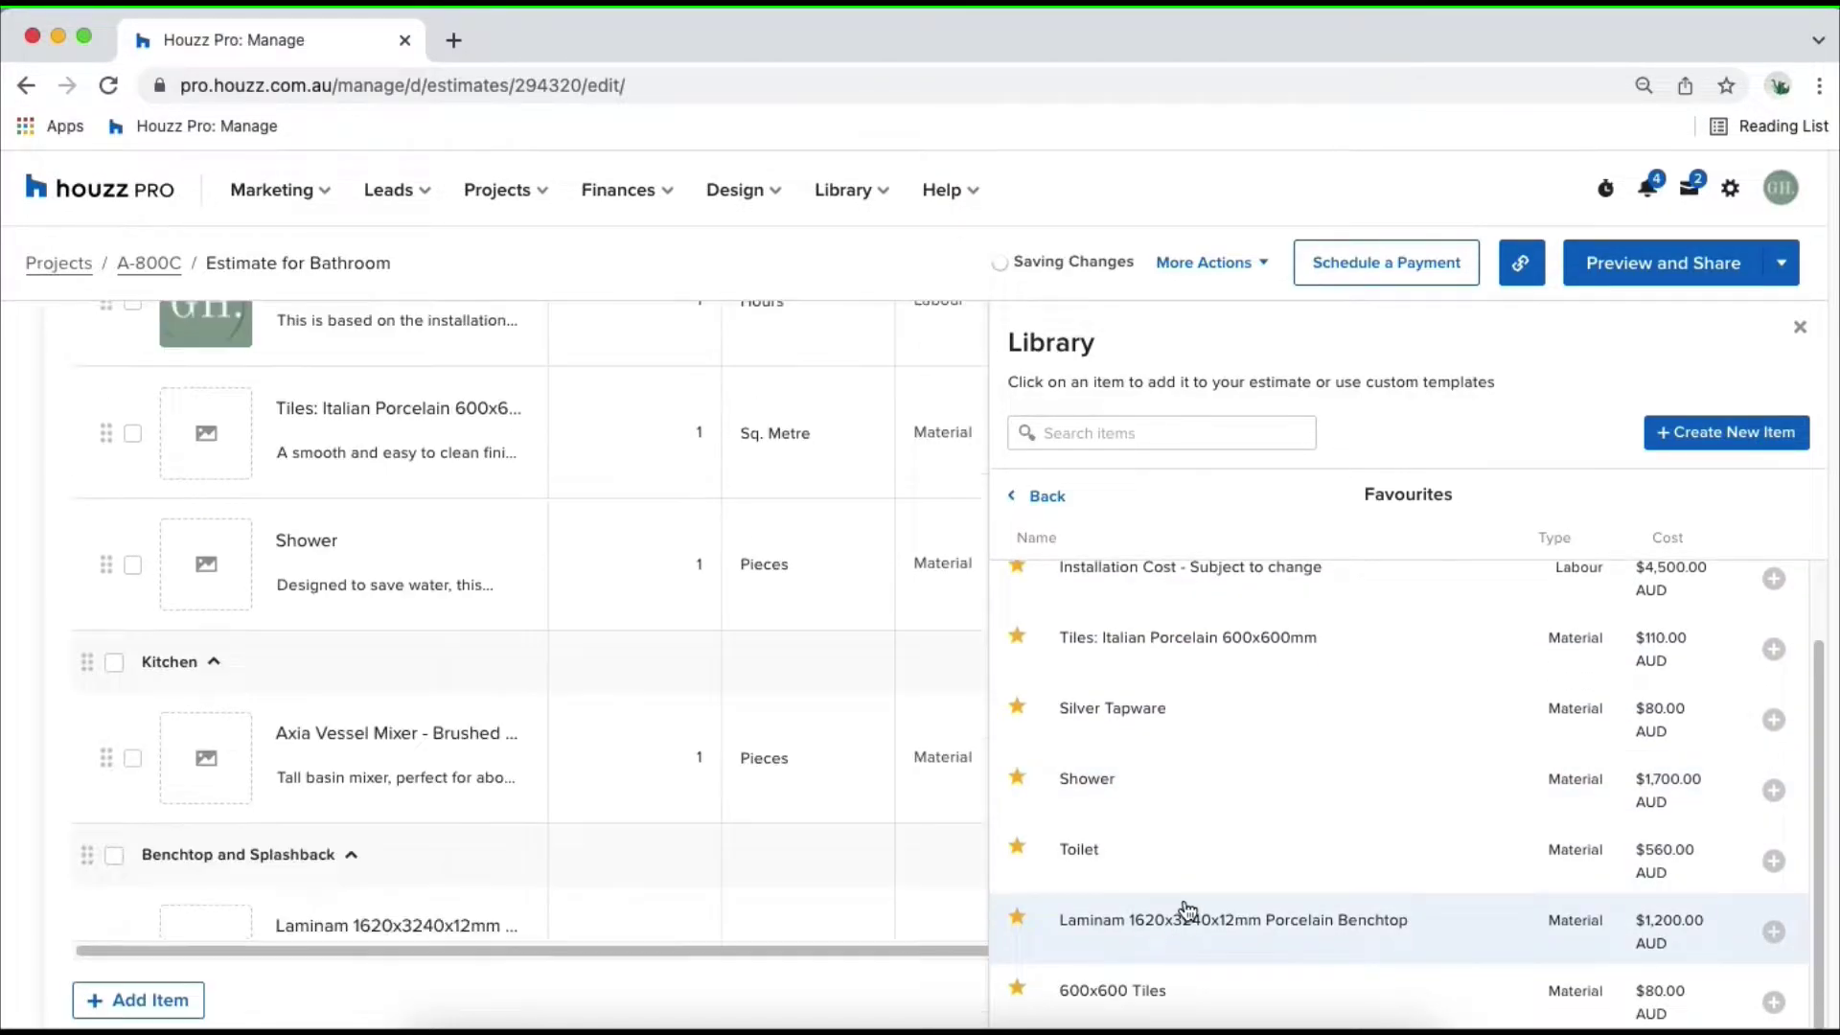
left_click(1800, 328)
scroll(1779, 640, "up", 3)
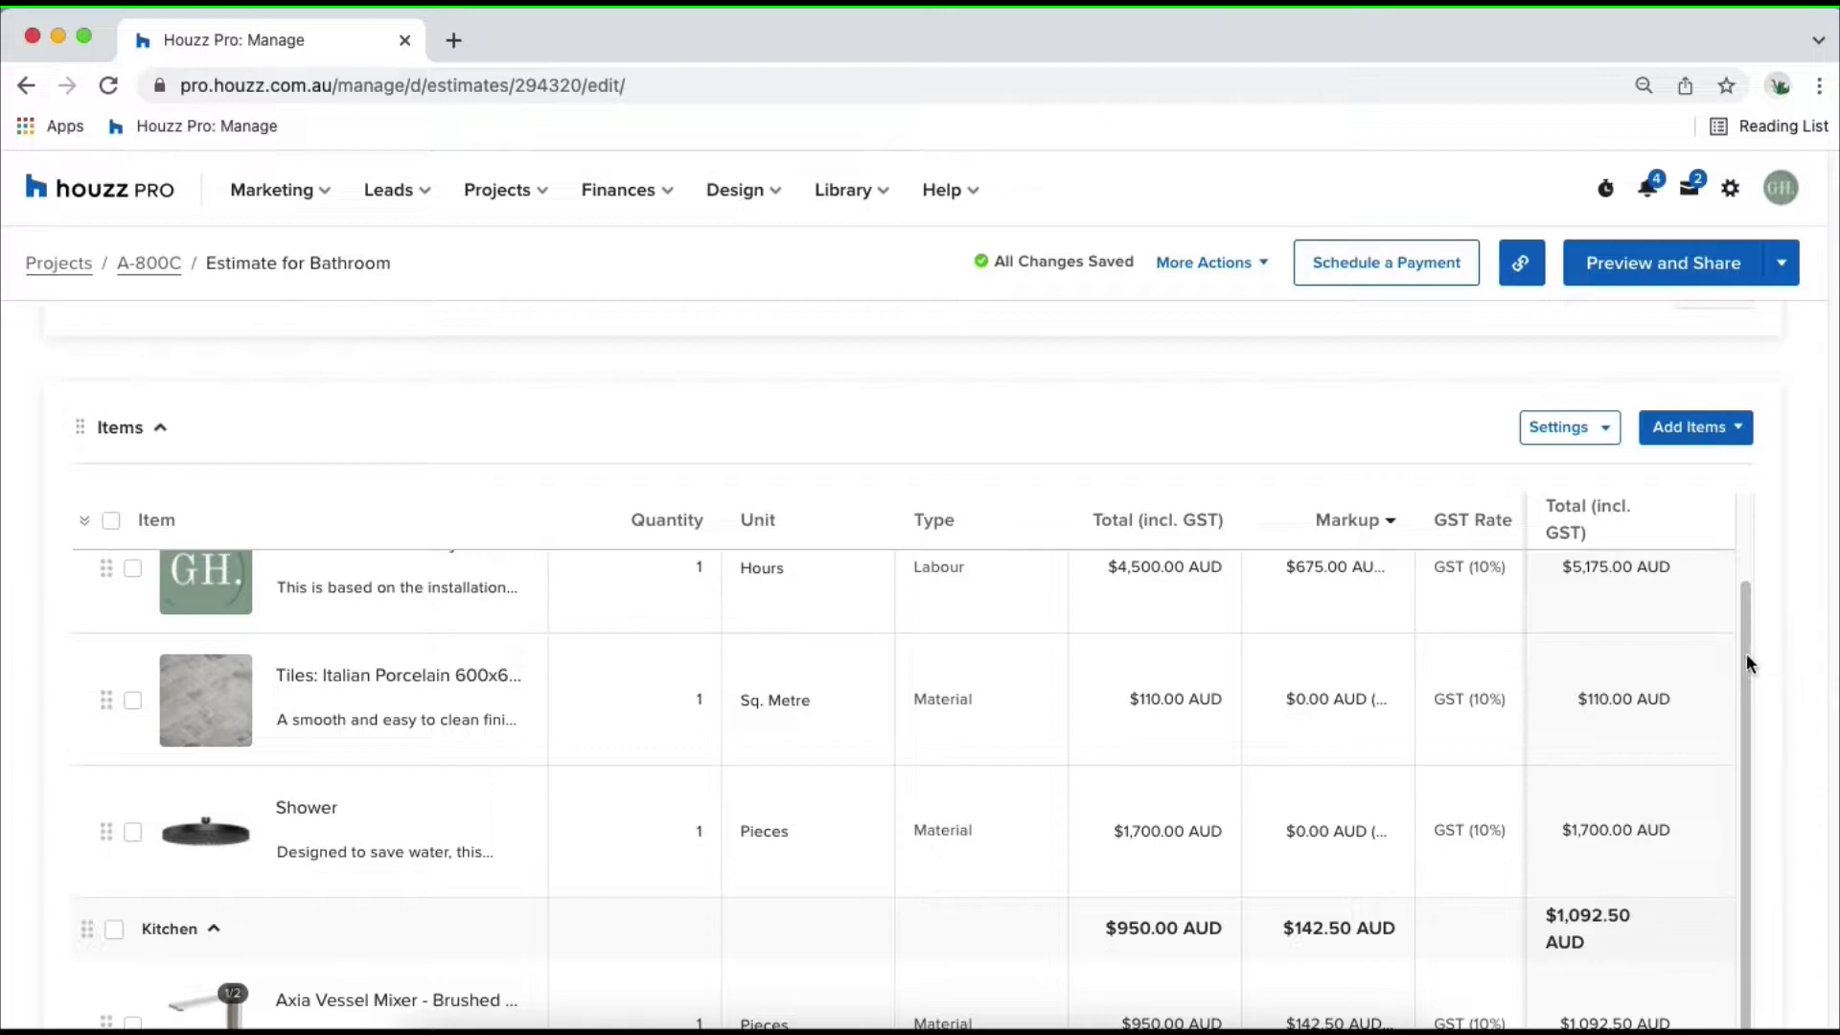
- Set the Installation Cost quantity to 5 hours and the tiles to 60 square metres
scroll(1746, 652, "up", 1)
scroll(1815, 585, "down", 1)
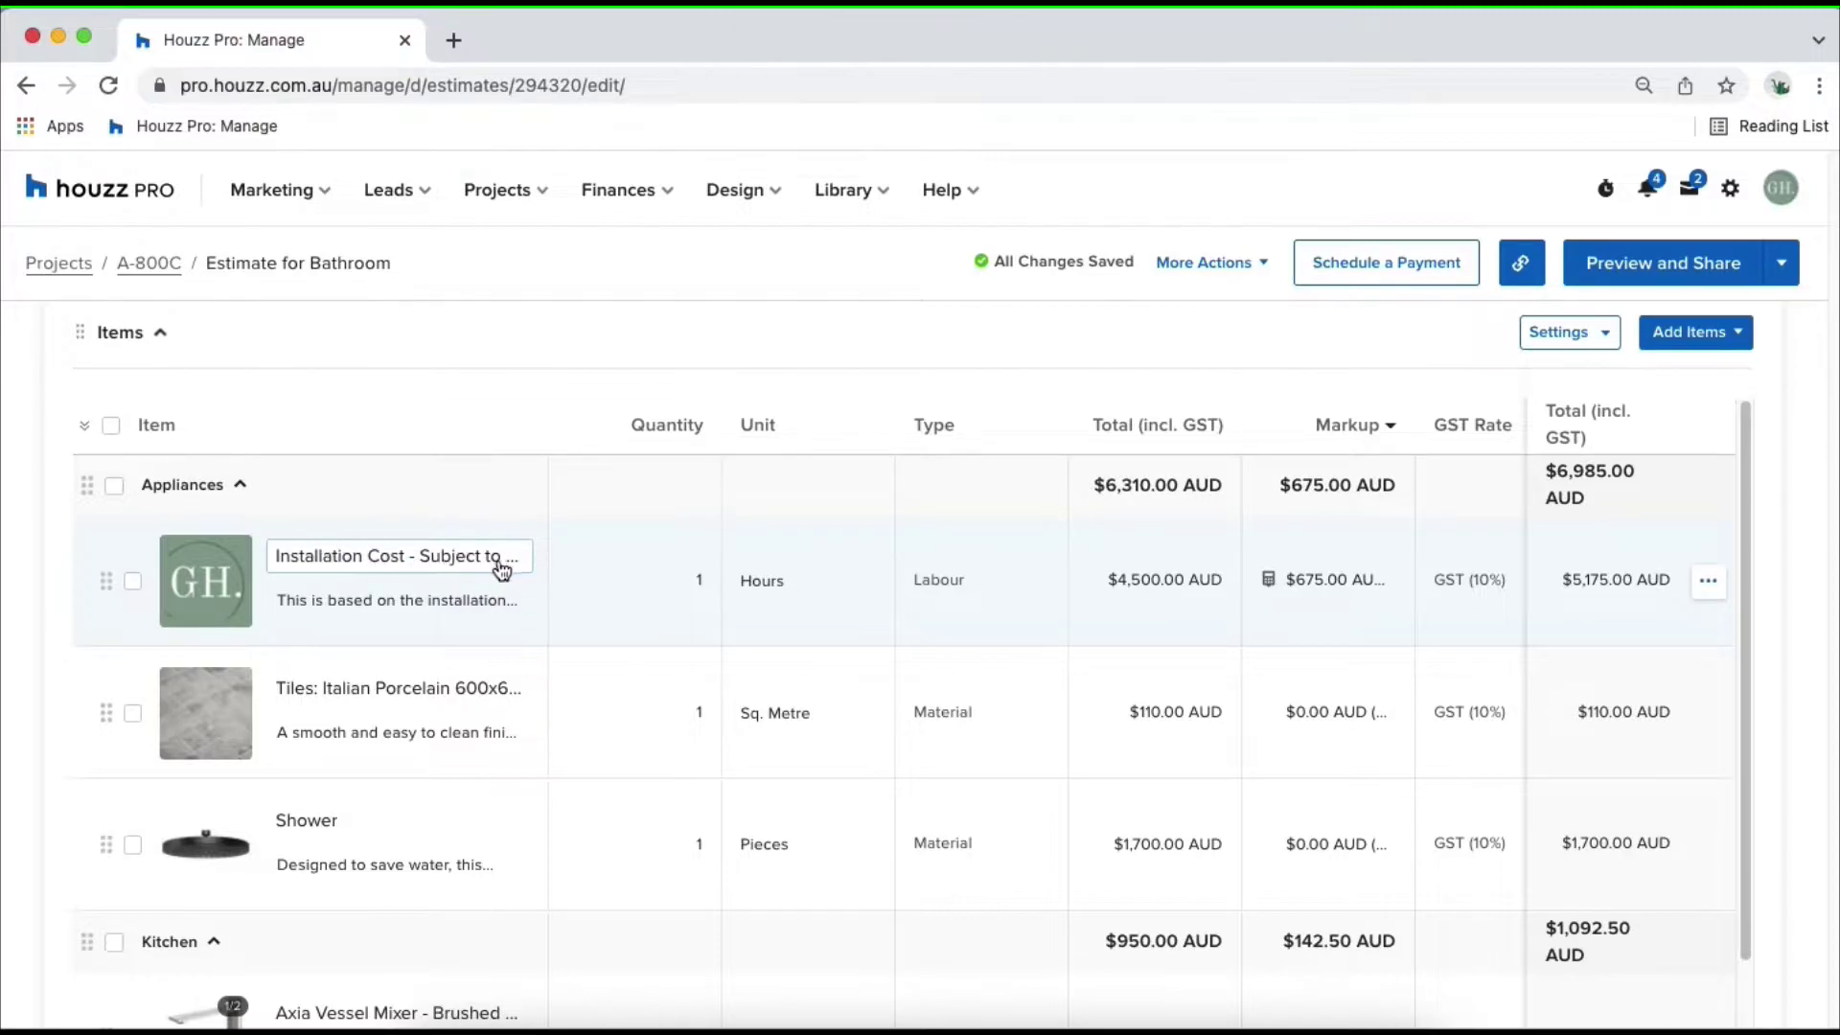
left_click(671, 583)
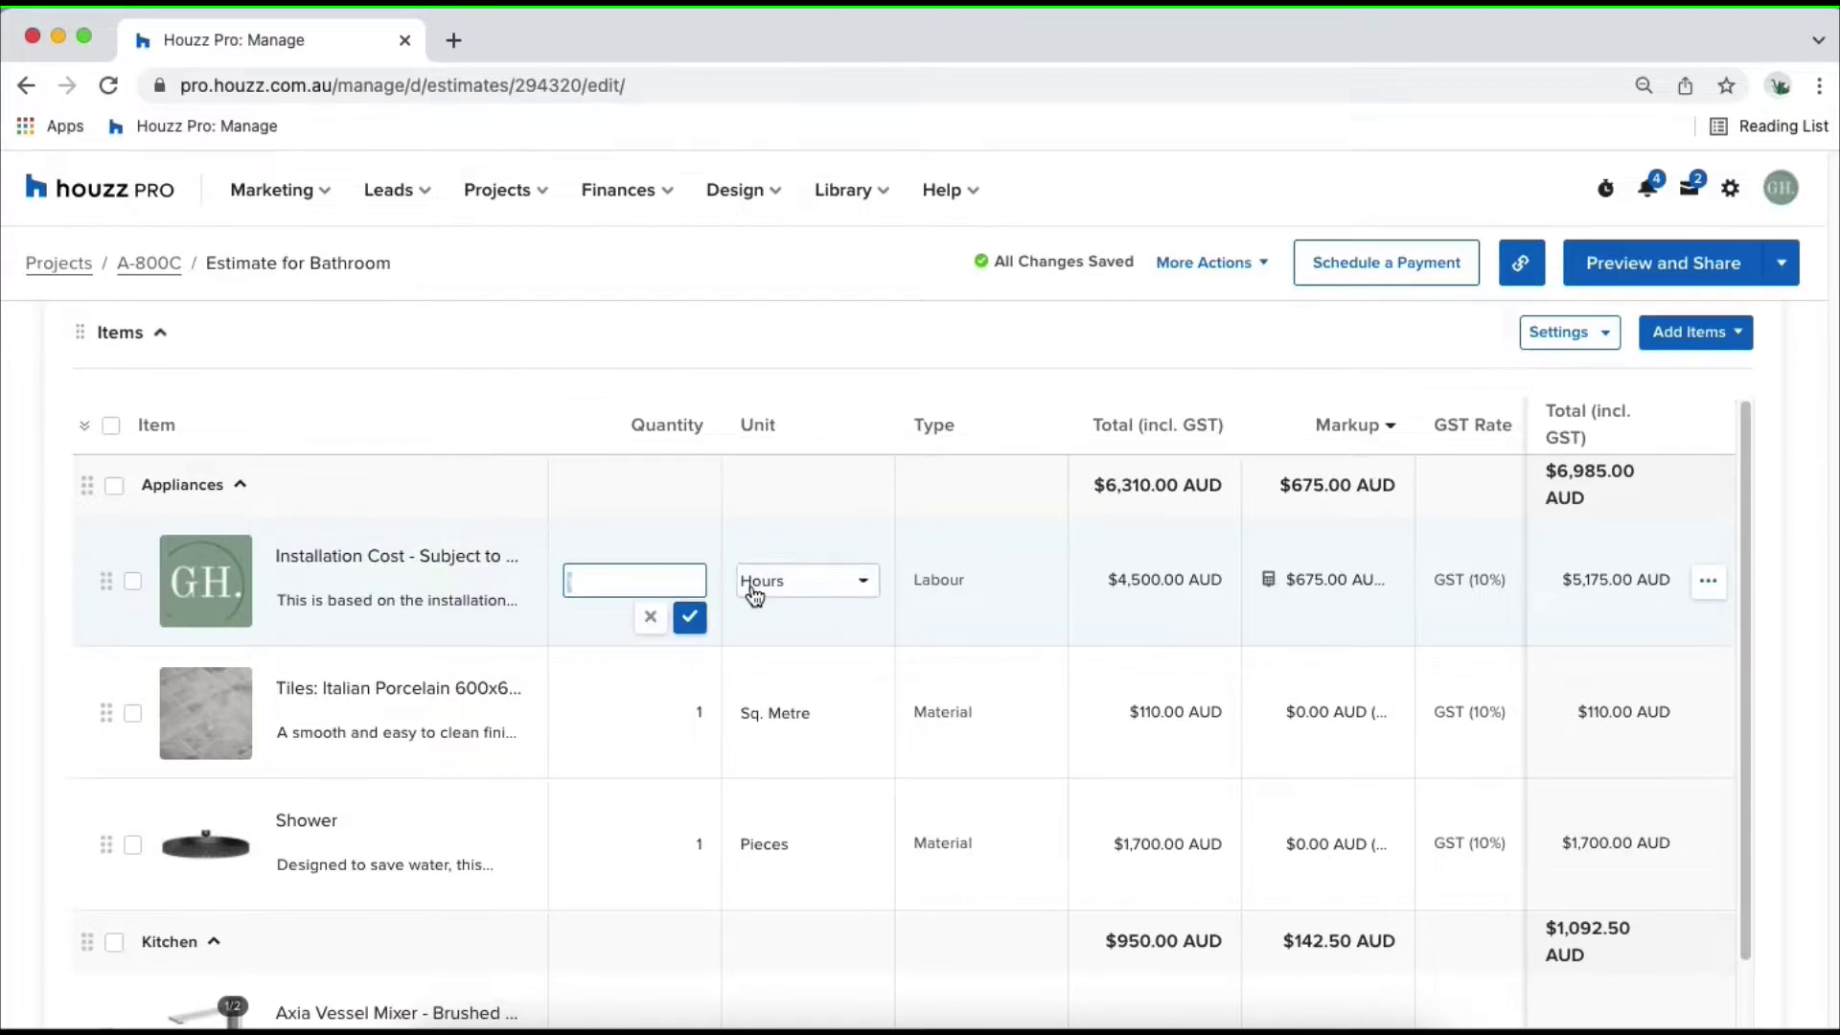
type("5")
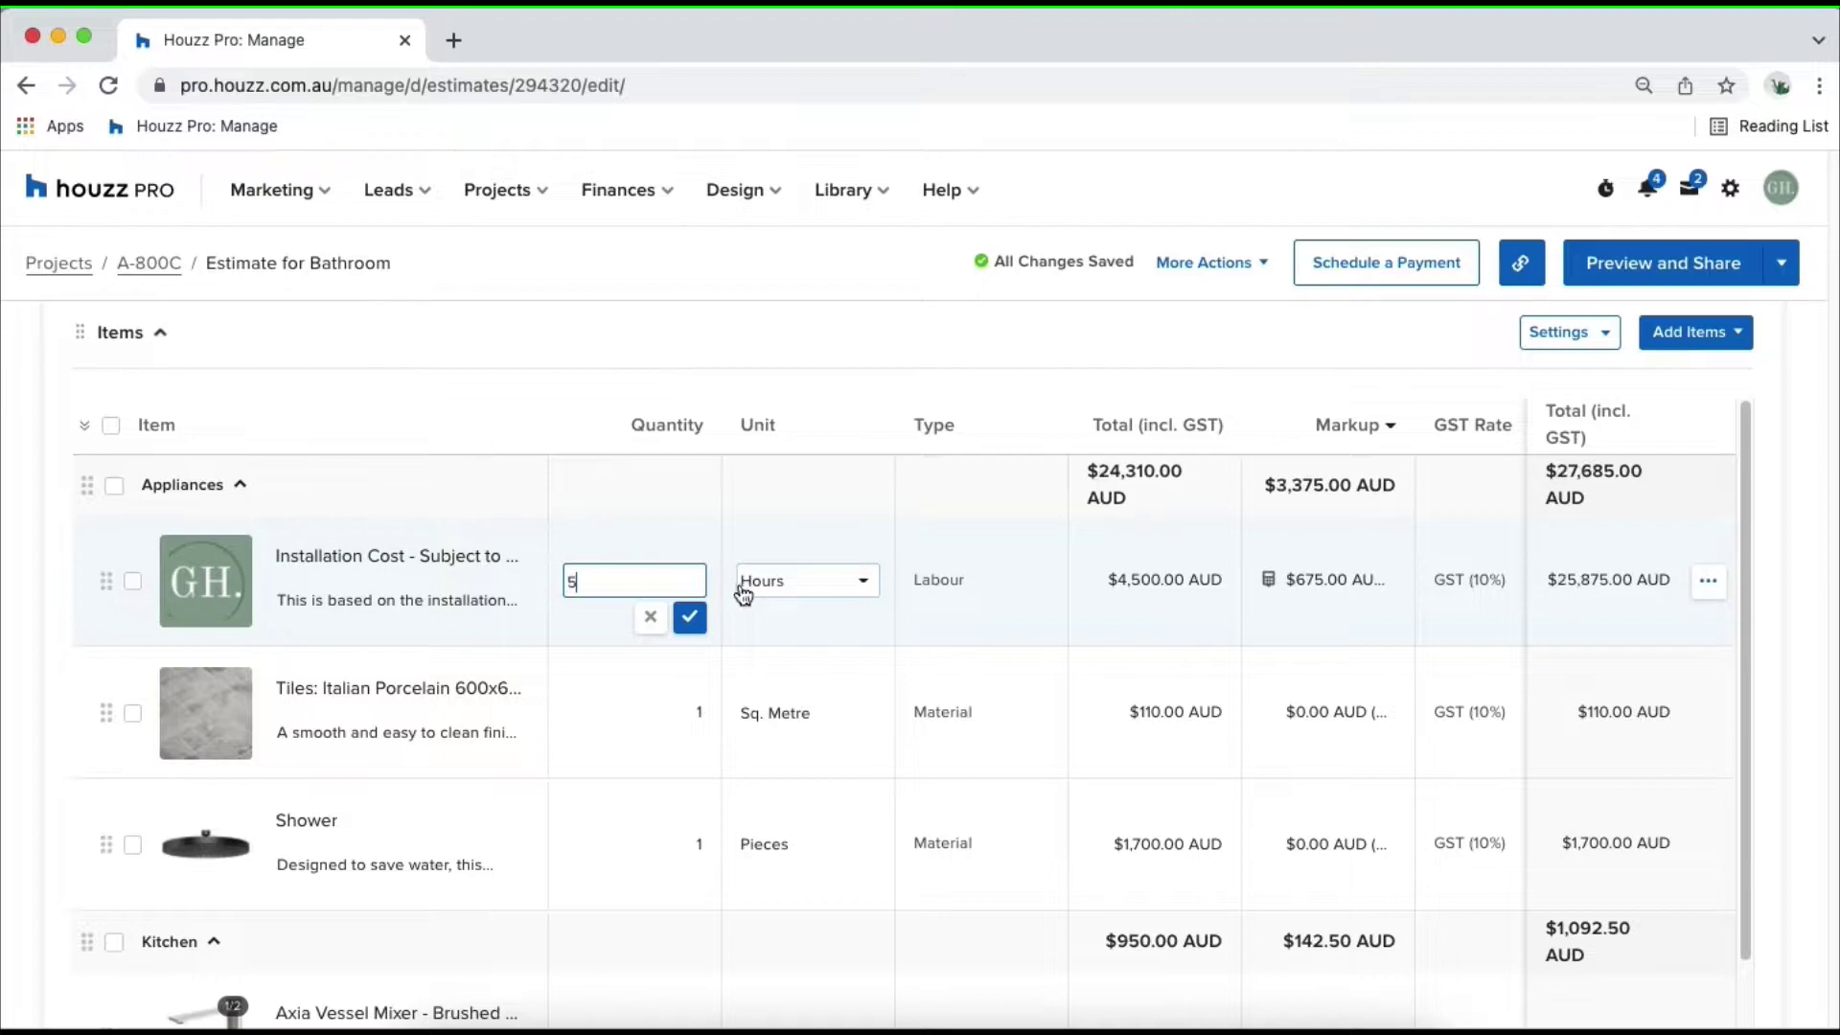
left_click(690, 617)
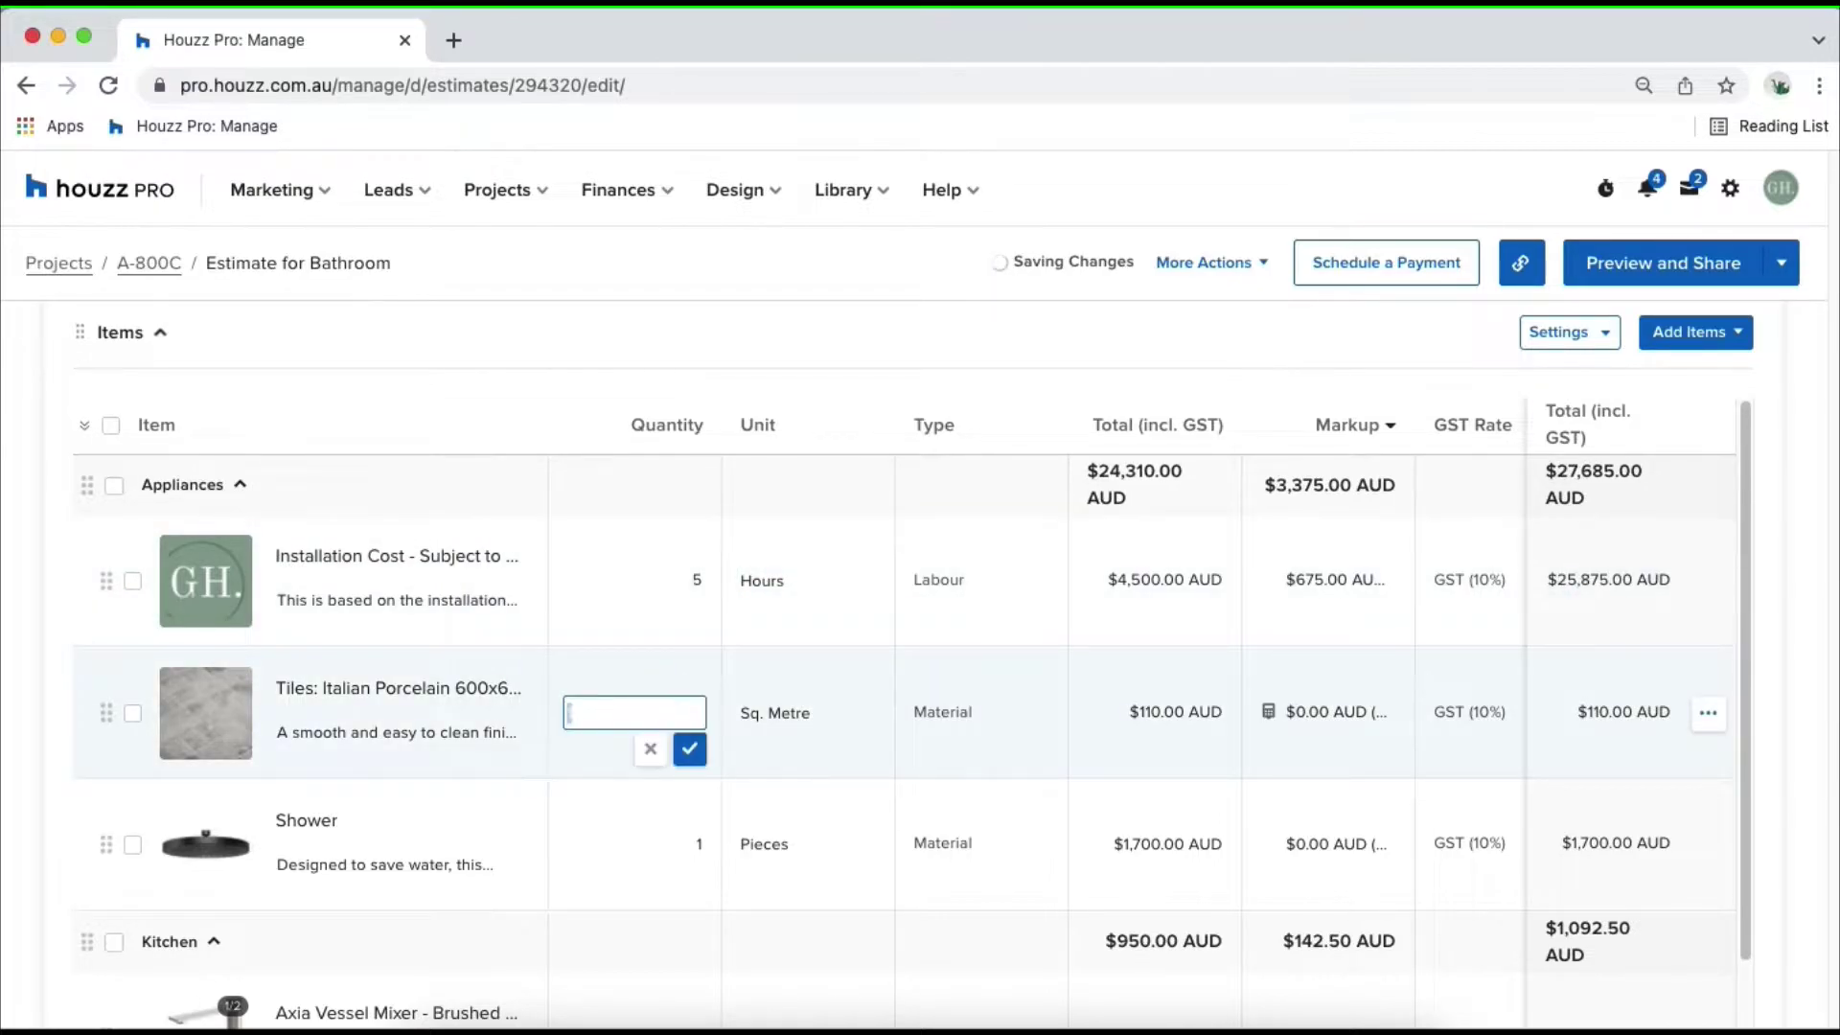
type("60")
left_click(689, 749)
- Set the Shower quantity to 2
left_click(685, 843)
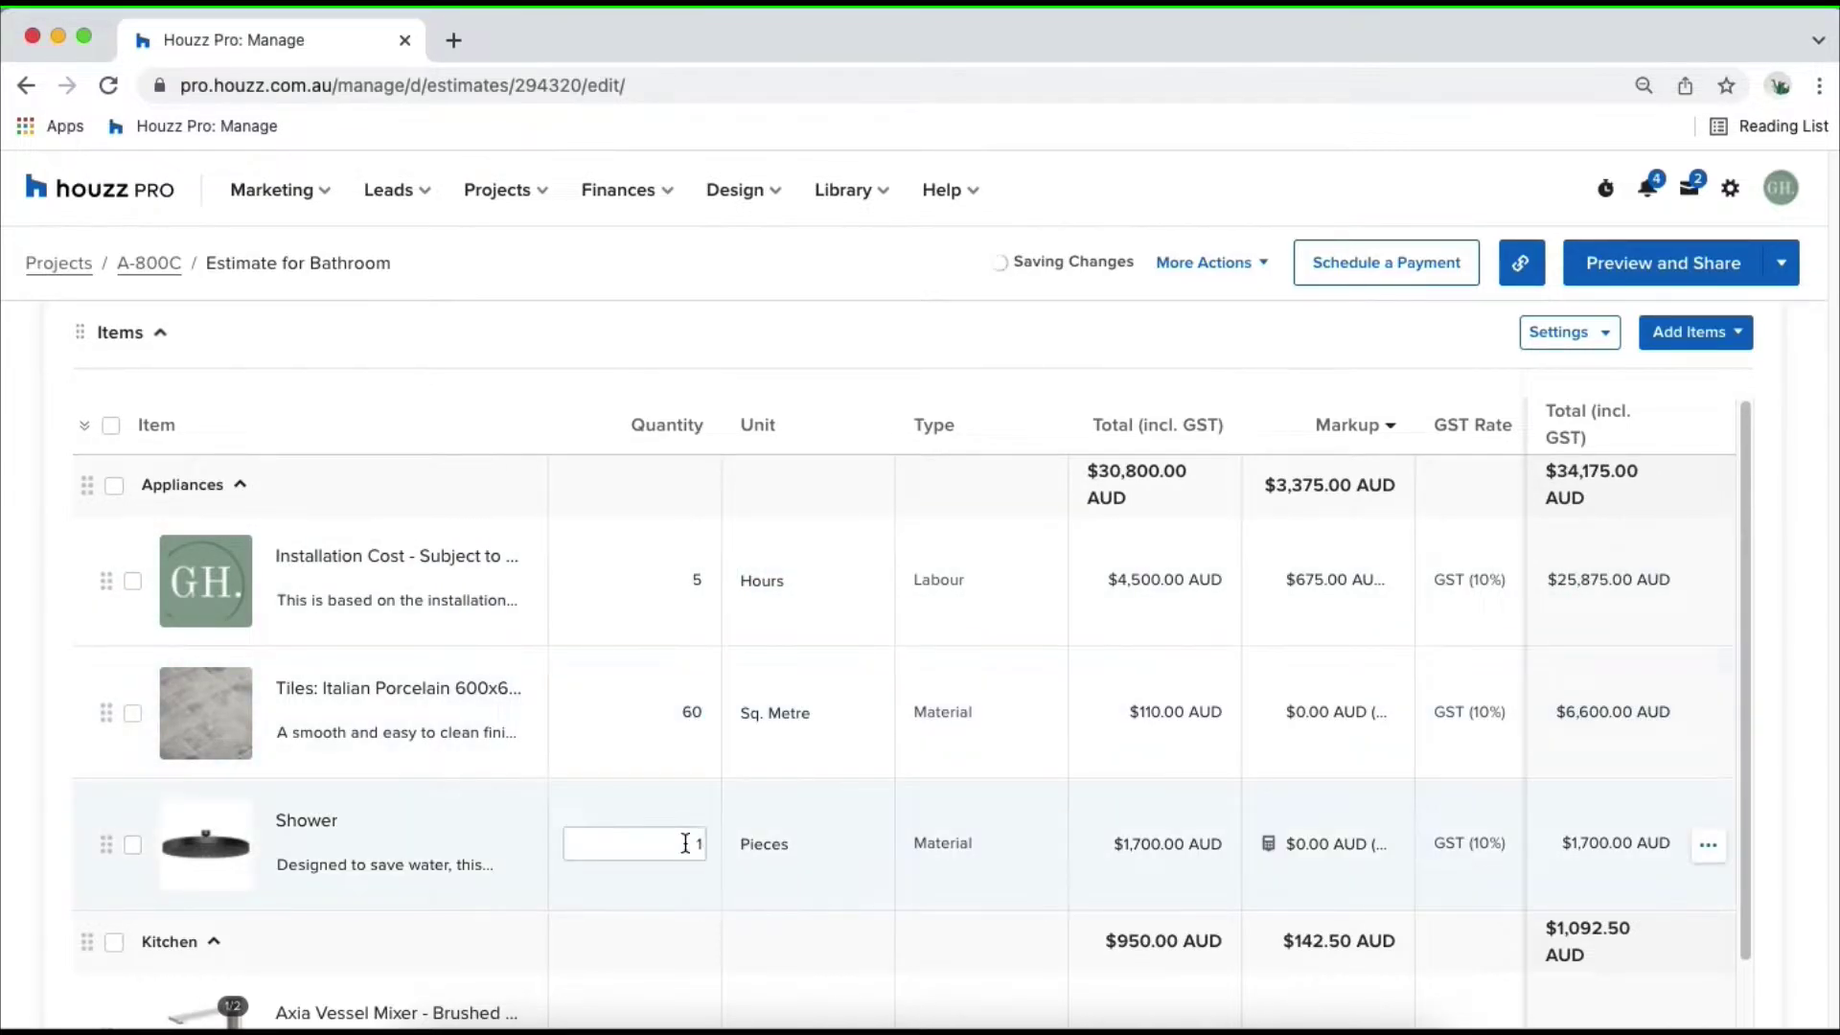
type("2")
key("Return")
scroll(761, 662, "down", 2)
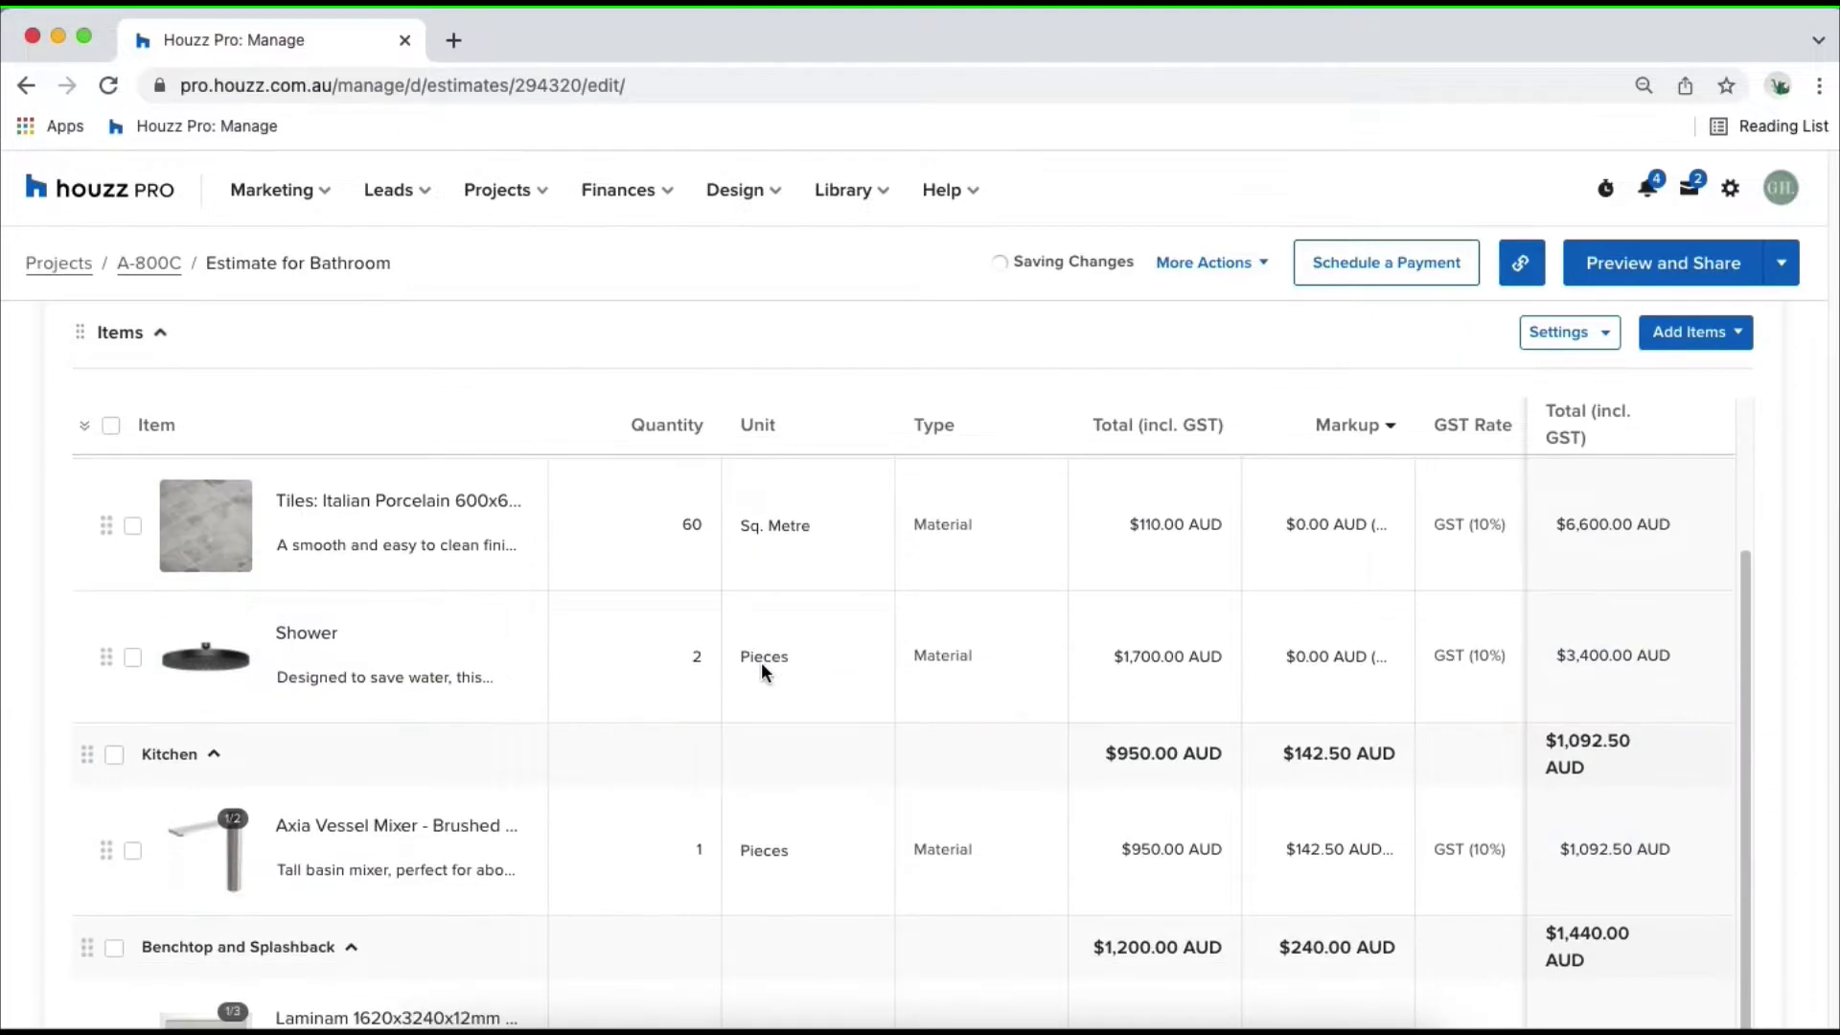
scroll(719, 782, "down", 3)
scroll(721, 775, "up", 2)
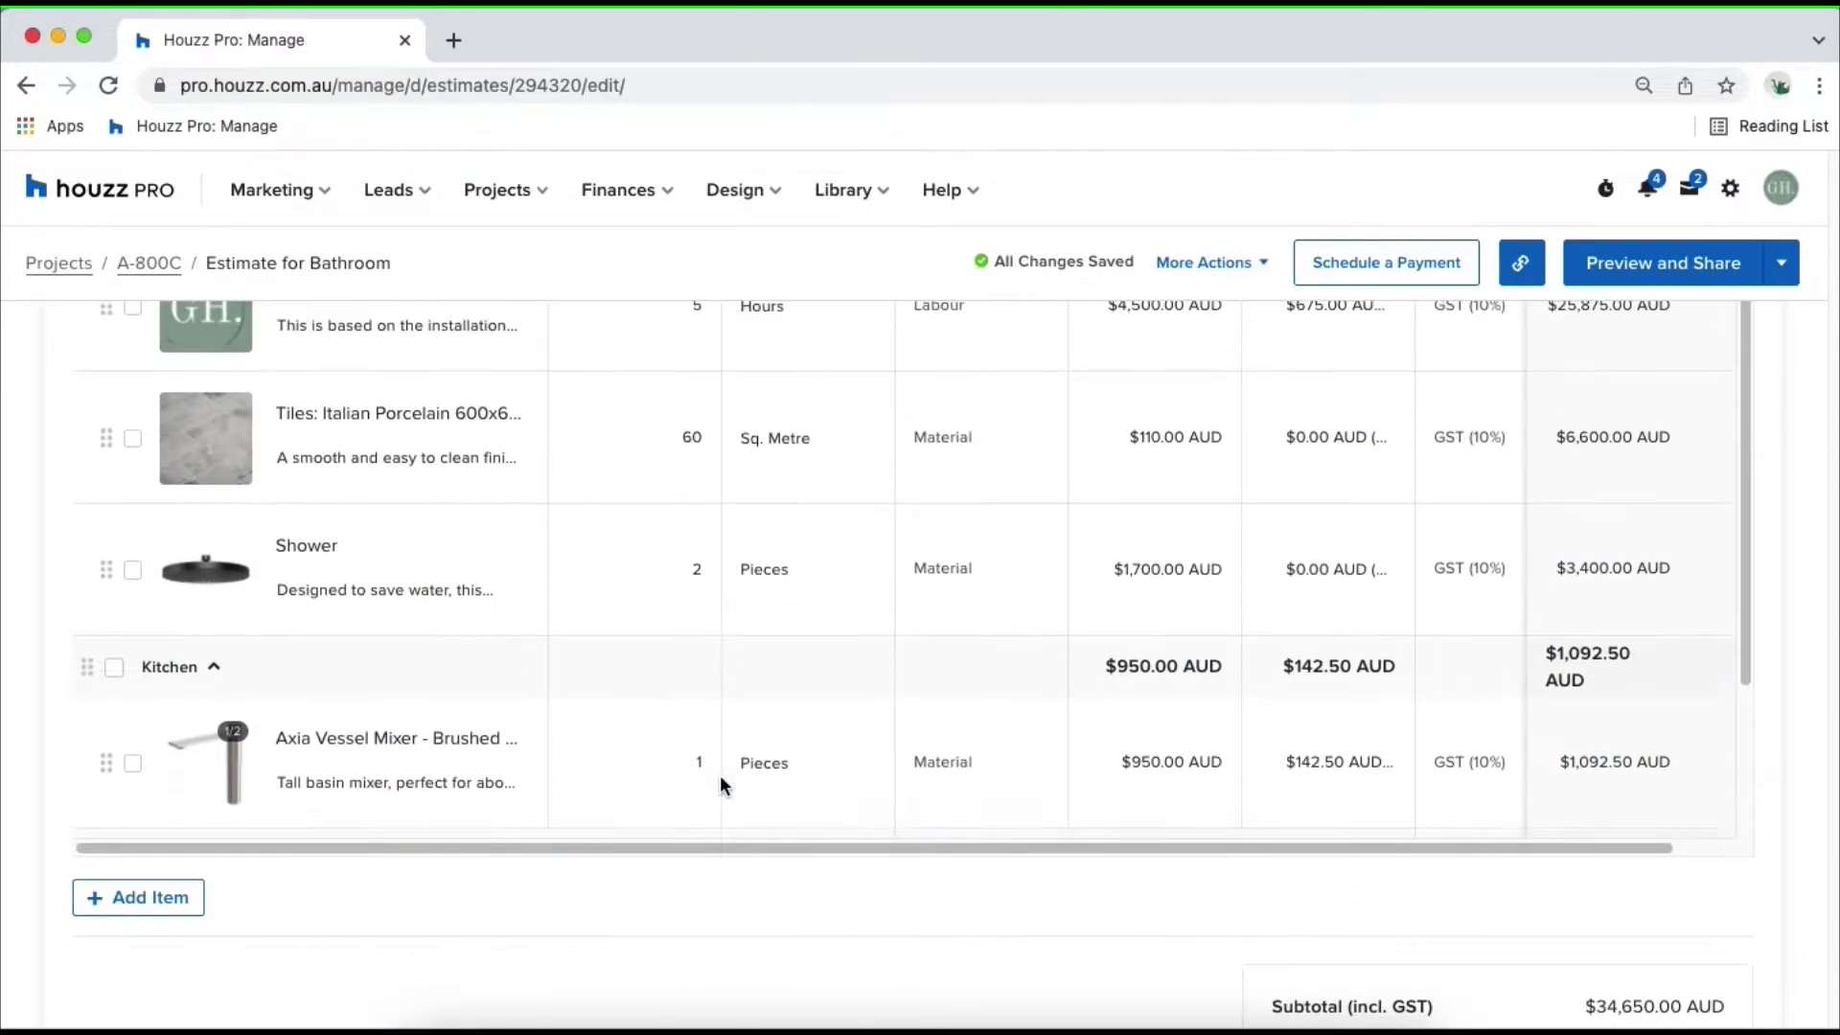
scroll(1521, 884, "up", 5)
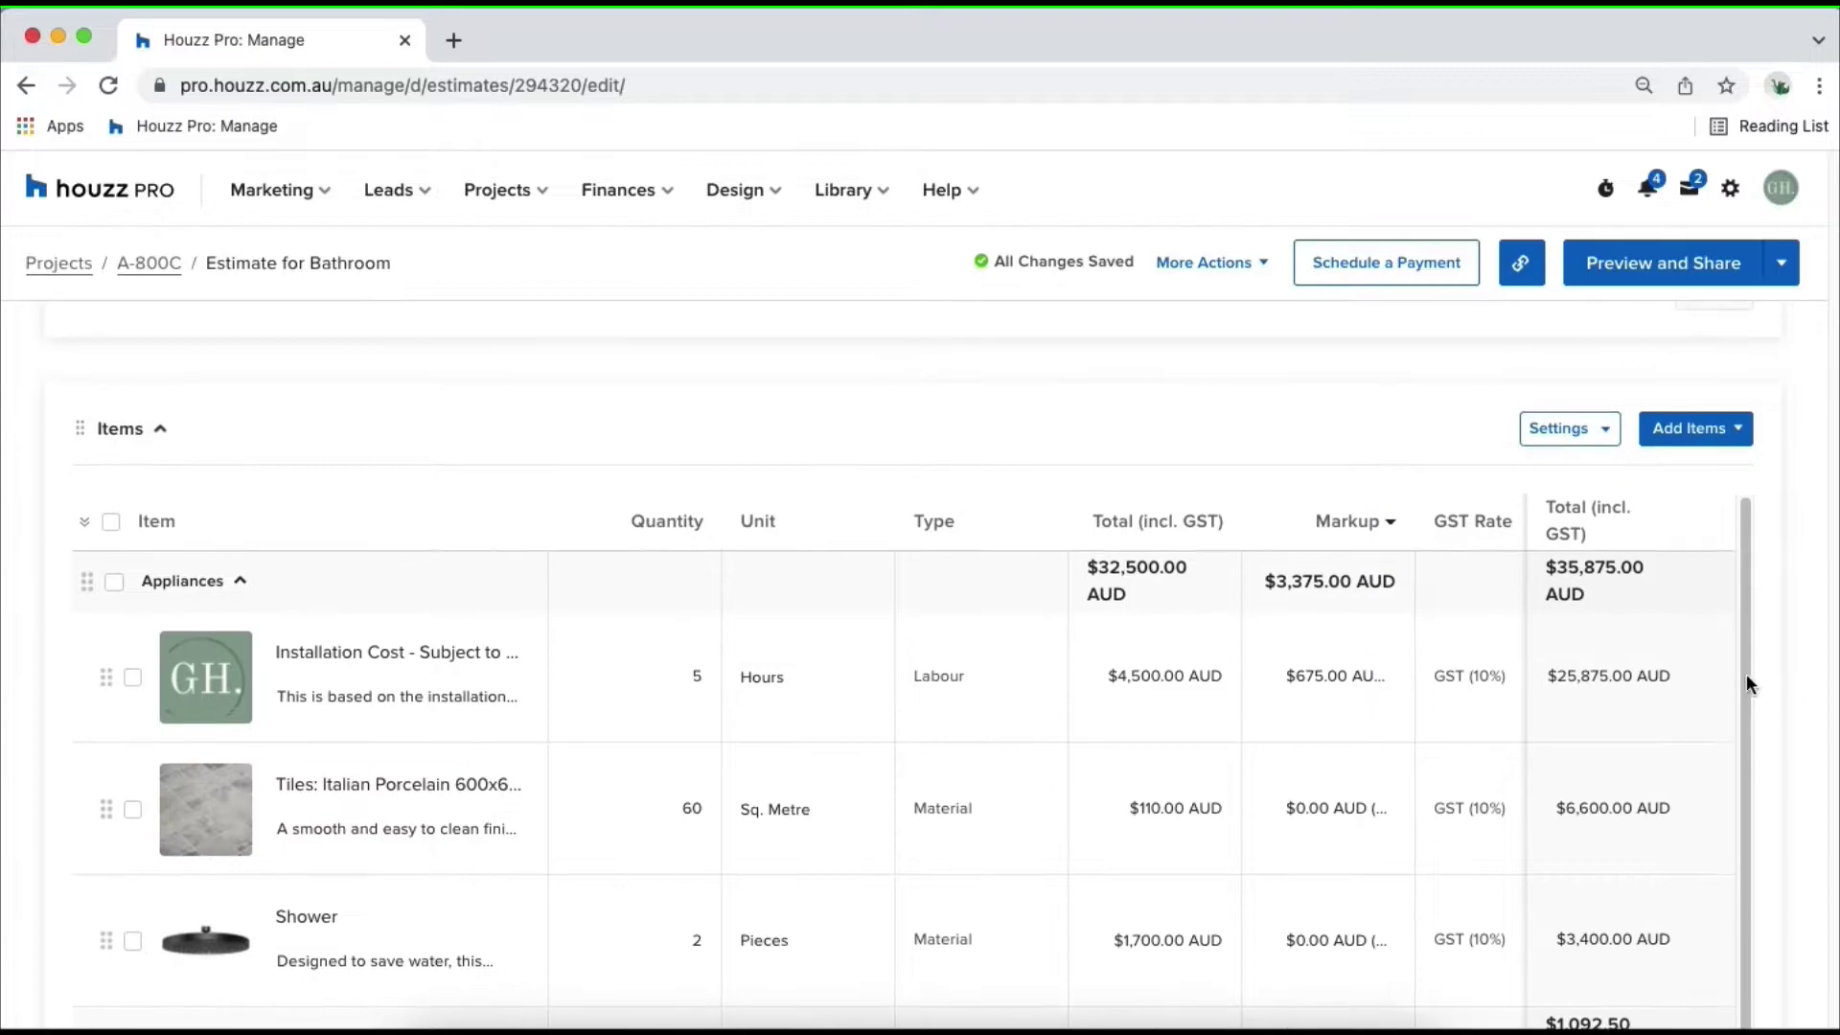
left_click(1577, 427)
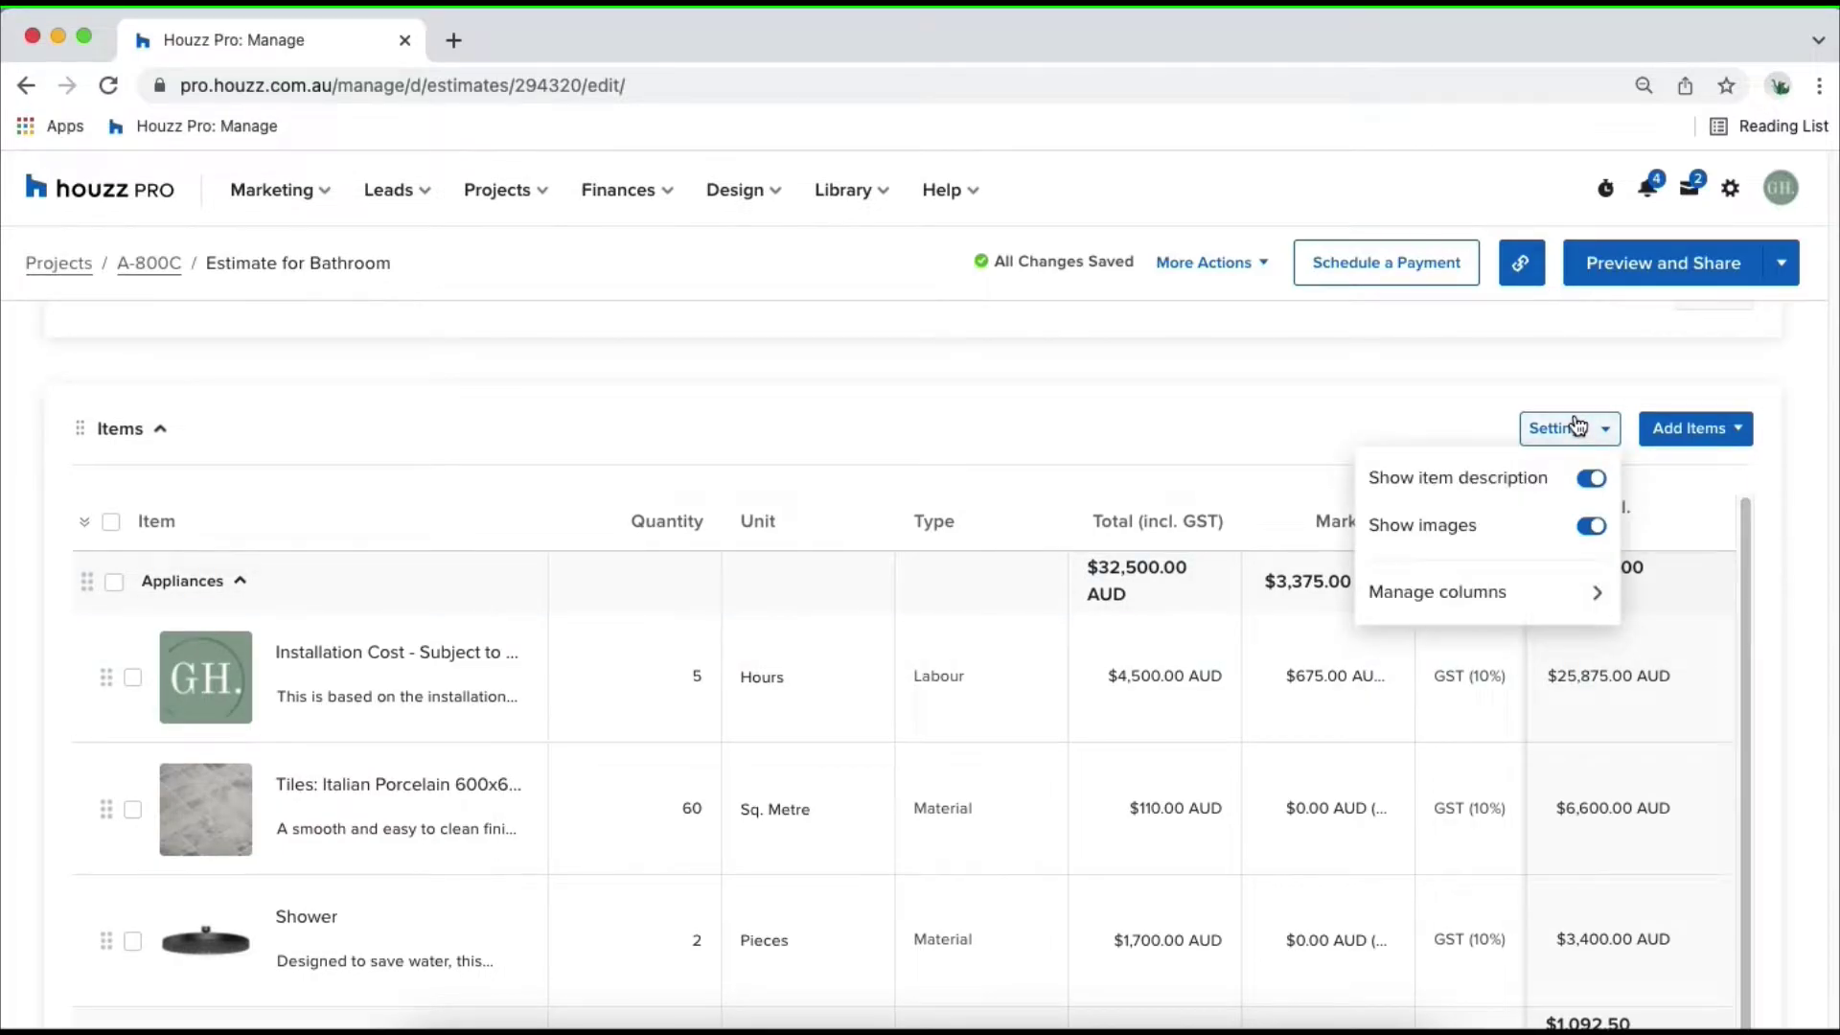
- Toggle descriptions and images, then hide only the Type column, keeping Quantity and Unit visible
left_click(1592, 479)
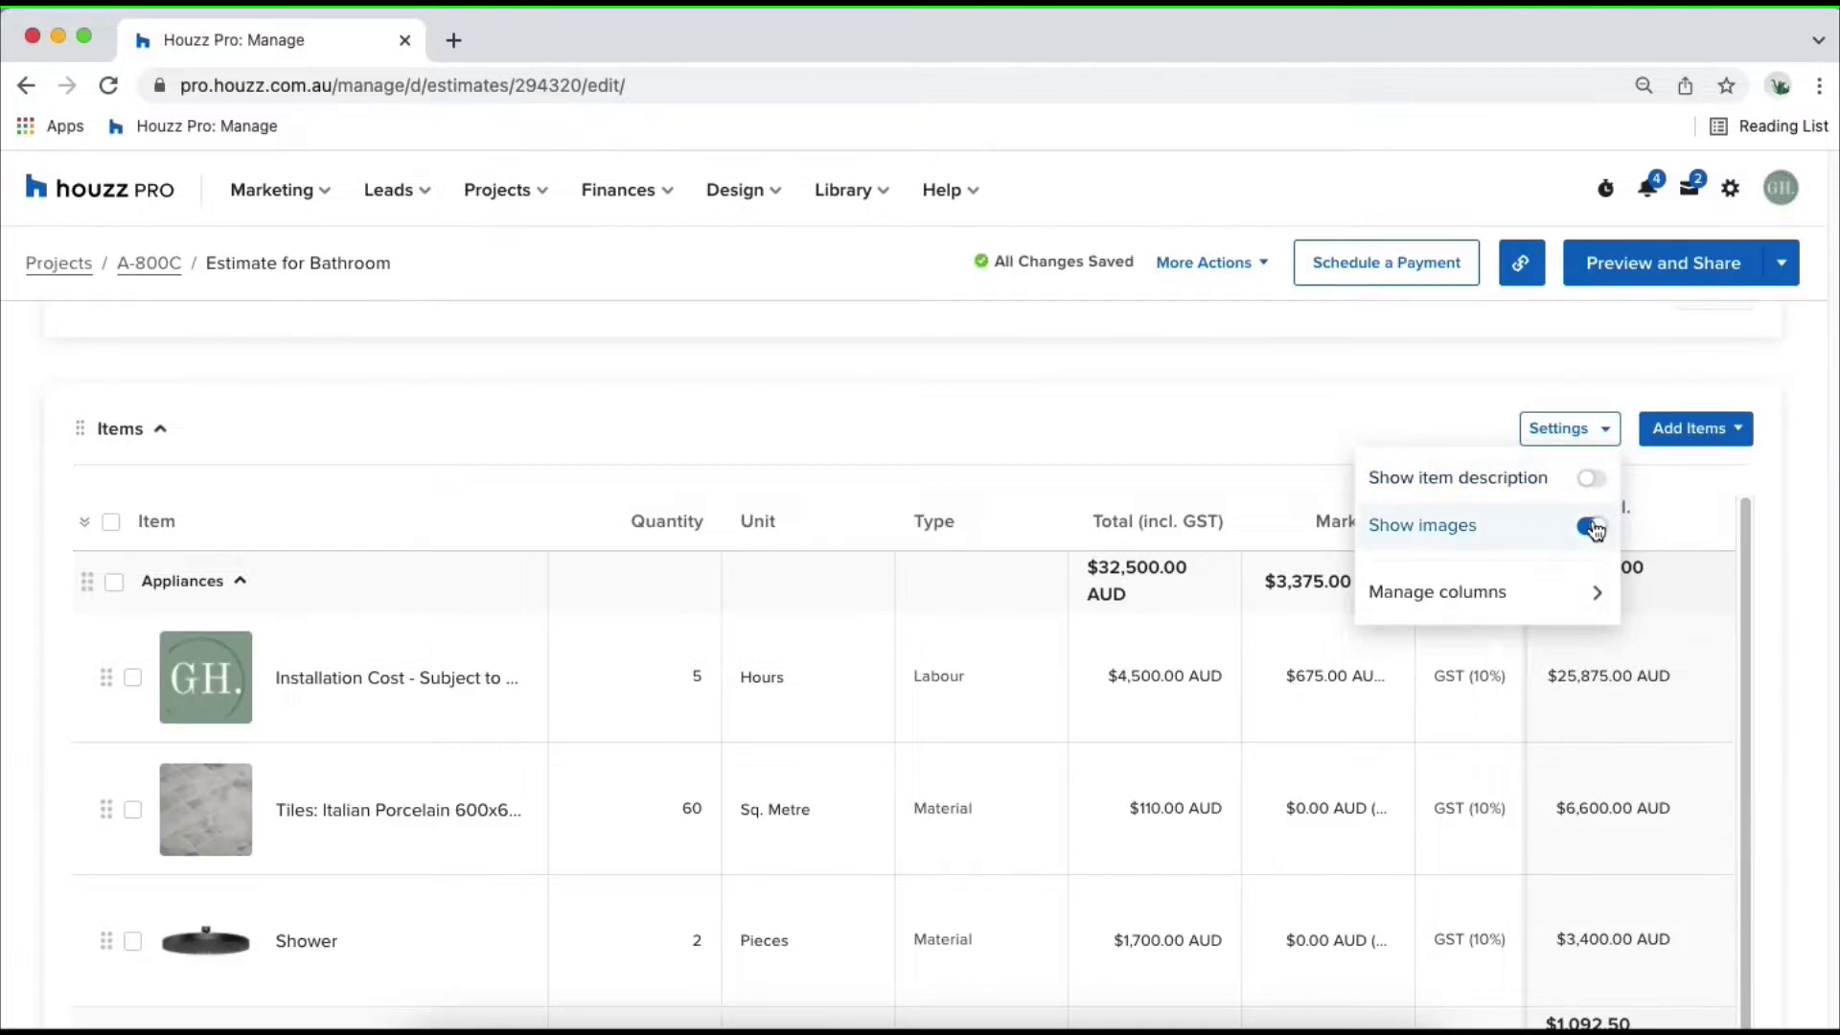
left_click(1592, 526)
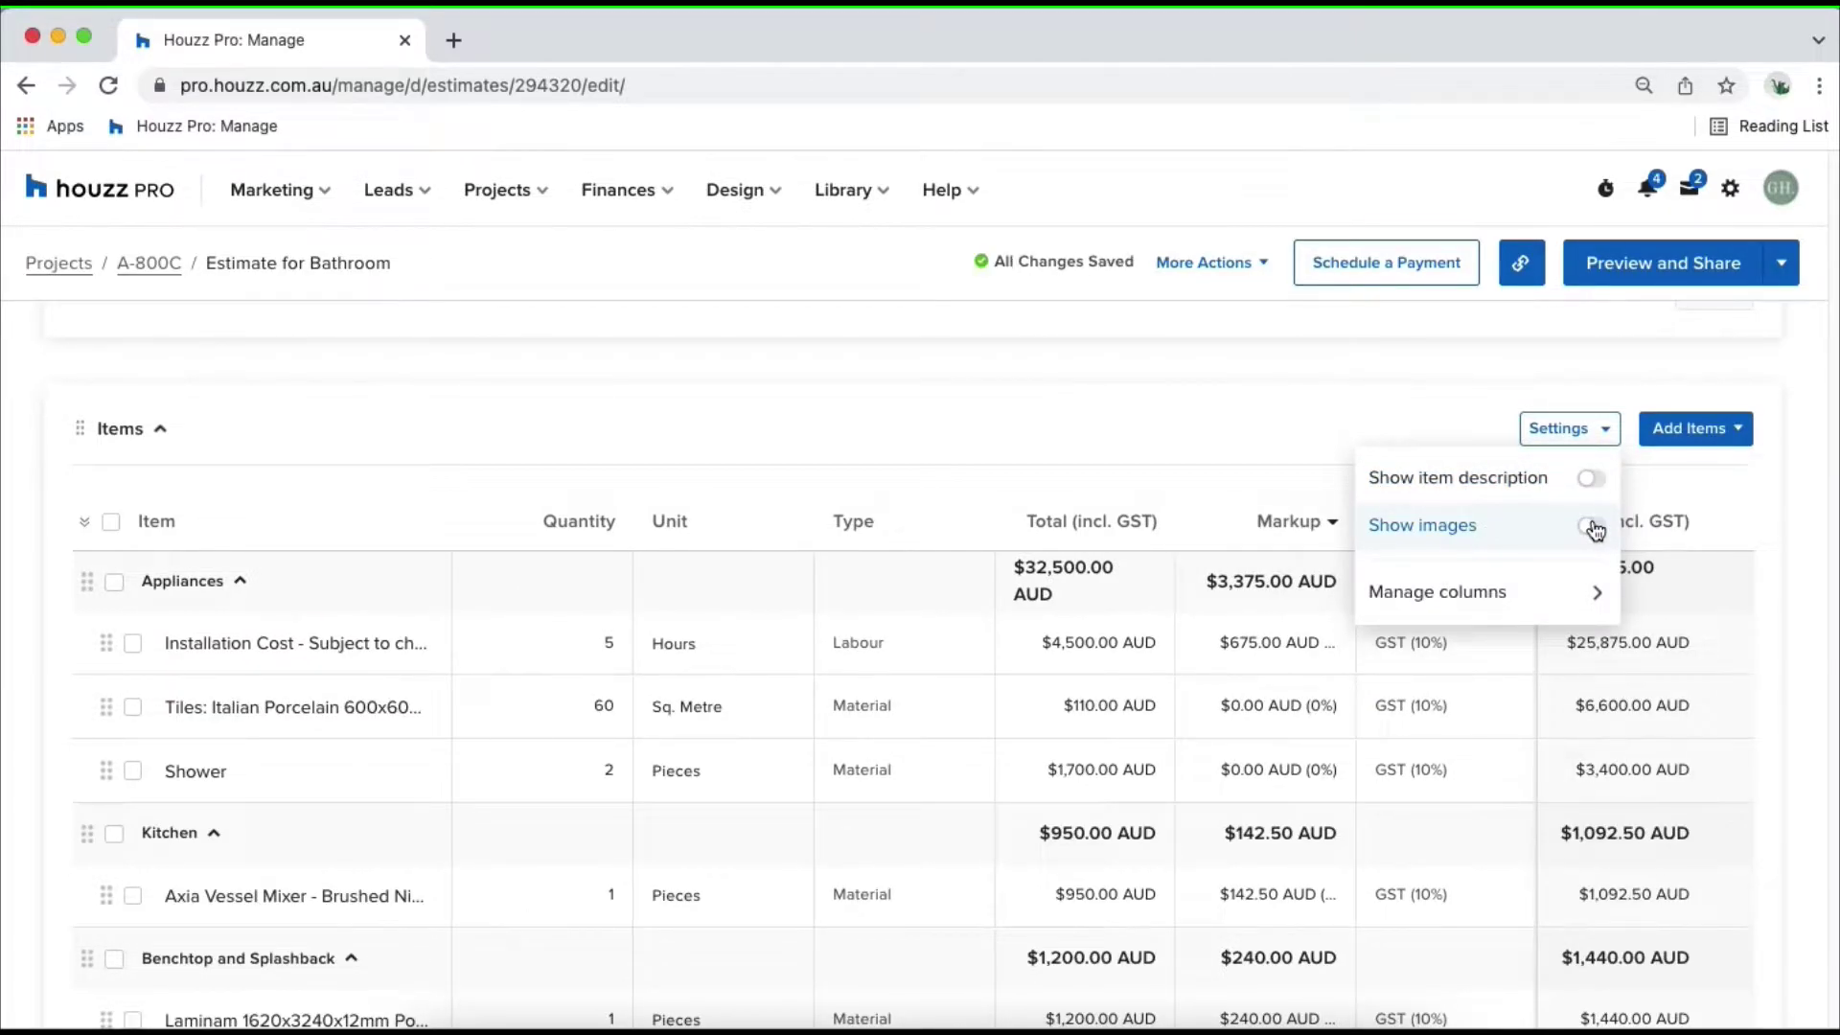
left_click(1592, 526)
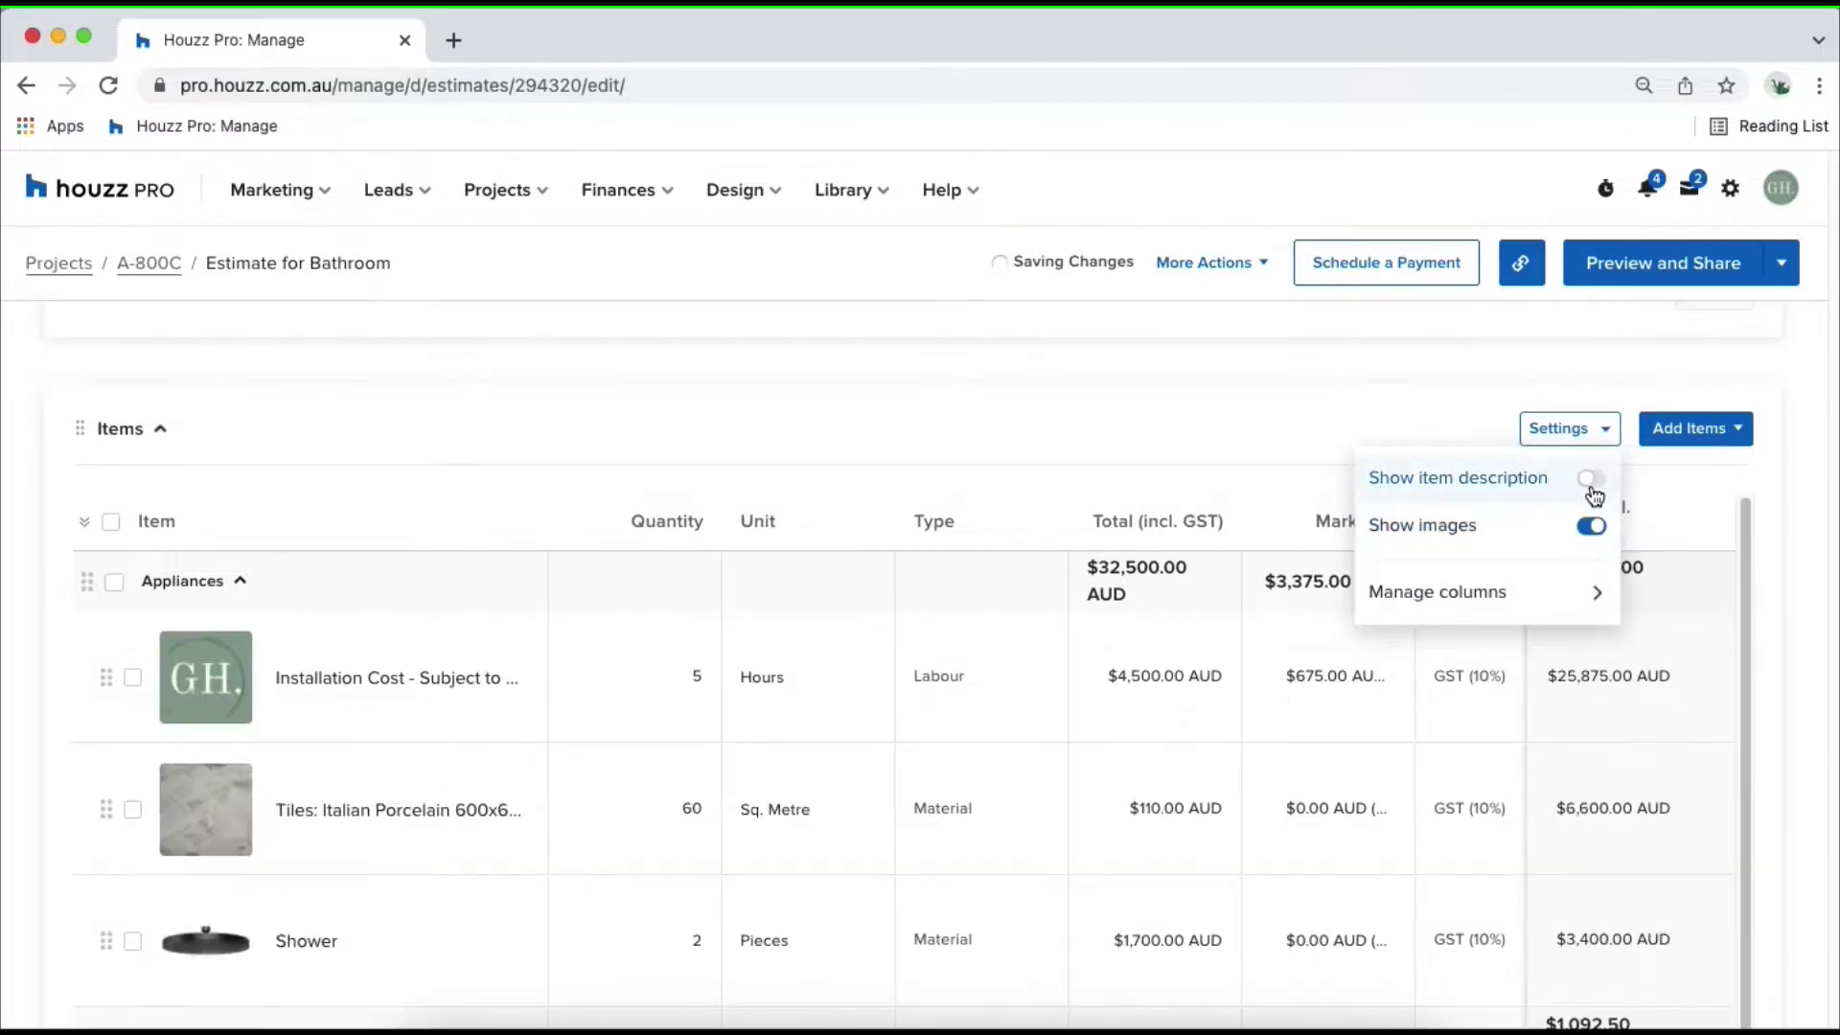
left_click(1560, 592)
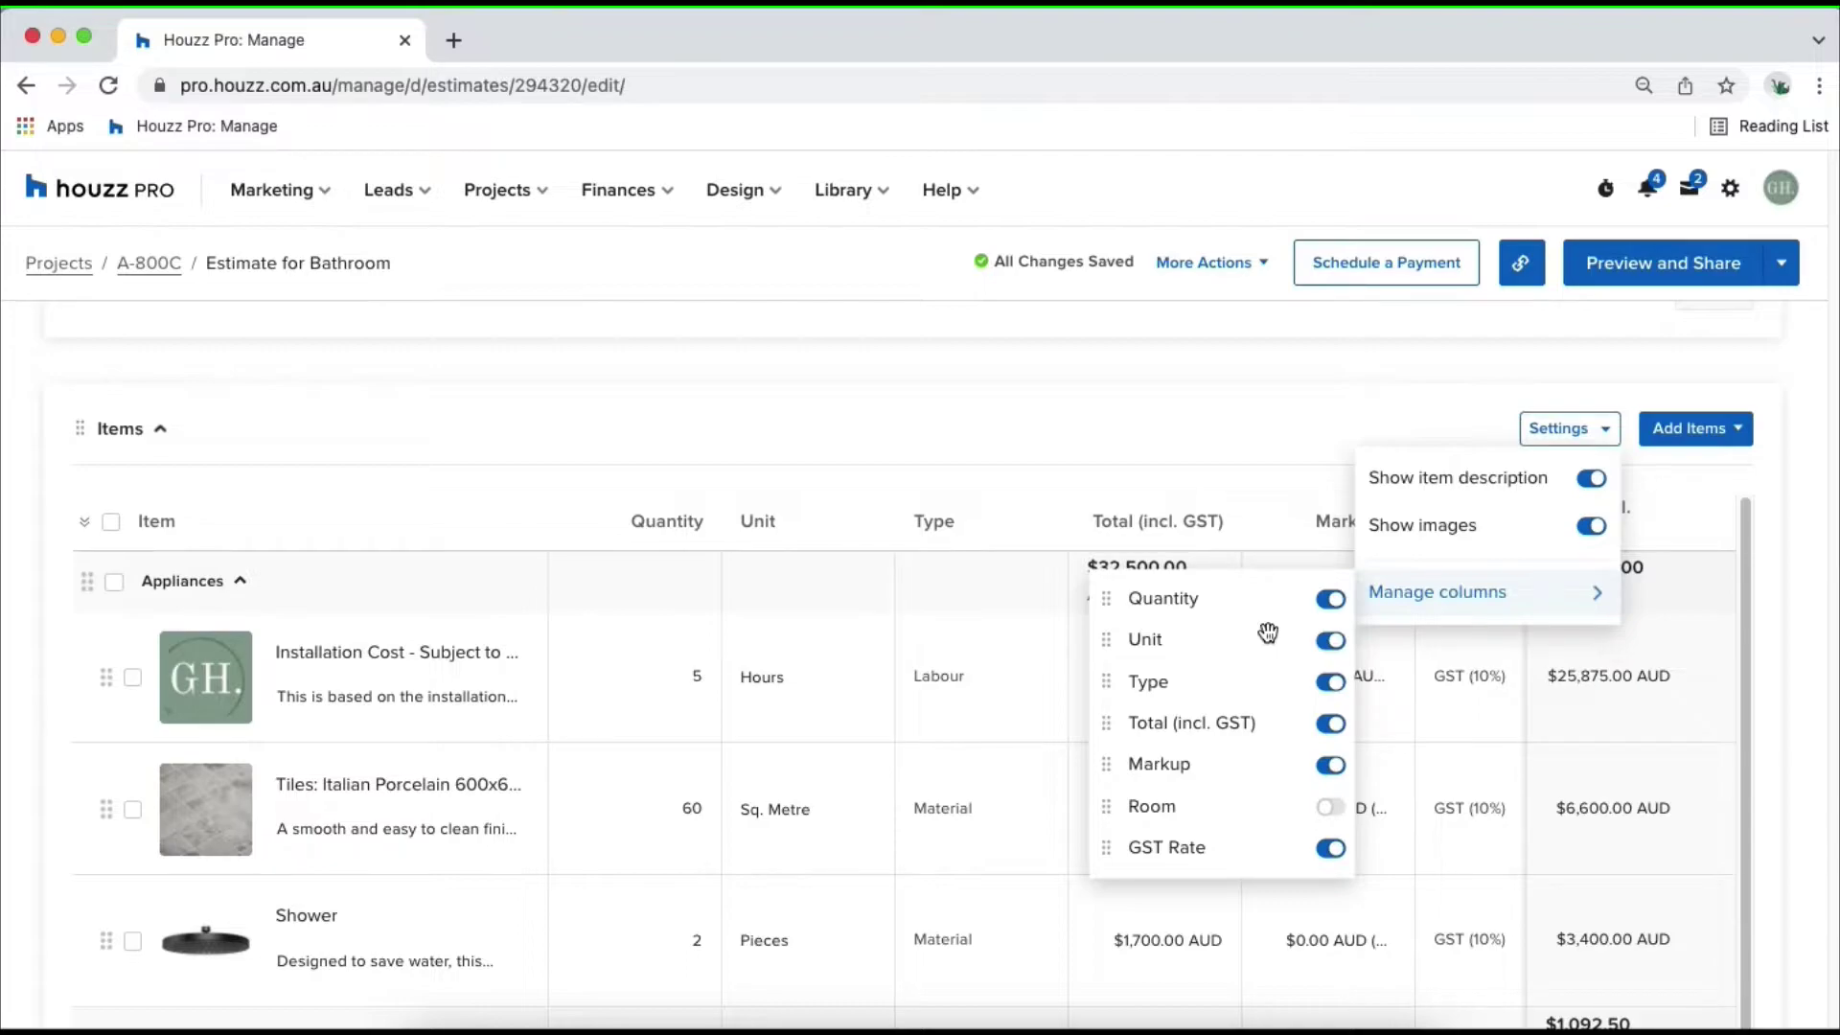
left_click(1331, 642)
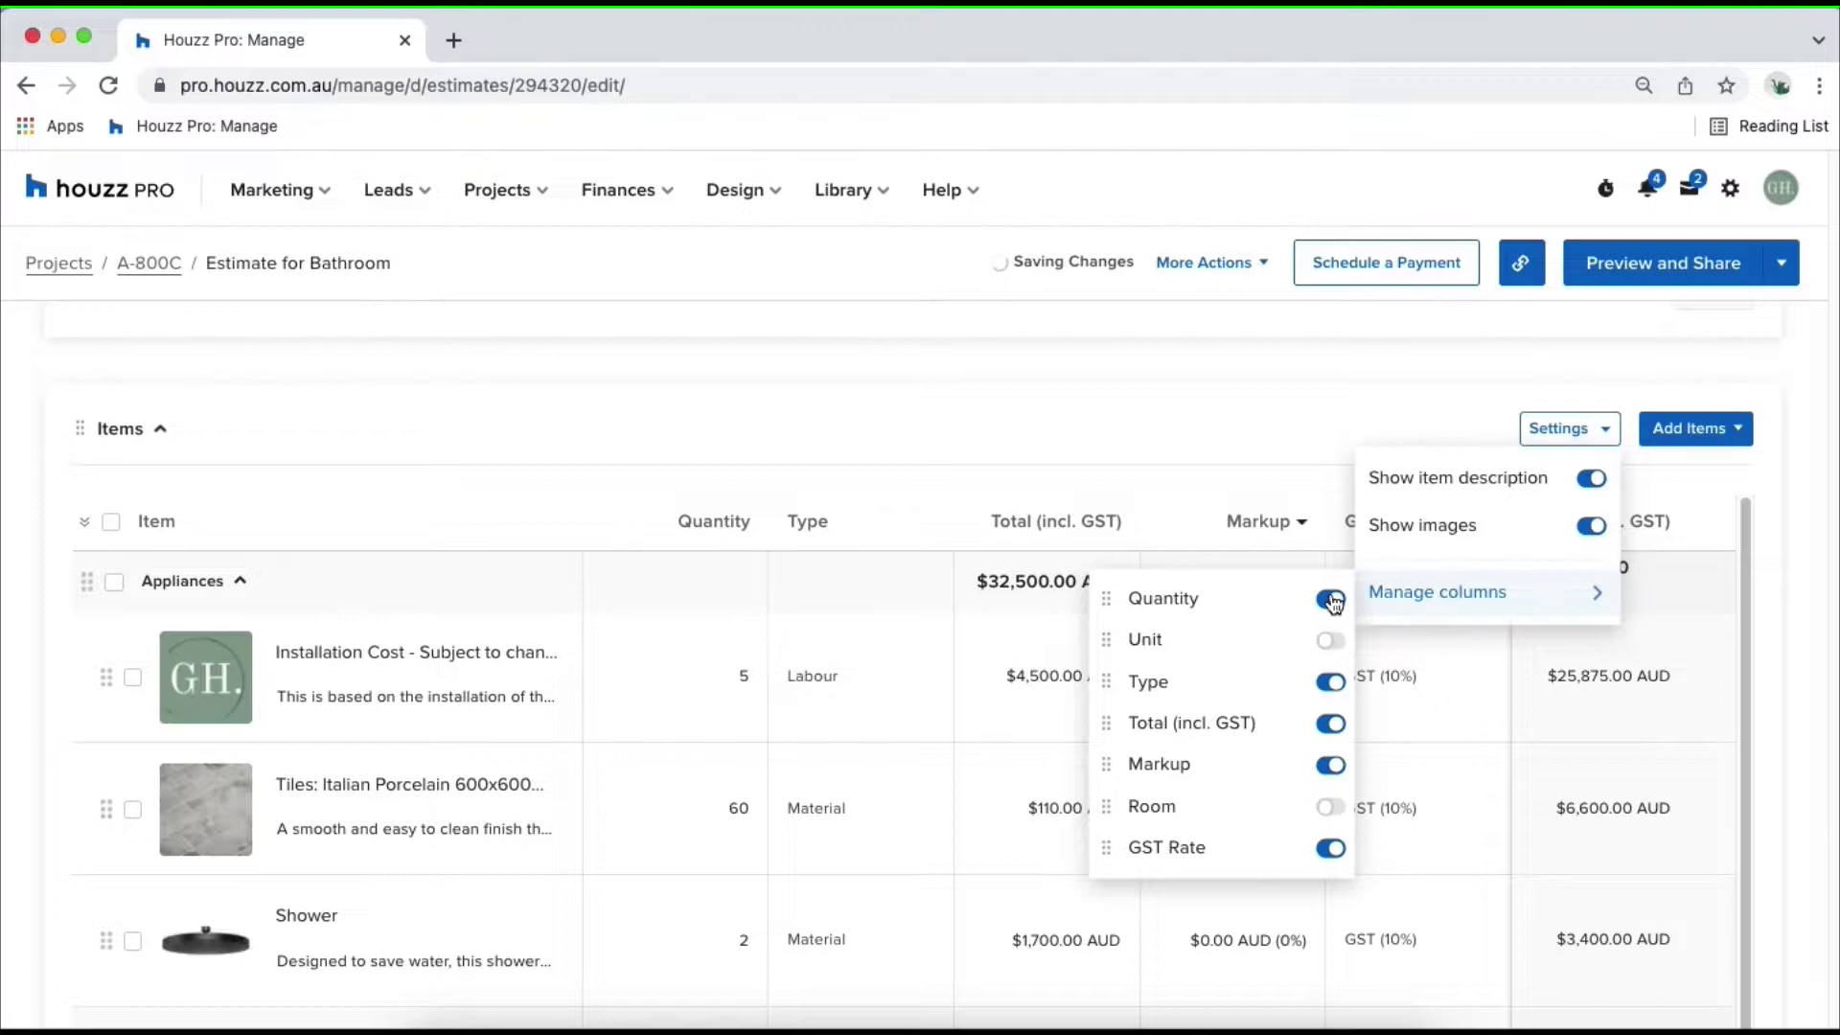
left_click(1331, 600)
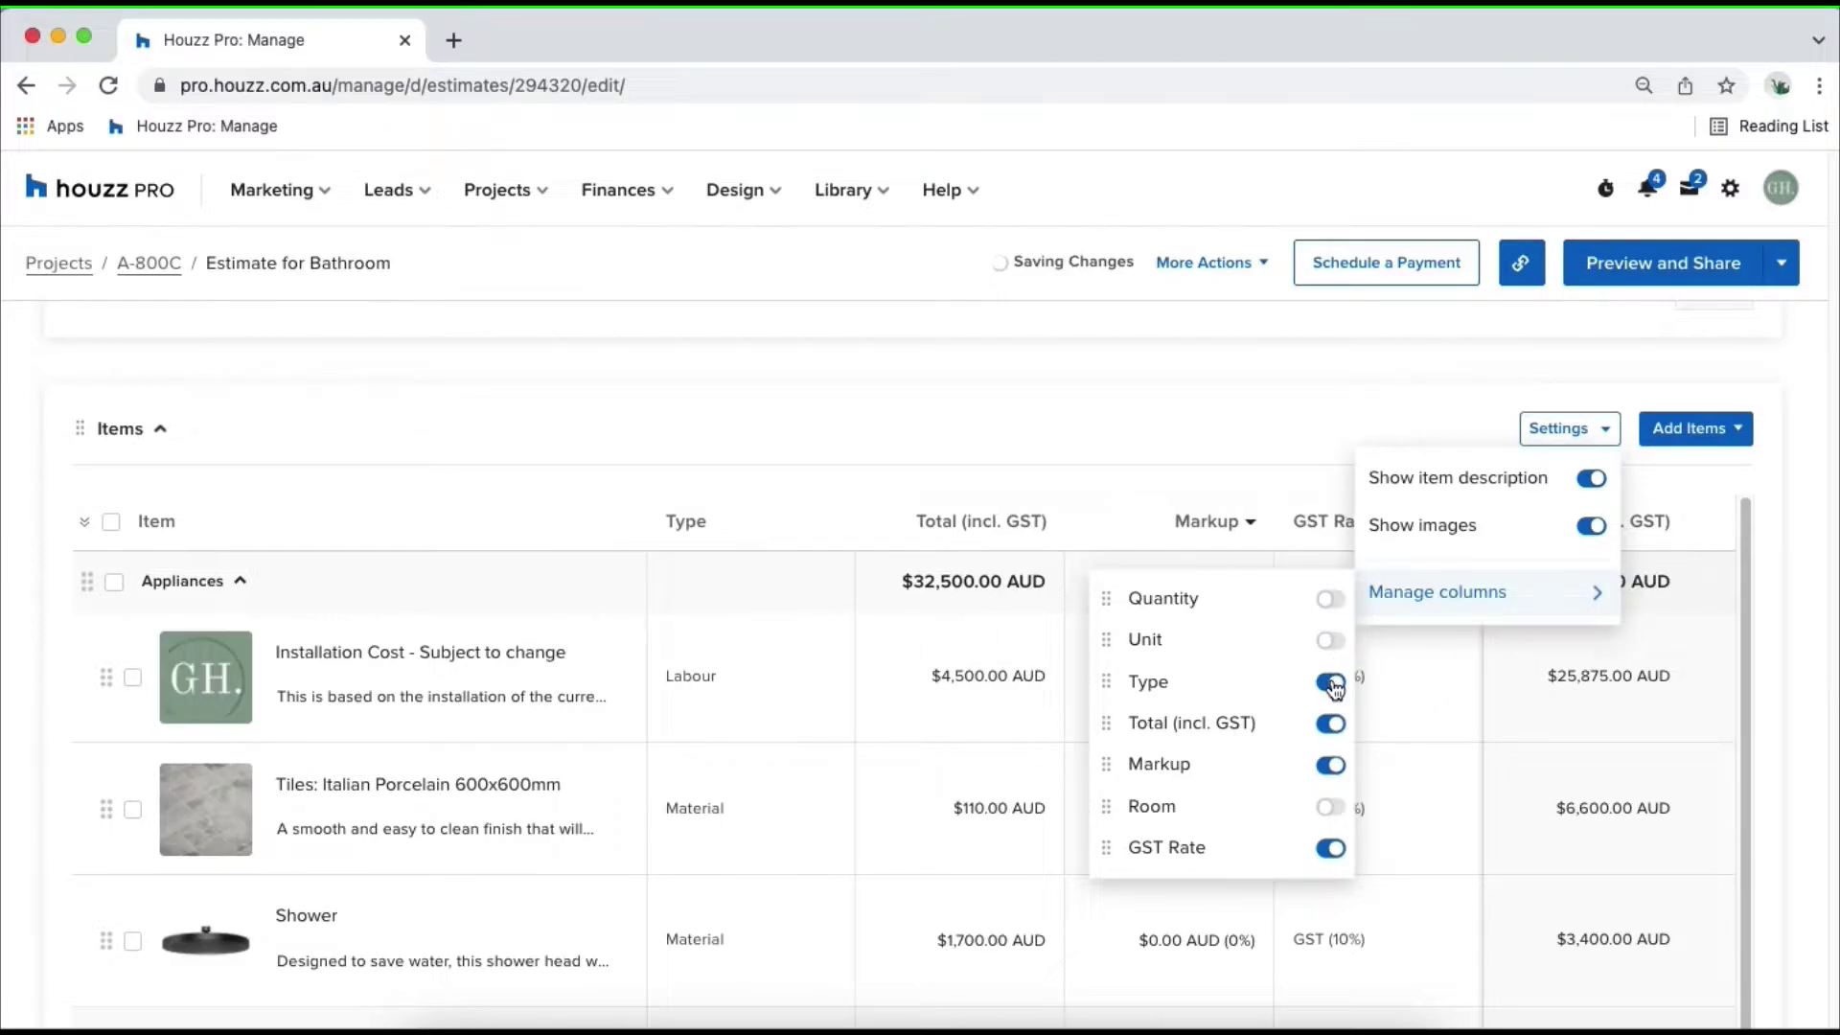
left_click(1331, 682)
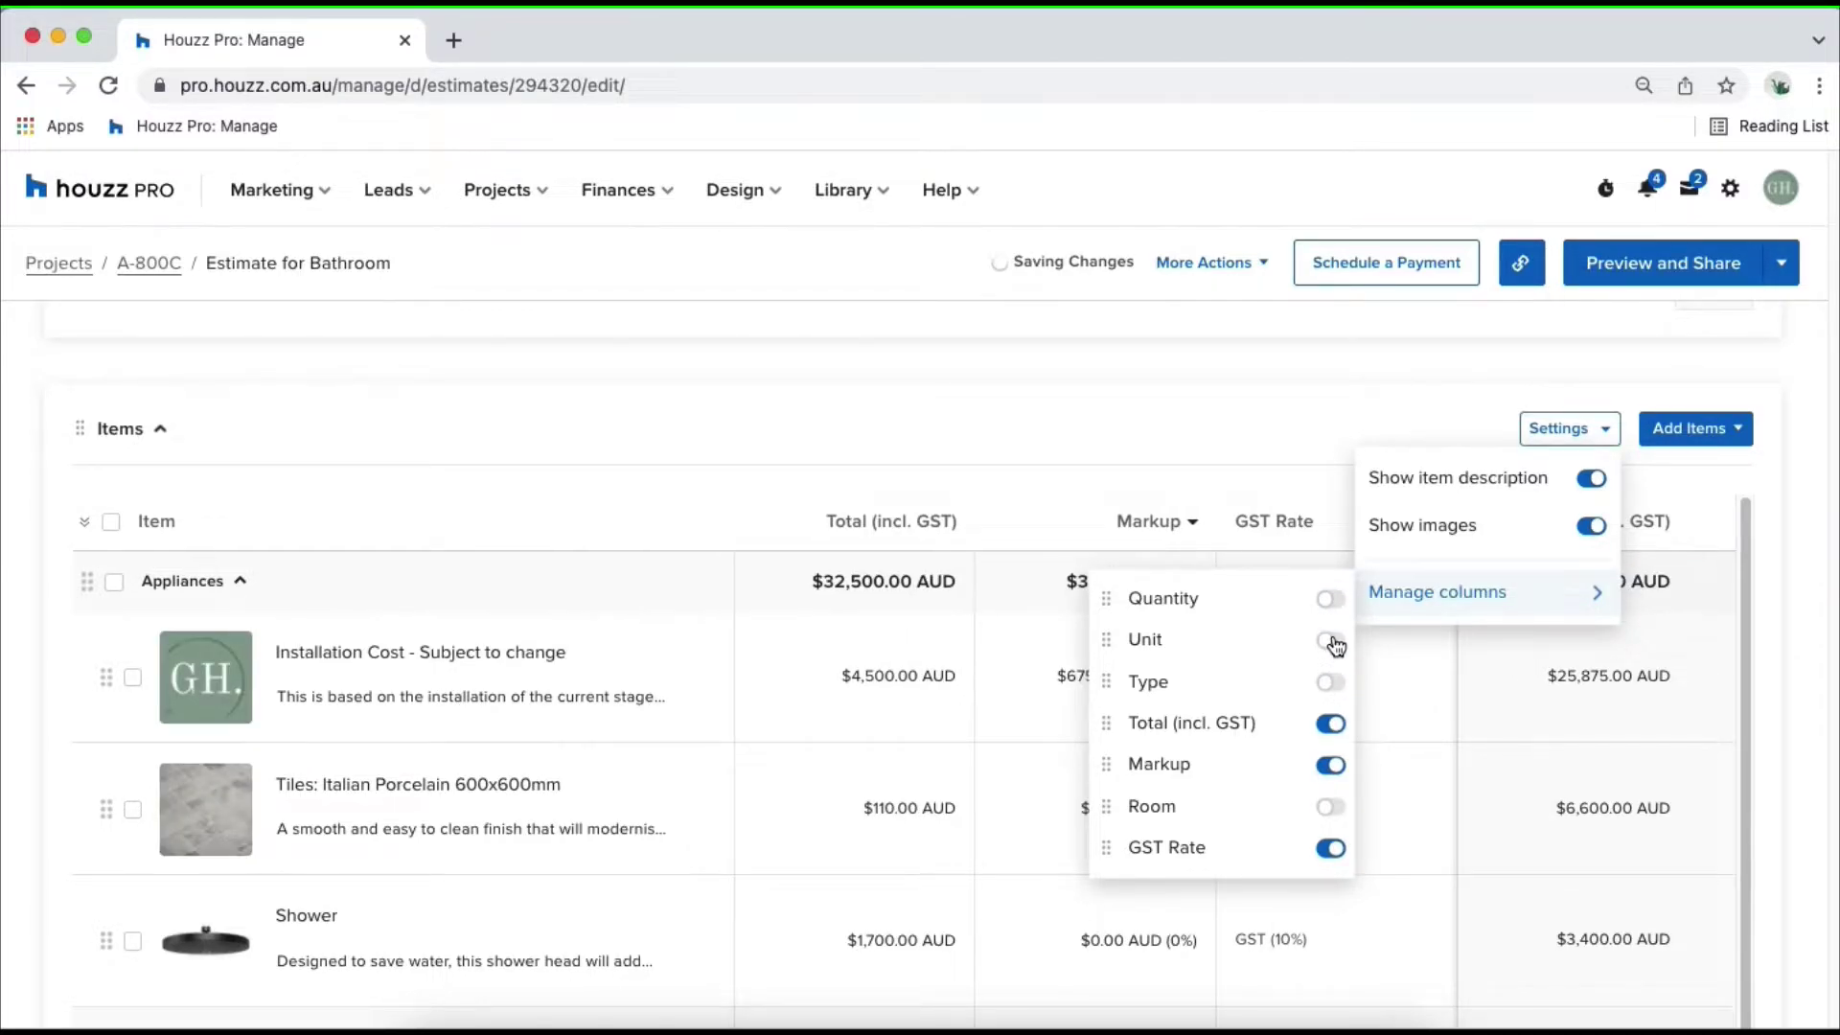
left_click(1332, 642)
left_click(1329, 599)
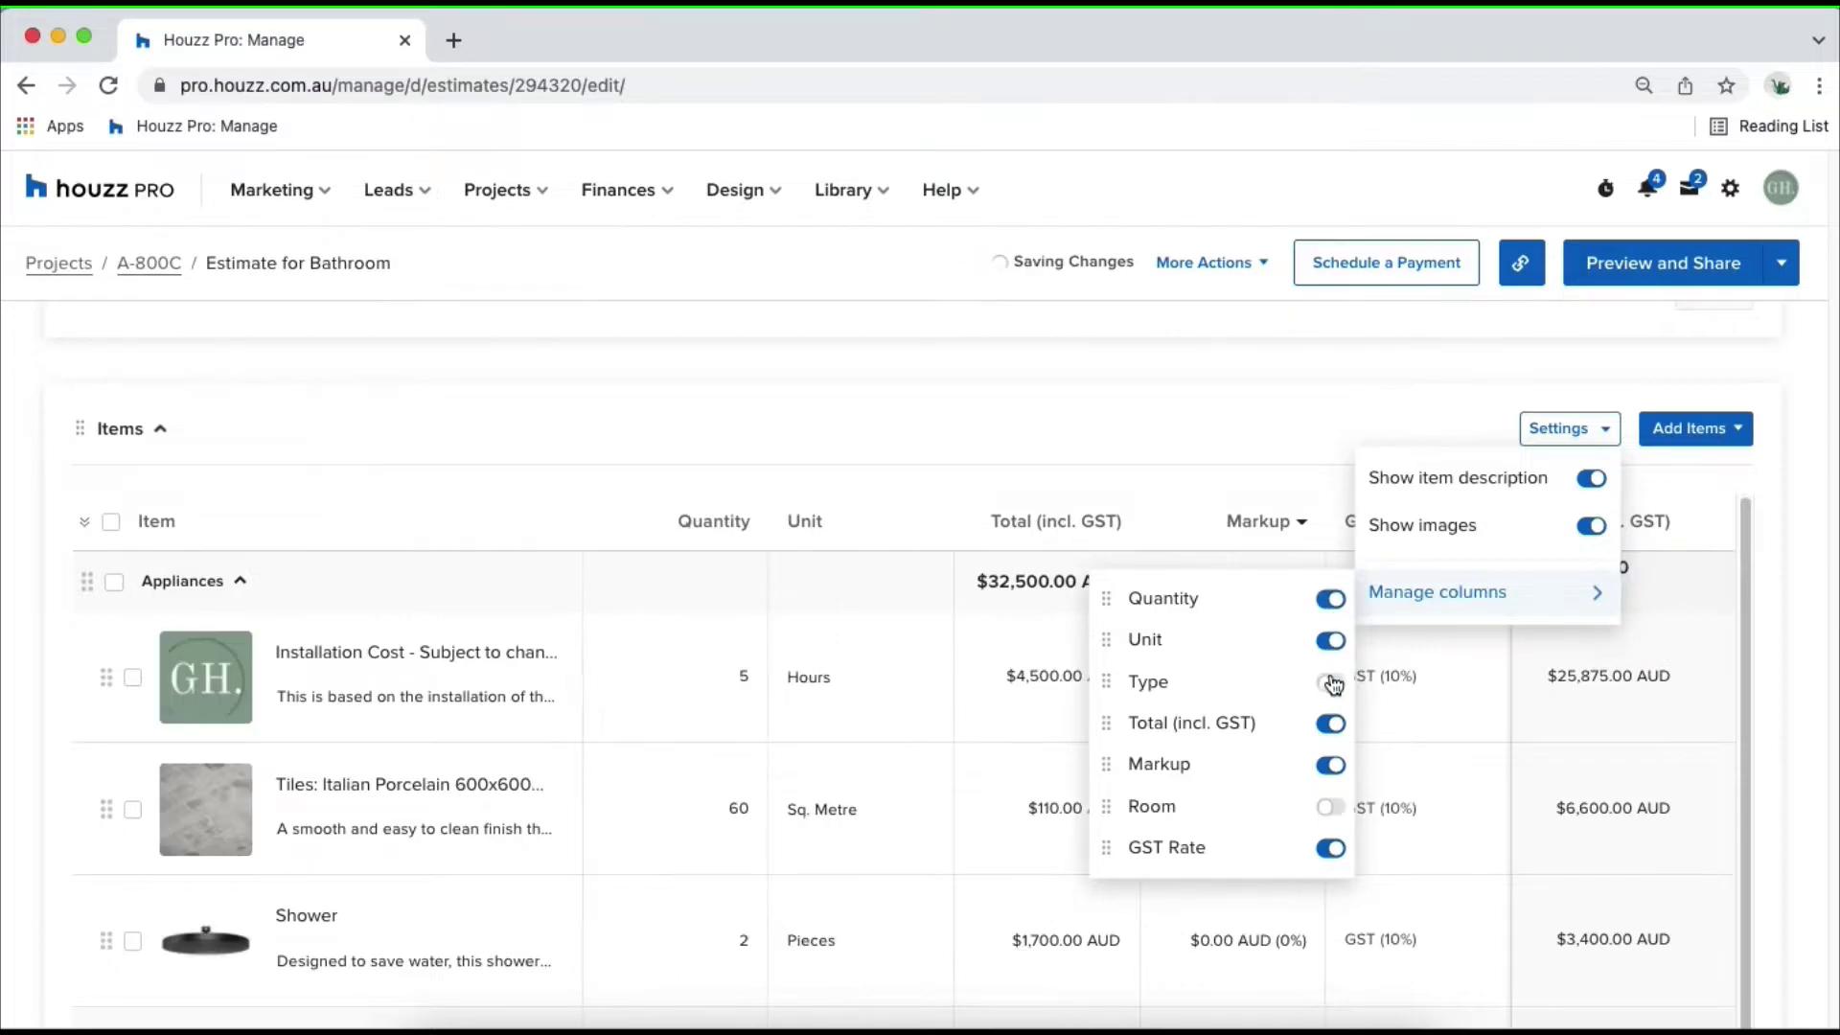
left_click(1294, 439)
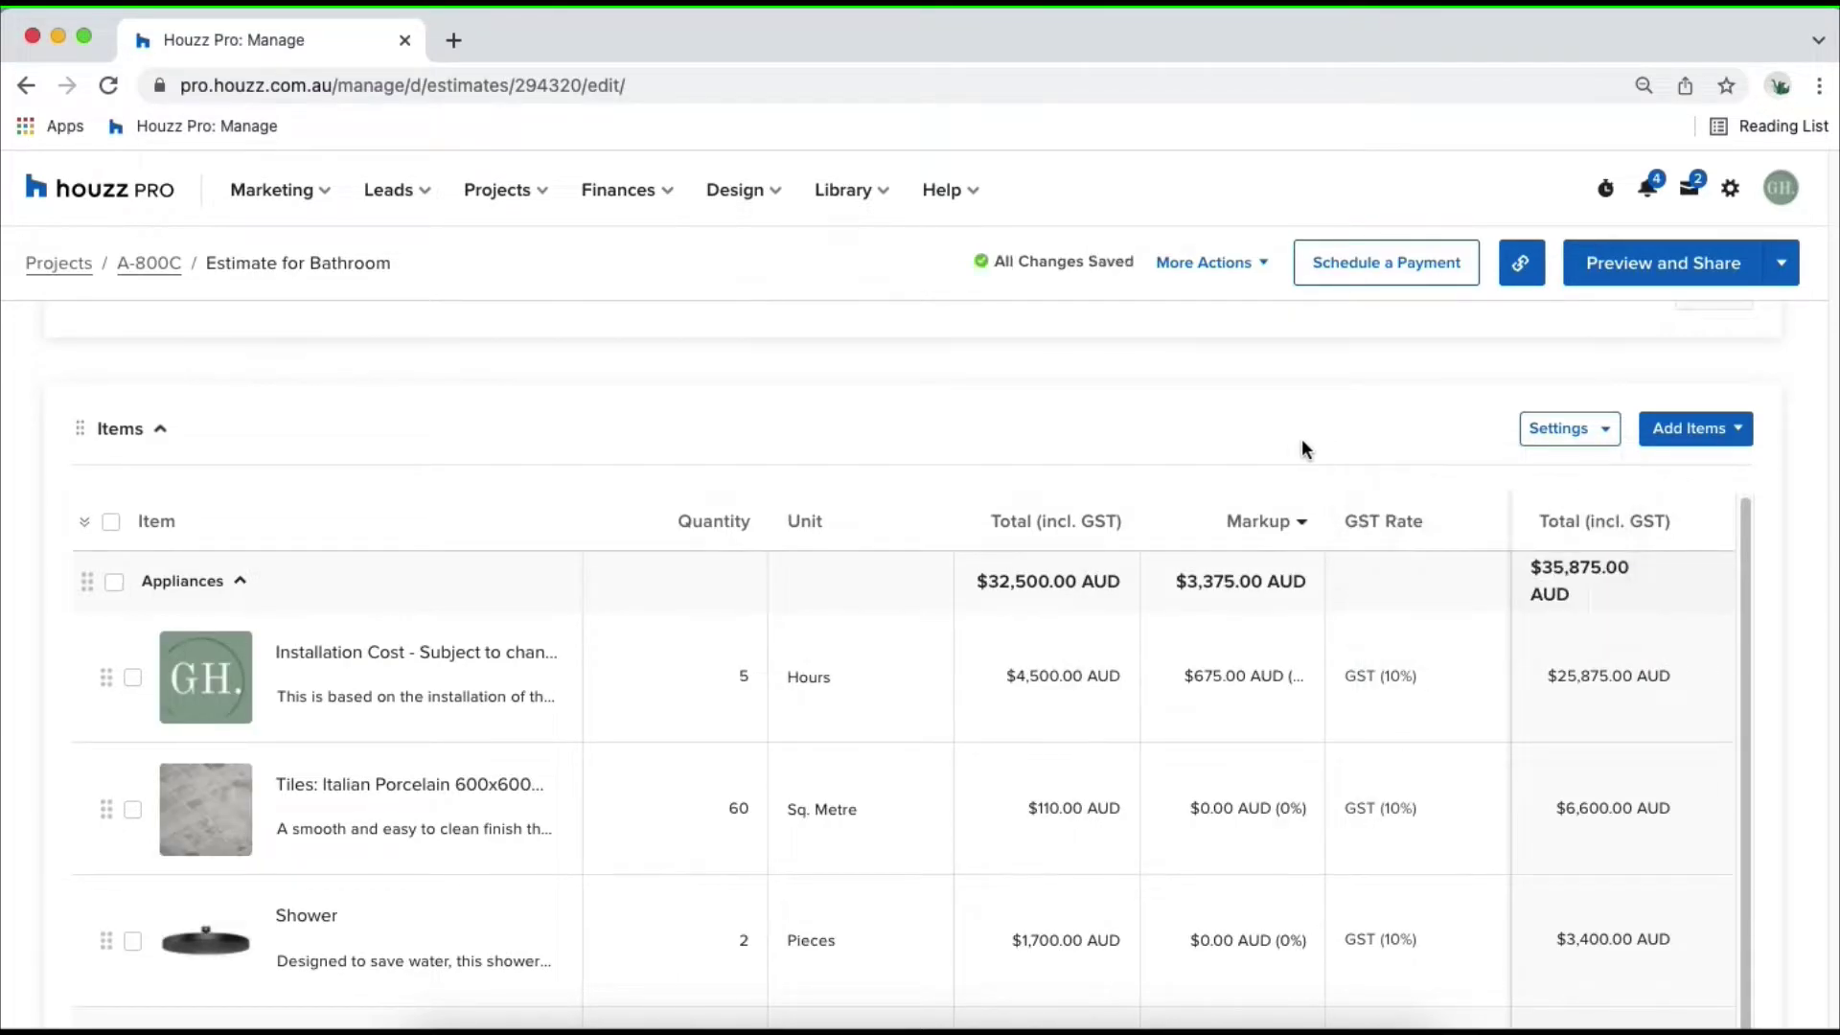
- Request a deposit and set its amount to 70% instead of 1,600
scroll(1776, 450, "down", 5)
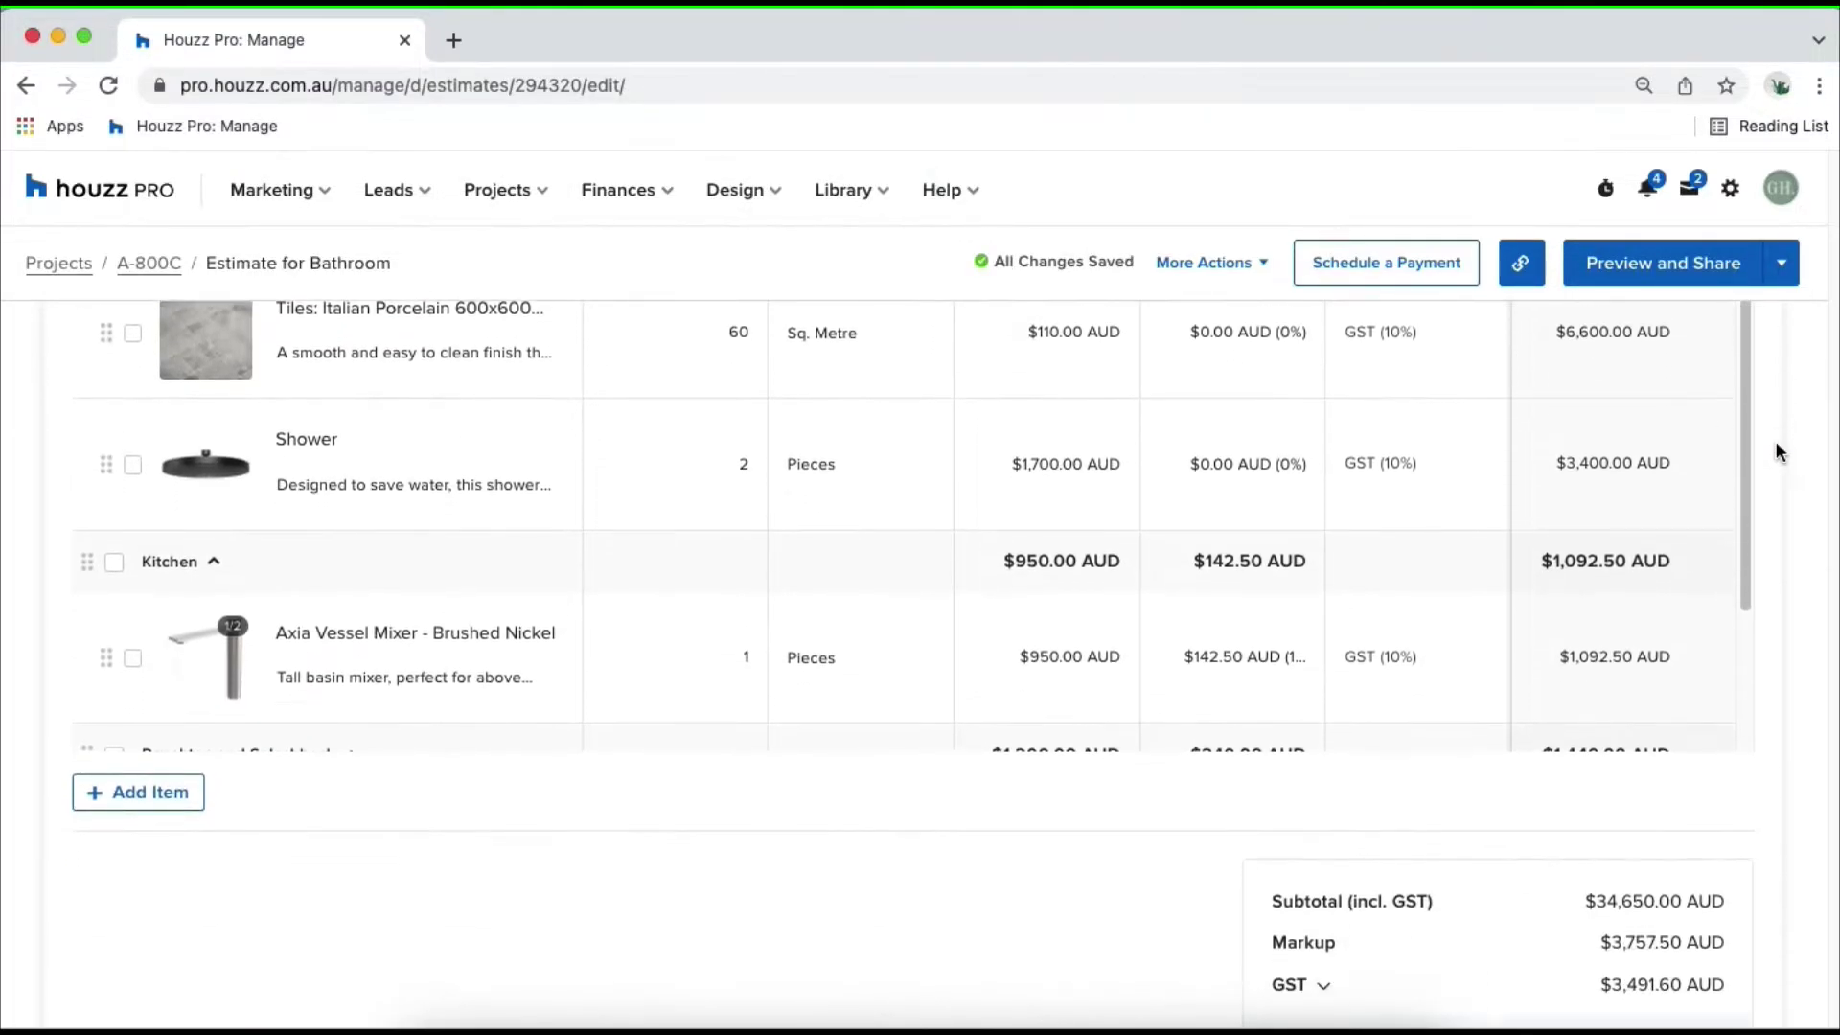
scroll(1776, 444, "down", 4)
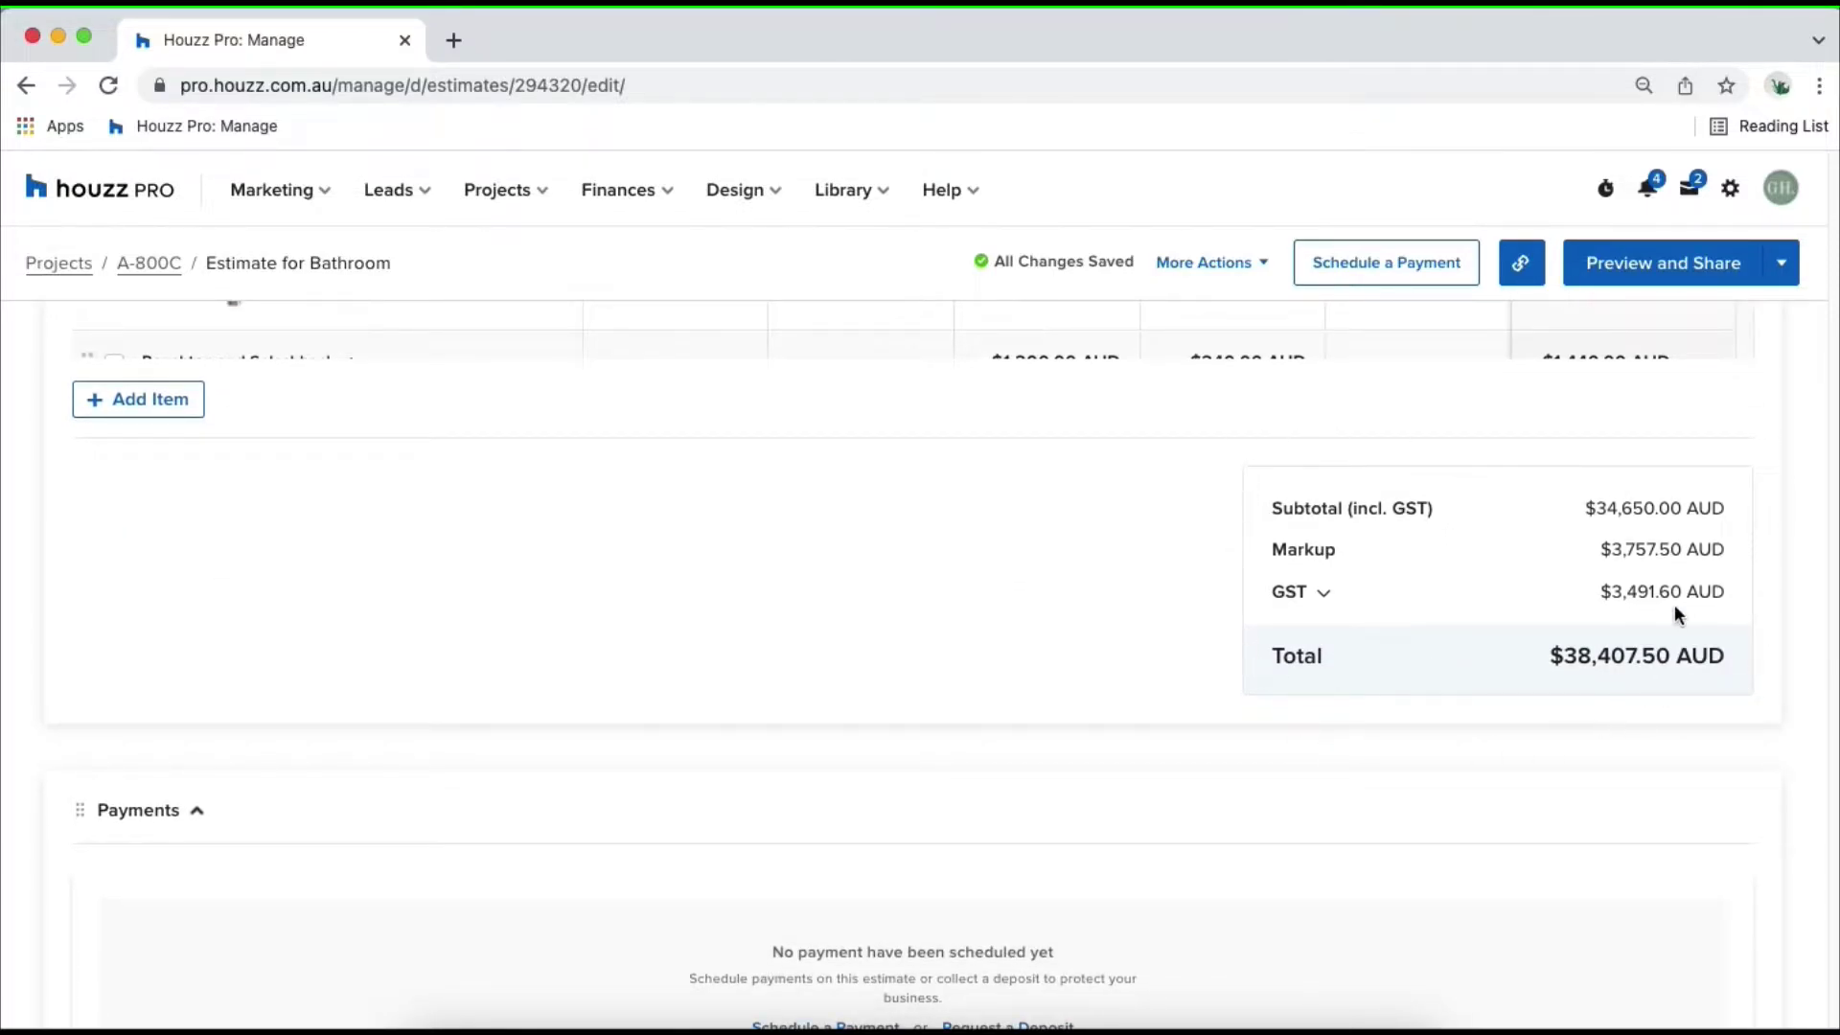
scroll(1785, 521, "down", 4)
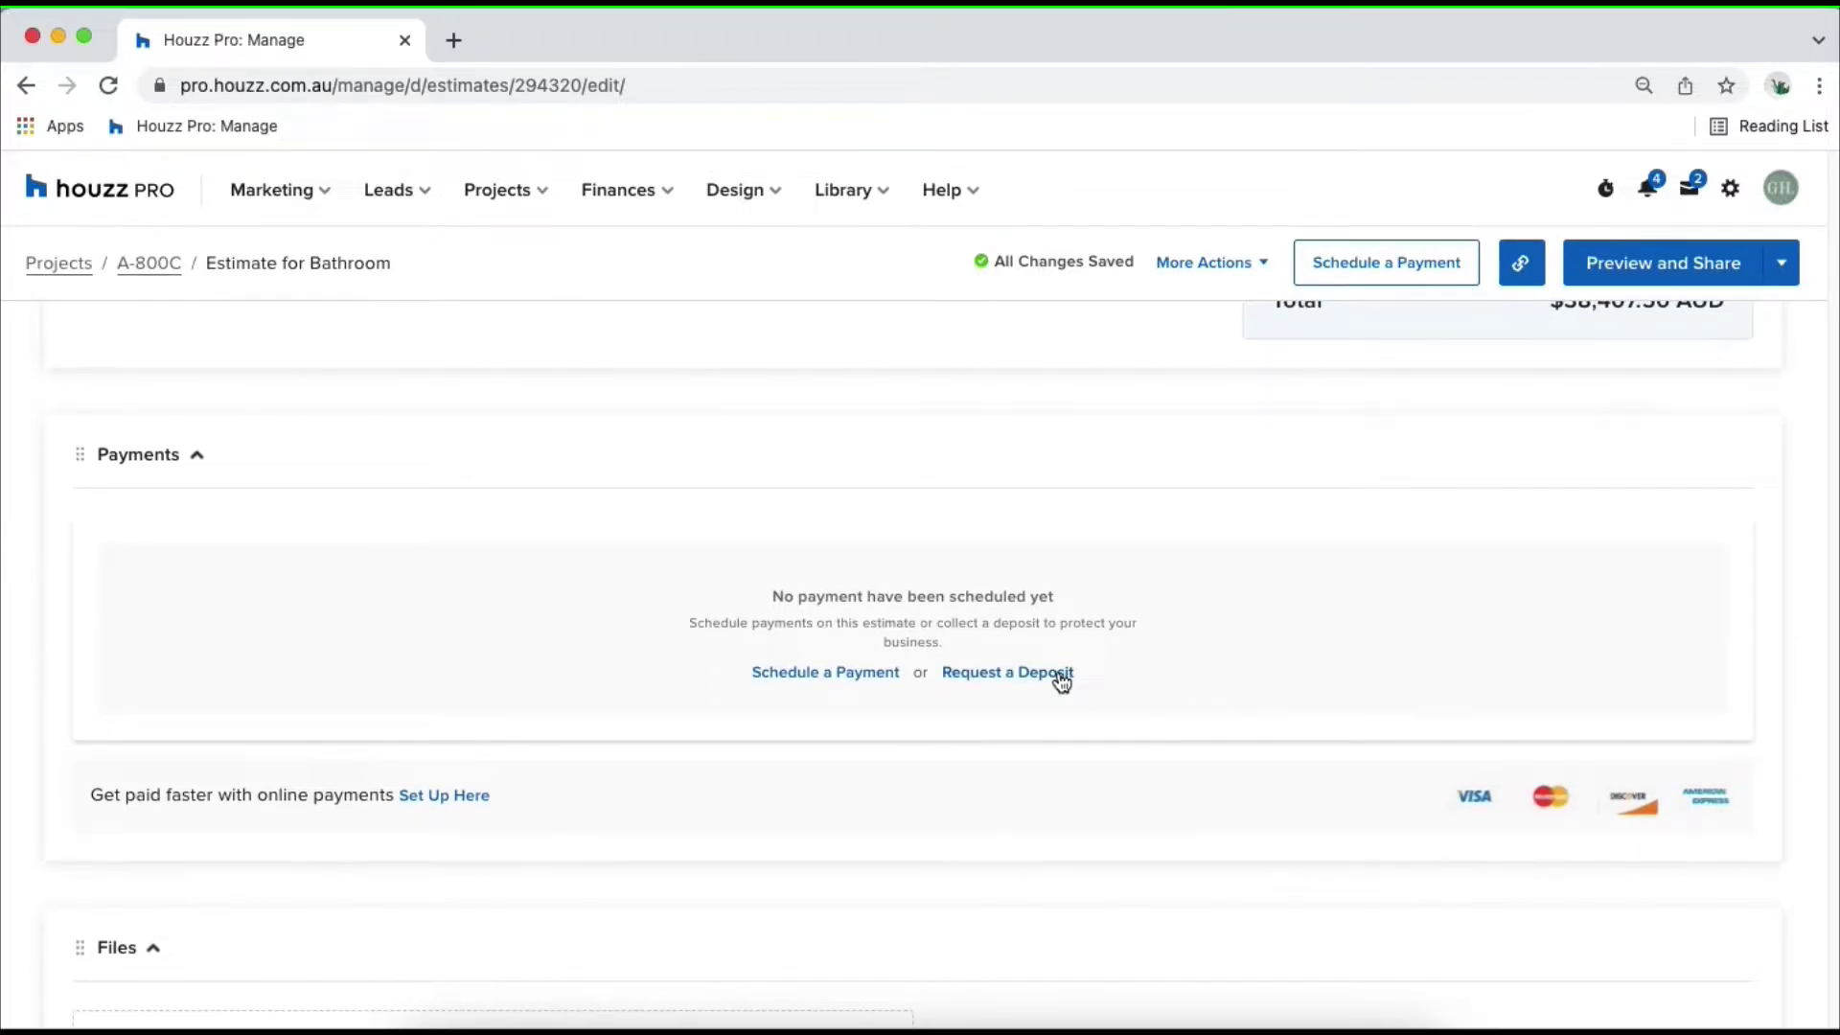
left_click(1029, 677)
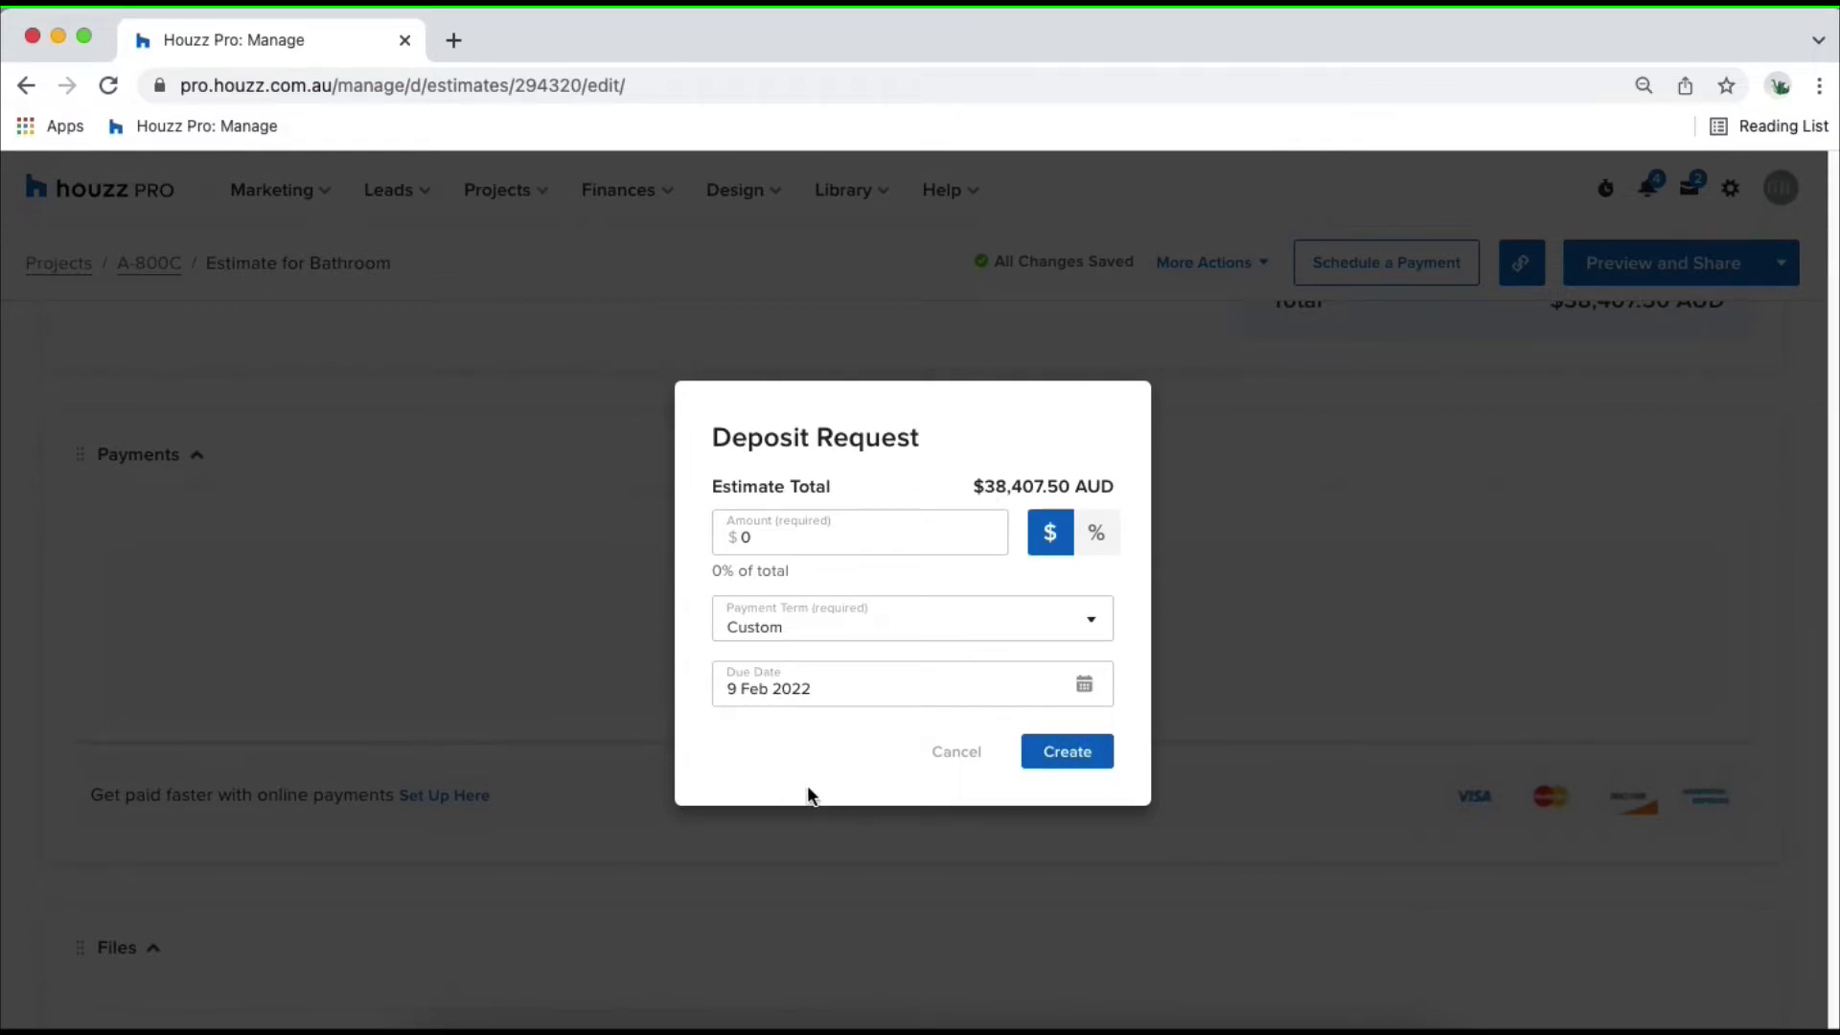
left_click_drag(768, 533, 737, 528)
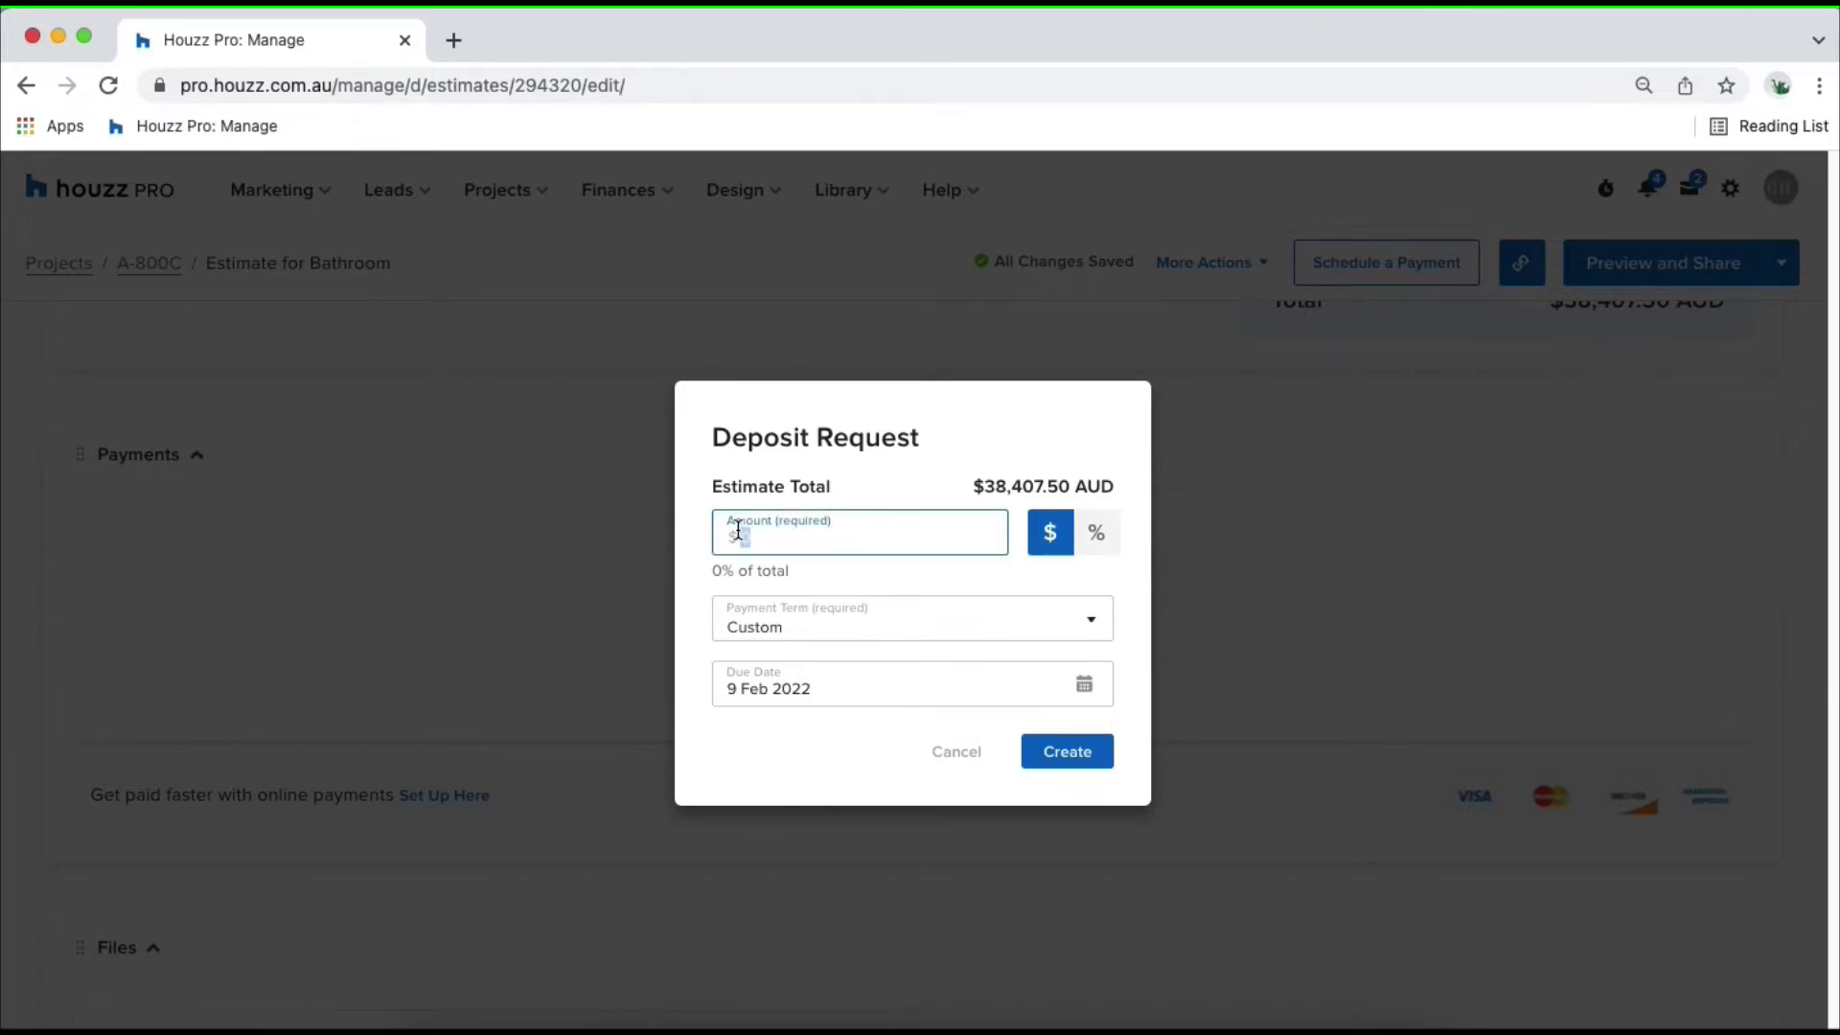
type("1600")
left_click(876, 476)
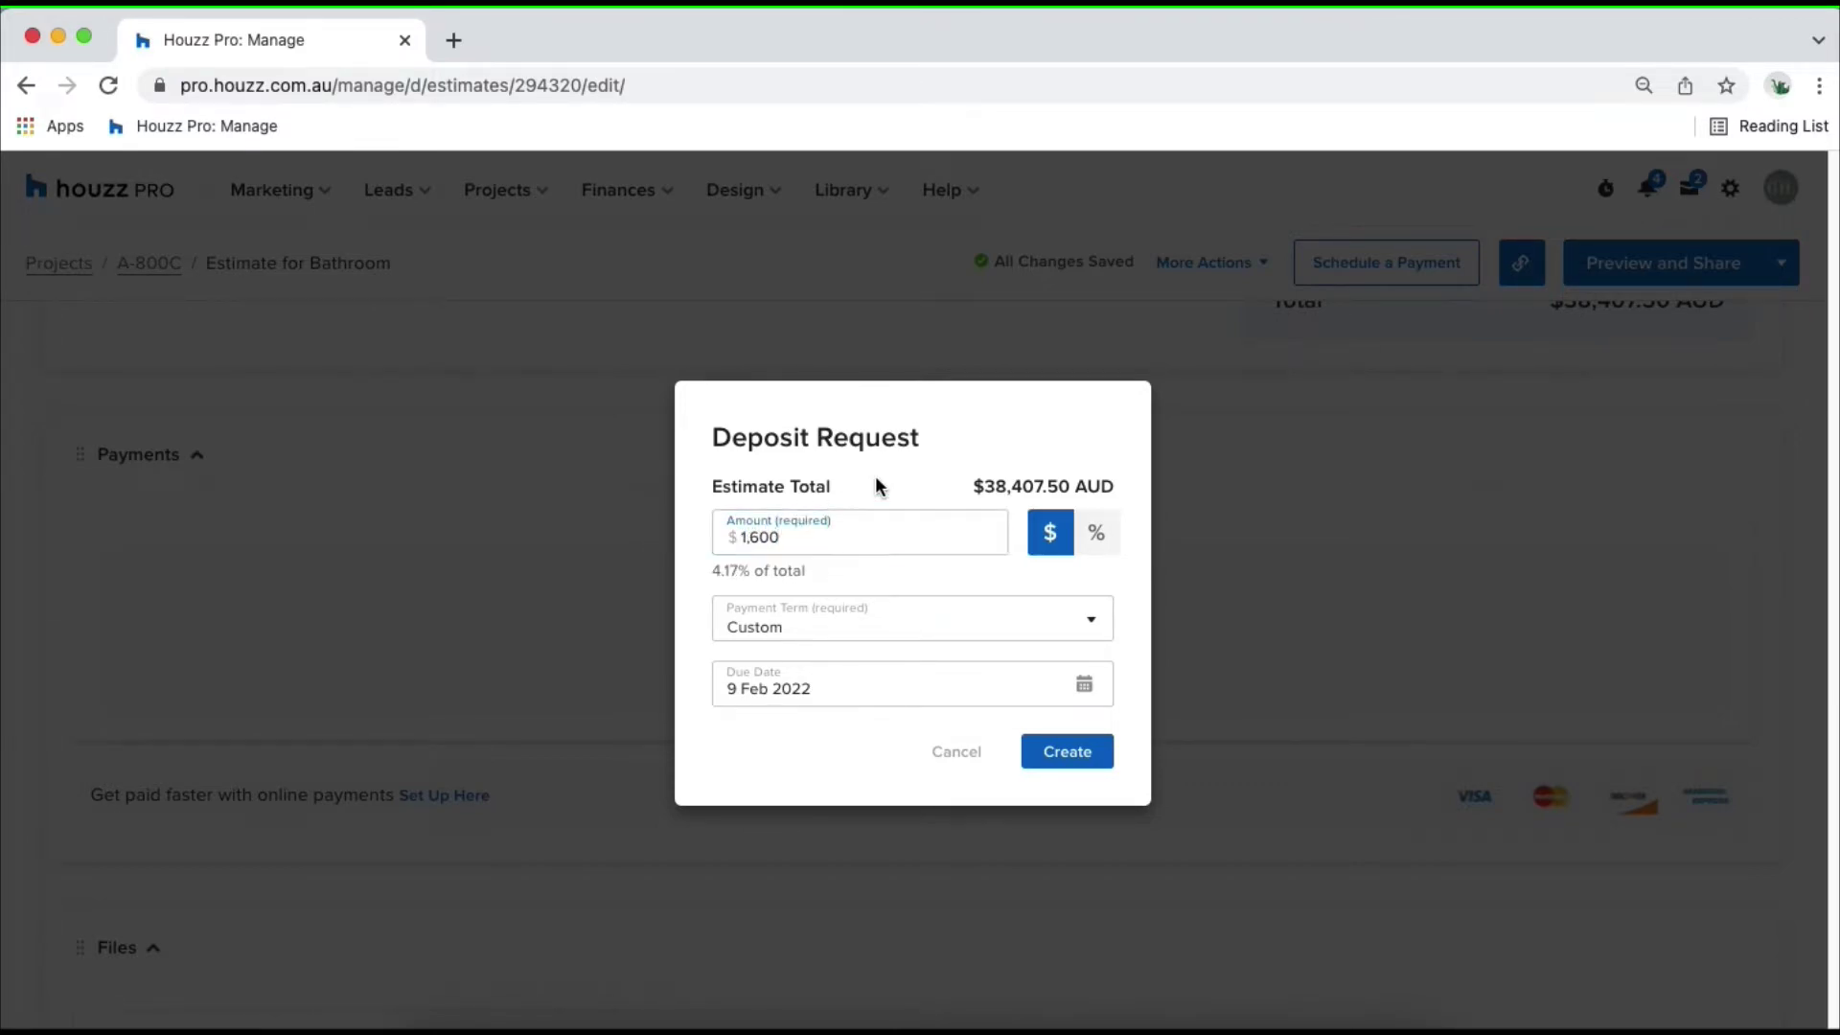
left_click(1095, 535)
left_click_drag(769, 536, 696, 540)
type("70")
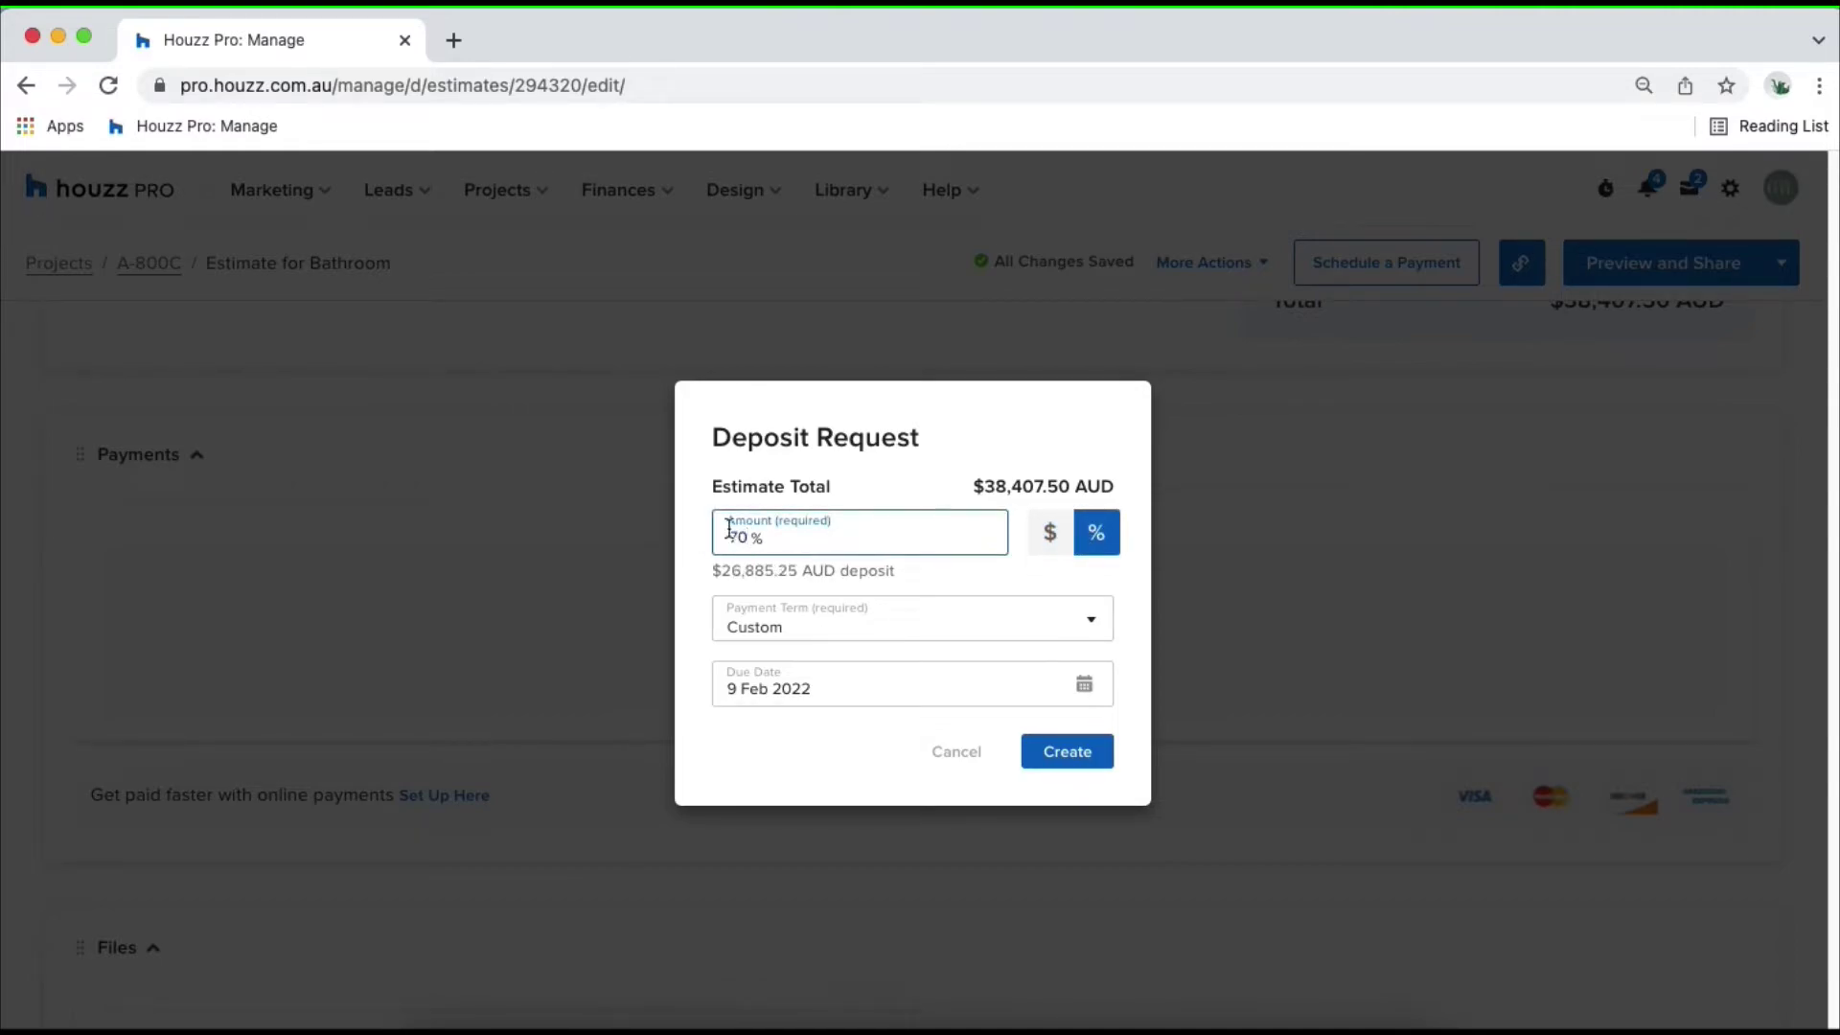
left_click(928, 572)
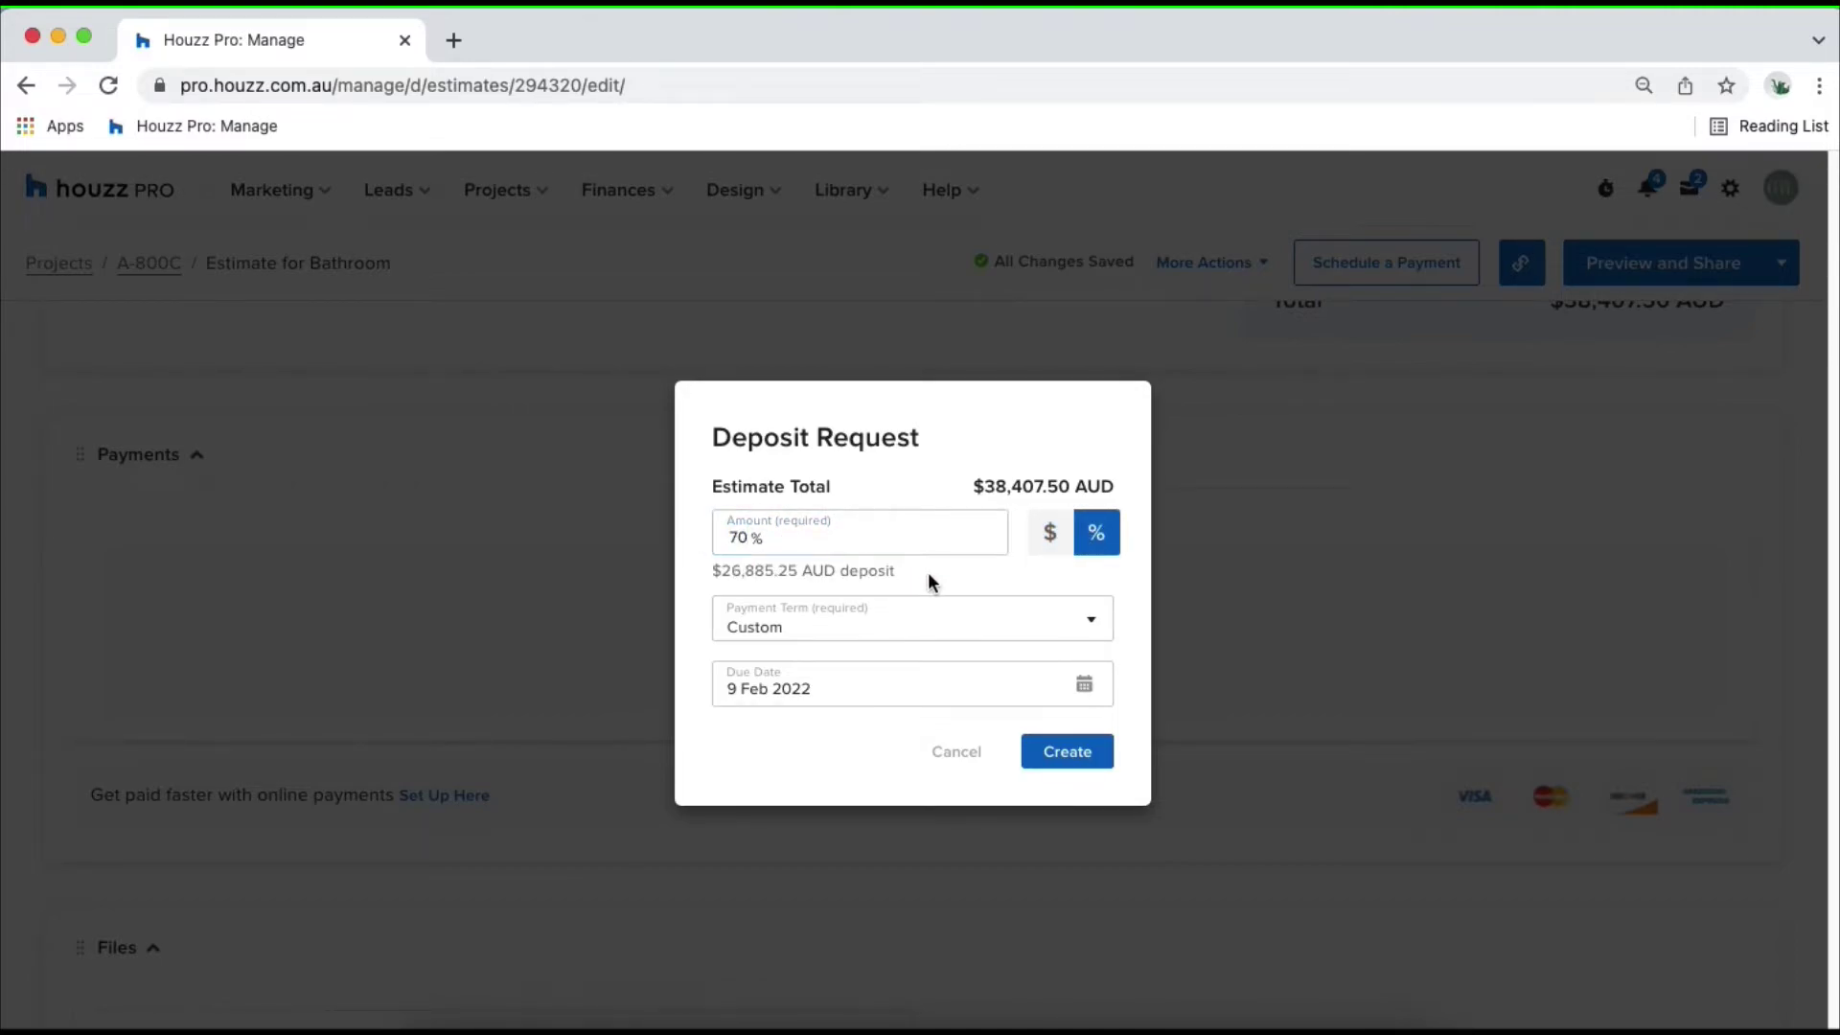
- Choose payment terms, set the deposit due date to 17 March 2022, and create it
left_click(901, 625)
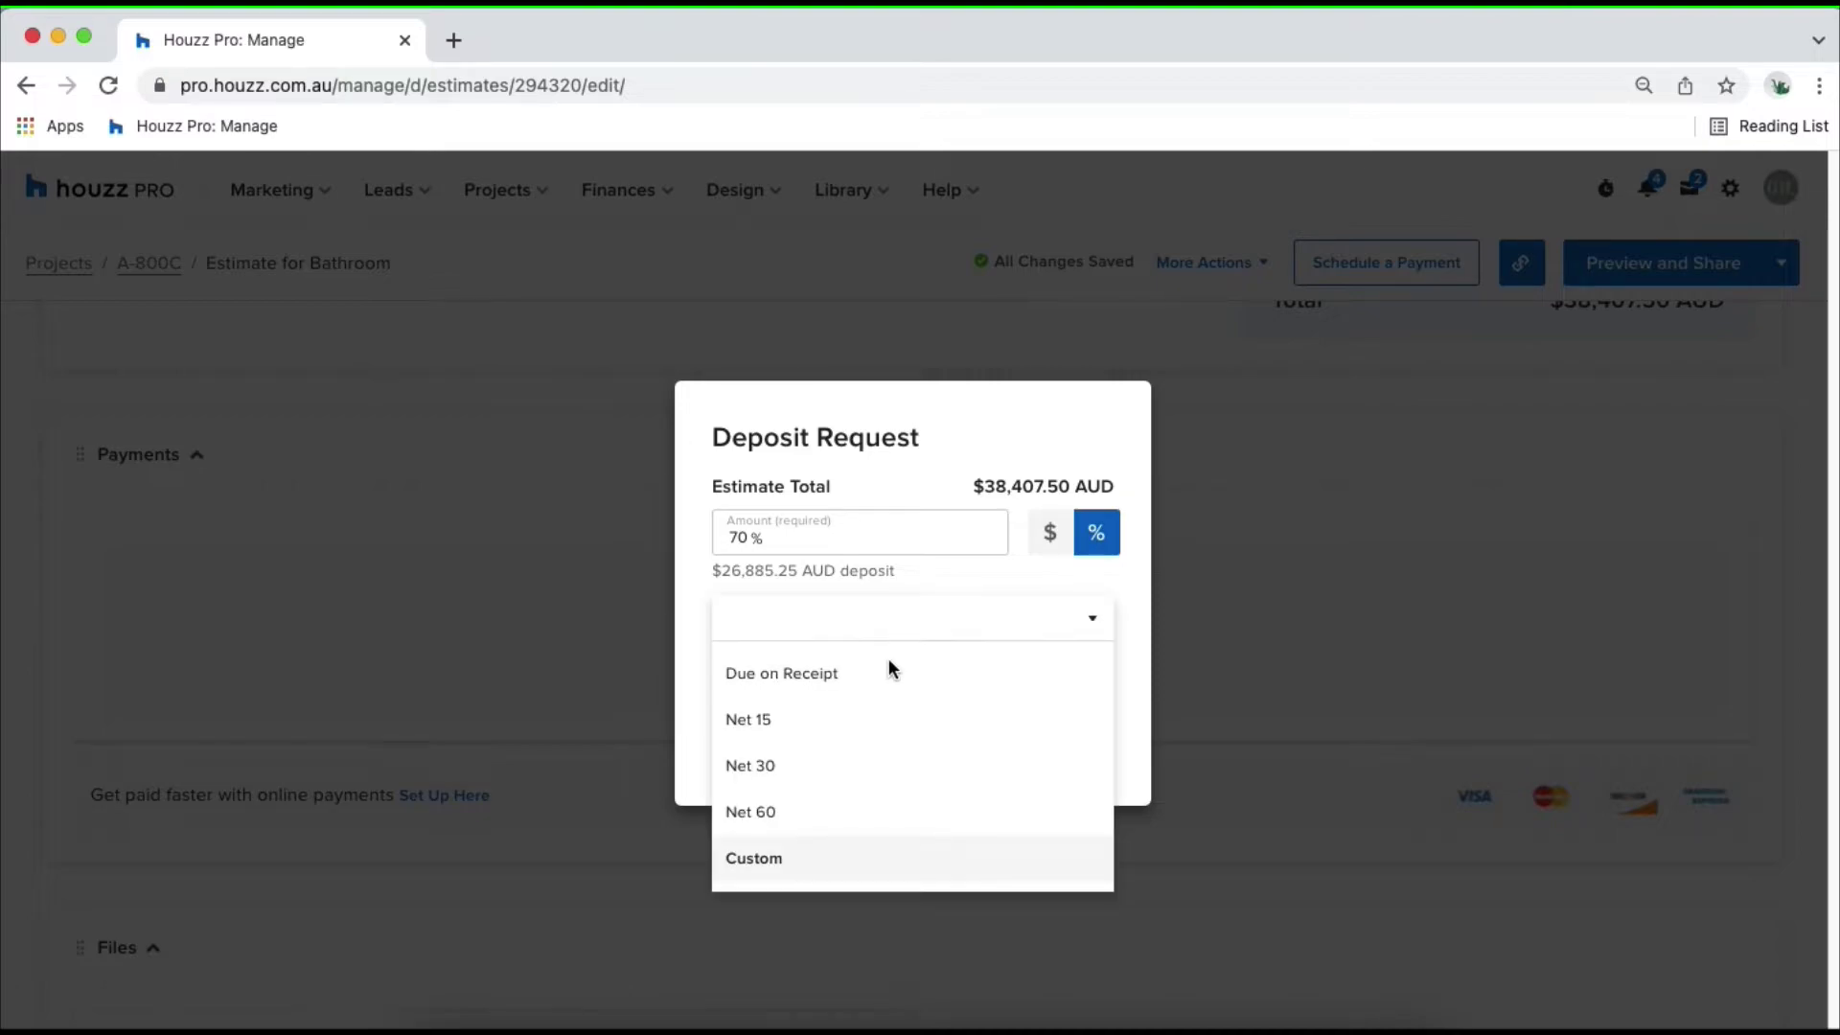
left_click(865, 729)
left_click(858, 698)
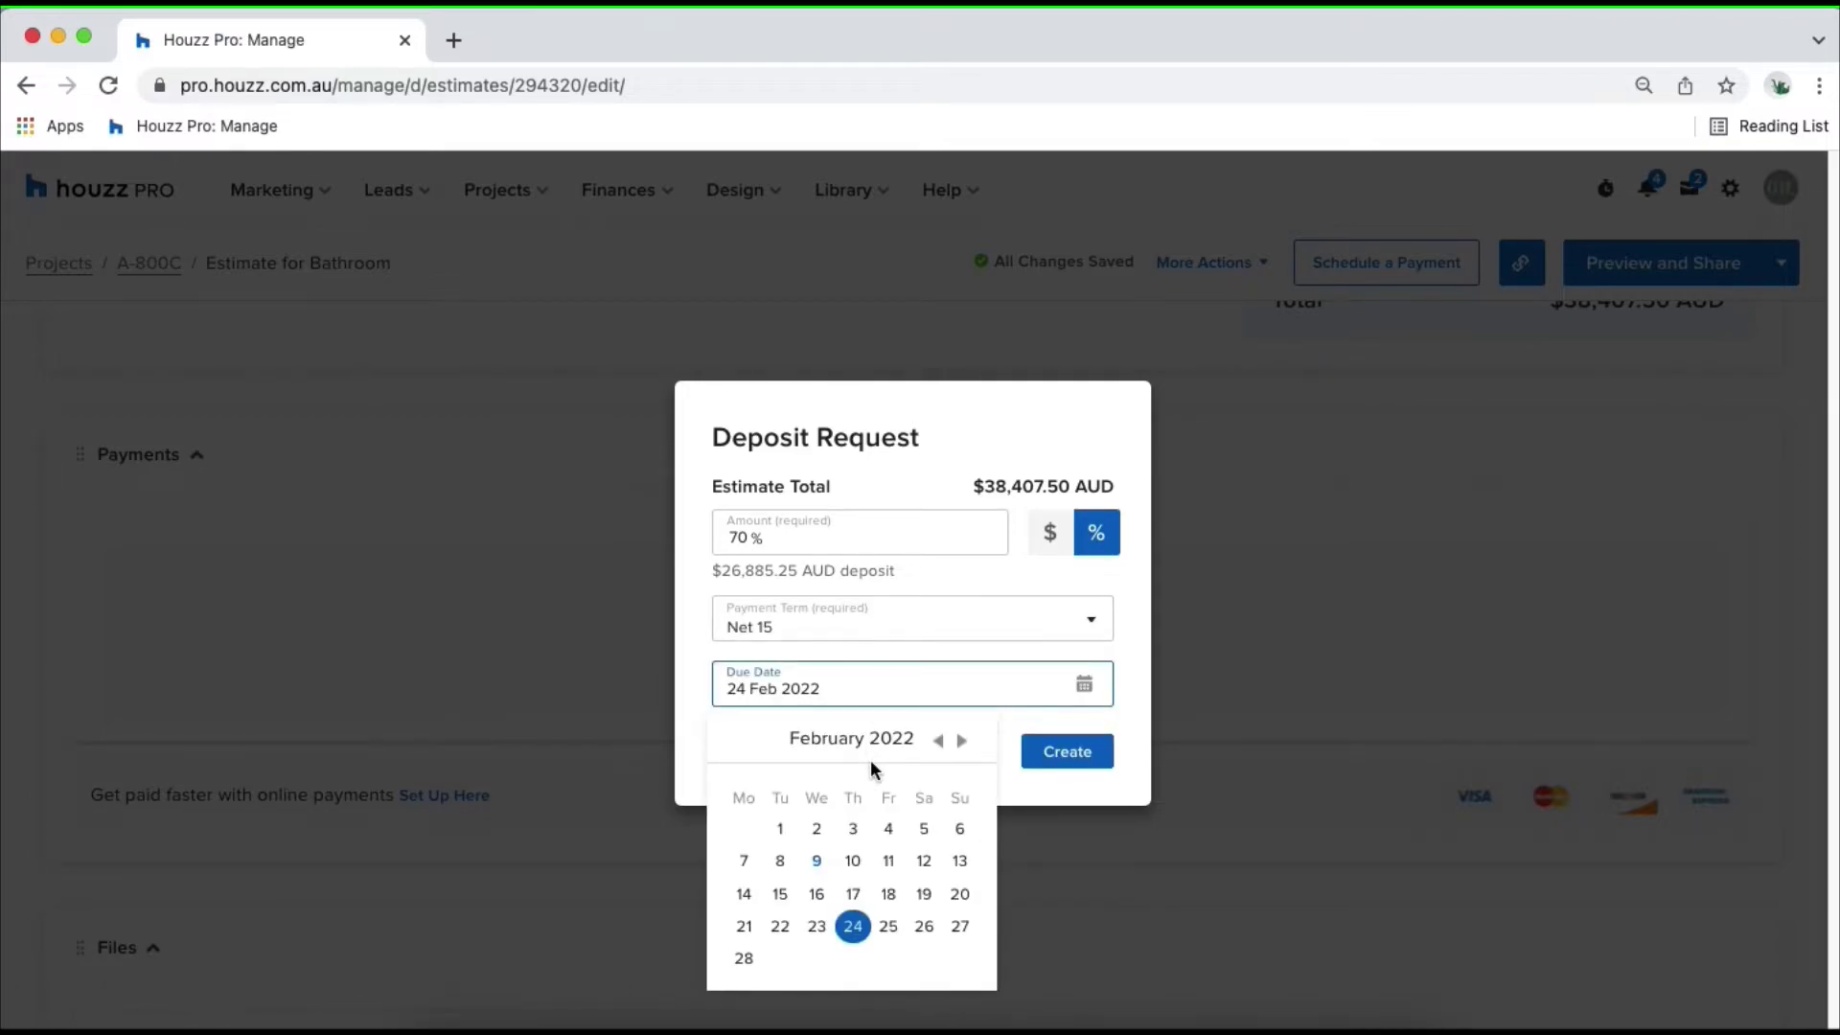
left_click(962, 741)
left_click(848, 895)
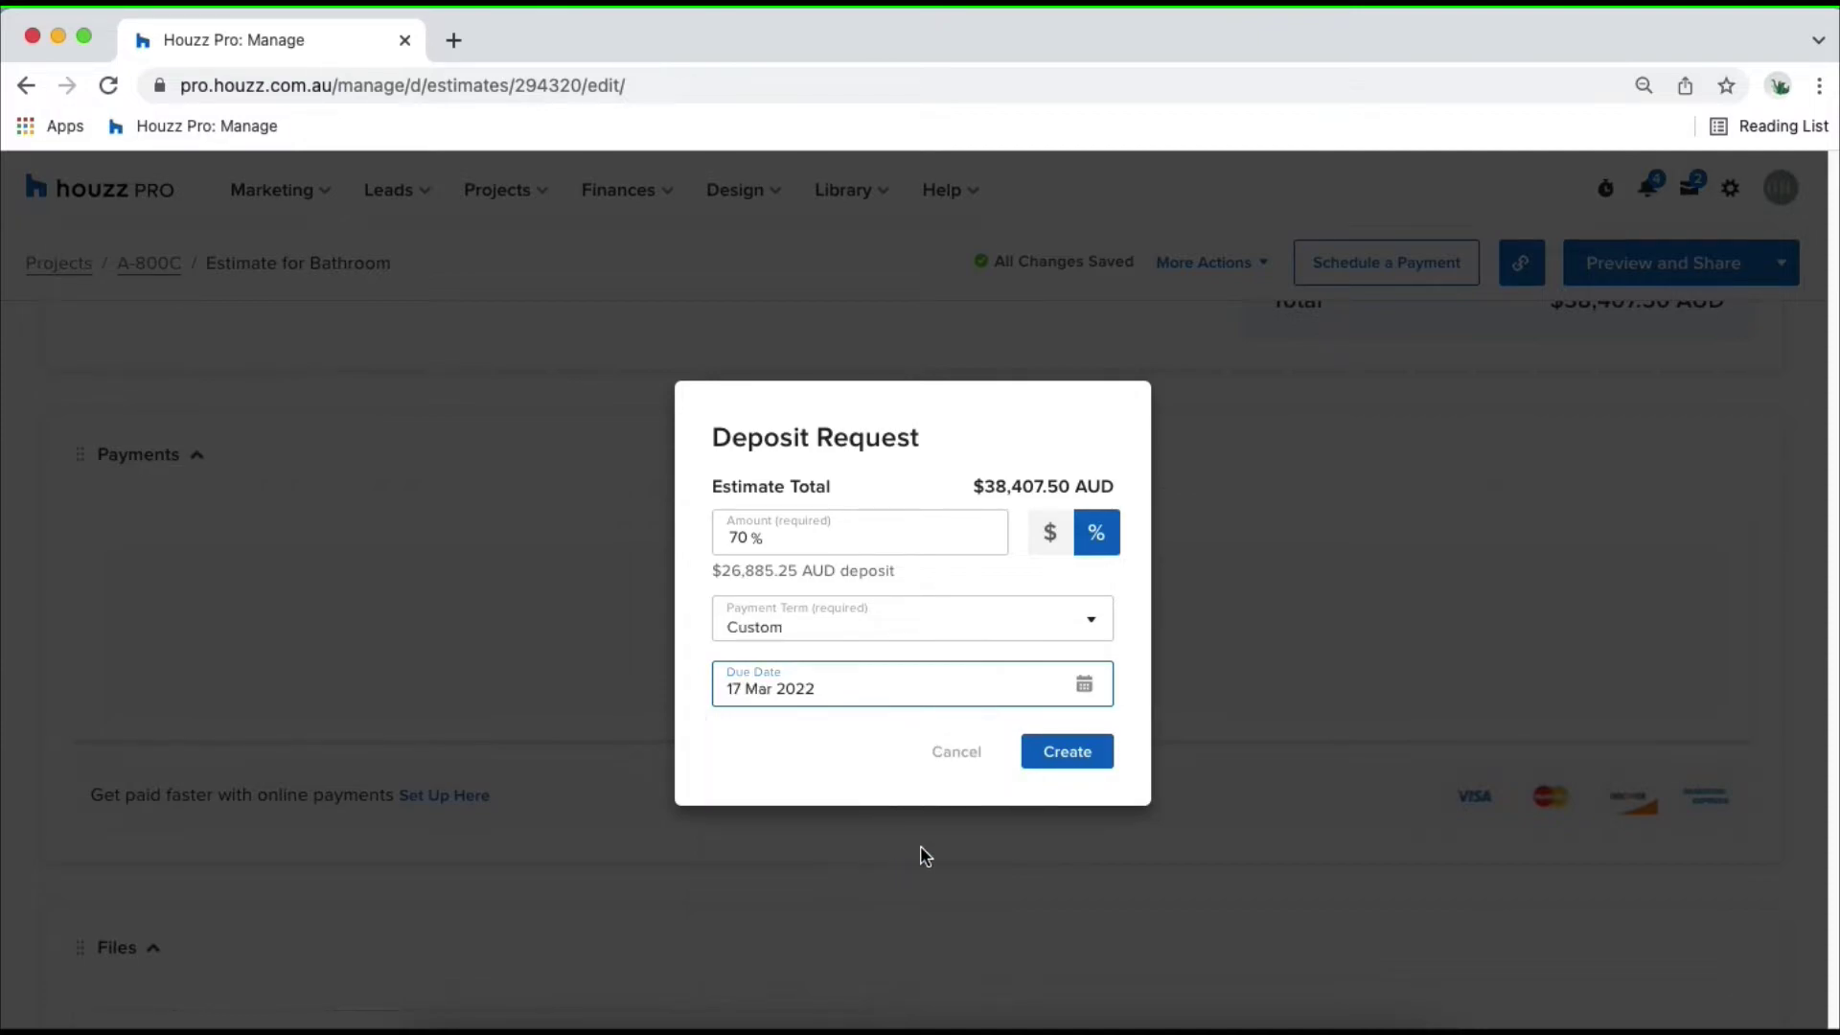
left_click(1072, 753)
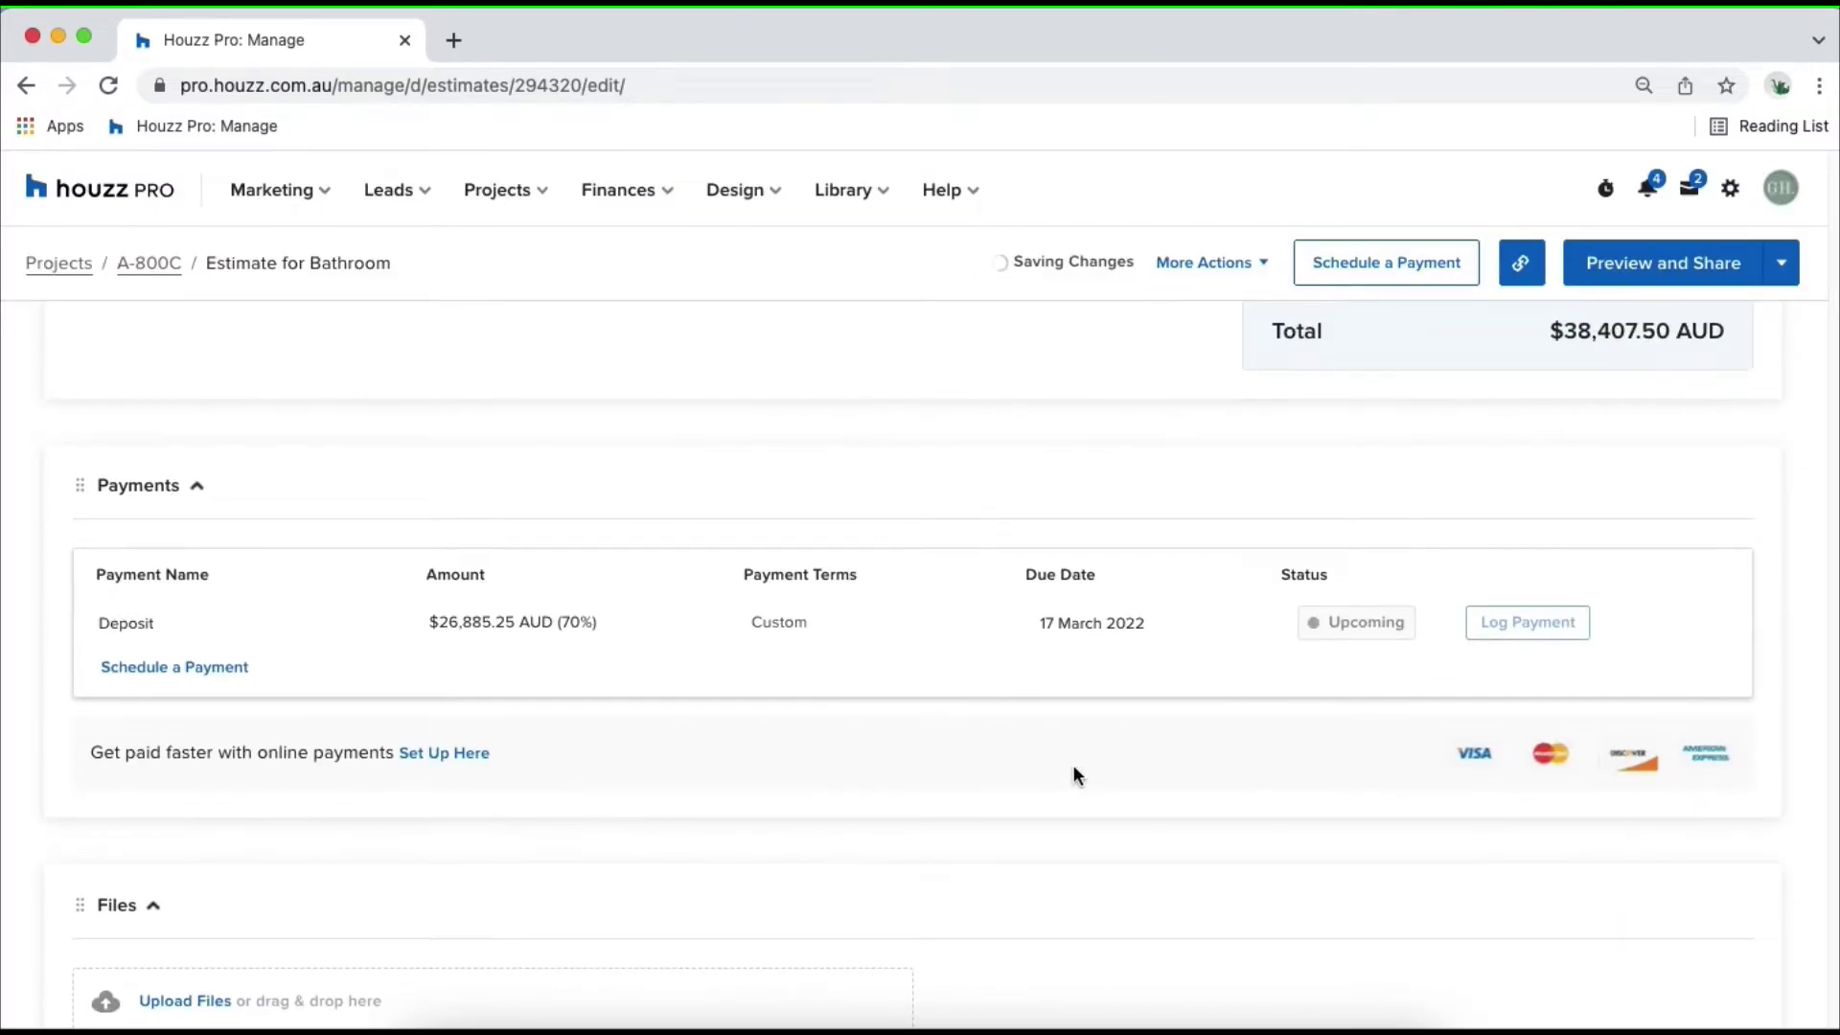
- Schedule two more payments and name them Stage 2 and Stage 3
left_click(207, 670)
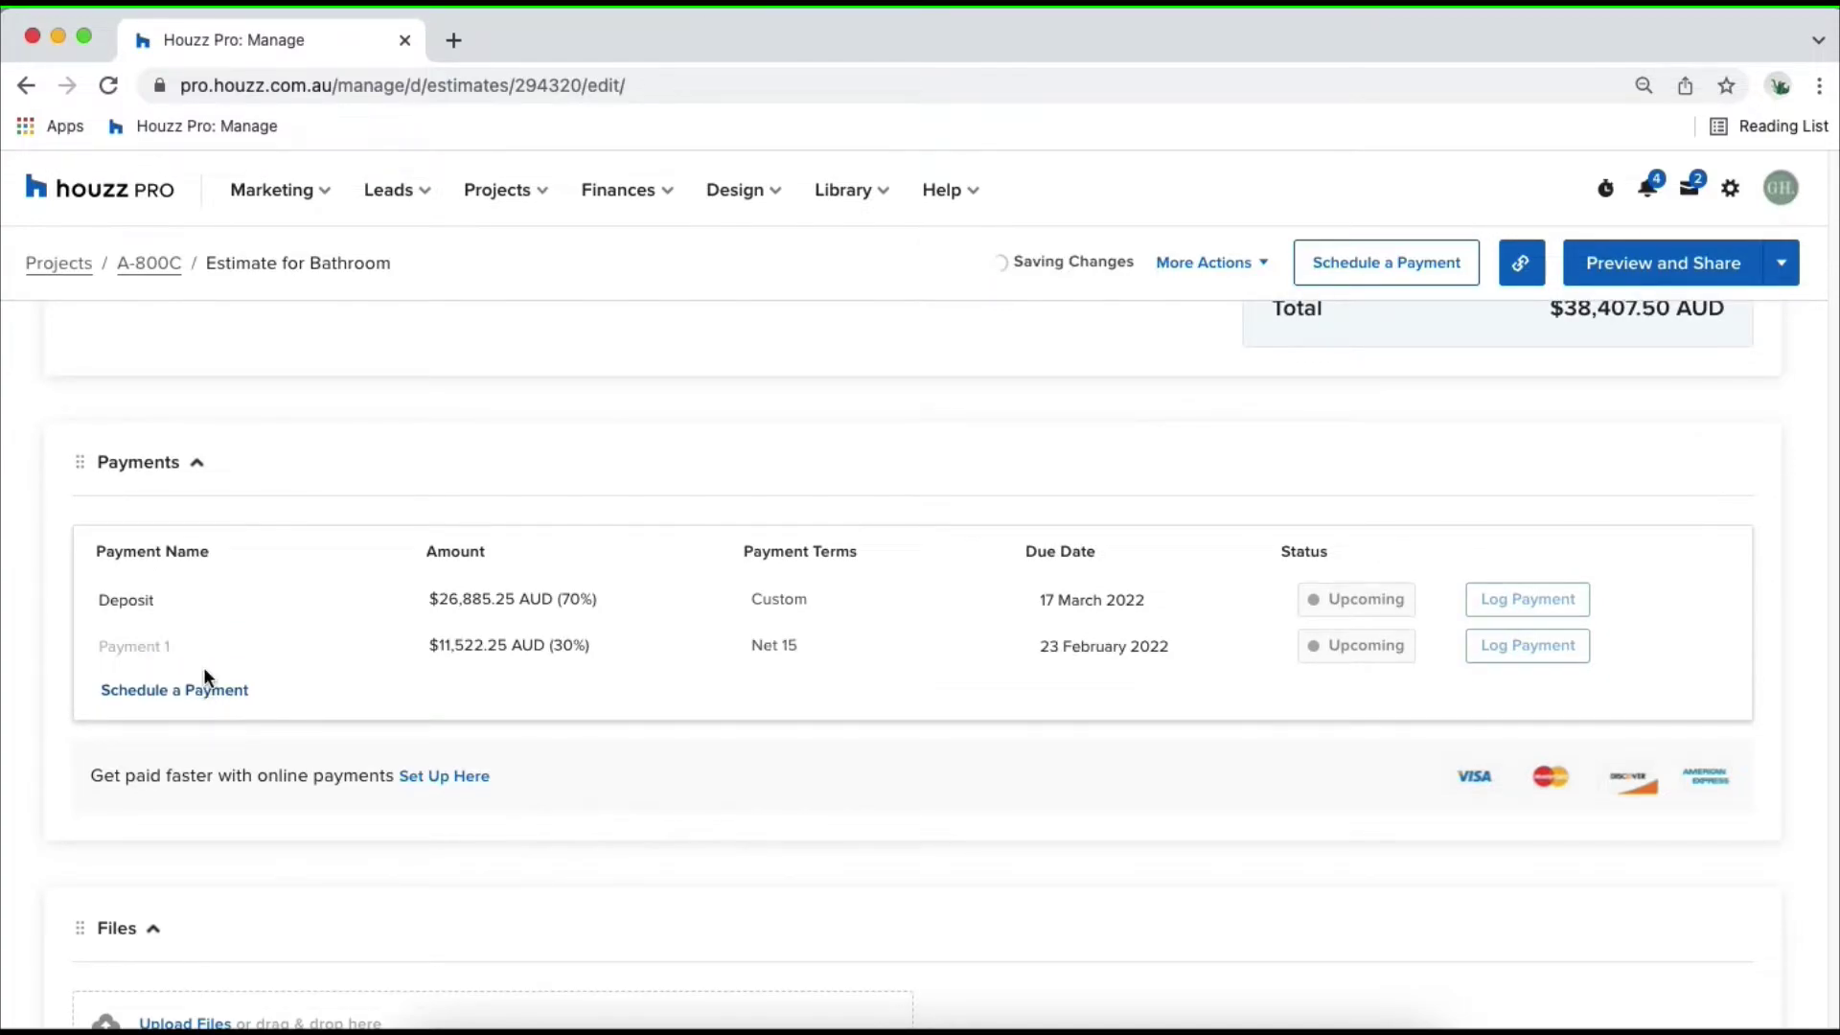
left_click(197, 694)
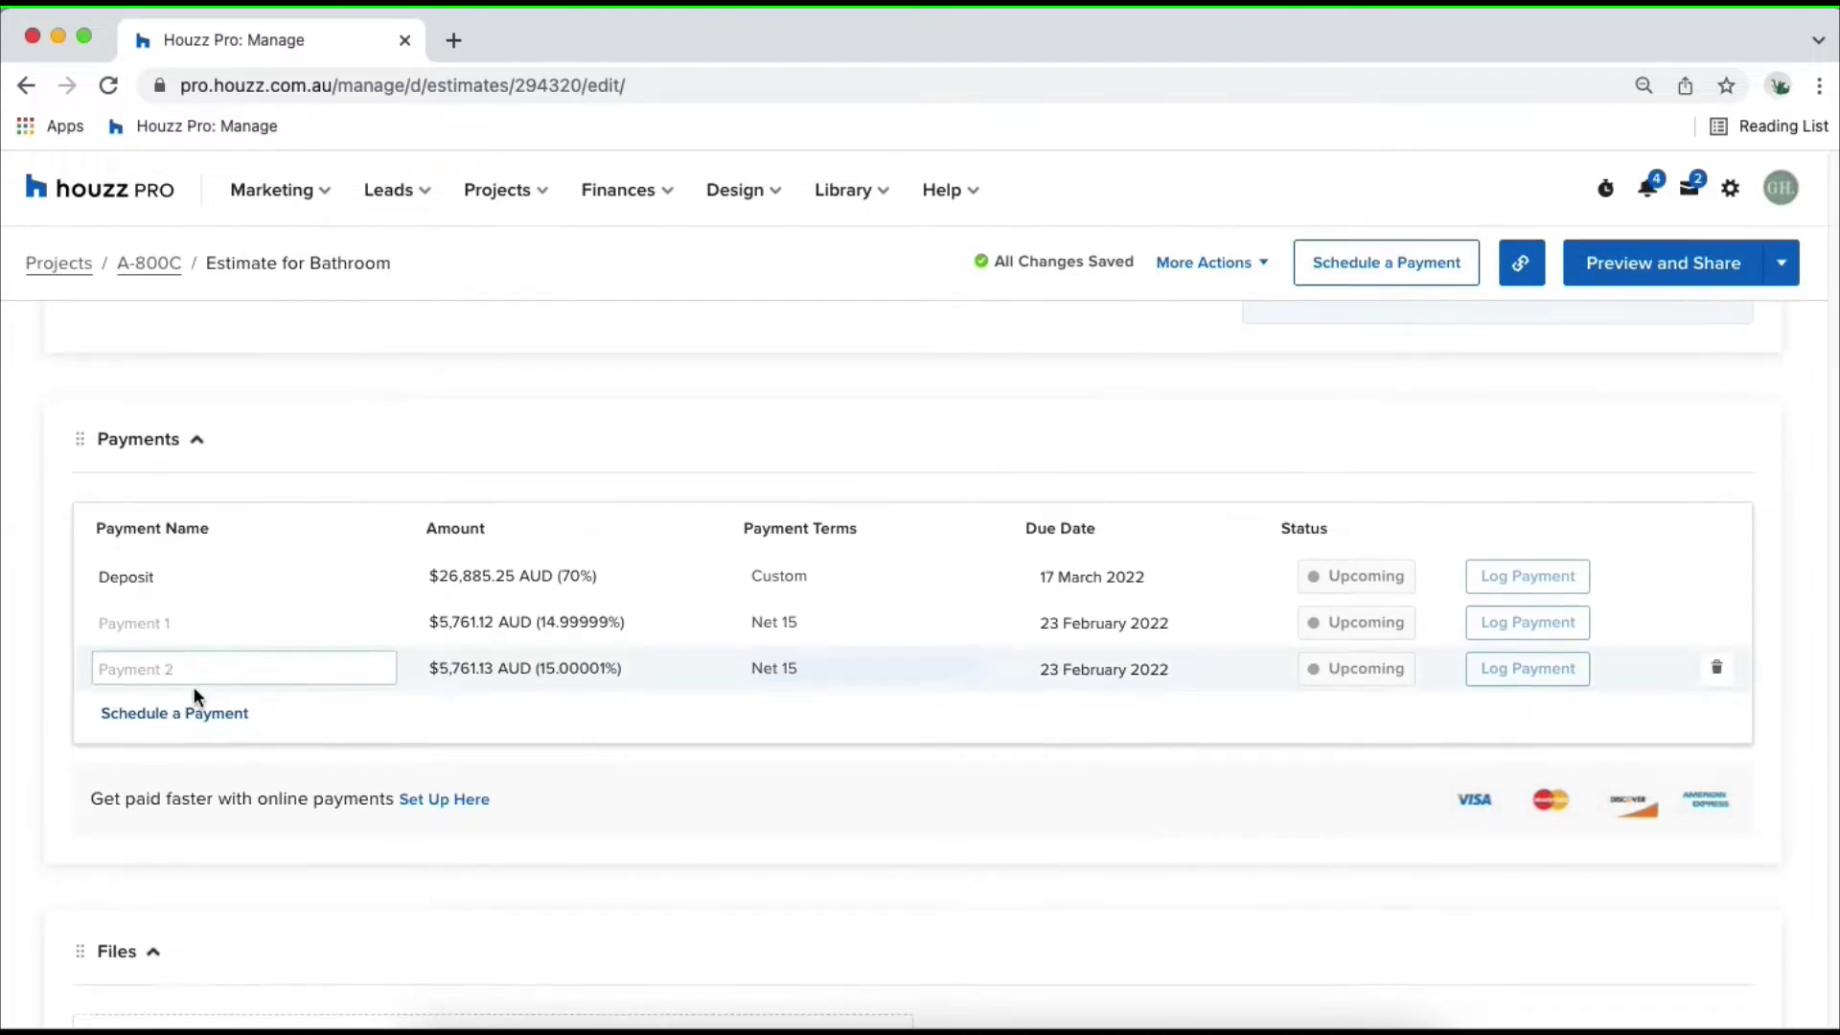
left_click(459, 671)
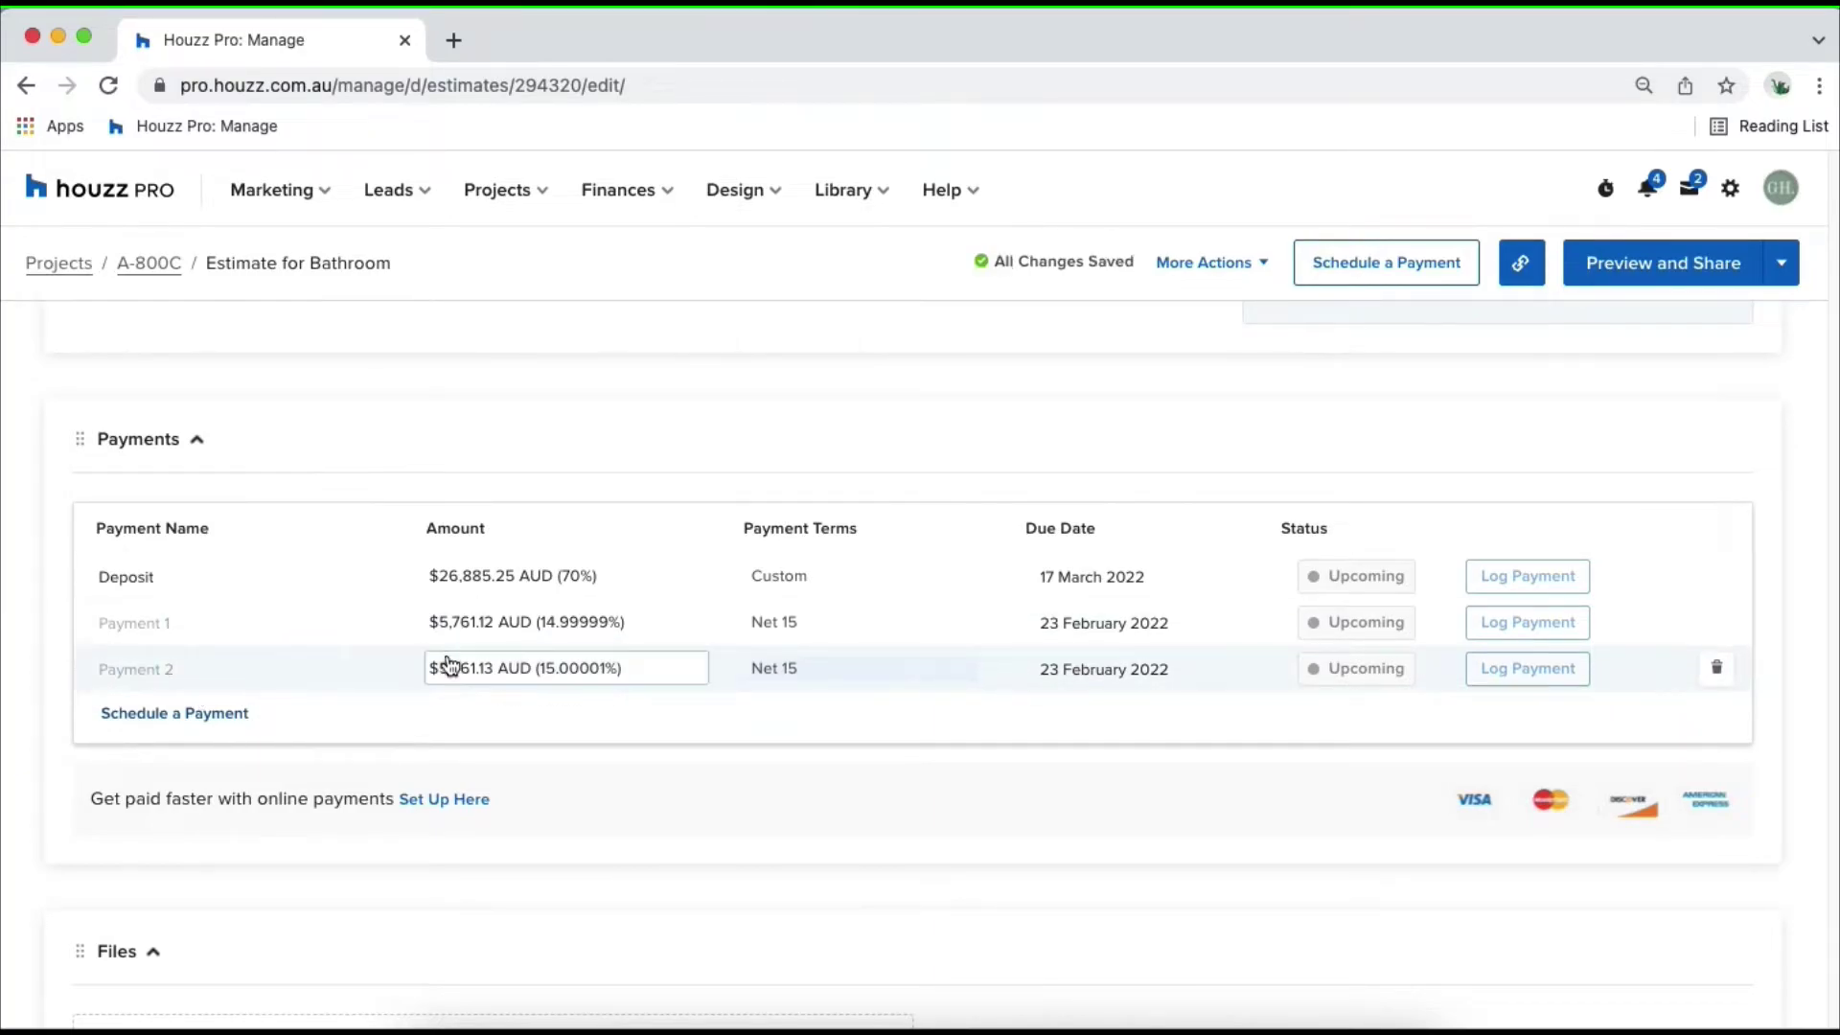
left_click(496, 567)
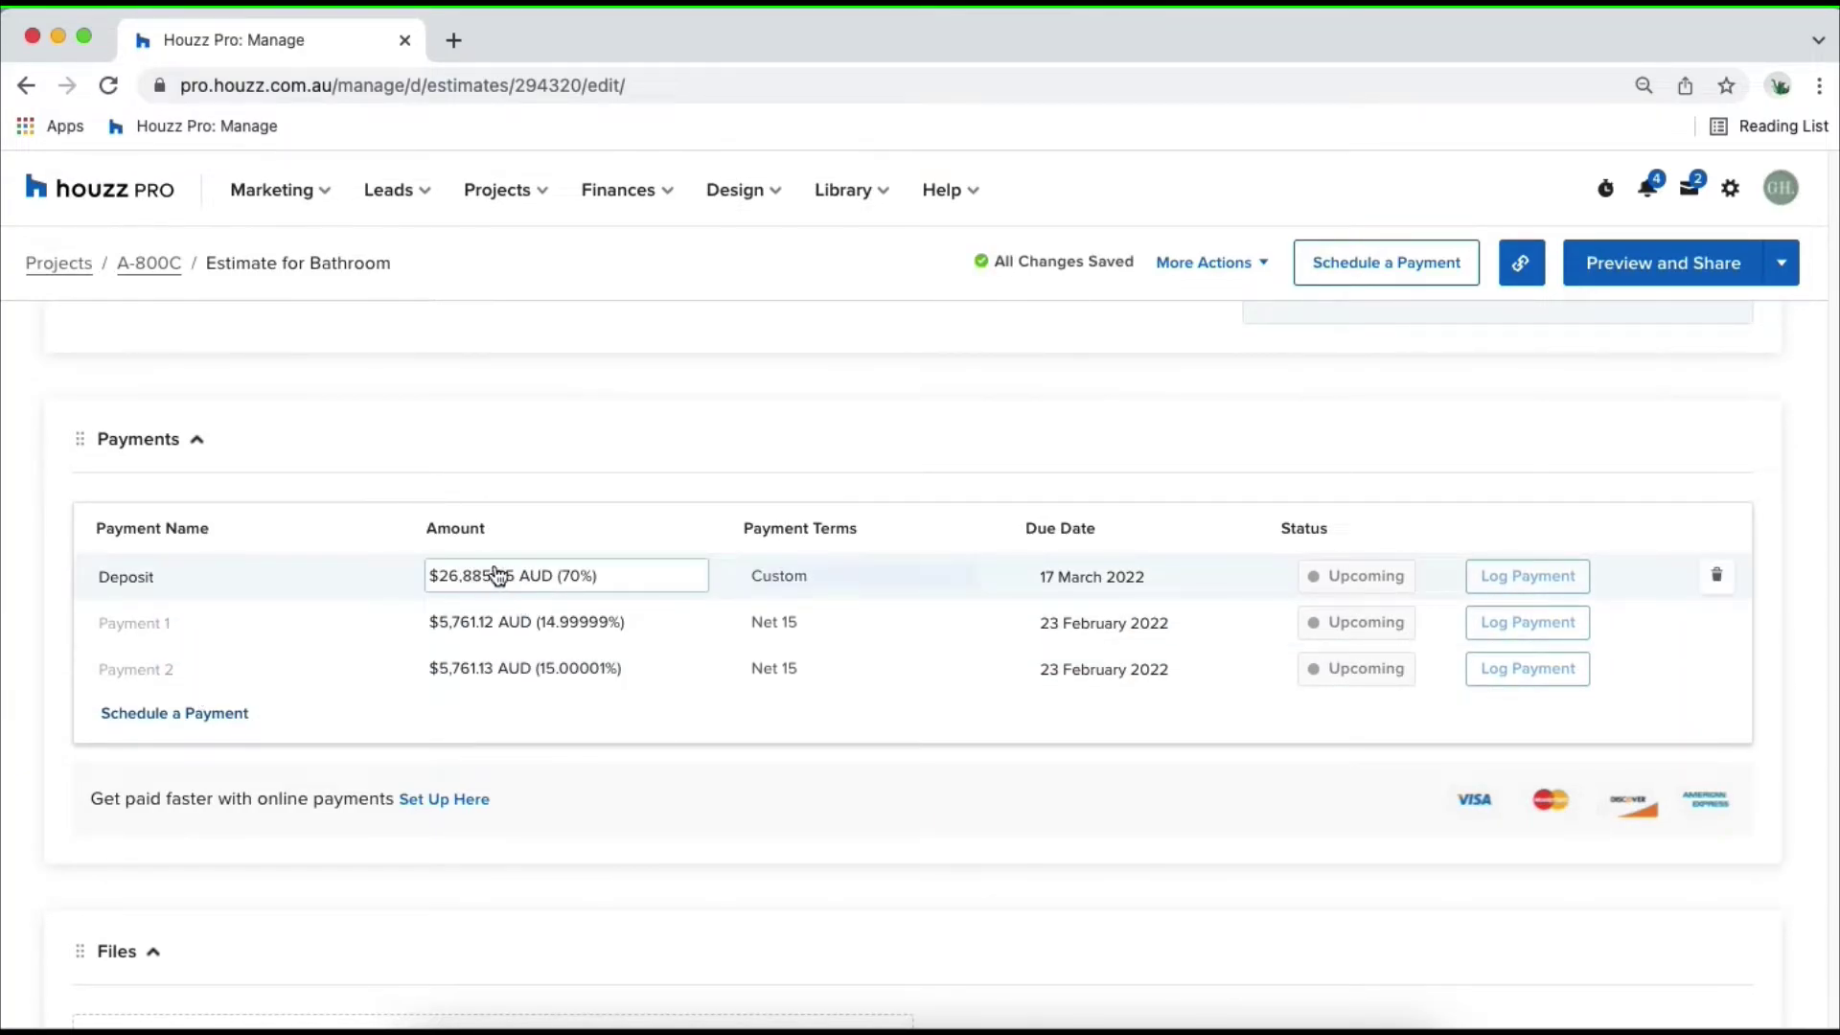
left_click(173, 631)
left_click(171, 625)
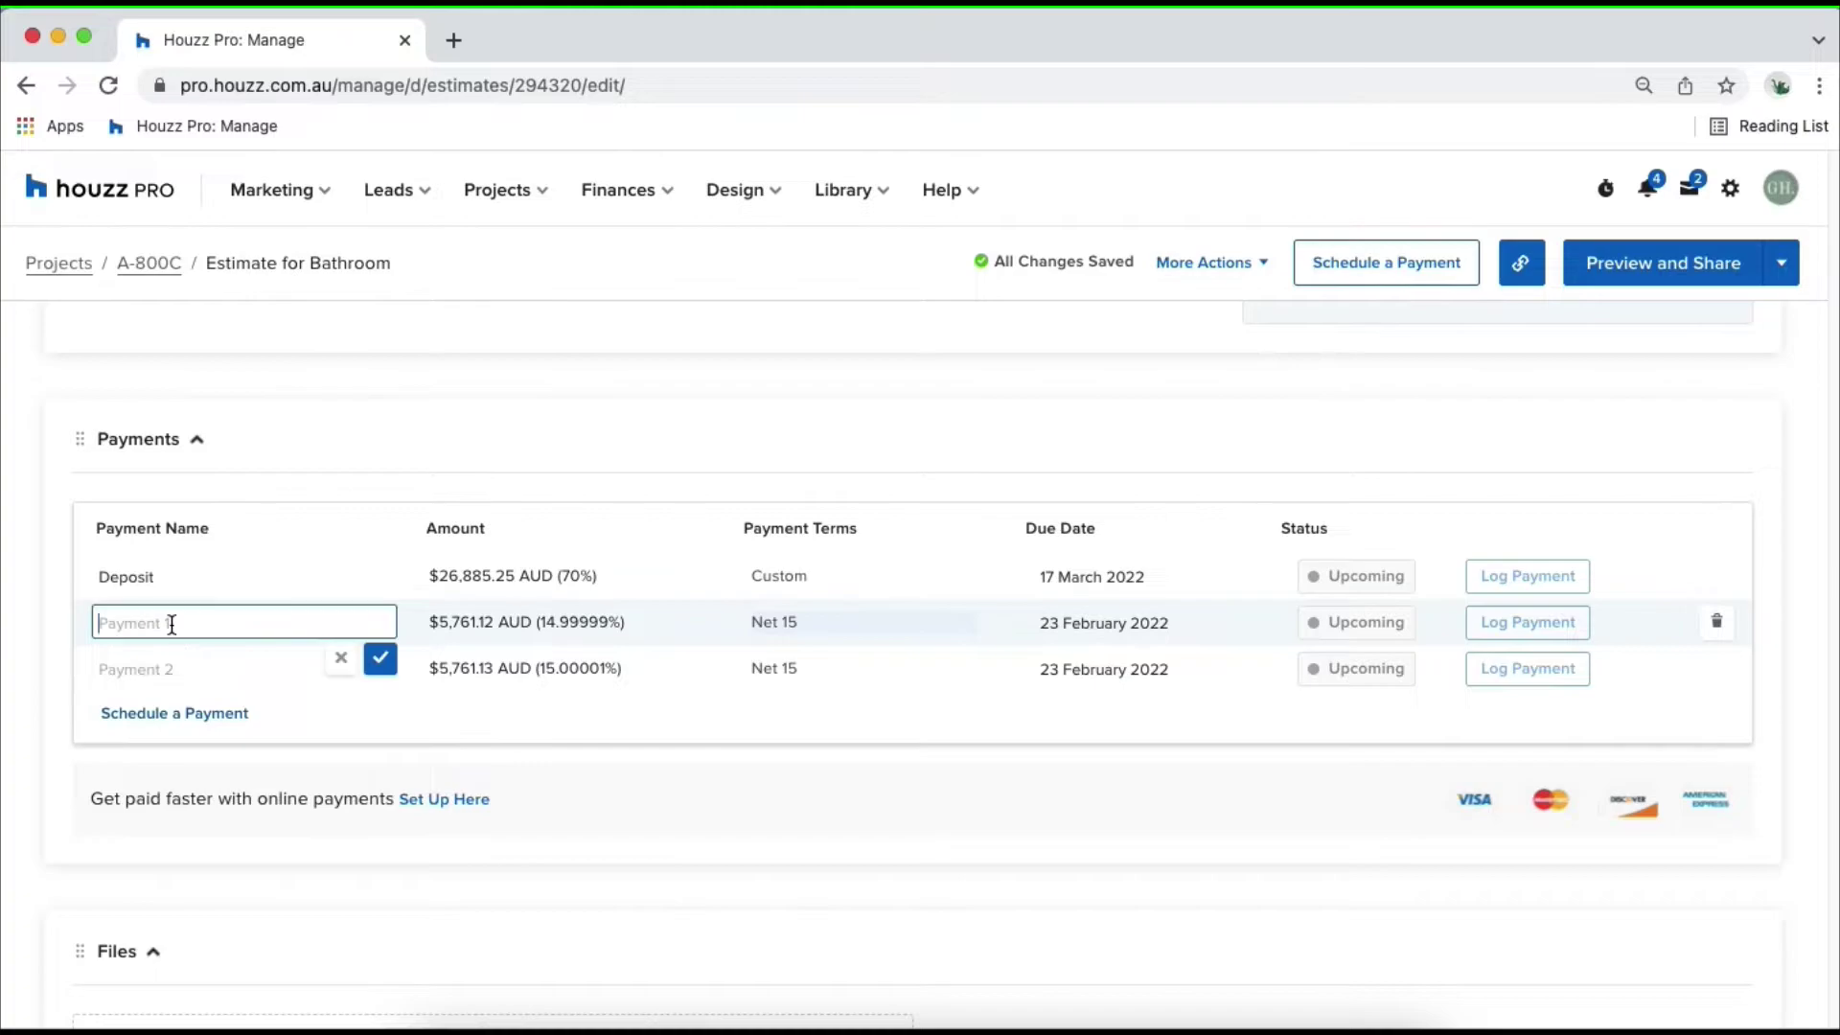
type("Stage 2")
left_click(137, 669)
type("Stage 3")
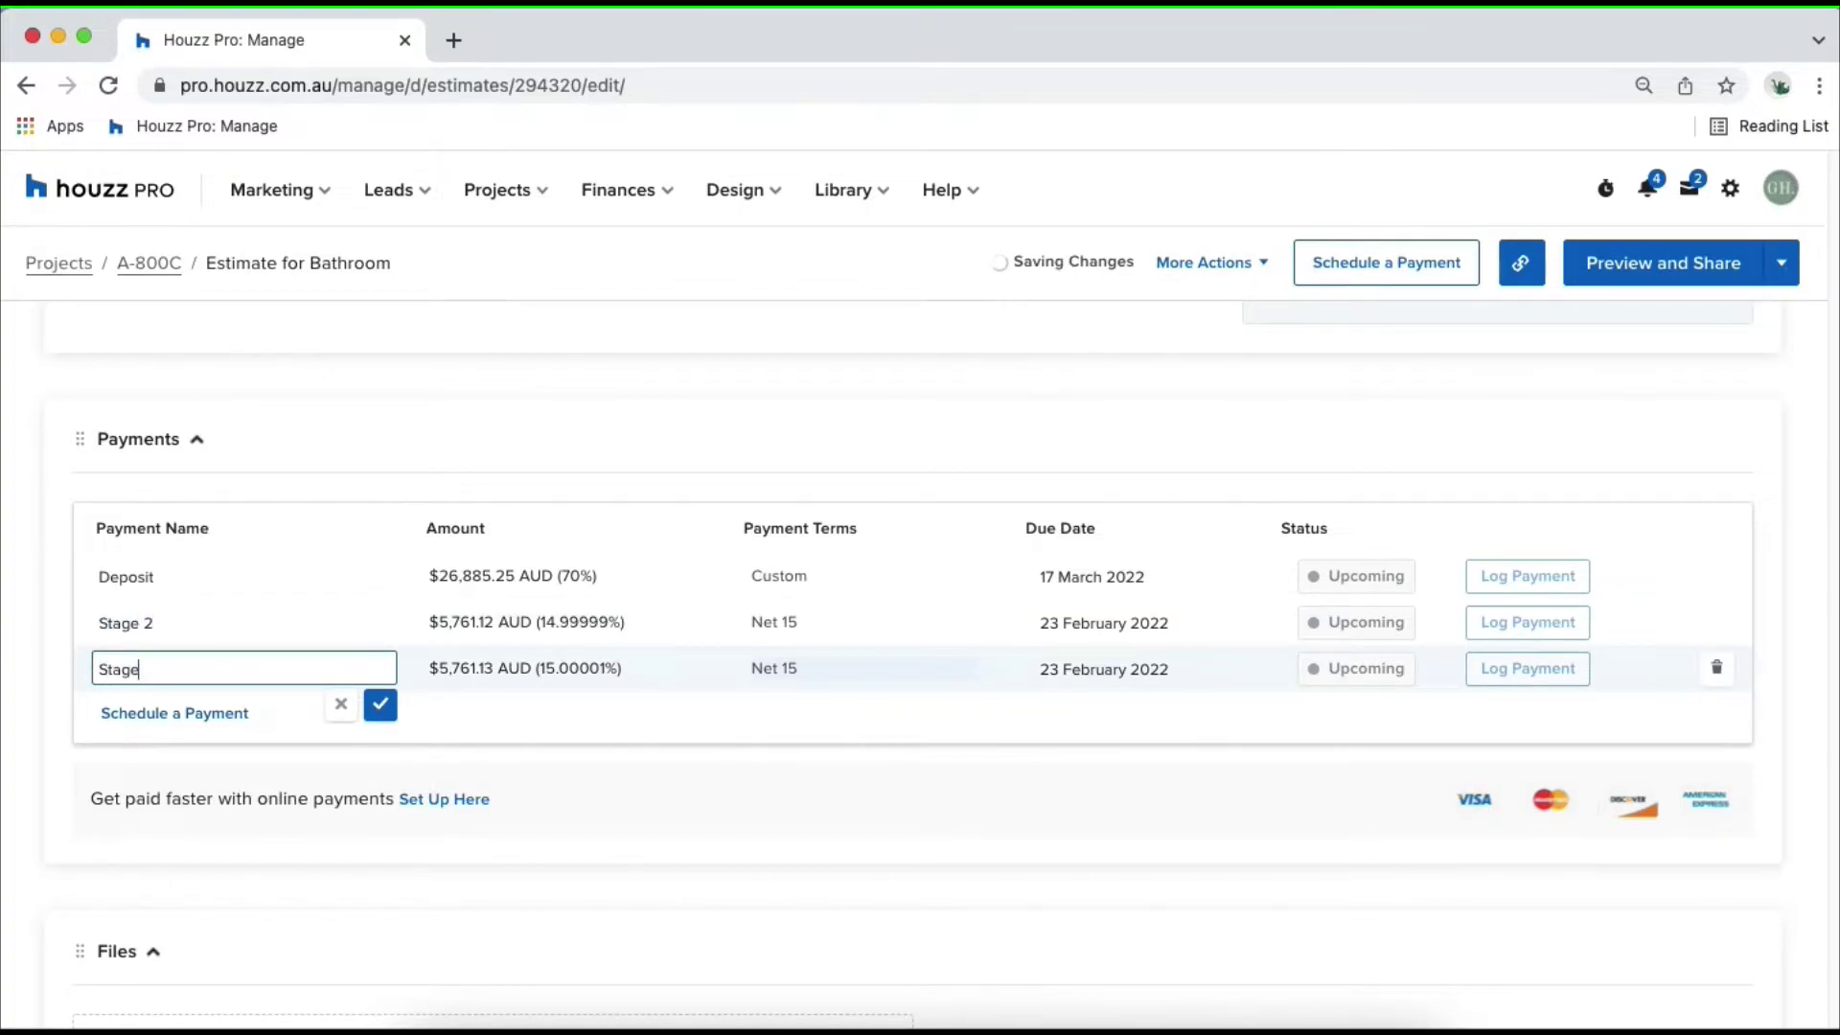
left_click(375, 707)
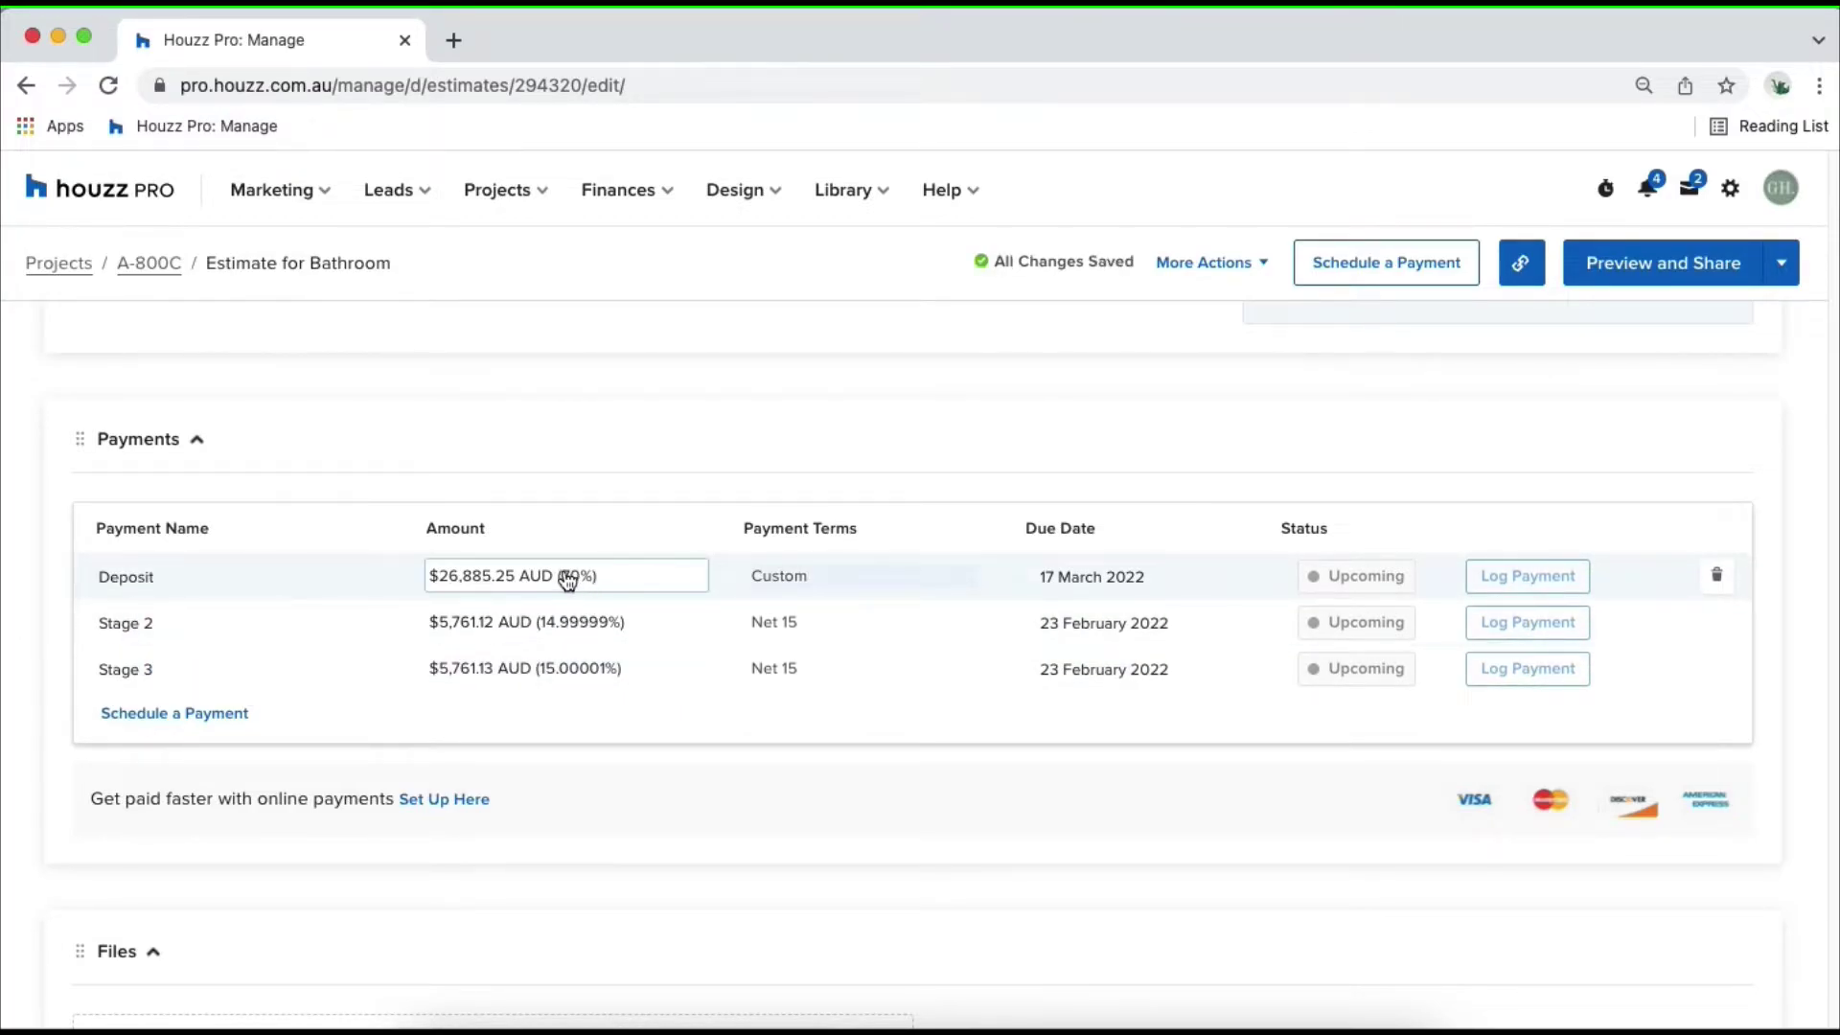
- Set Stage 2 to 20% of the total, due 24 February 2022
left_click(529, 624)
left_click(446, 622)
left_click(455, 697)
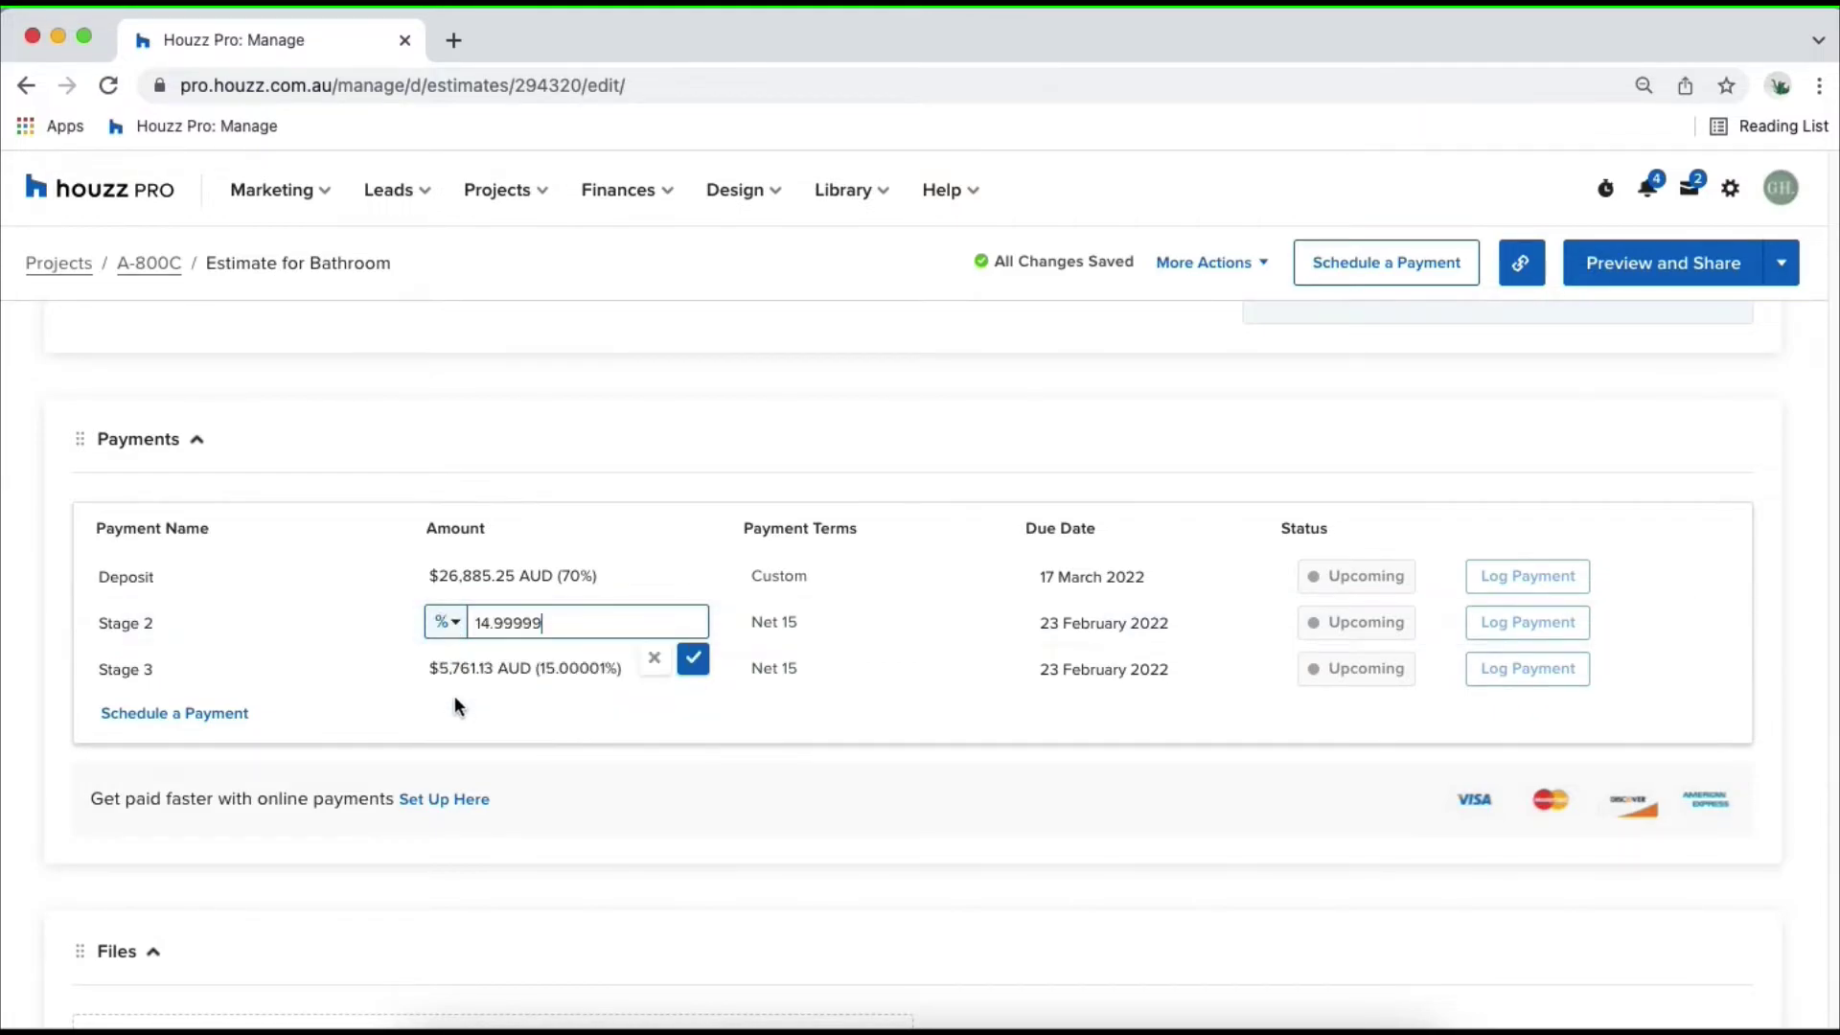
double_click(515, 624)
type("20")
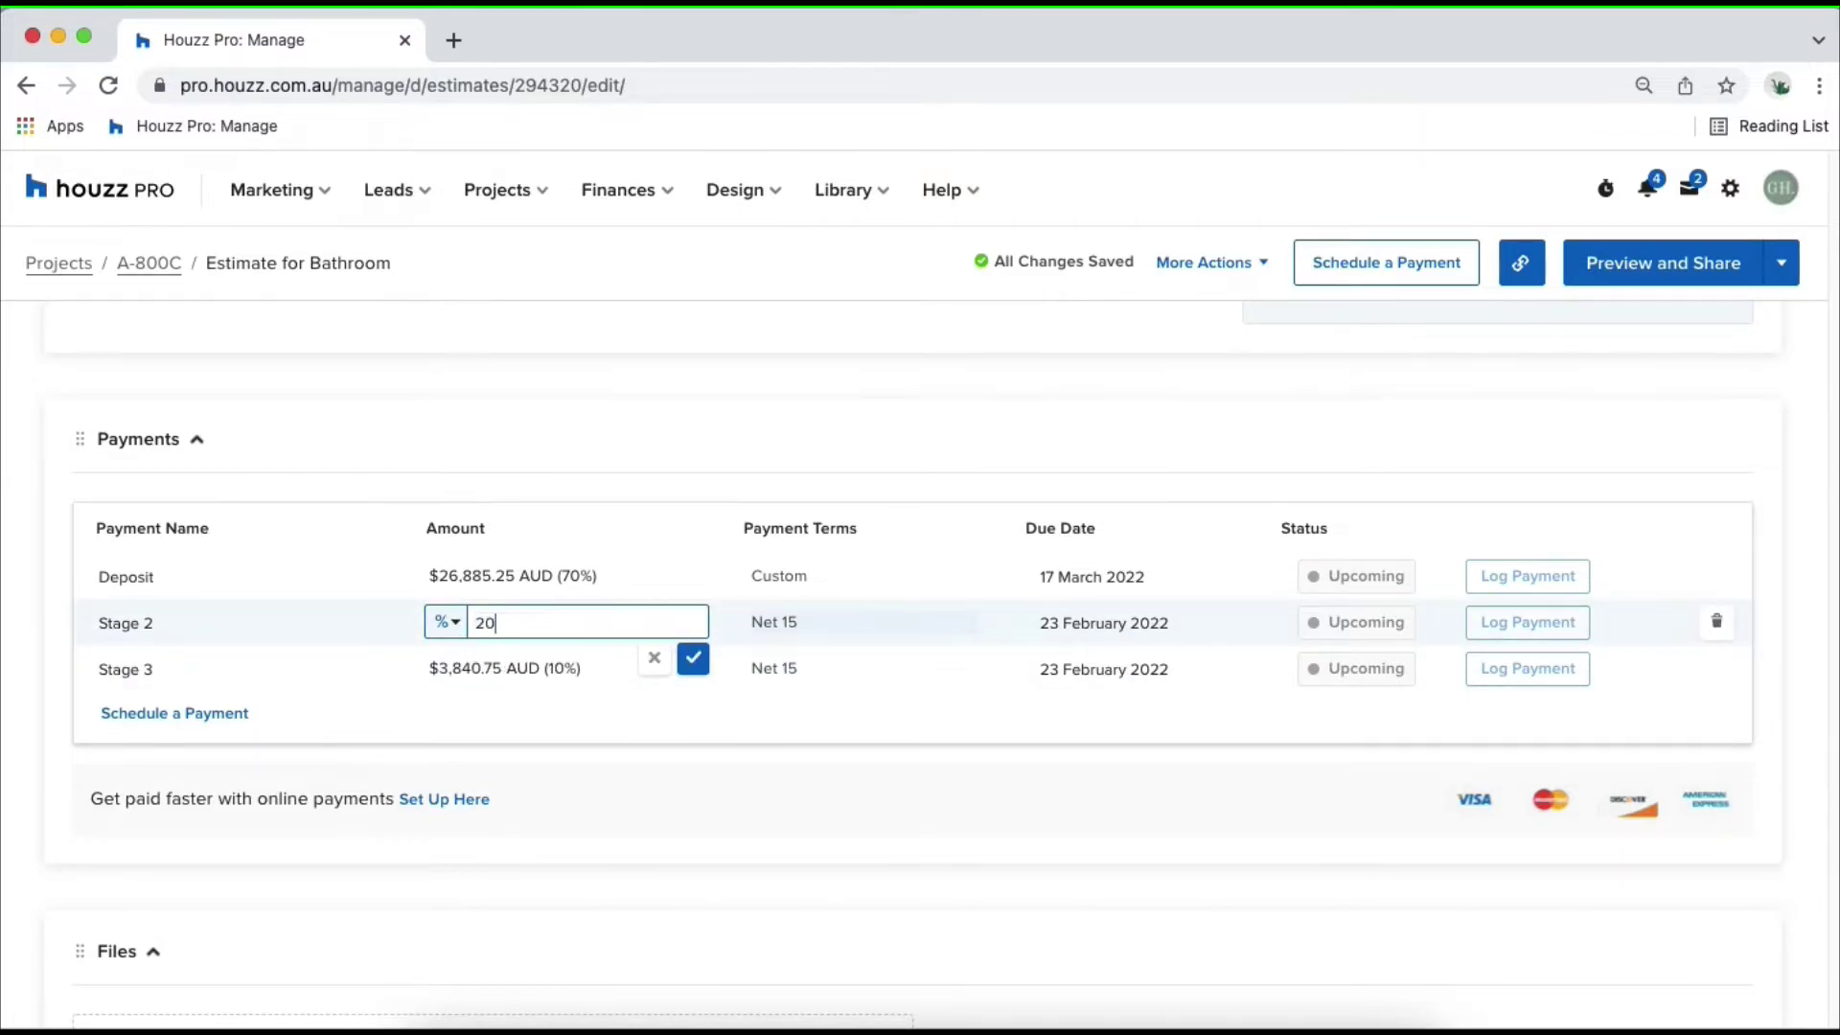
left_click(693, 659)
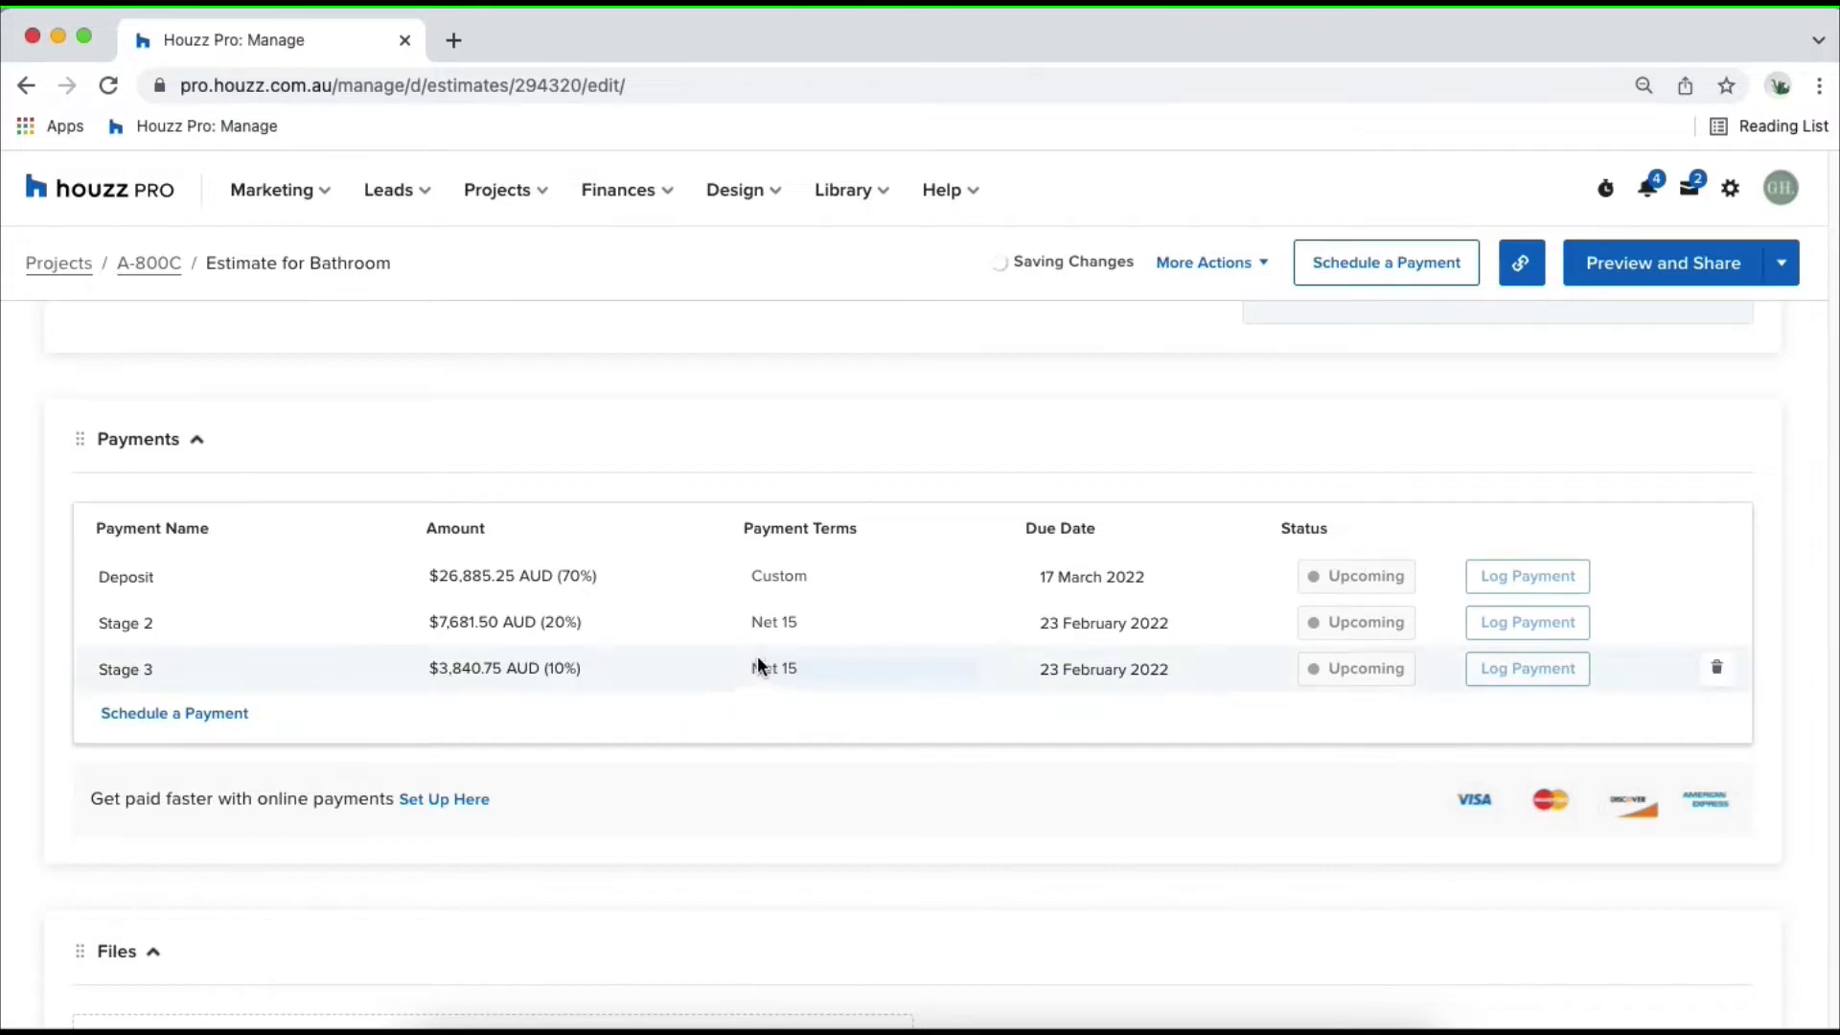
left_click(1096, 624)
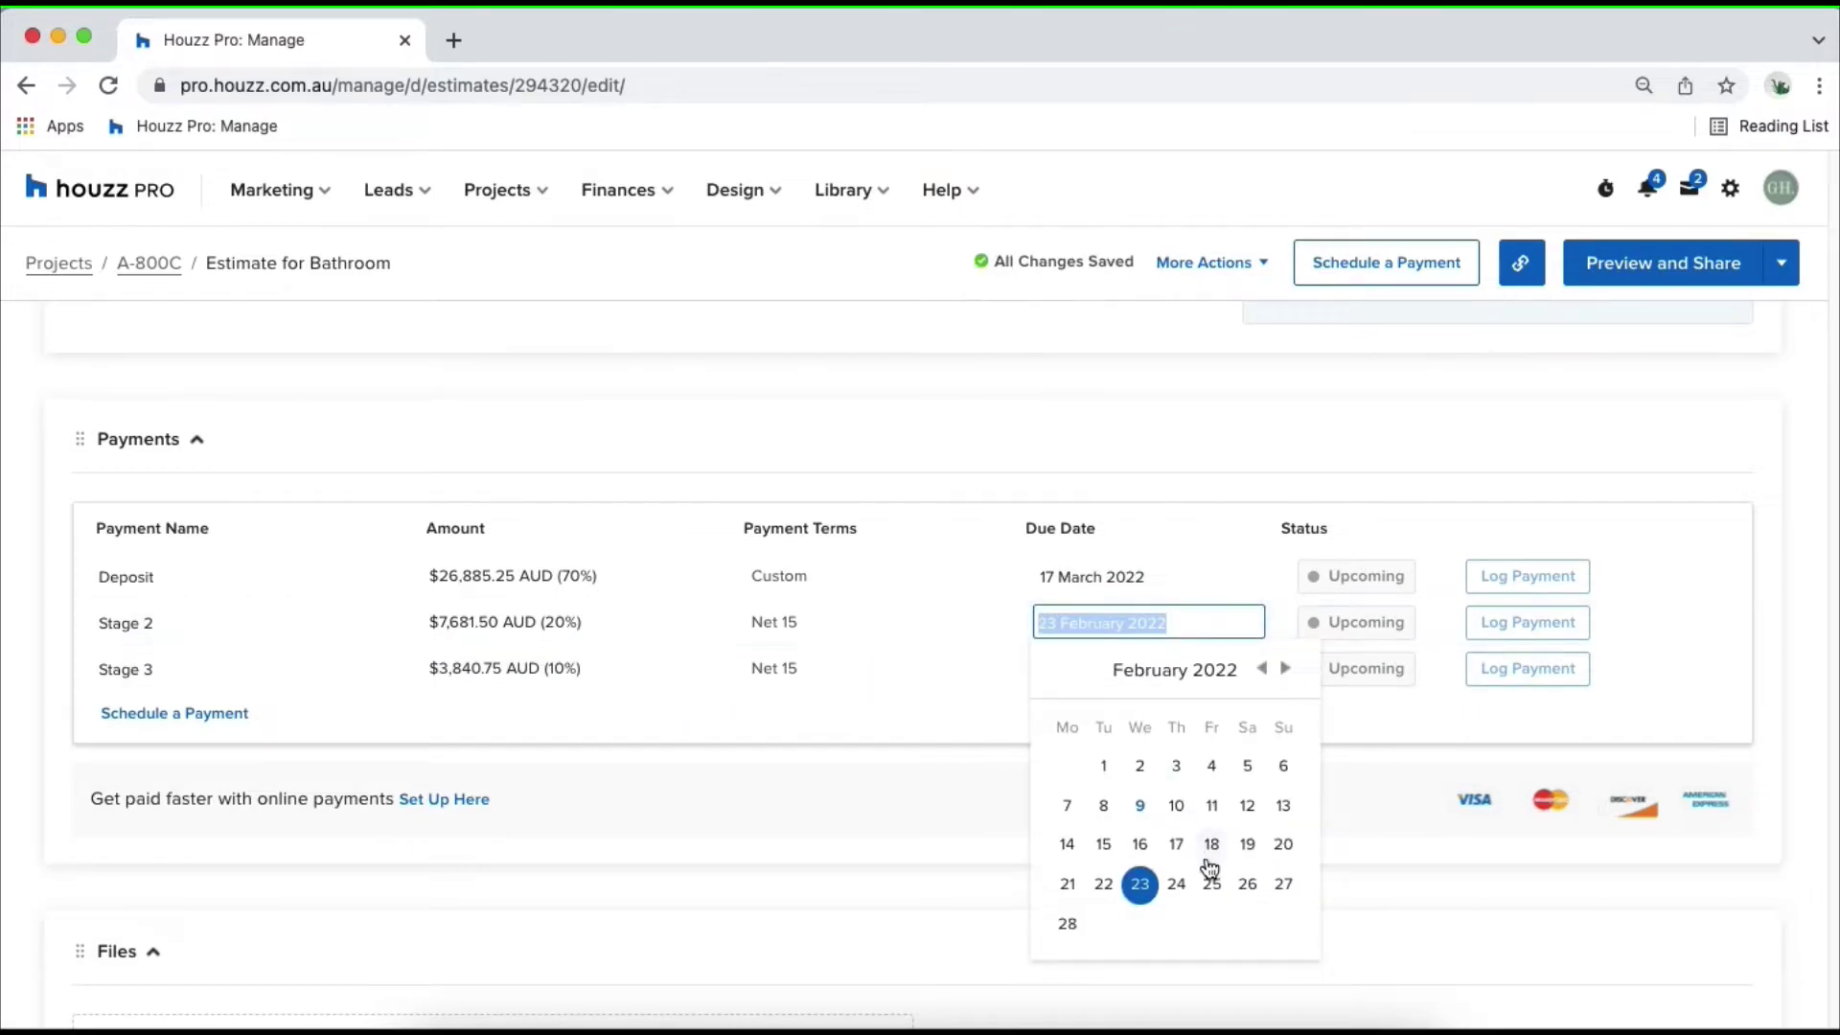
left_click(1178, 883)
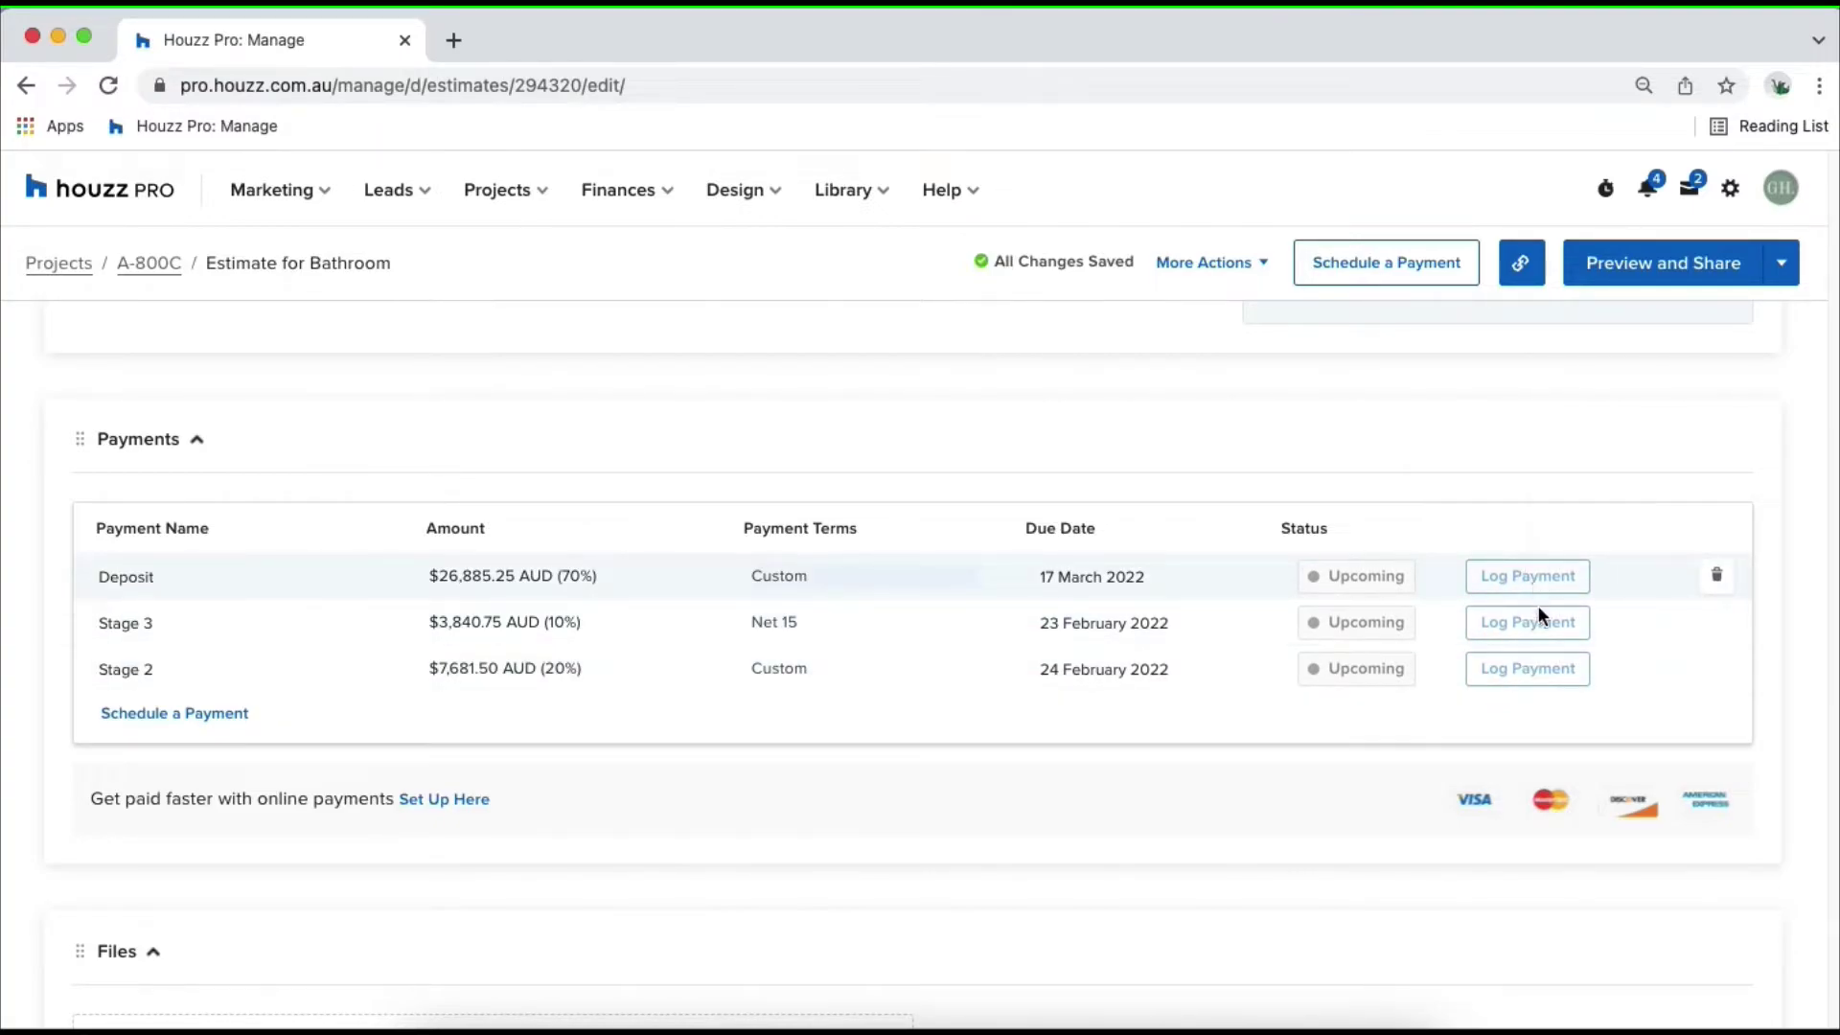
scroll(1241, 750, "down", 5)
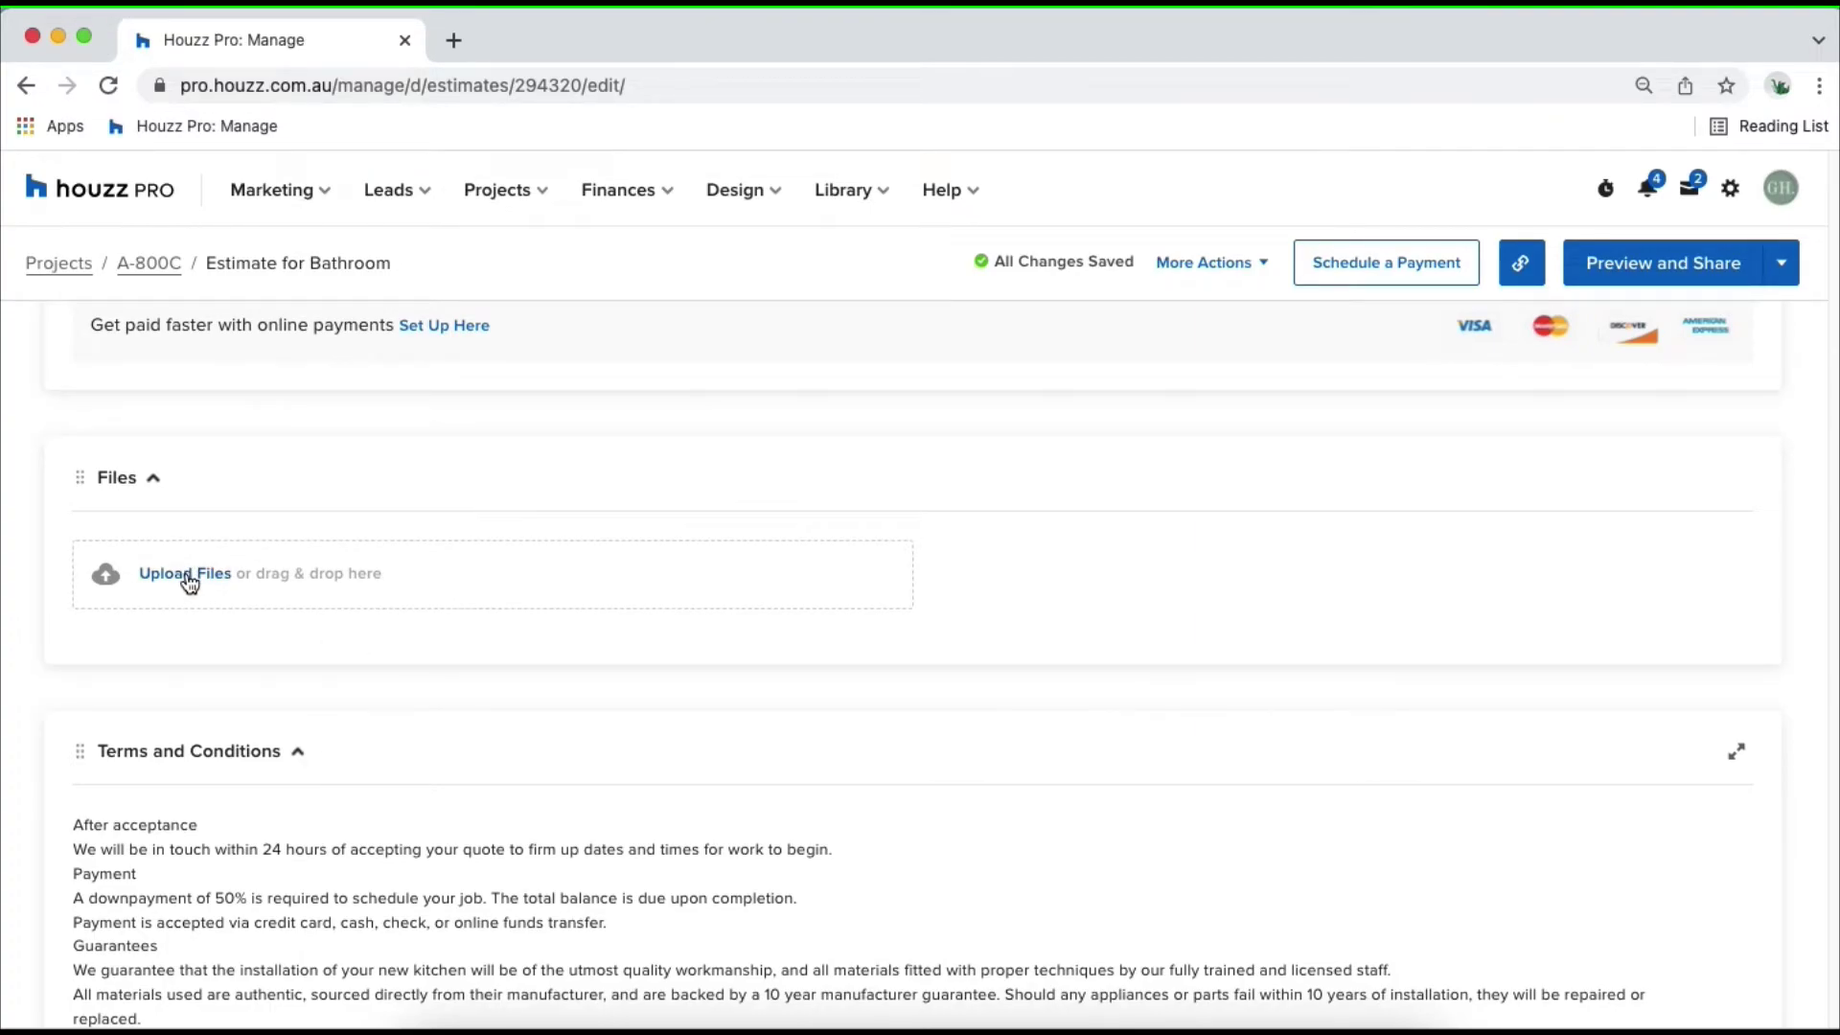
- Upload Build Logo.png through the Files section's file dialog
left_click(202, 575)
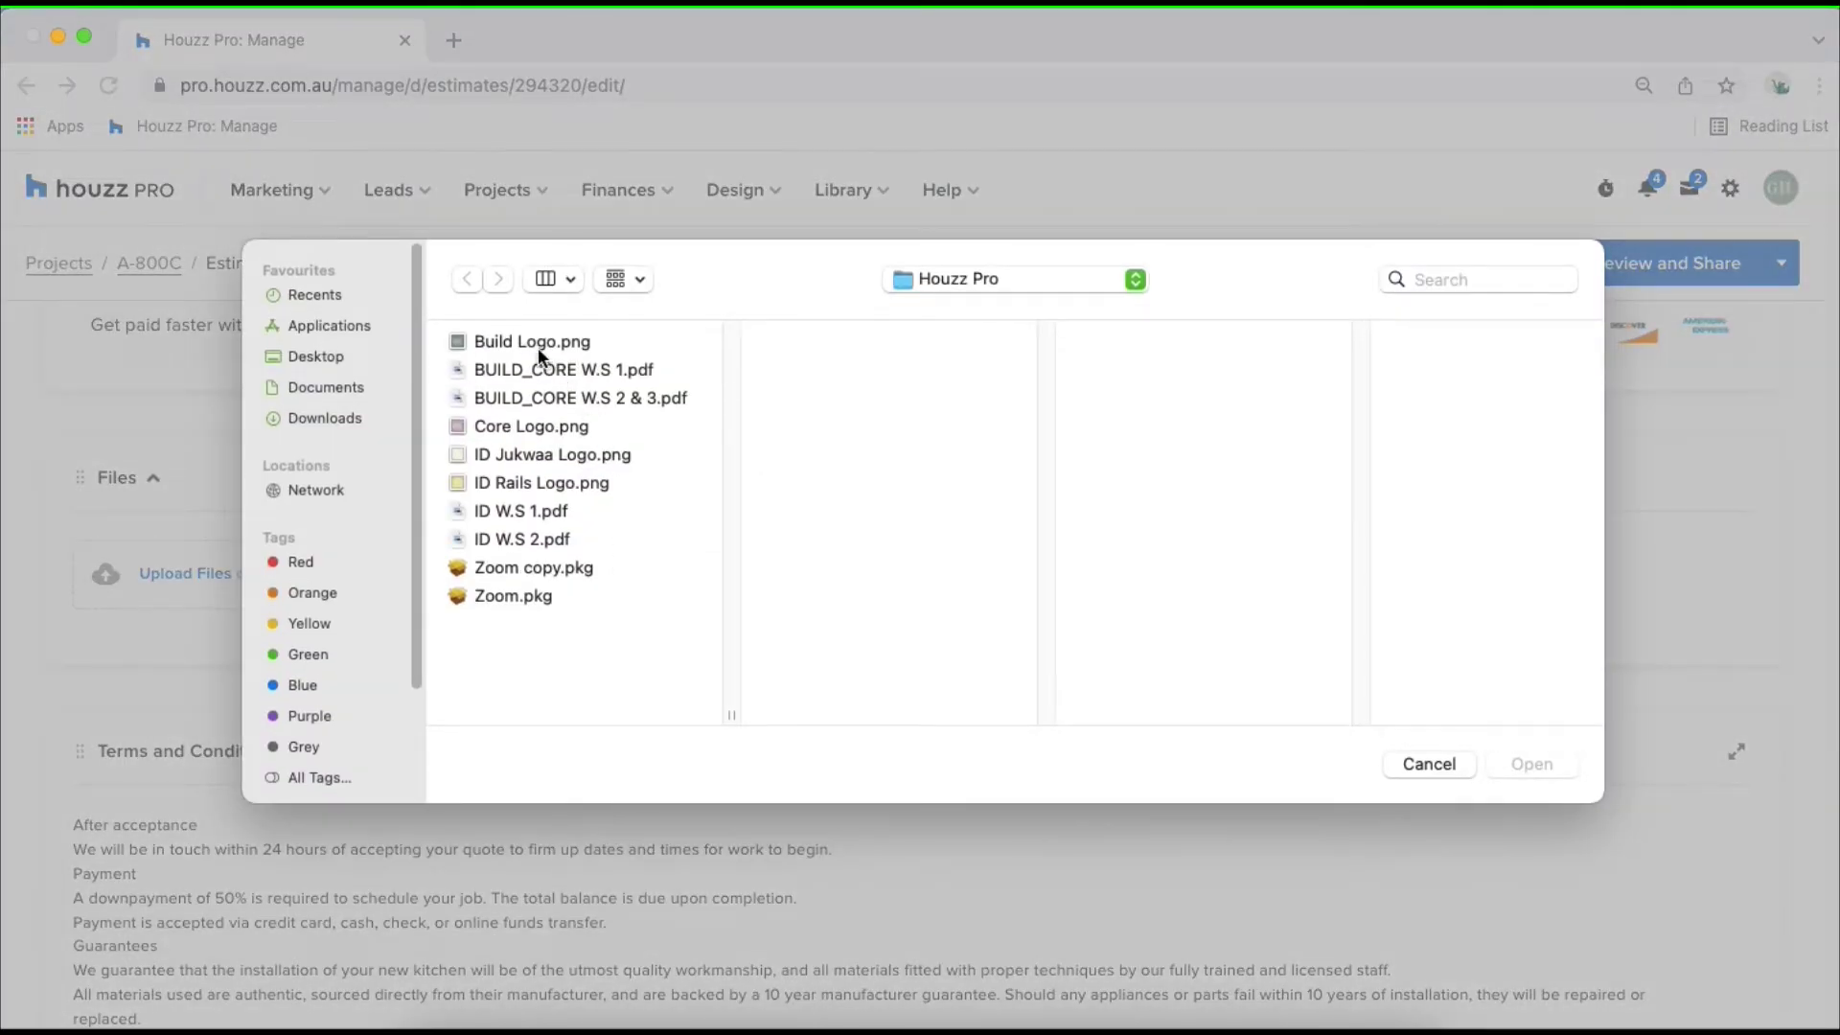
left_click(538, 347)
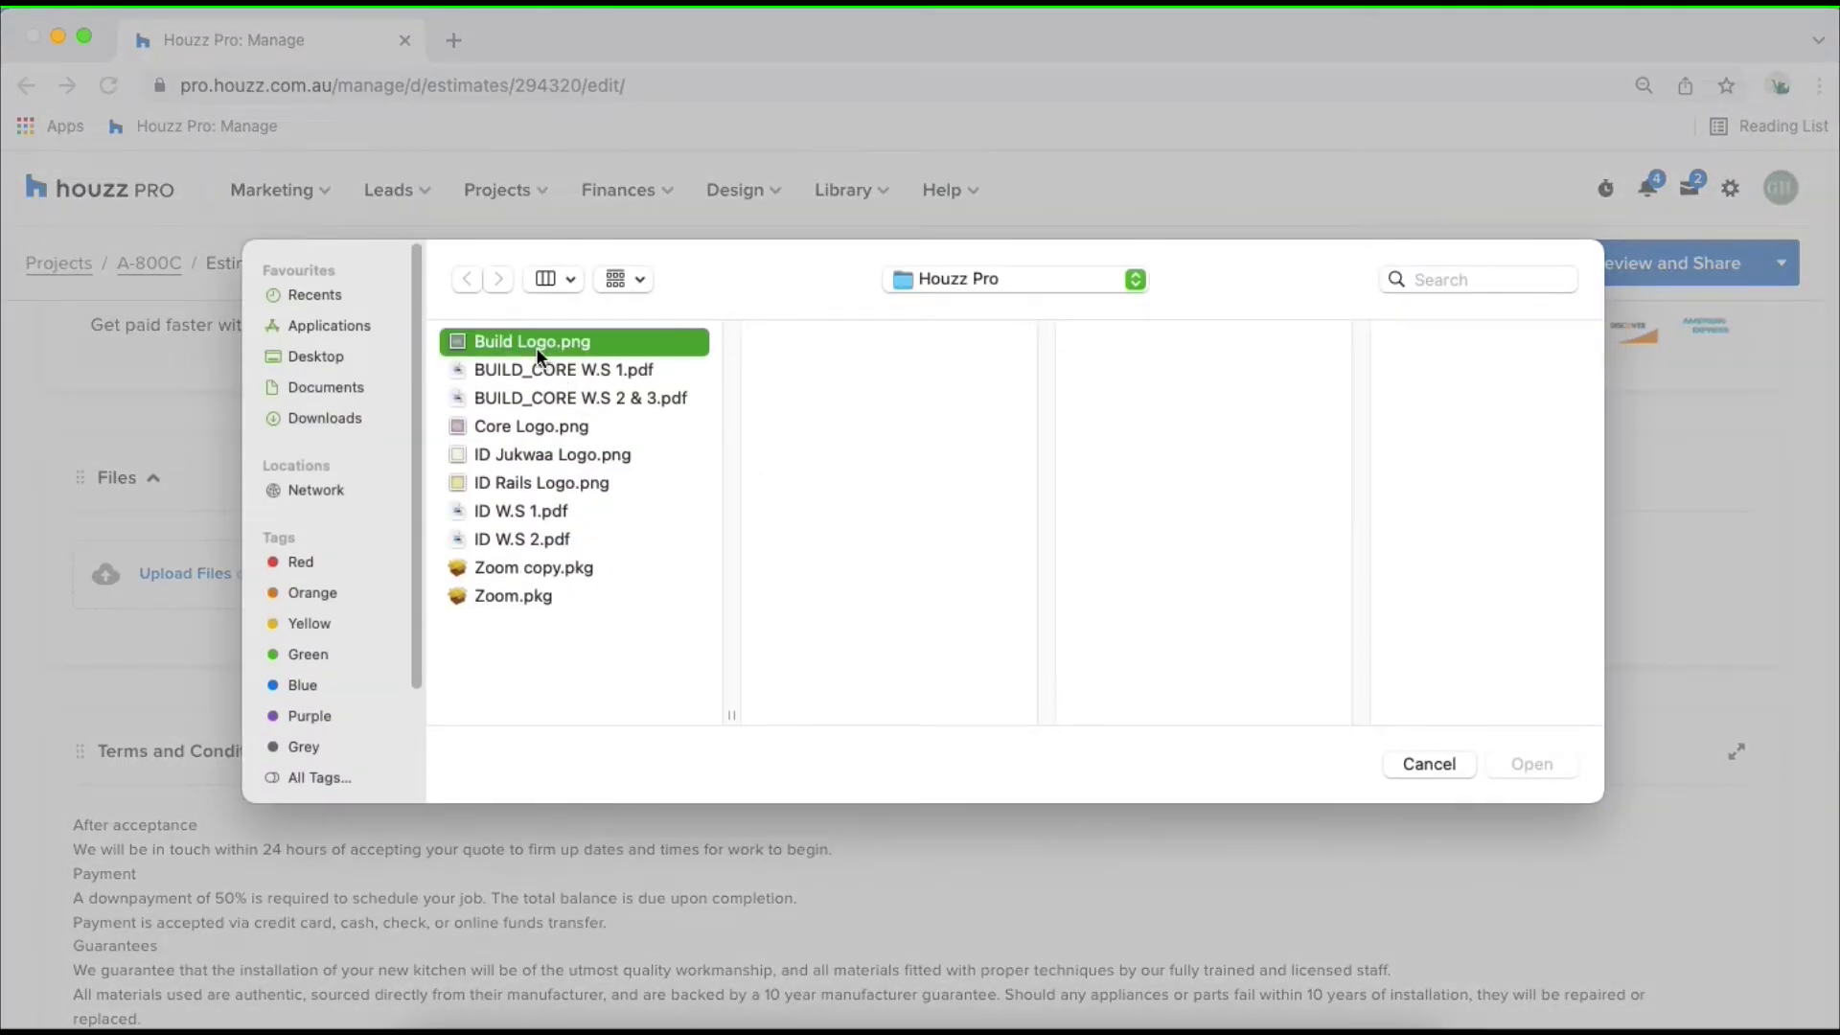
double_click(537, 347)
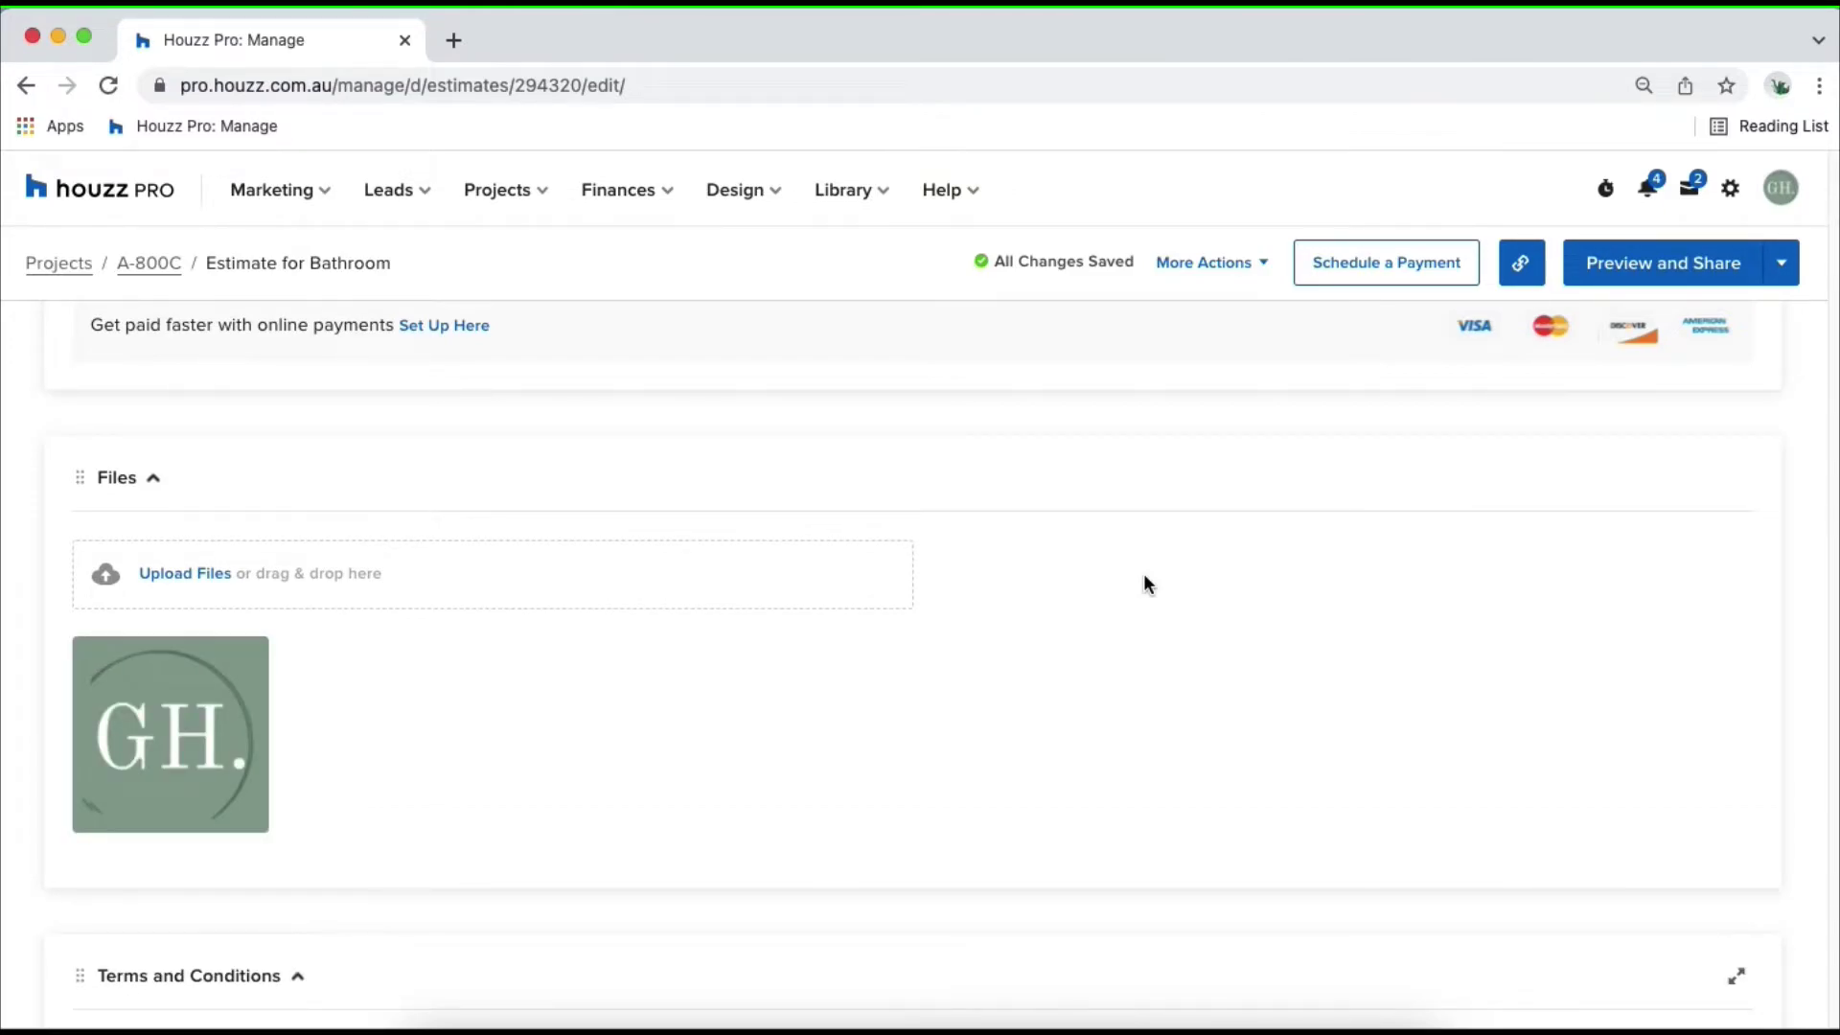
scroll(1223, 560, "down", 5)
scroll(1223, 563, "down", 2)
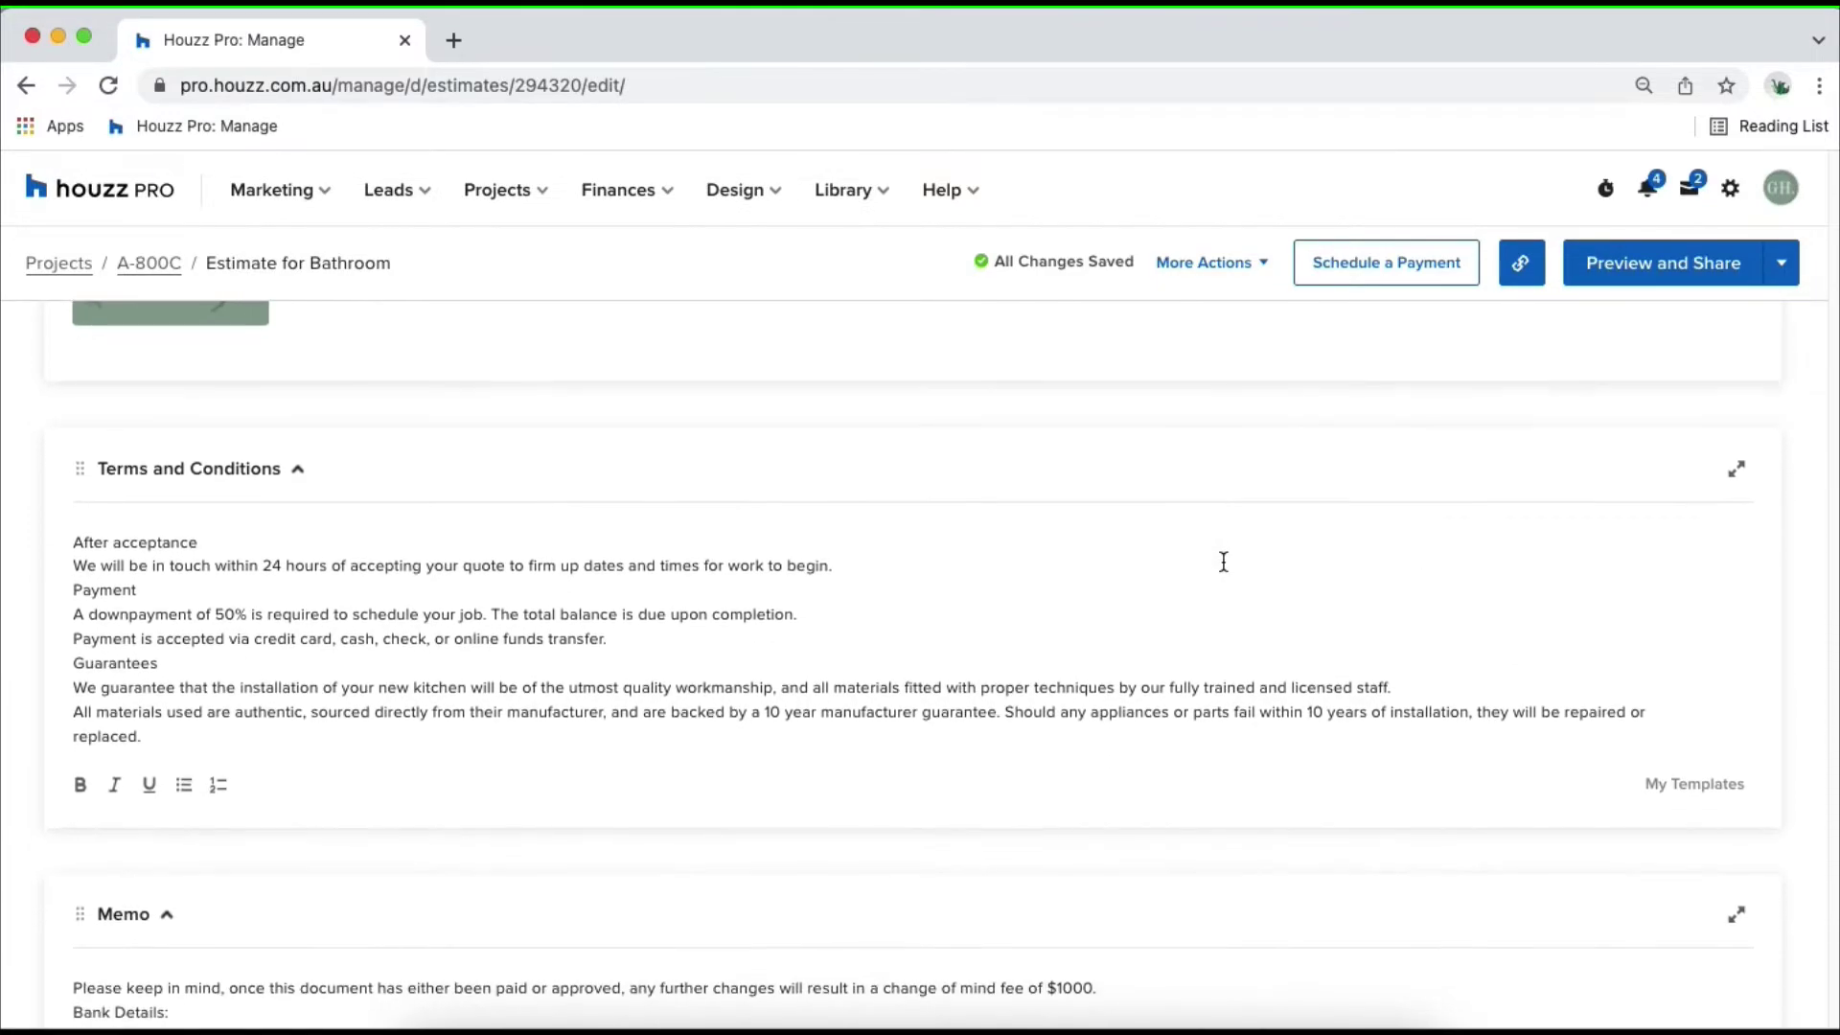
scroll(1225, 562, "down", 1)
left_click(1679, 758)
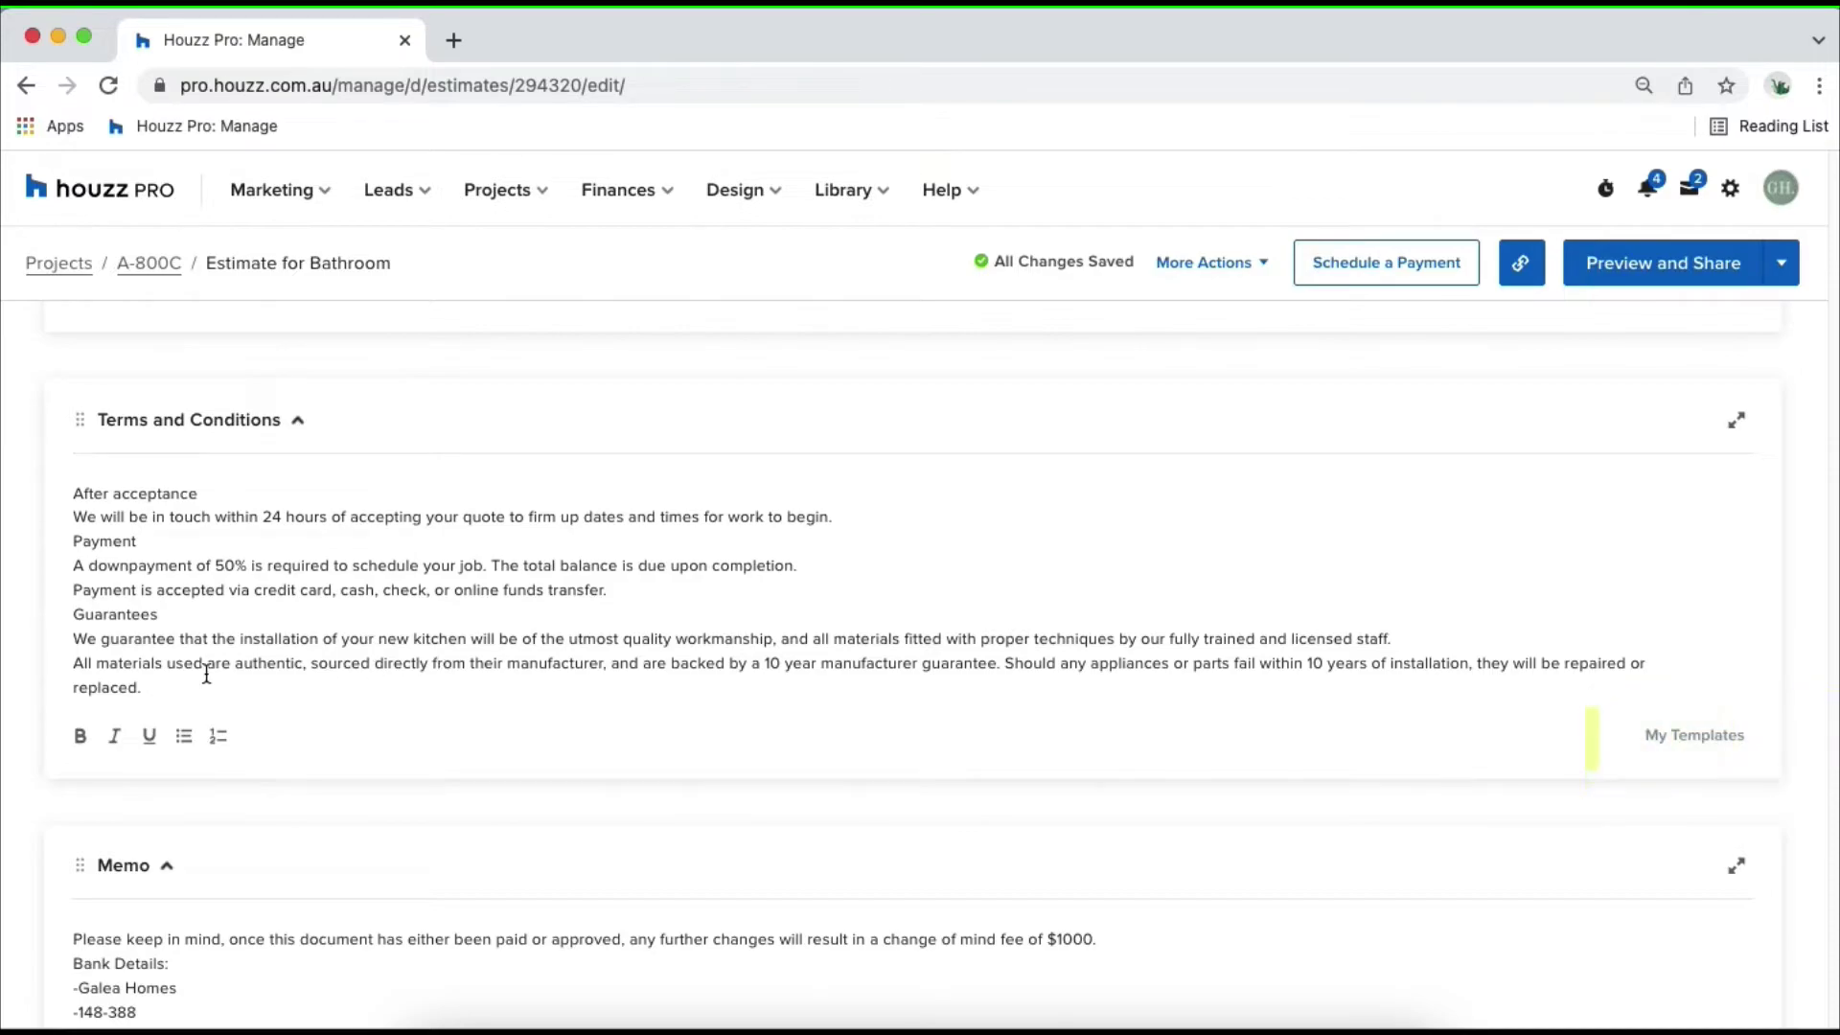
left_click_drag(143, 687, 54, 456)
left_click(151, 547)
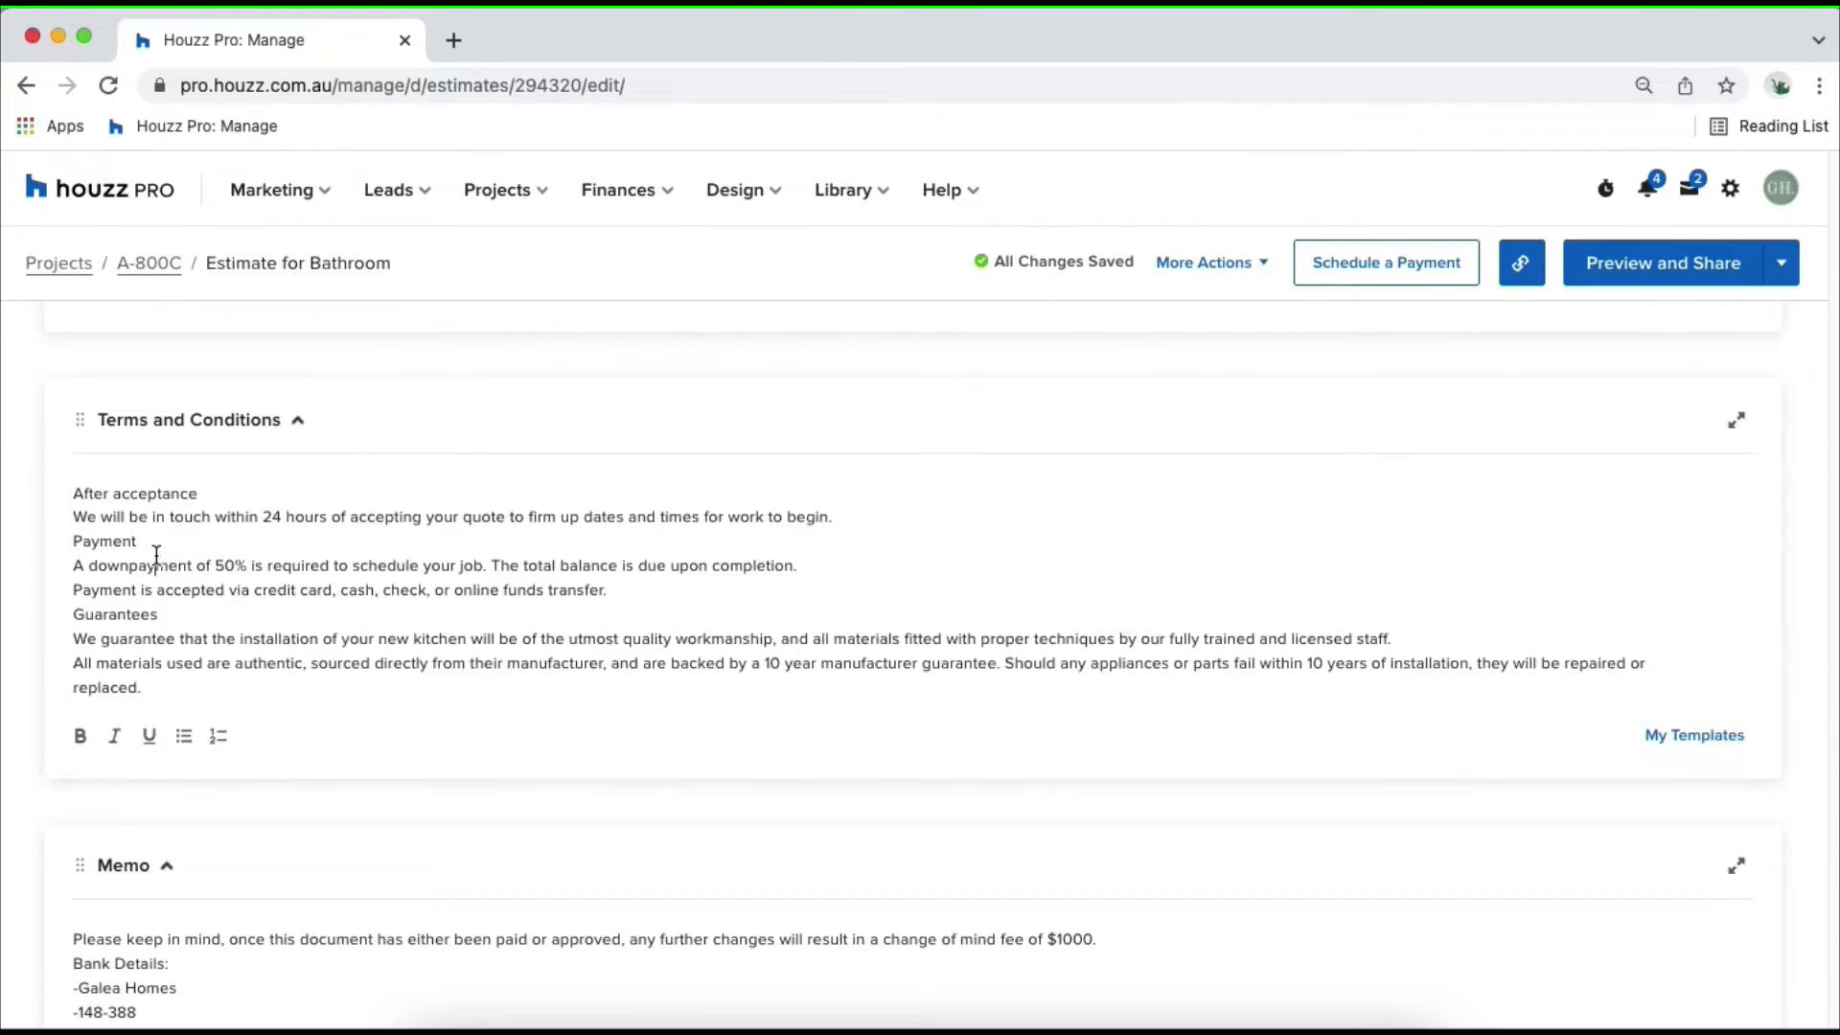
scroll(154, 552, "down", 5)
scroll(158, 563, "down", 2)
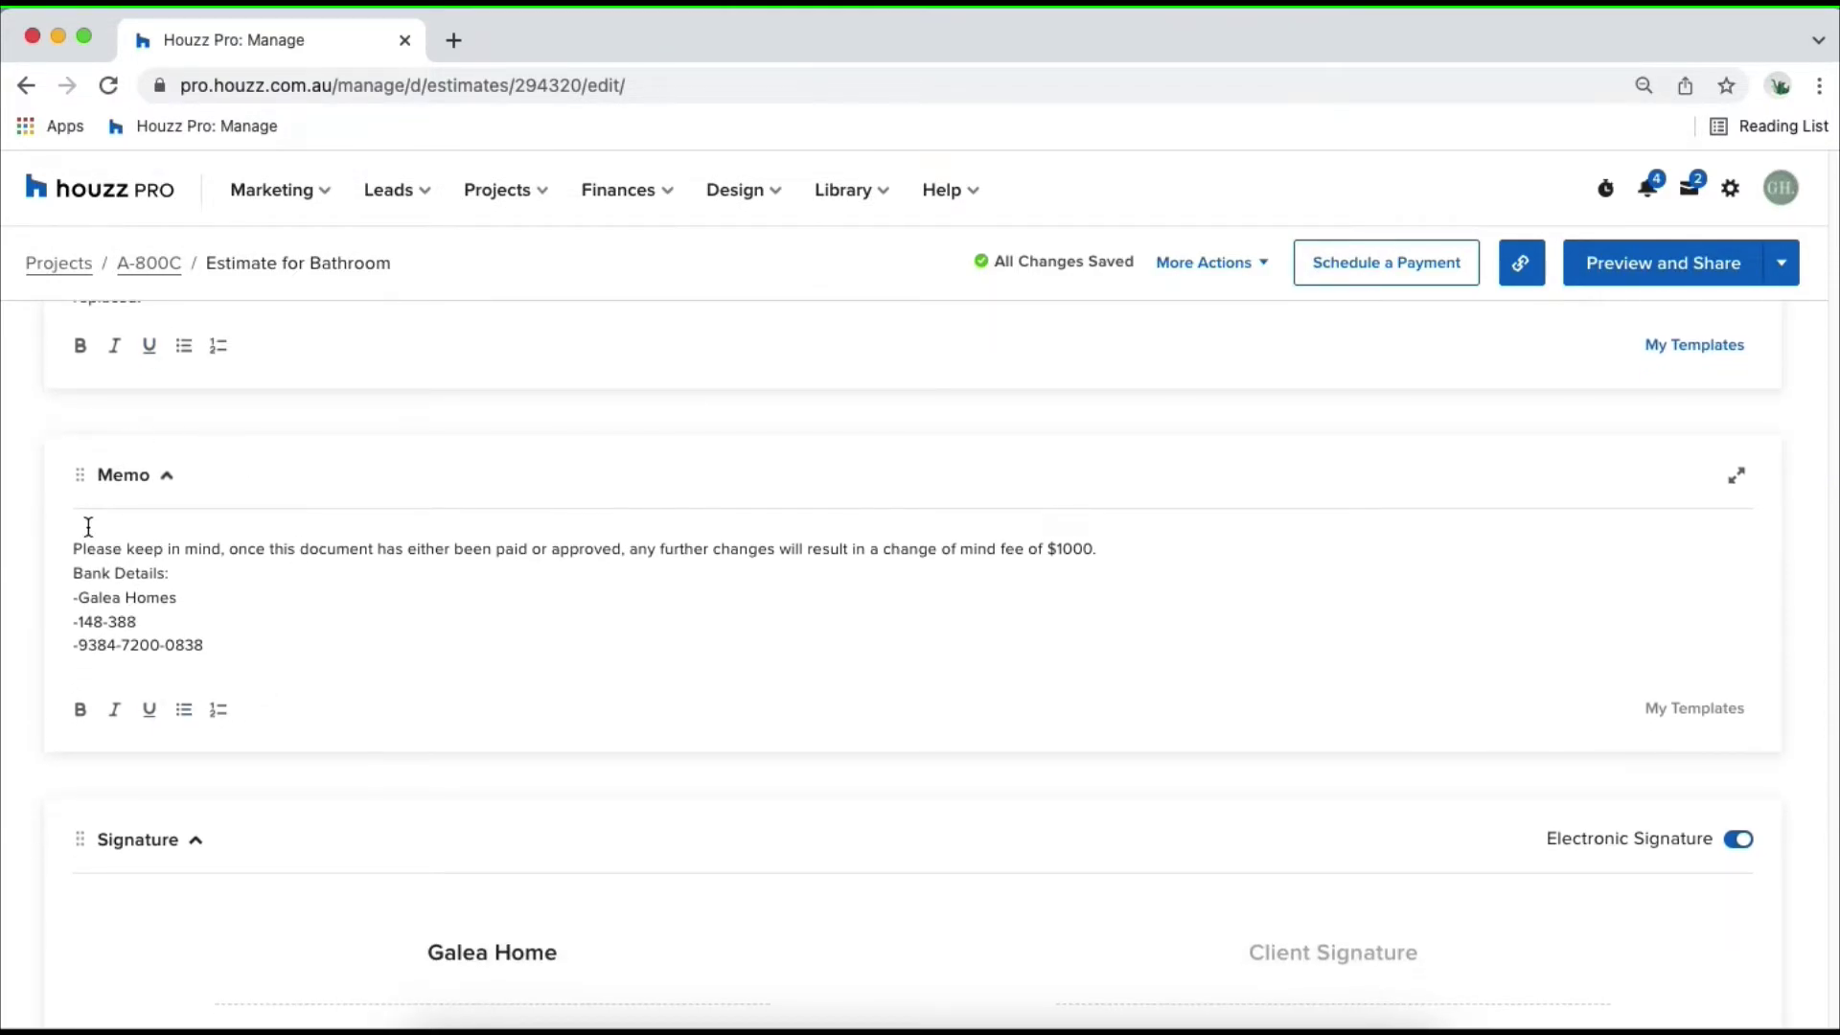
scroll(148, 522, "down", 4)
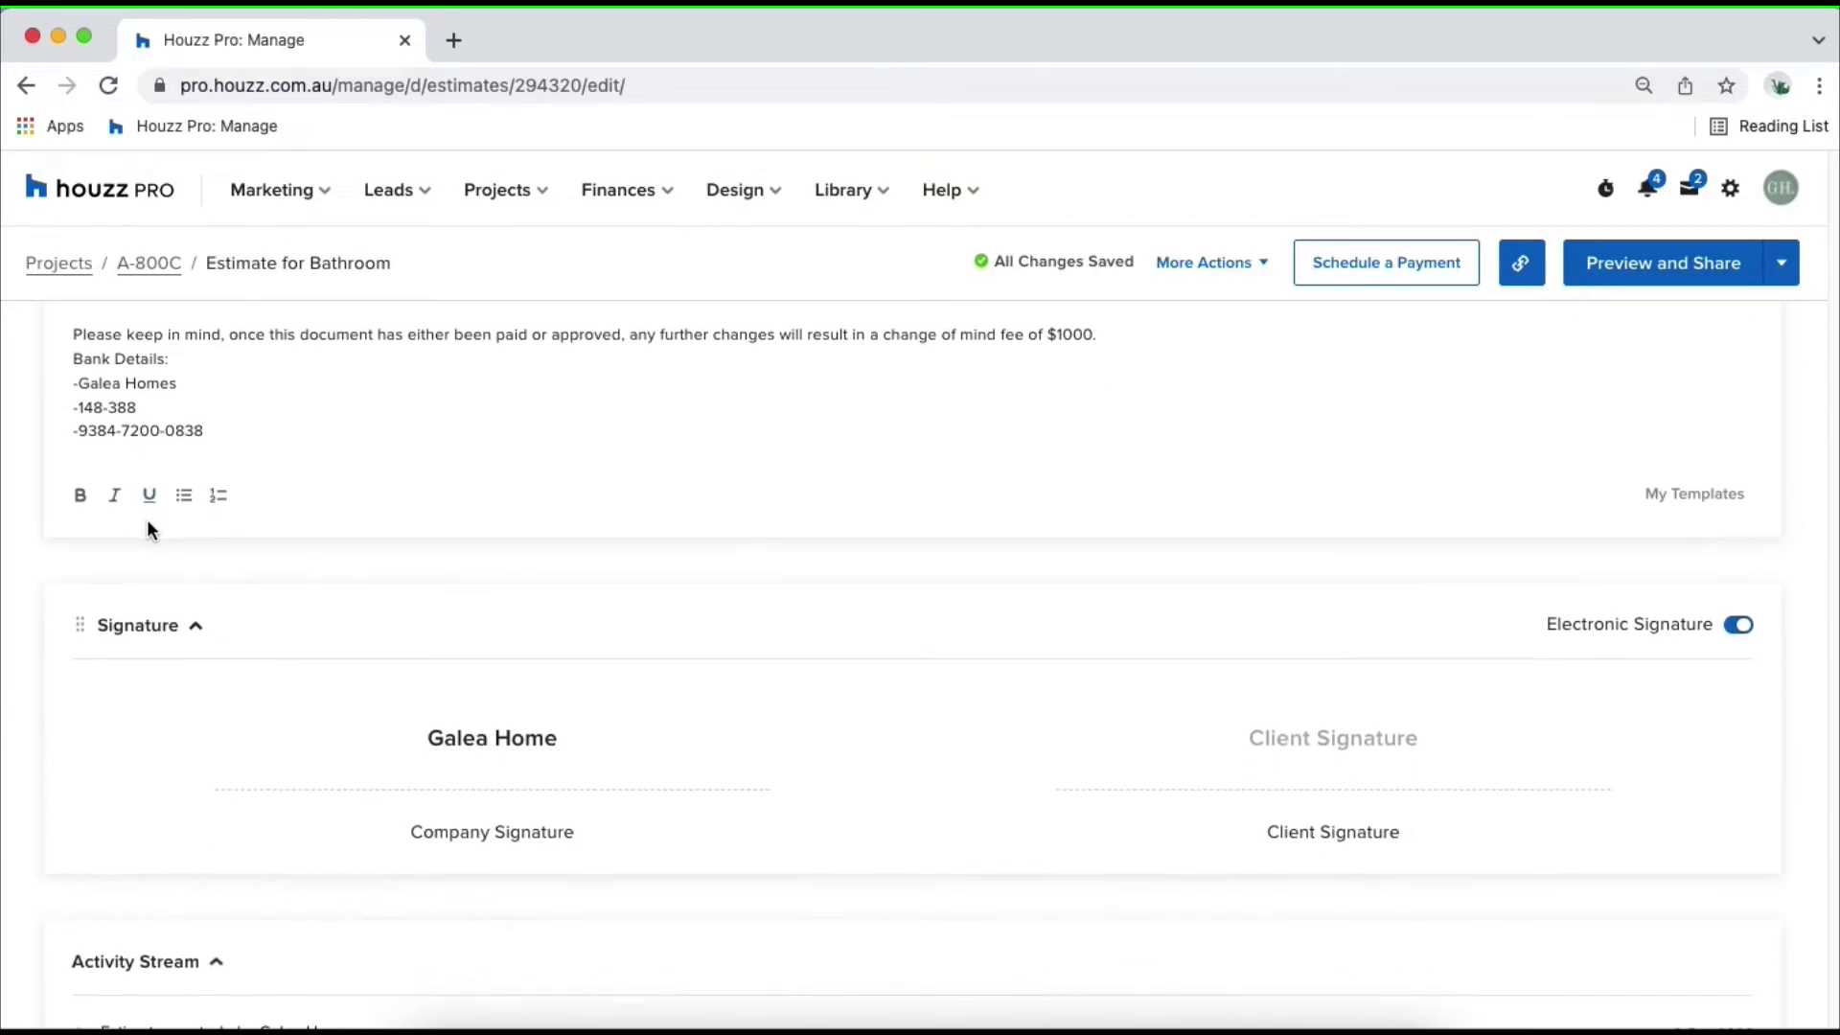
scroll(643, 589, "down", 1)
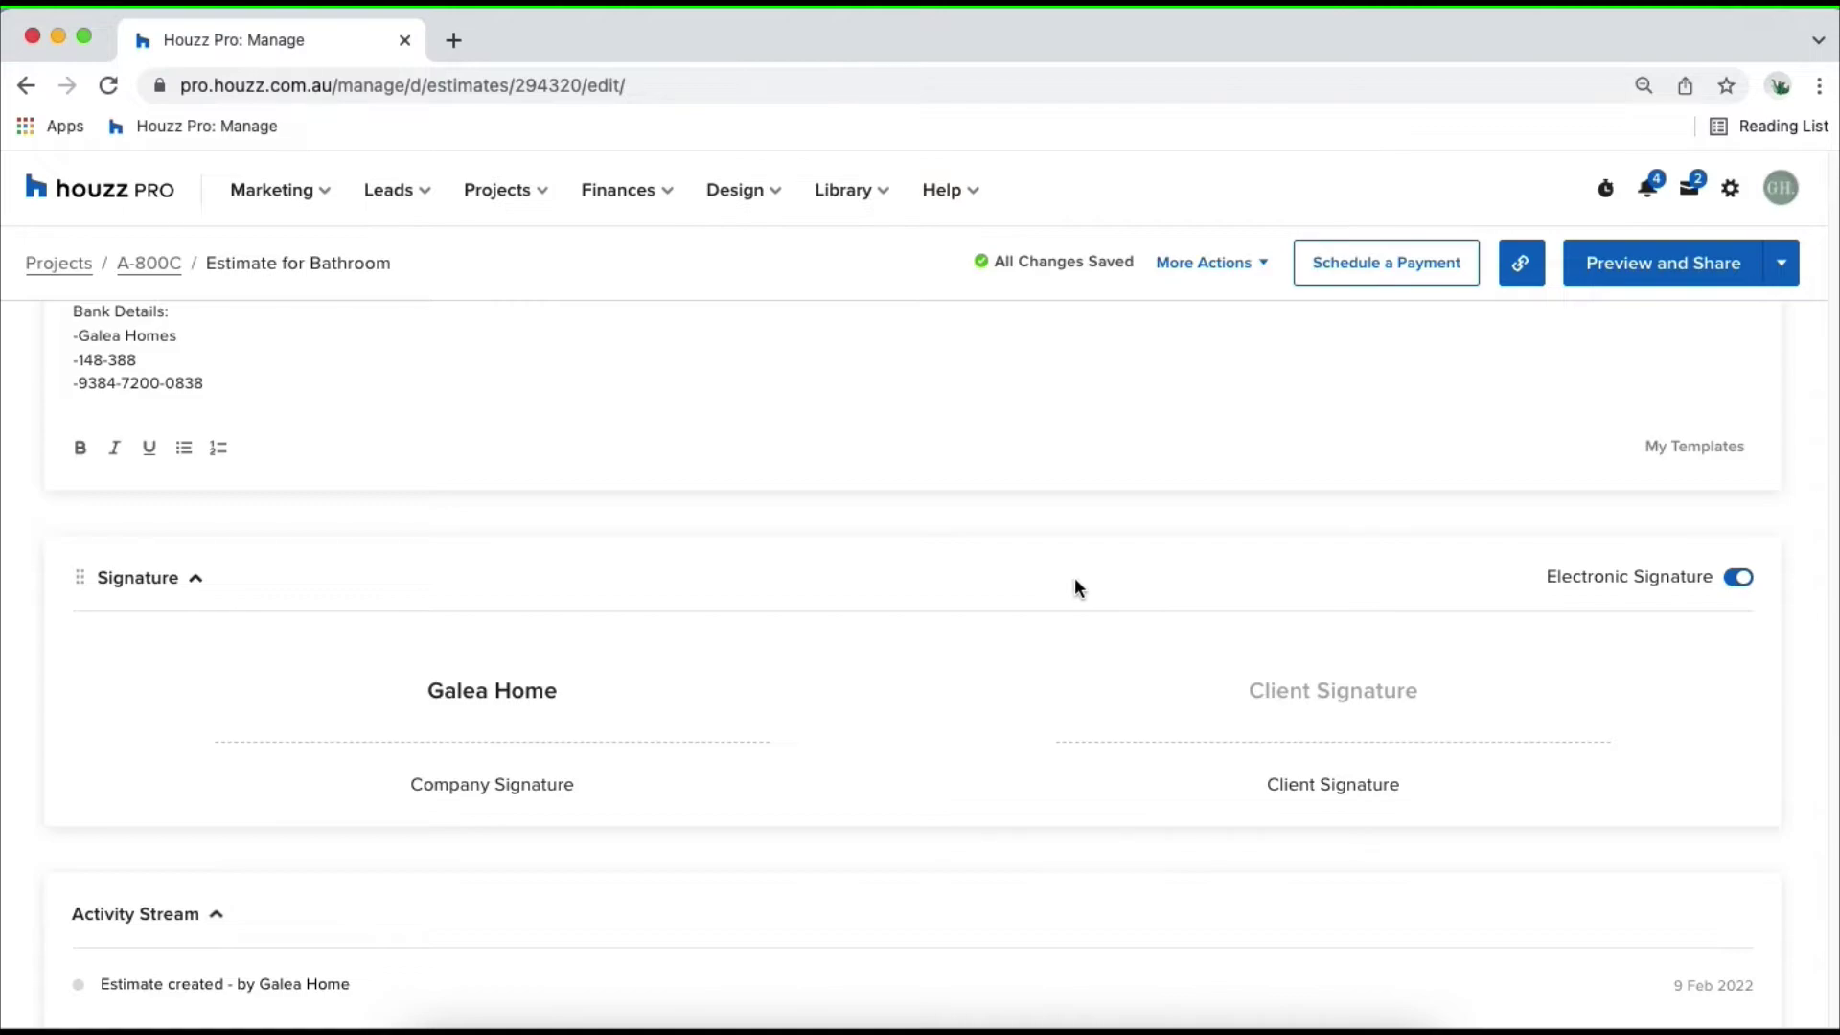
scroll(1788, 537, "down", 1)
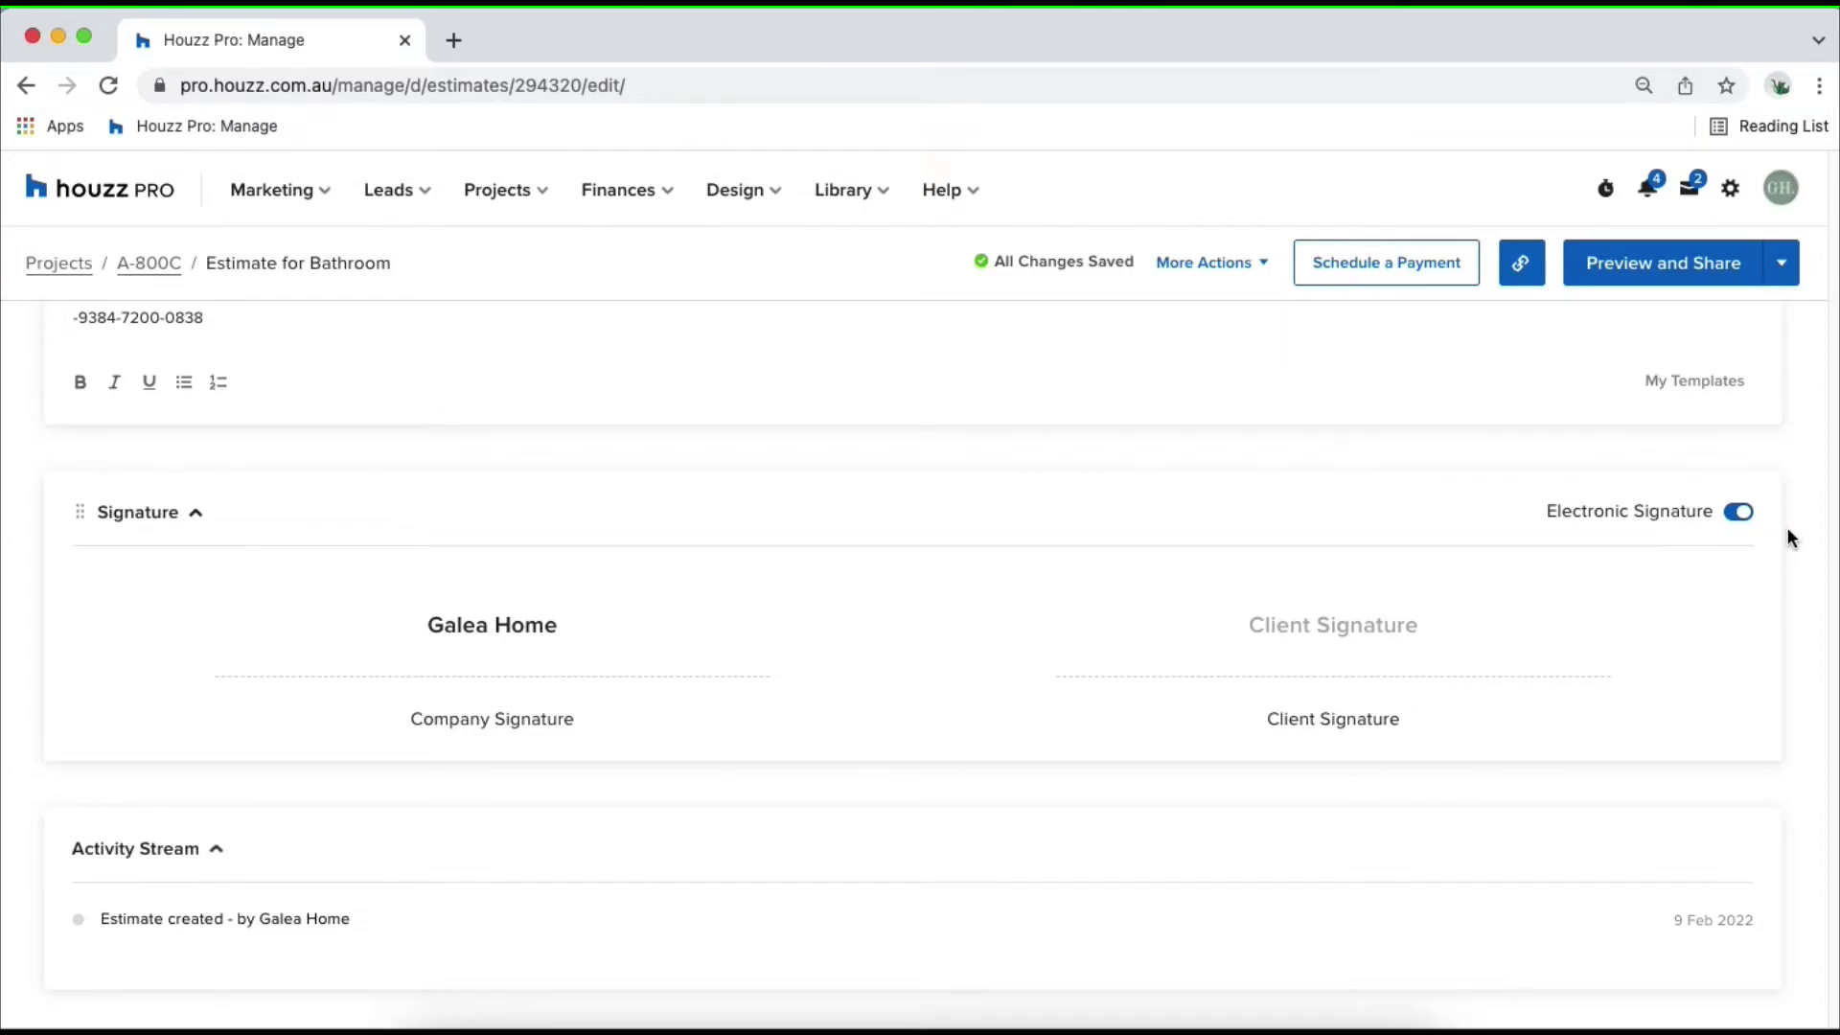
scroll(1789, 542, "up", 10)
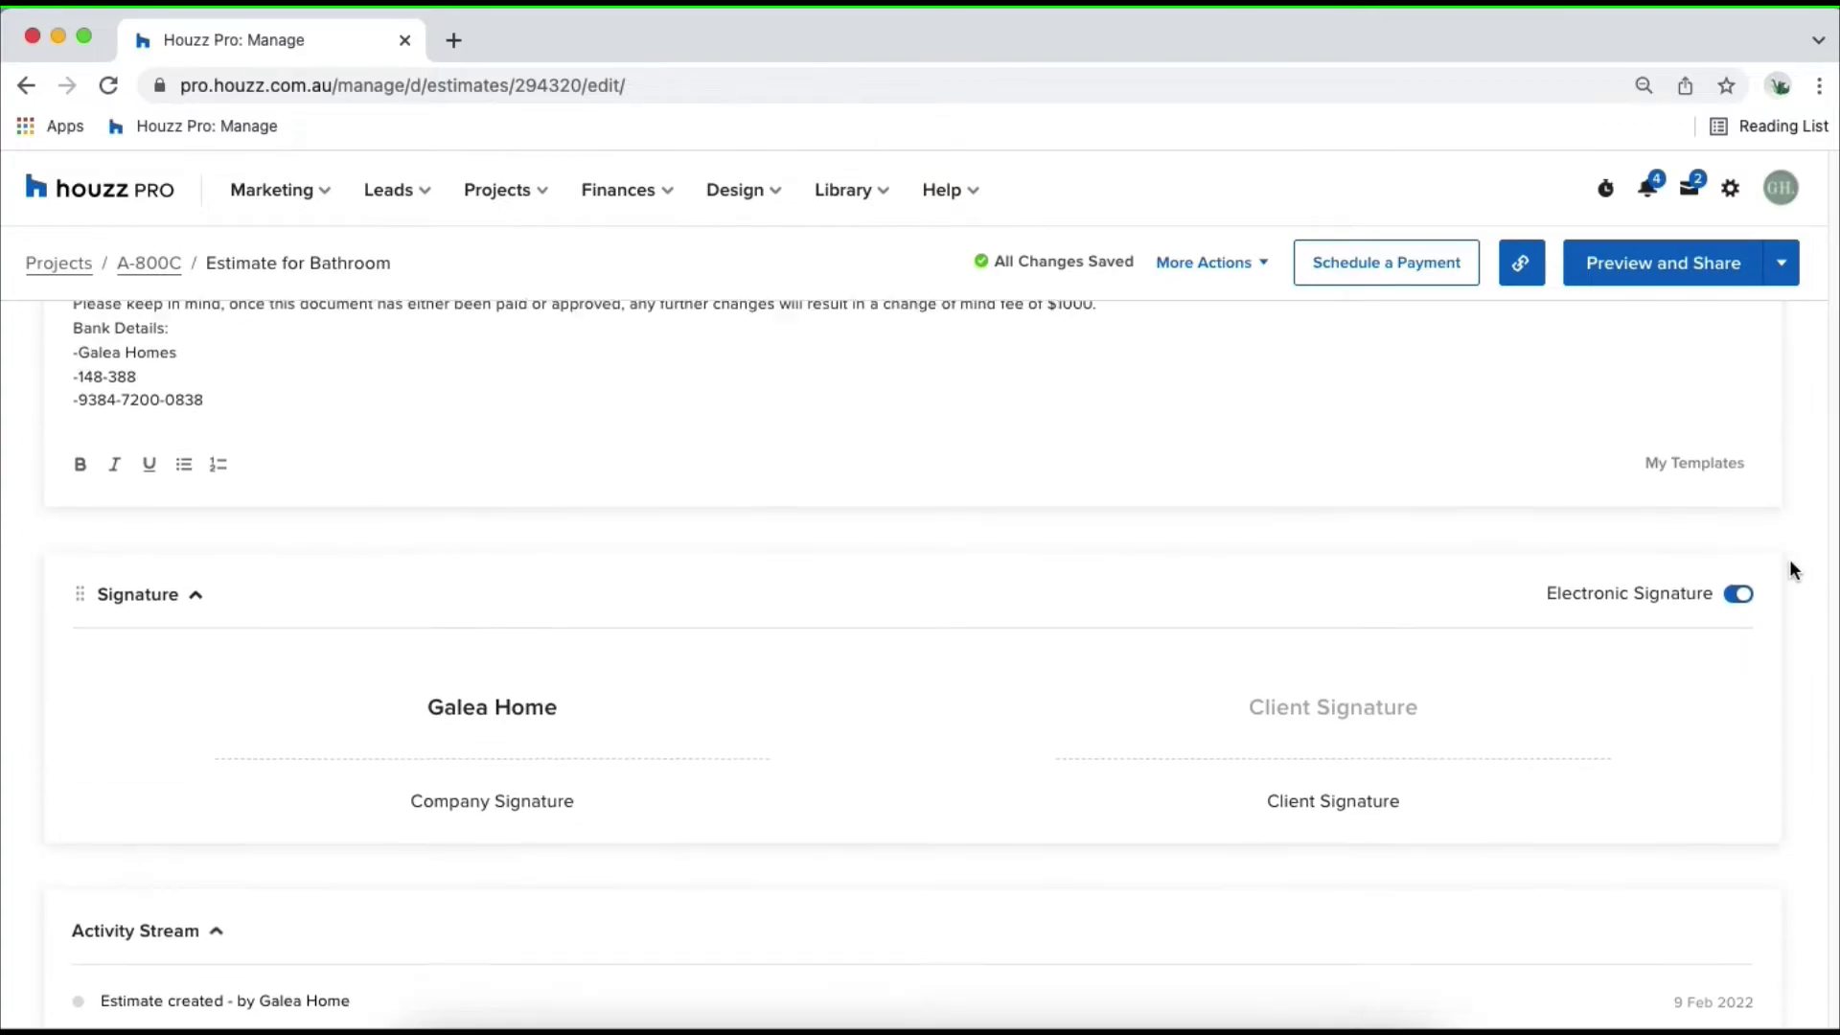
- Collapse General Info, Items, Payments and Files, move Payments above Items, then expand Payments
scroll(1793, 570, "up", 15)
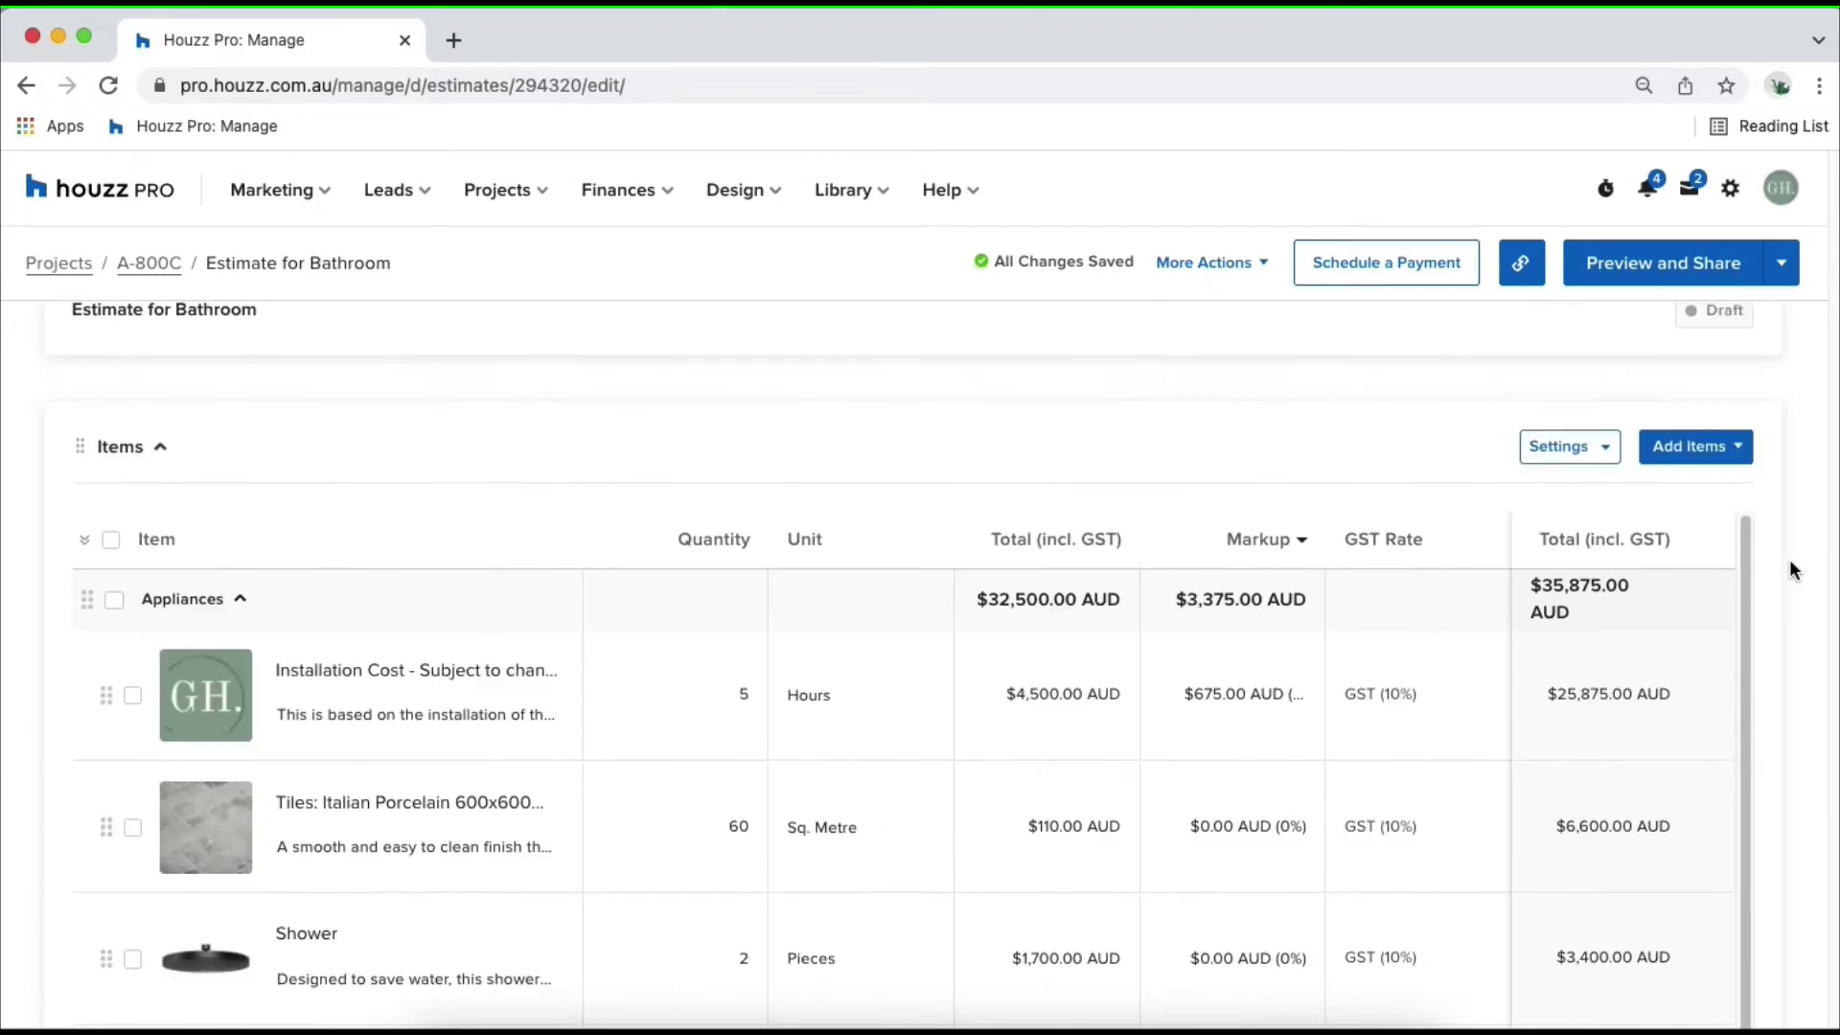
scroll(729, 511, "up", 2)
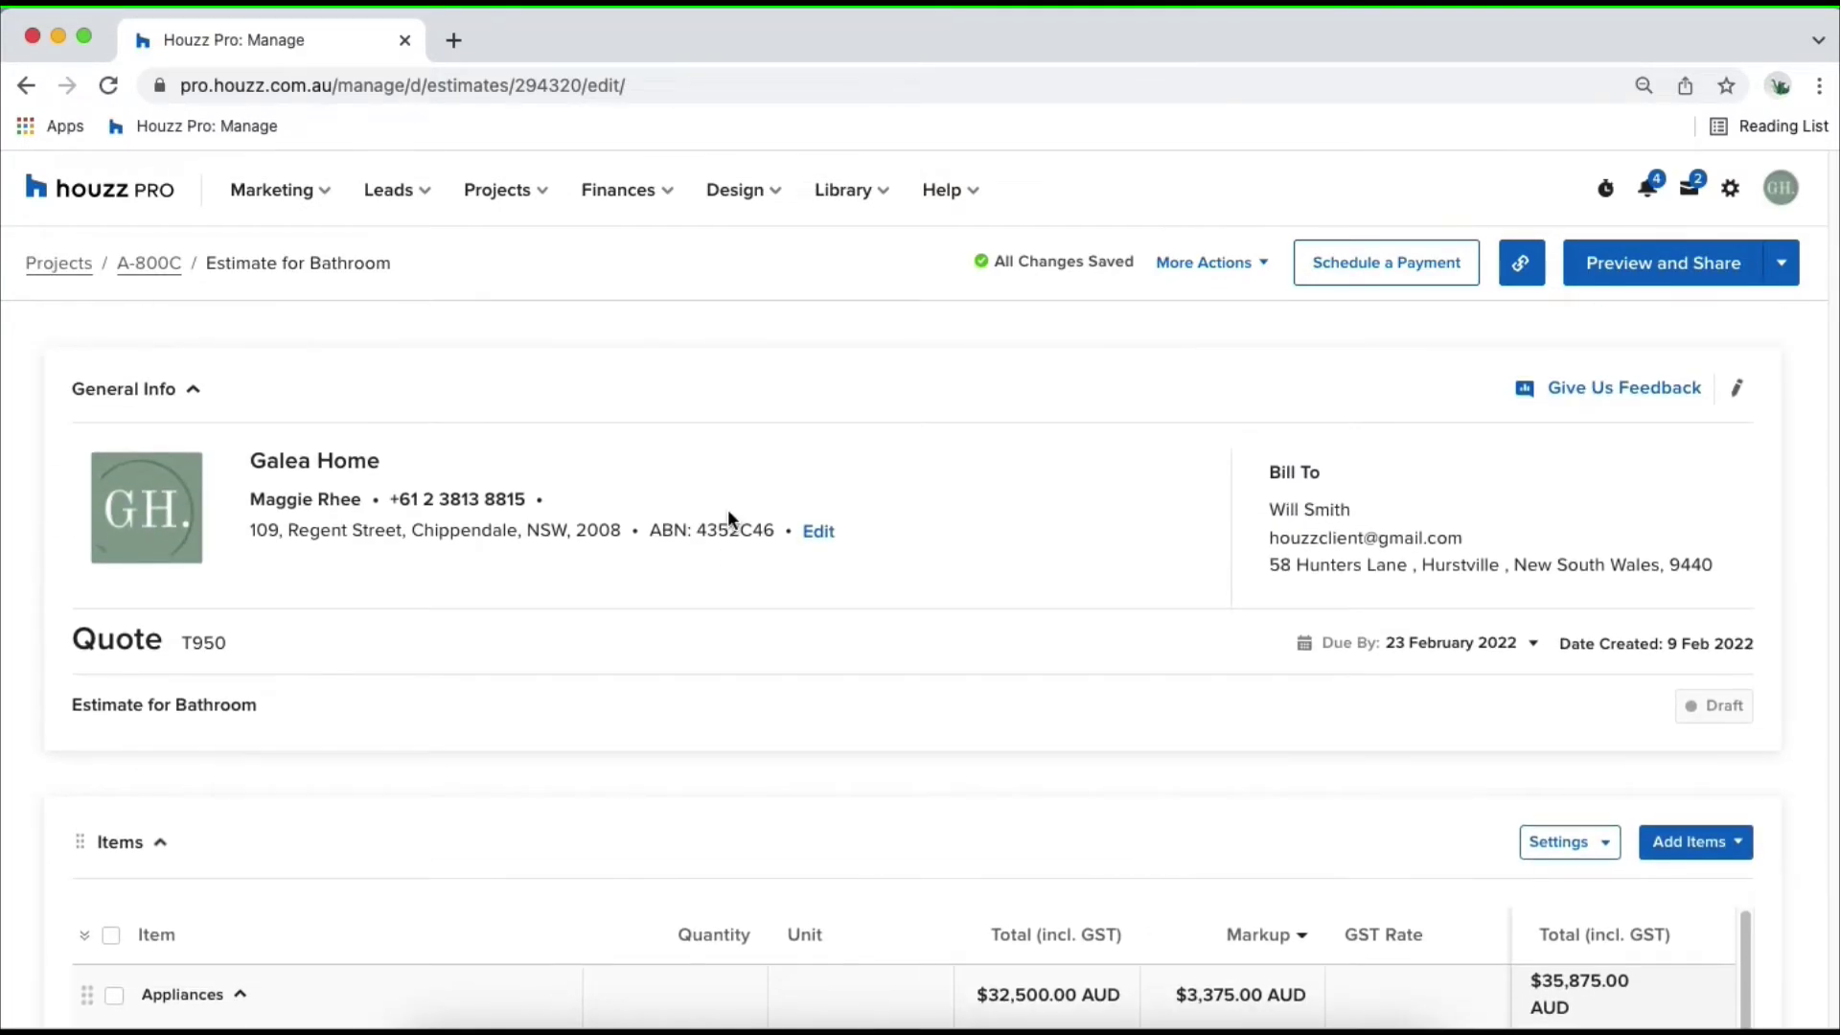
left_click(194, 393)
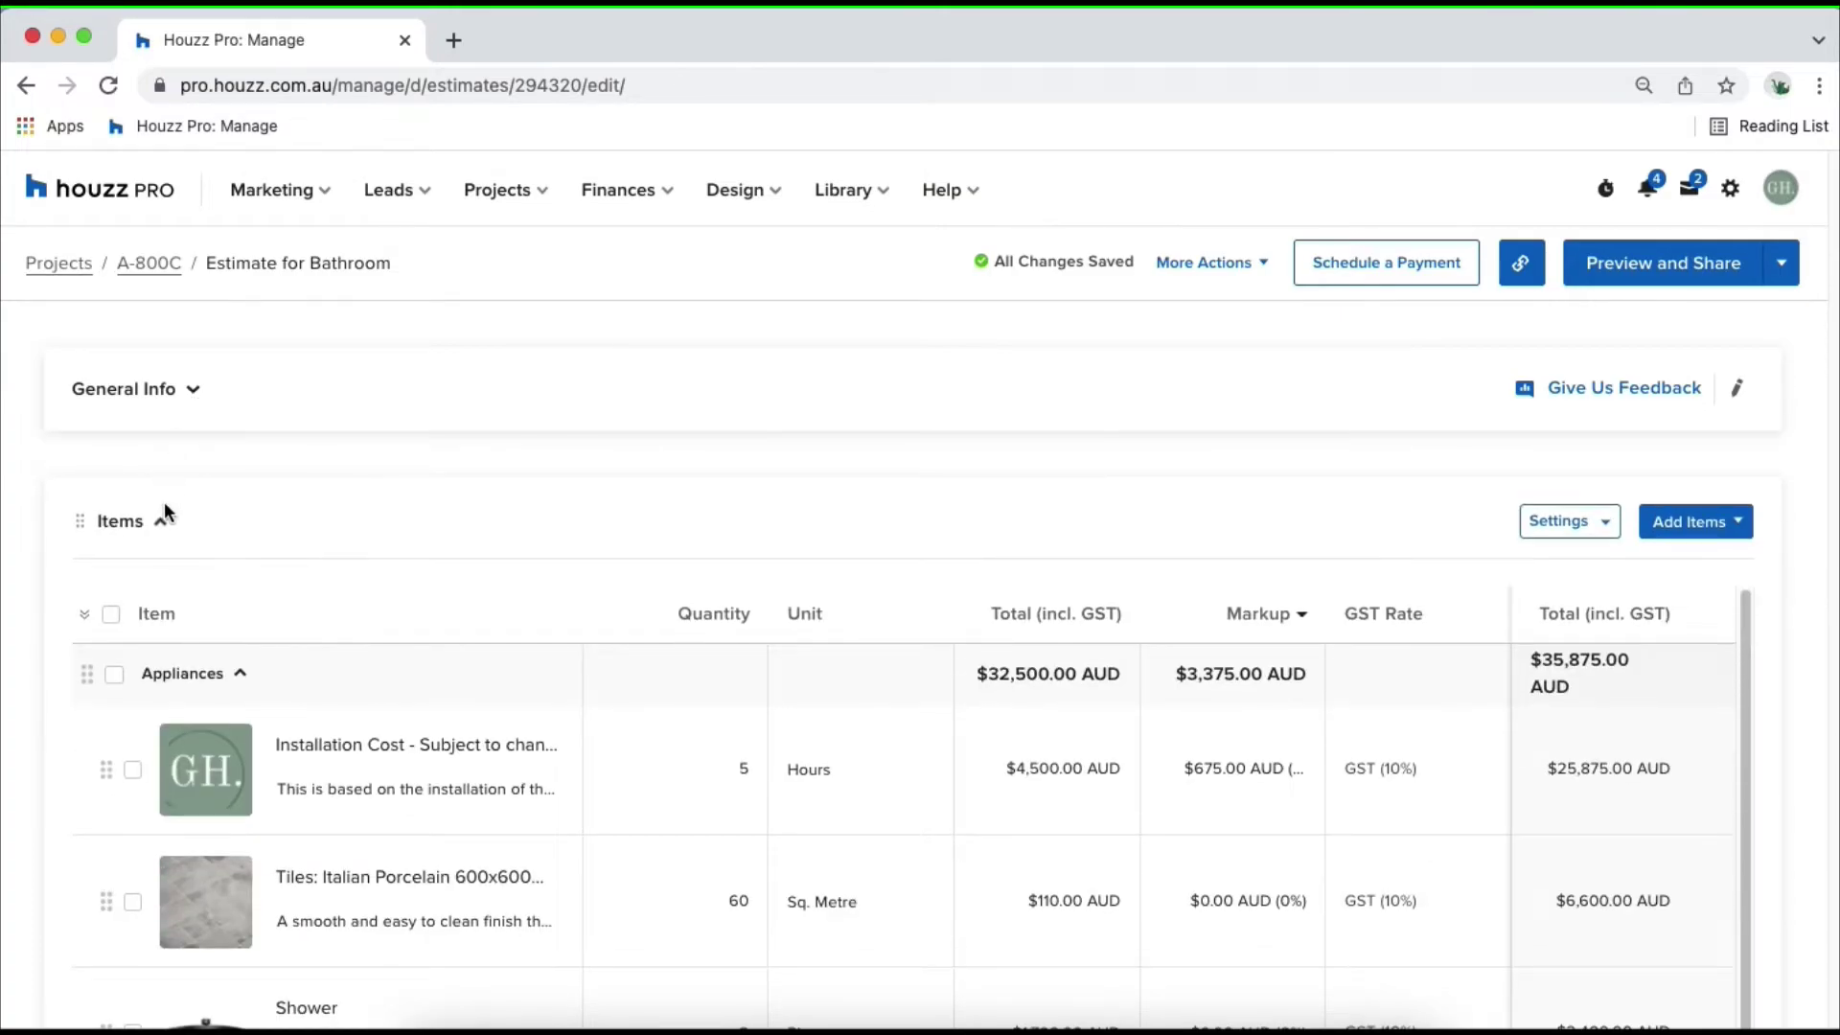
left_click(163, 518)
left_click(197, 651)
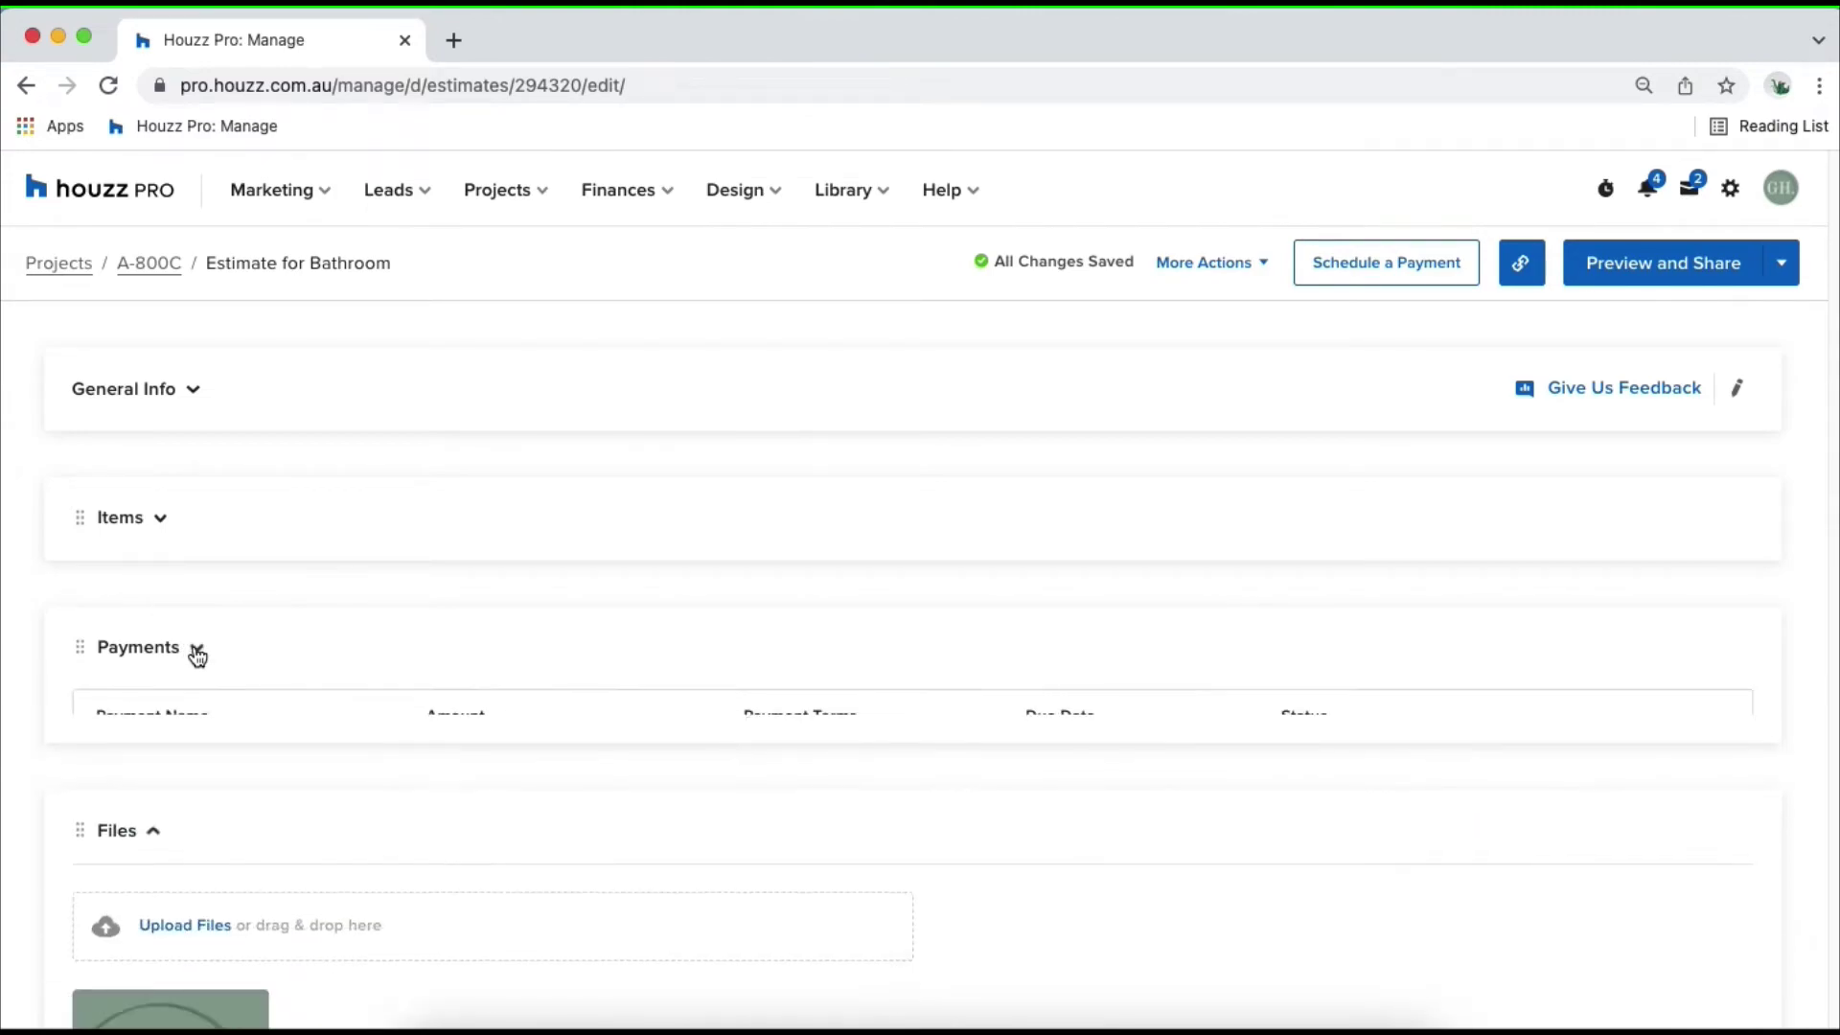
left_click(153, 776)
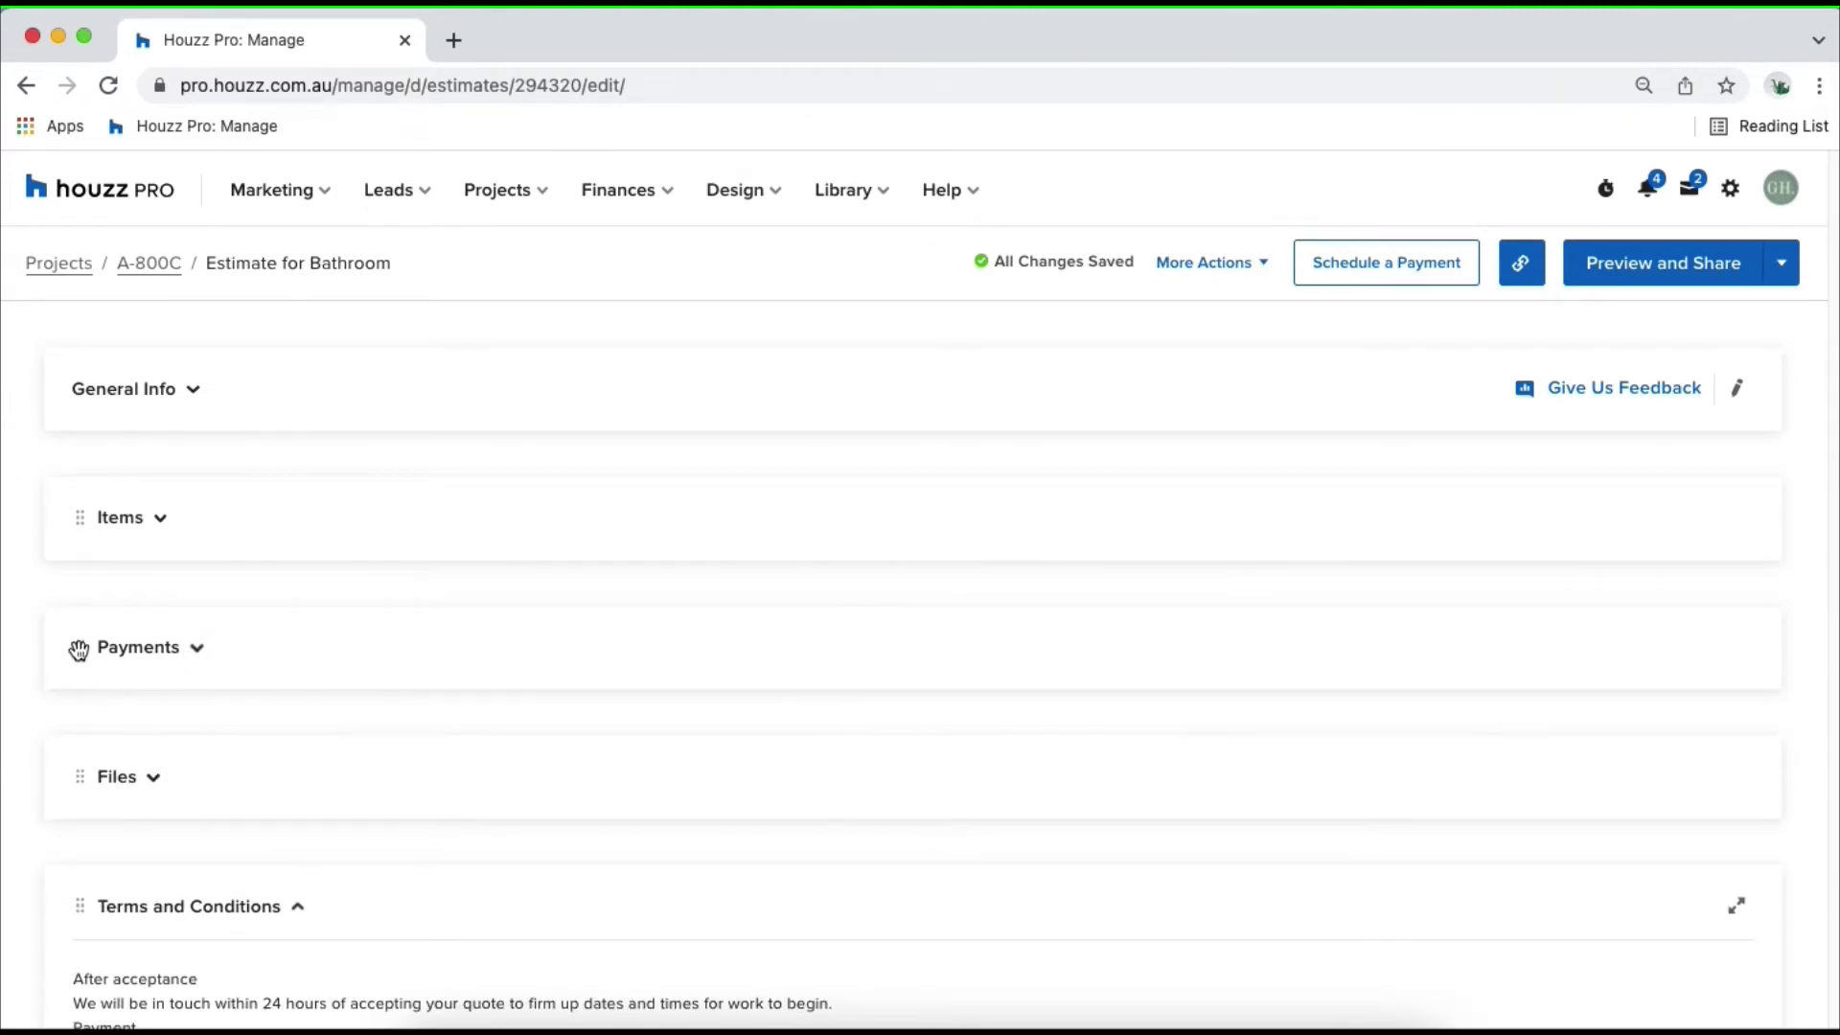
left_click_drag(79, 646, 65, 510)
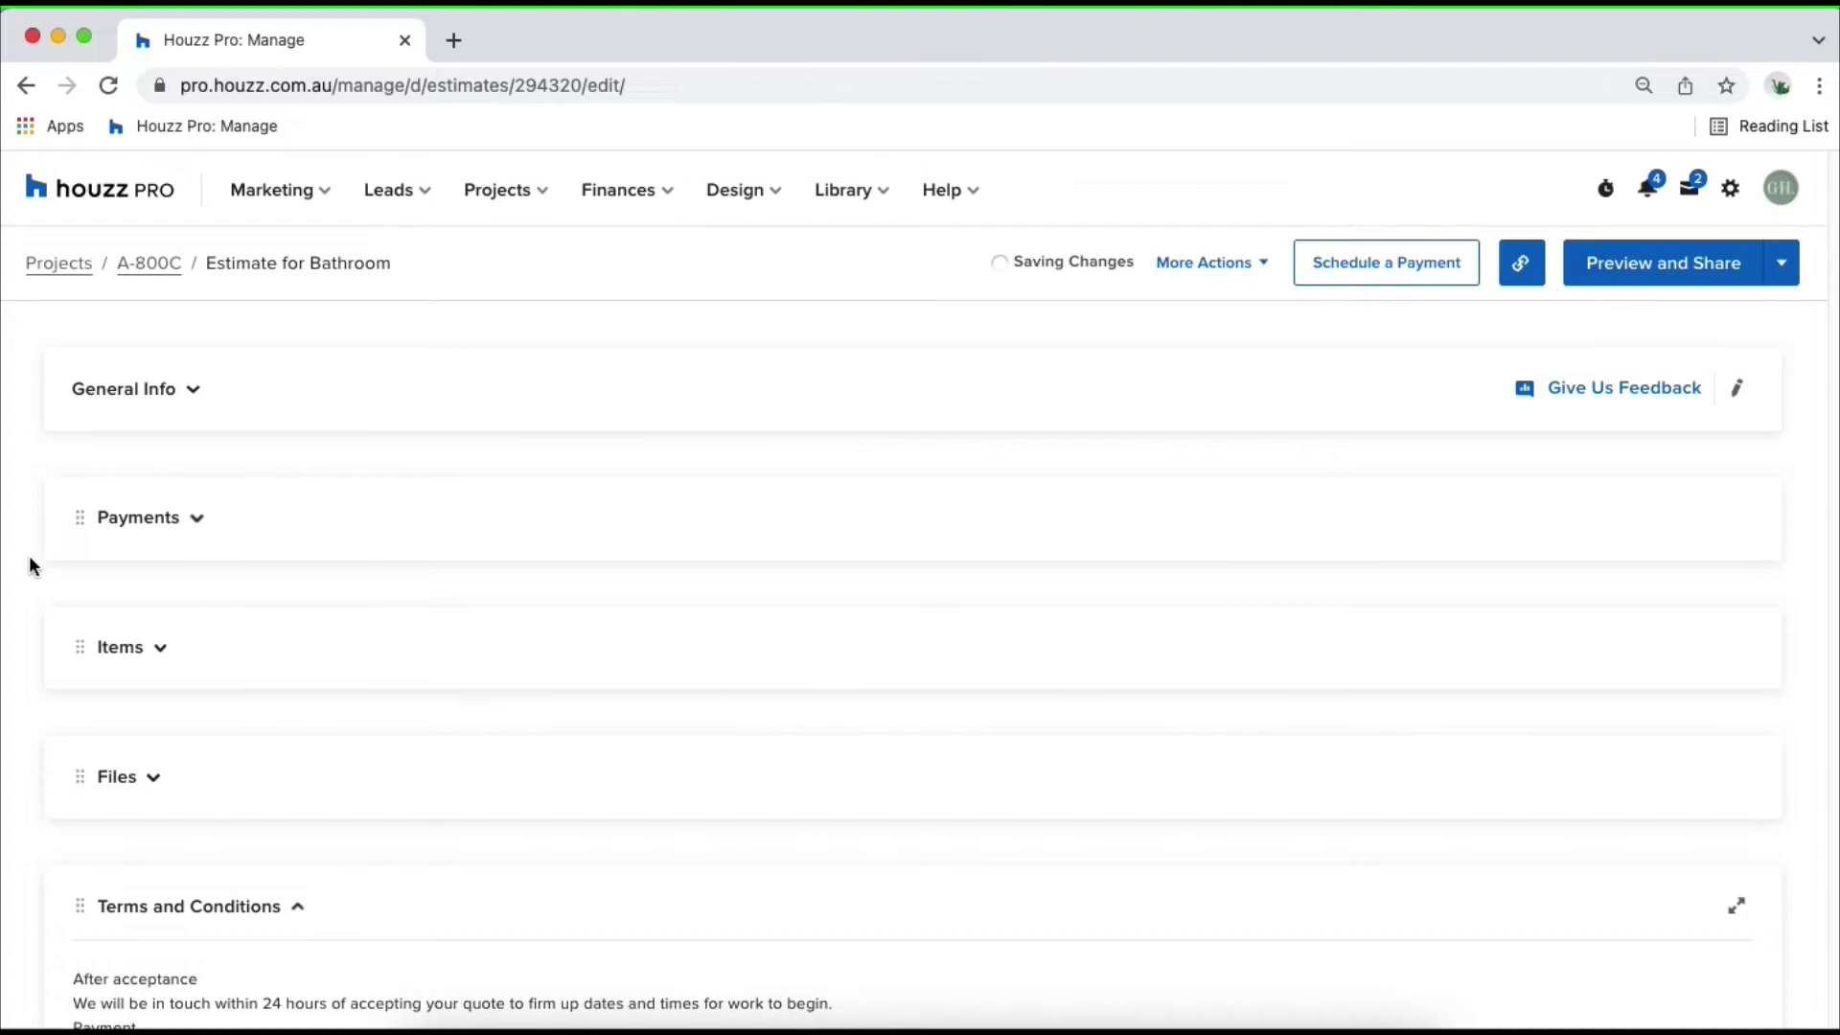
left_click(197, 519)
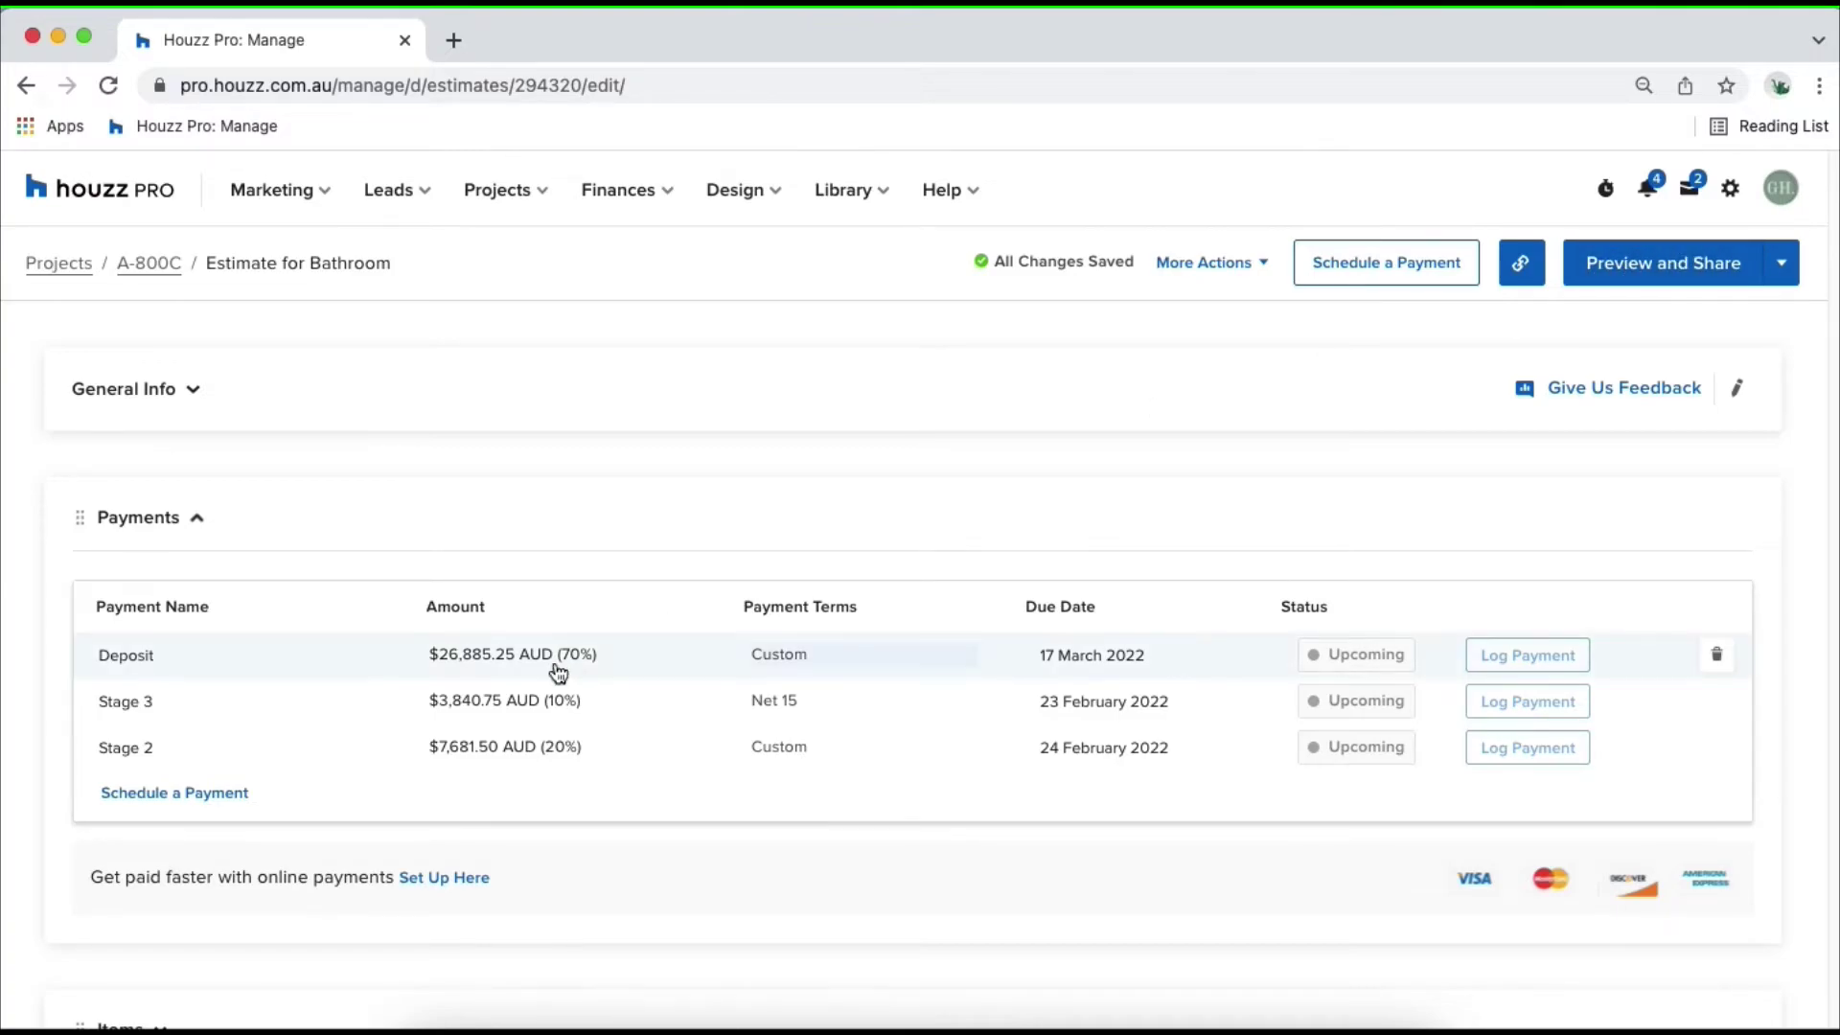
- Start per-line-item approval and approve the Tiles and Installation Cost items individually
left_click(197, 518)
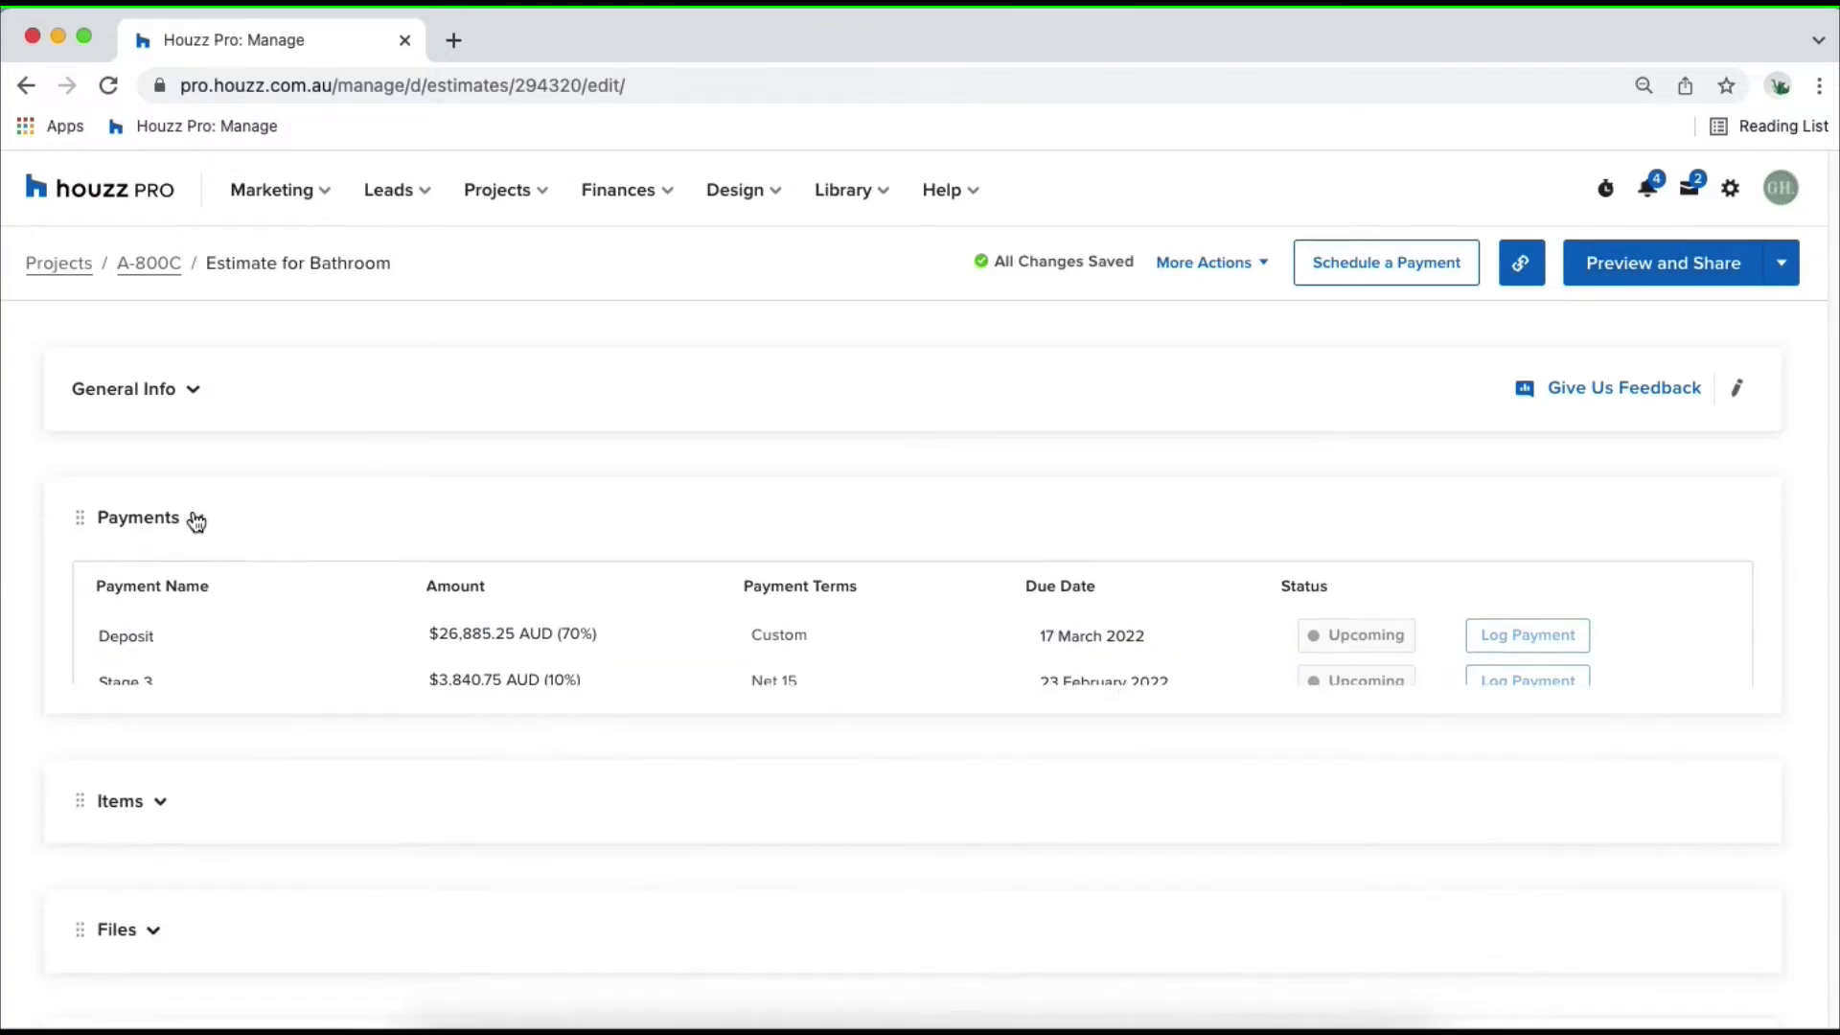
left_click(1207, 275)
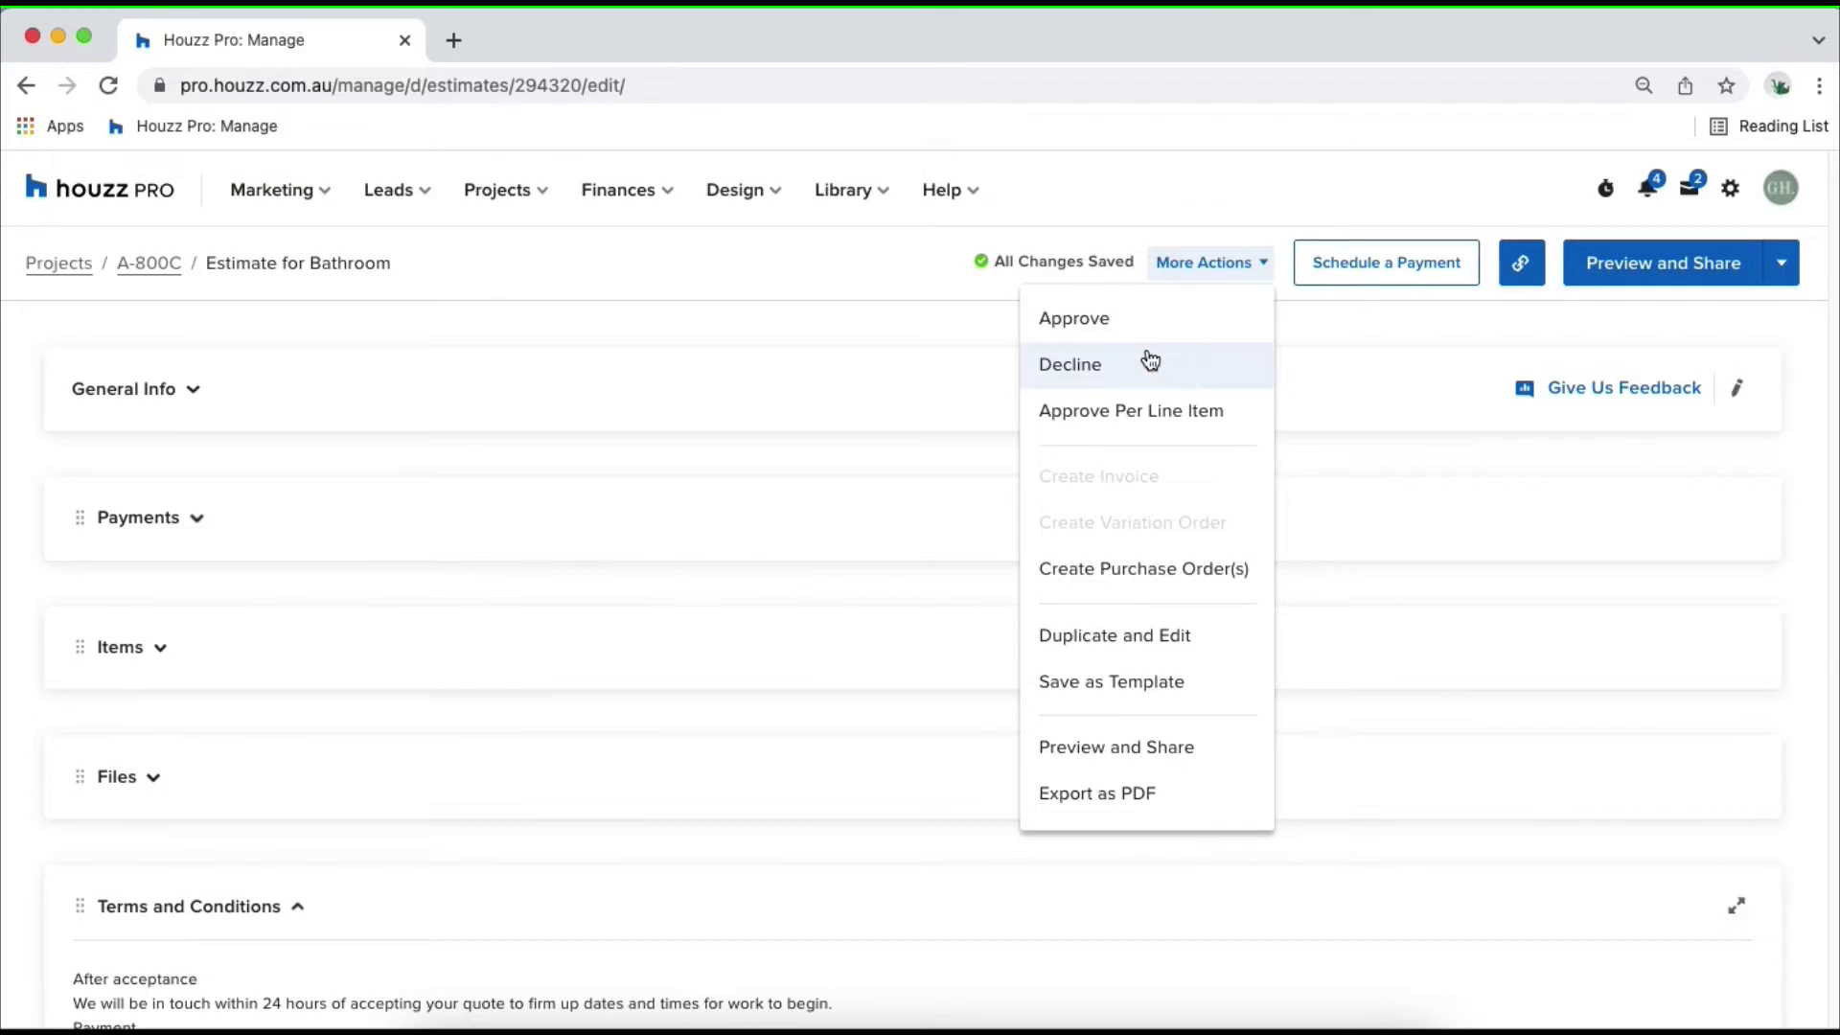
left_click(1145, 413)
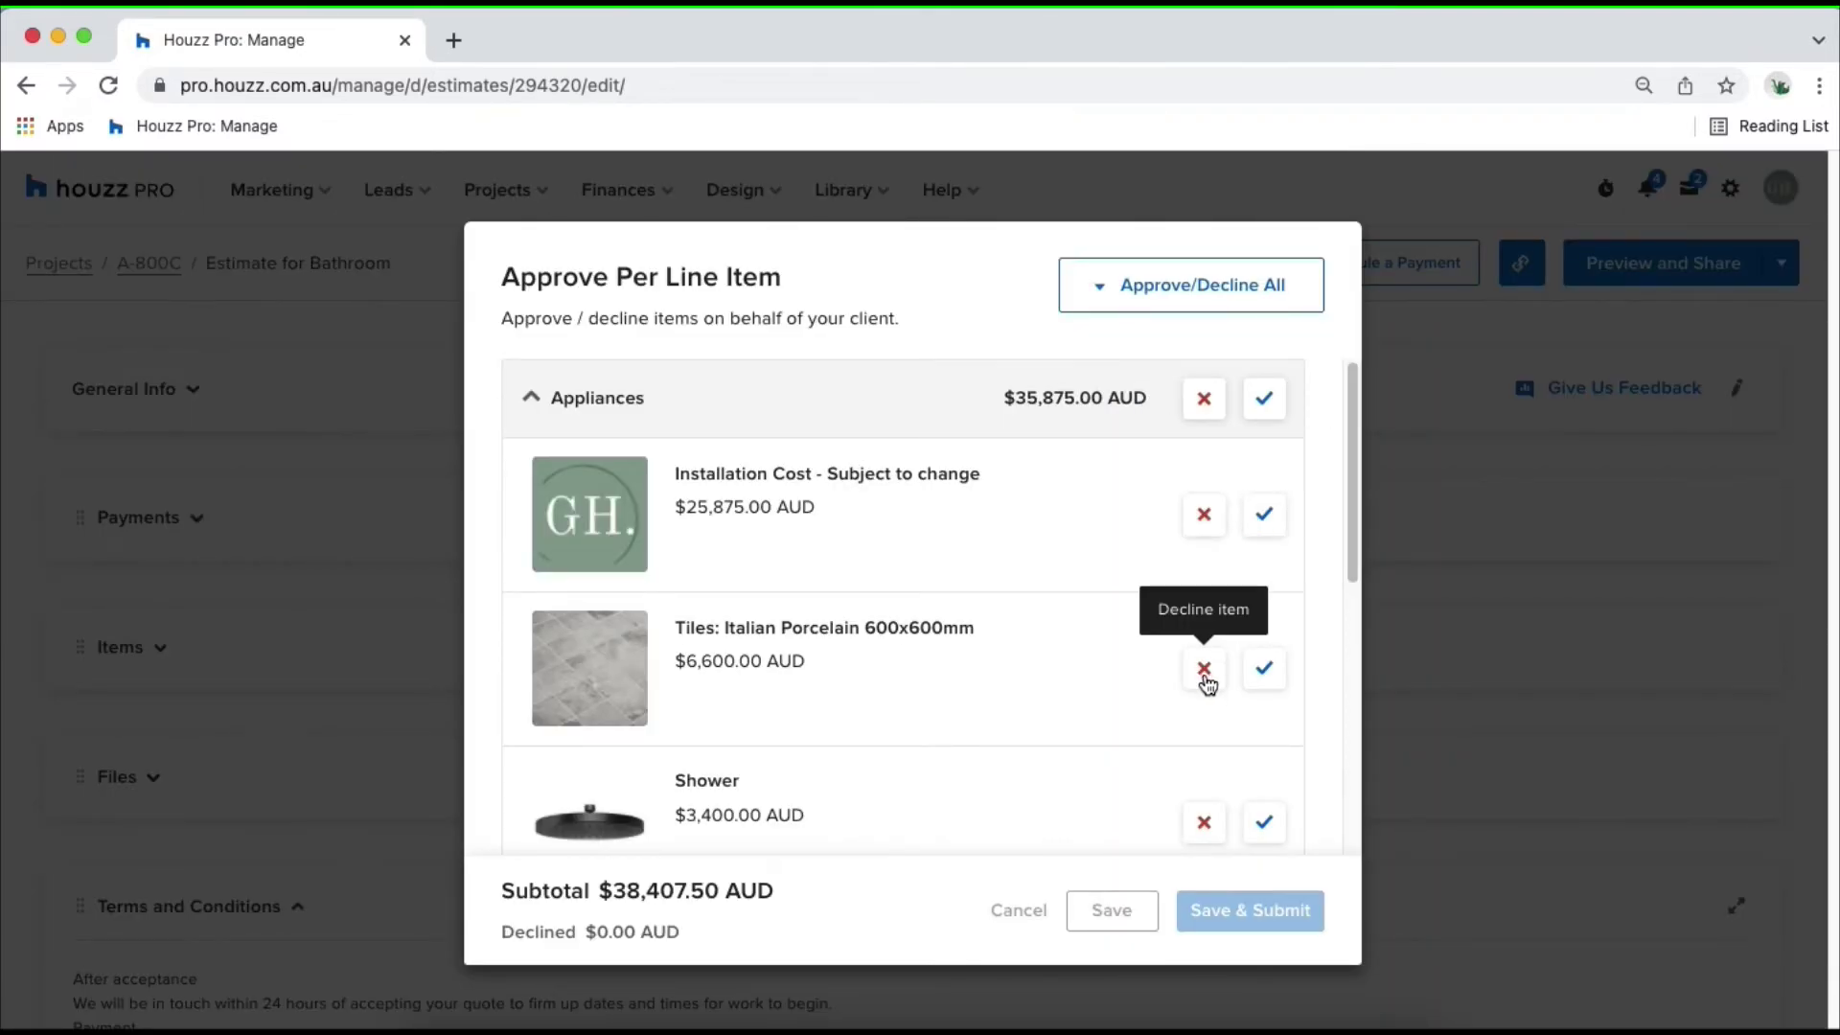
left_click(1258, 669)
left_click(1206, 518)
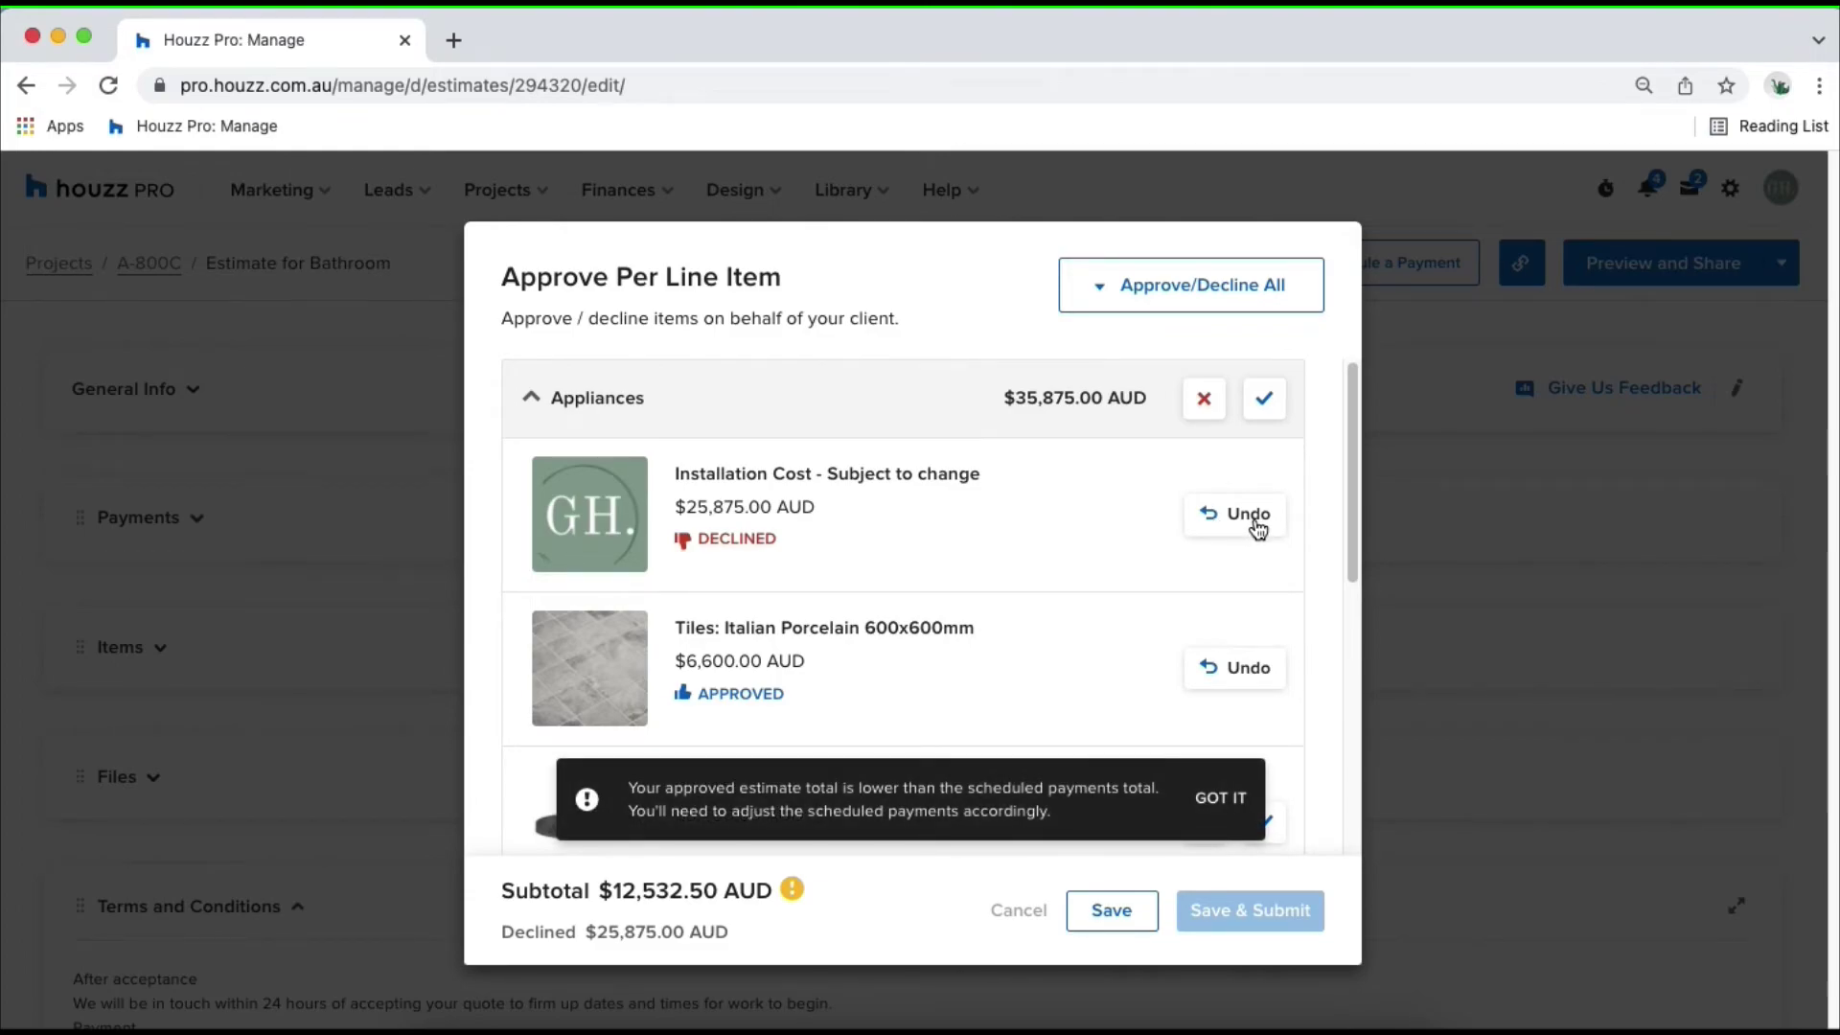
left_click(1258, 529)
left_click(1259, 529)
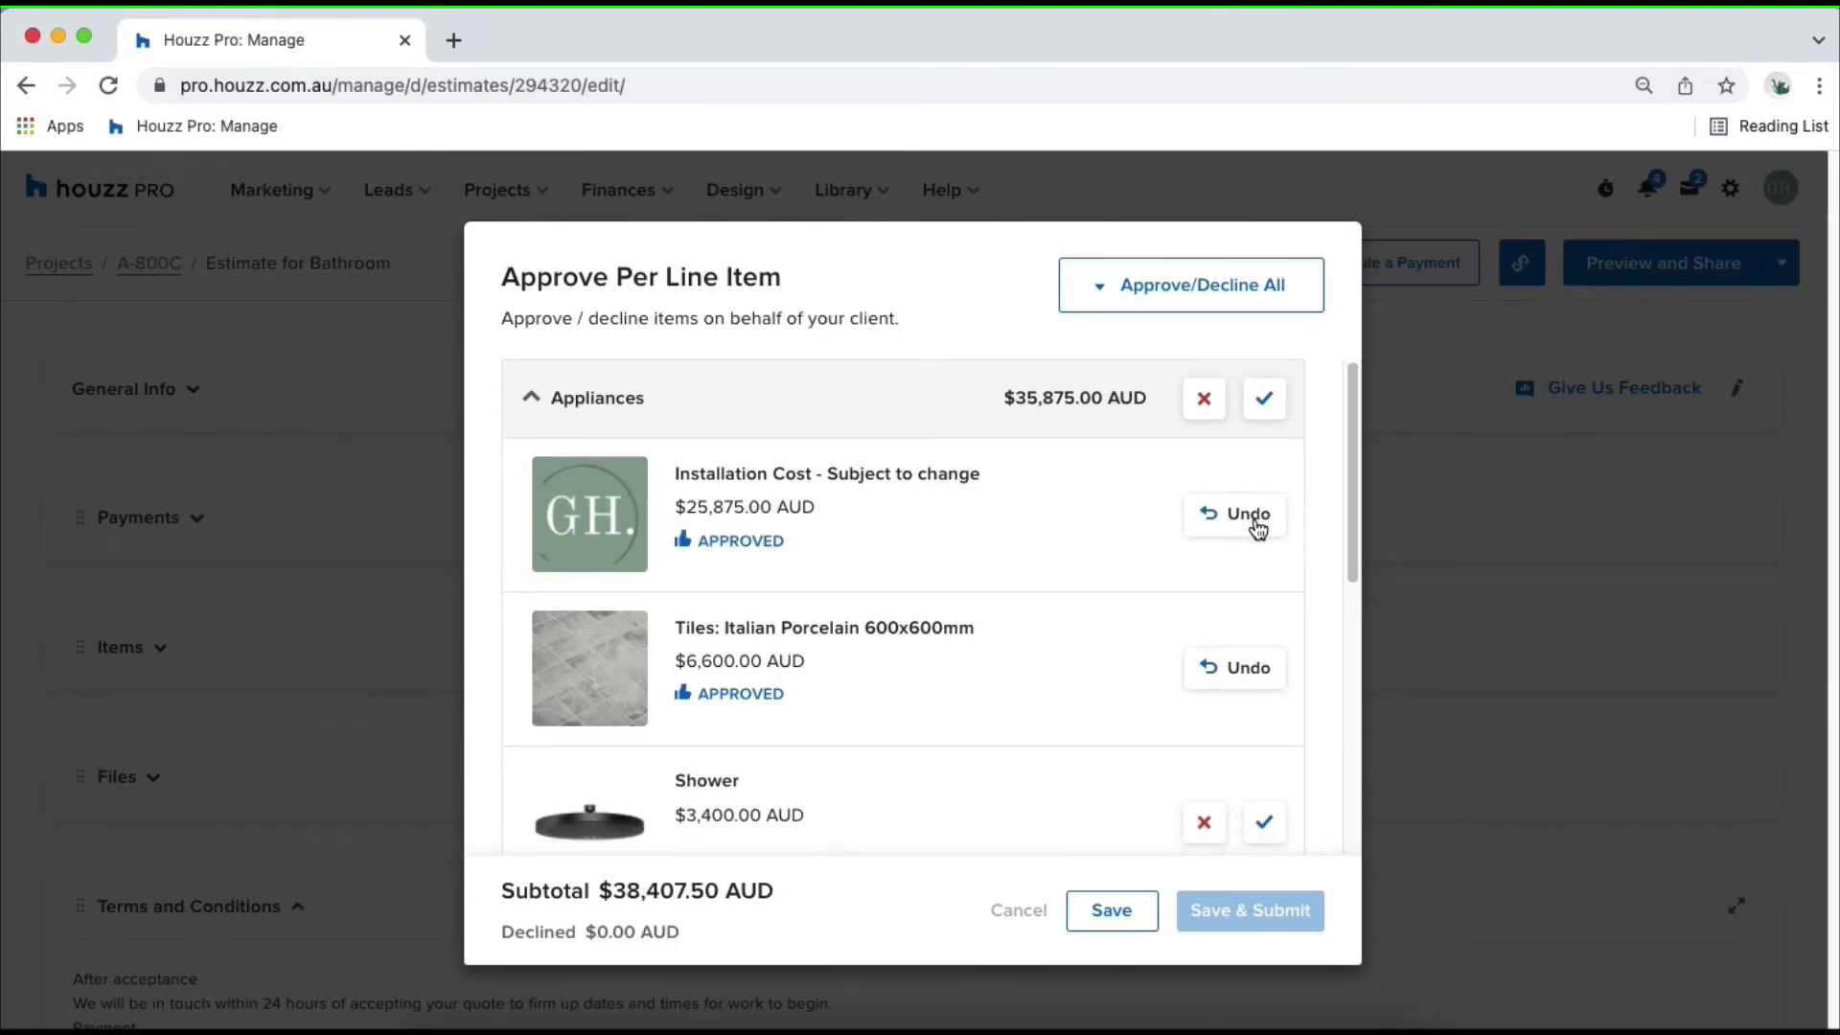
- Approve all line items at once with Approve All Items and save the approvals
scroll(1259, 530, "down", 3)
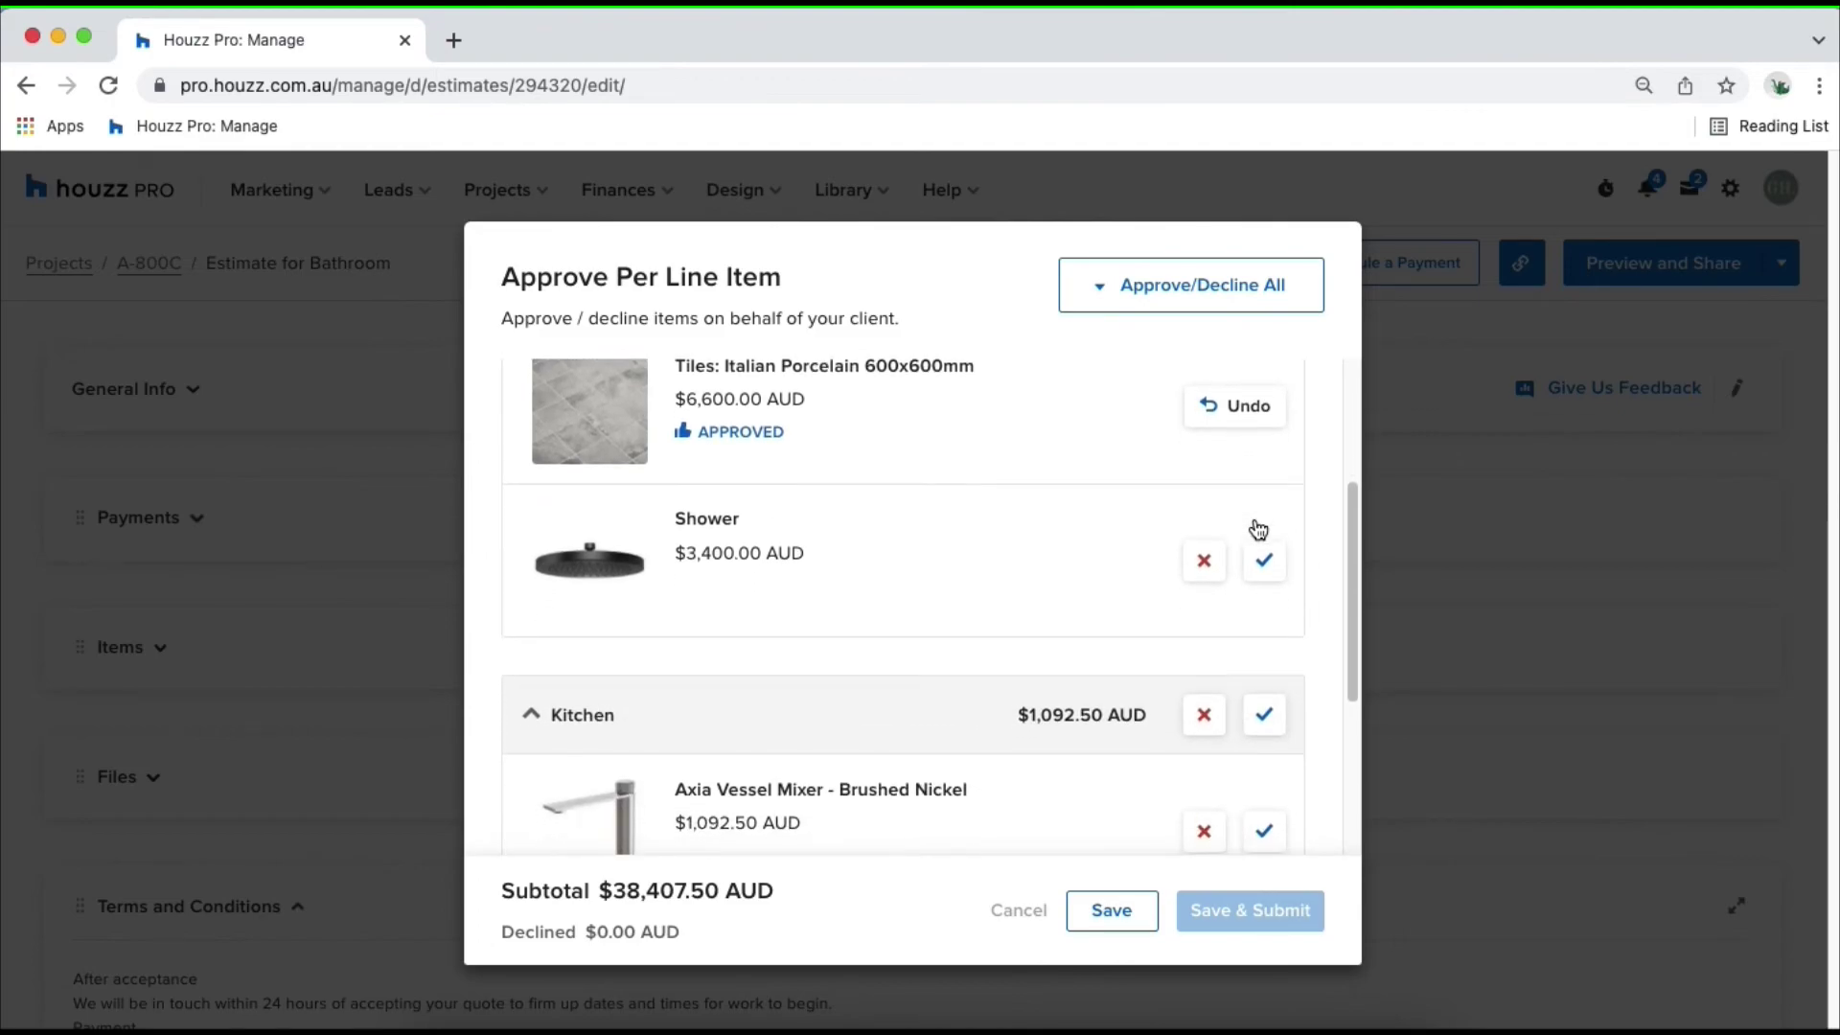
left_click(1187, 300)
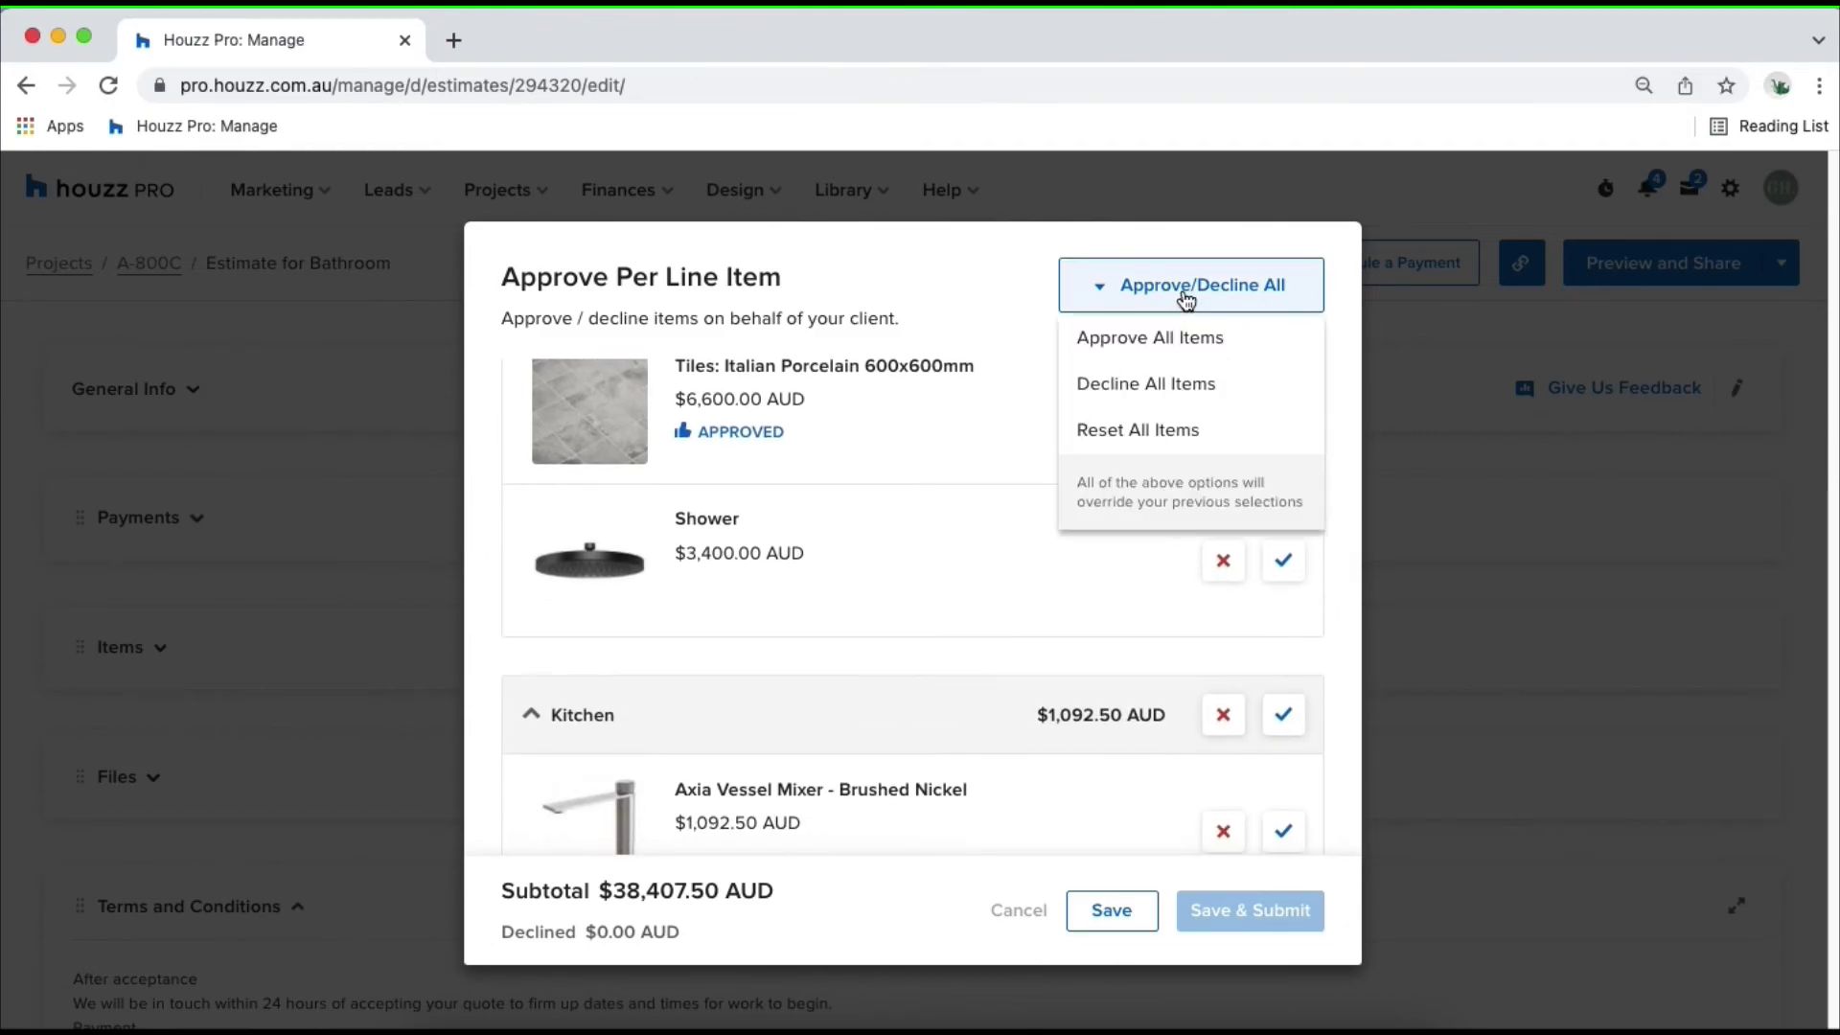
left_click(1143, 340)
scroll(1104, 595, "up", 3)
scroll(1105, 595, "down", 3)
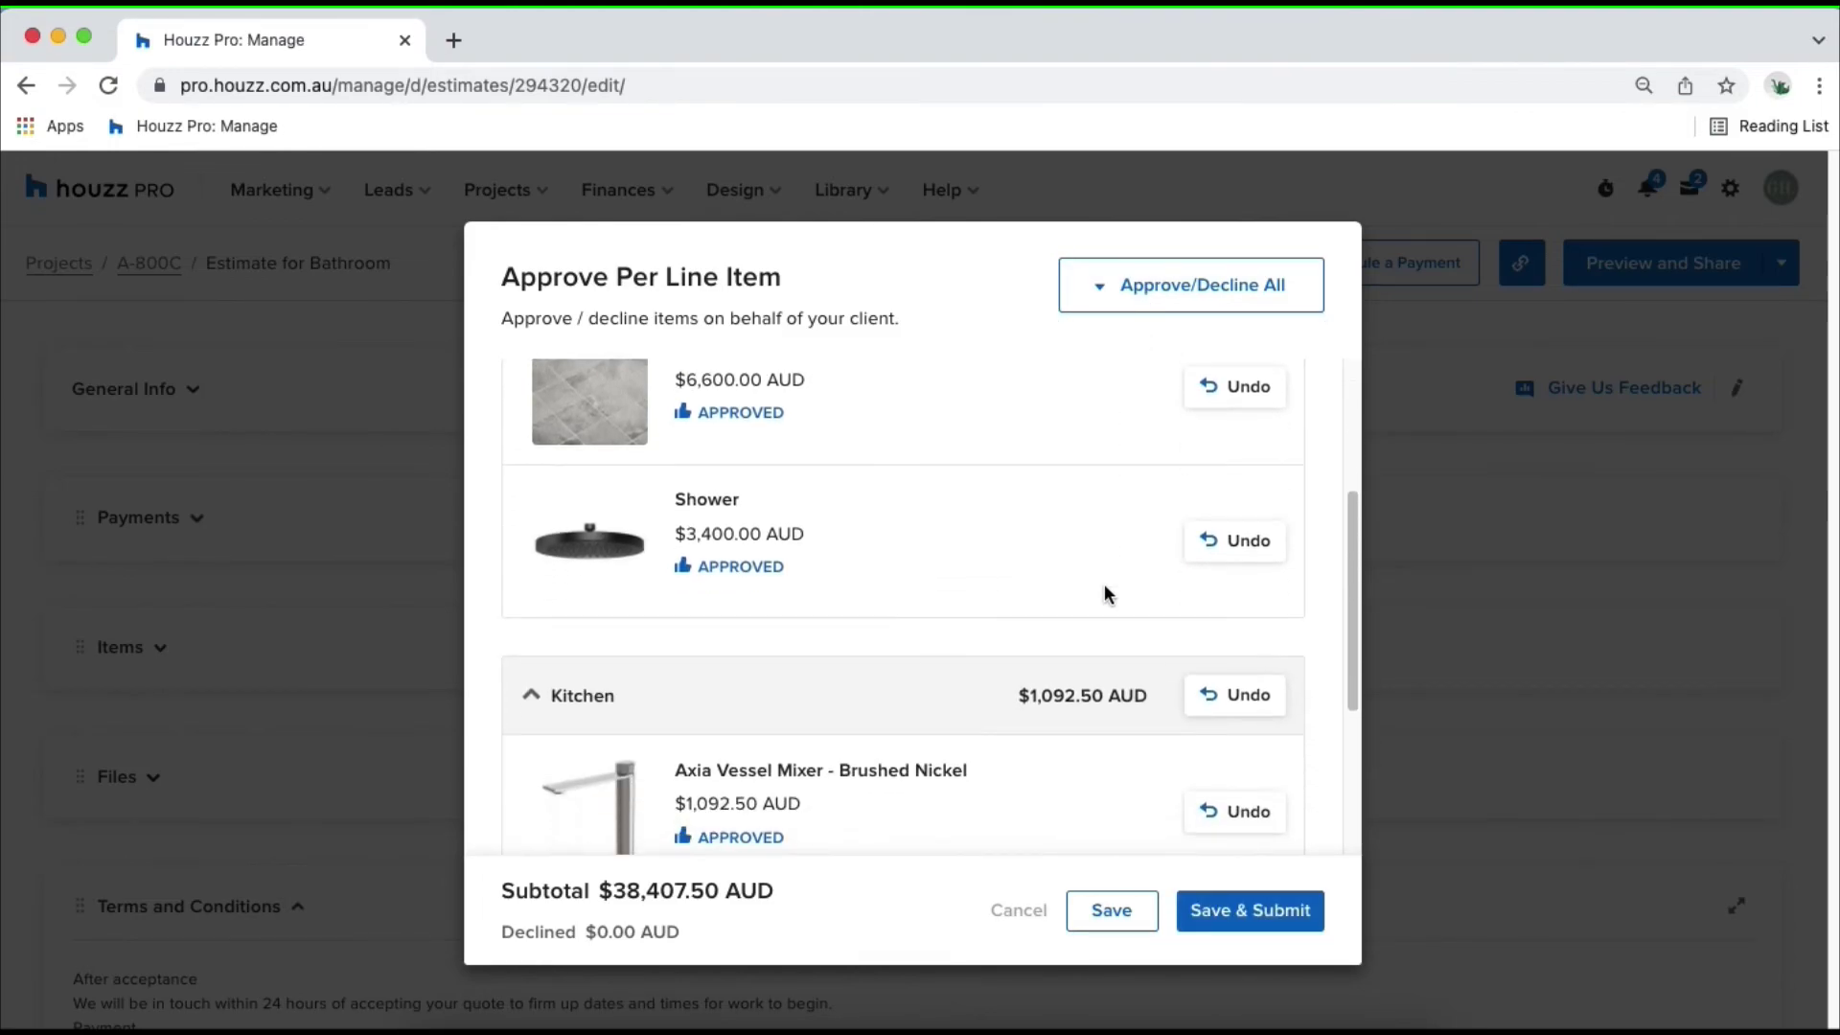
left_click(1112, 910)
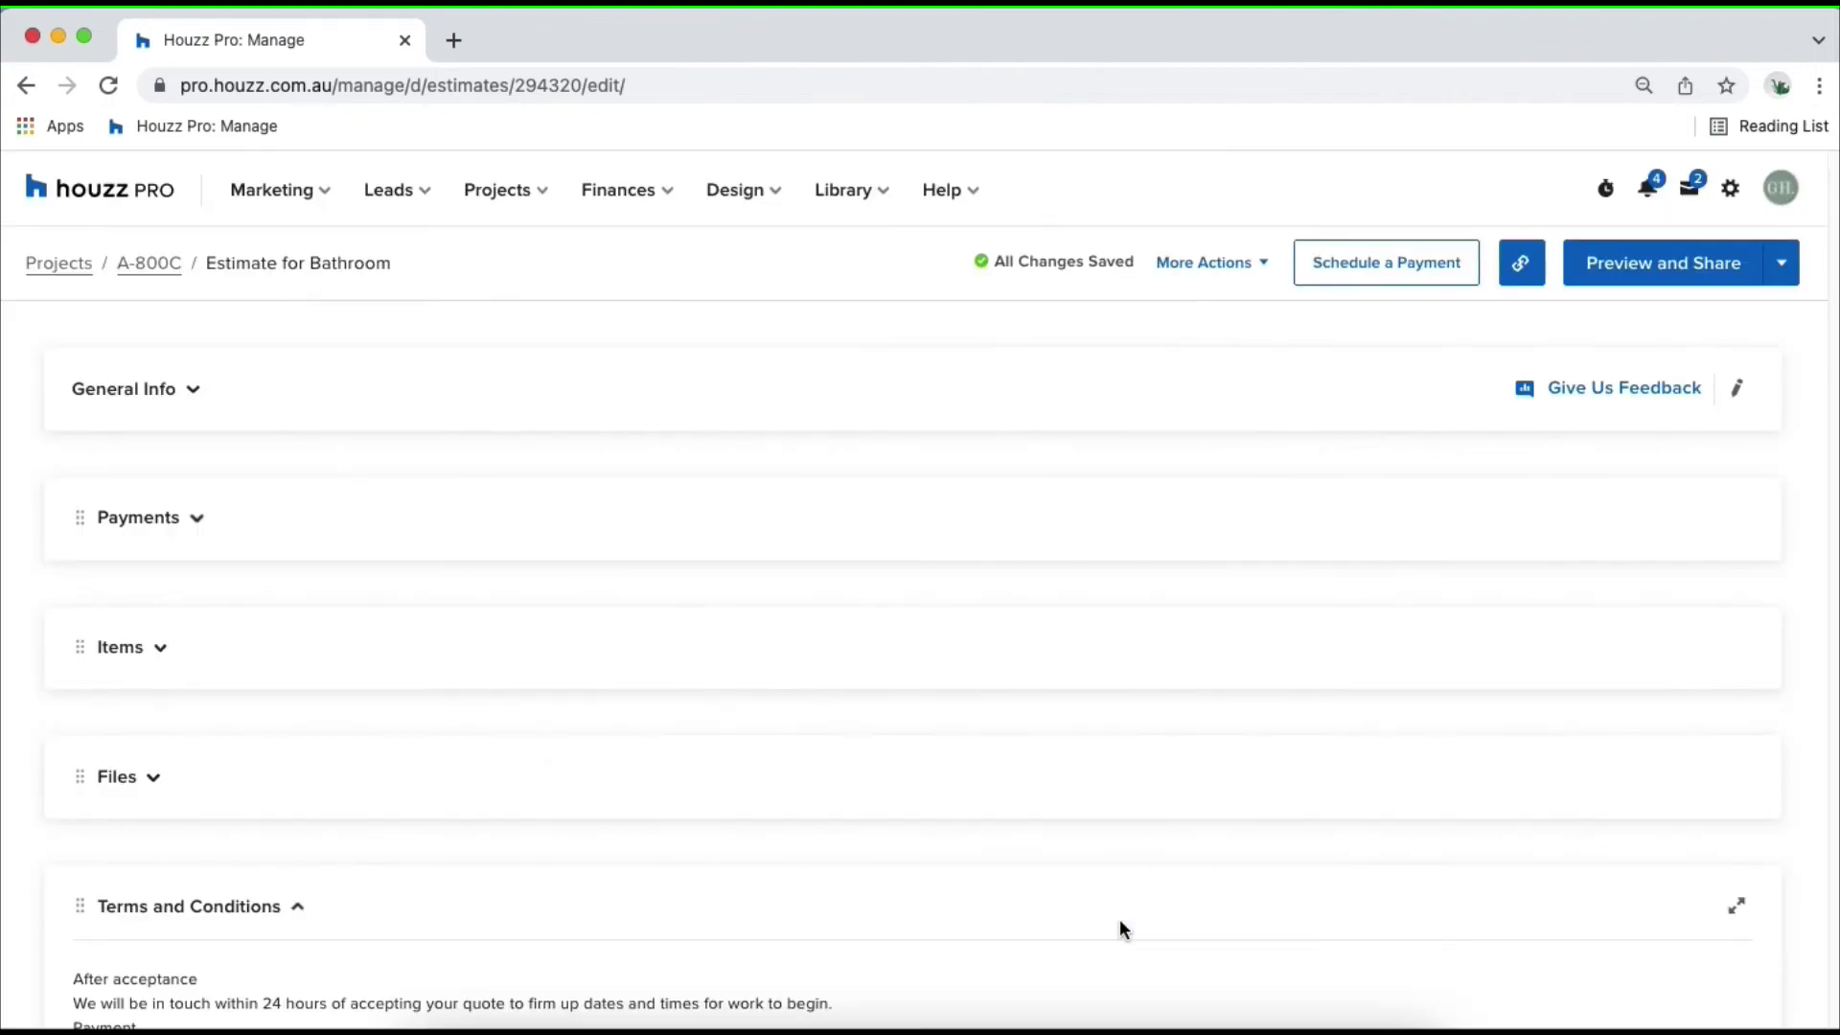
- Expand Items to verify the Approved statuses, recheck the Tiles approval, and close without saving
left_click(159, 648)
scroll(784, 611, "down", 2)
scroll(784, 606, "down", 2)
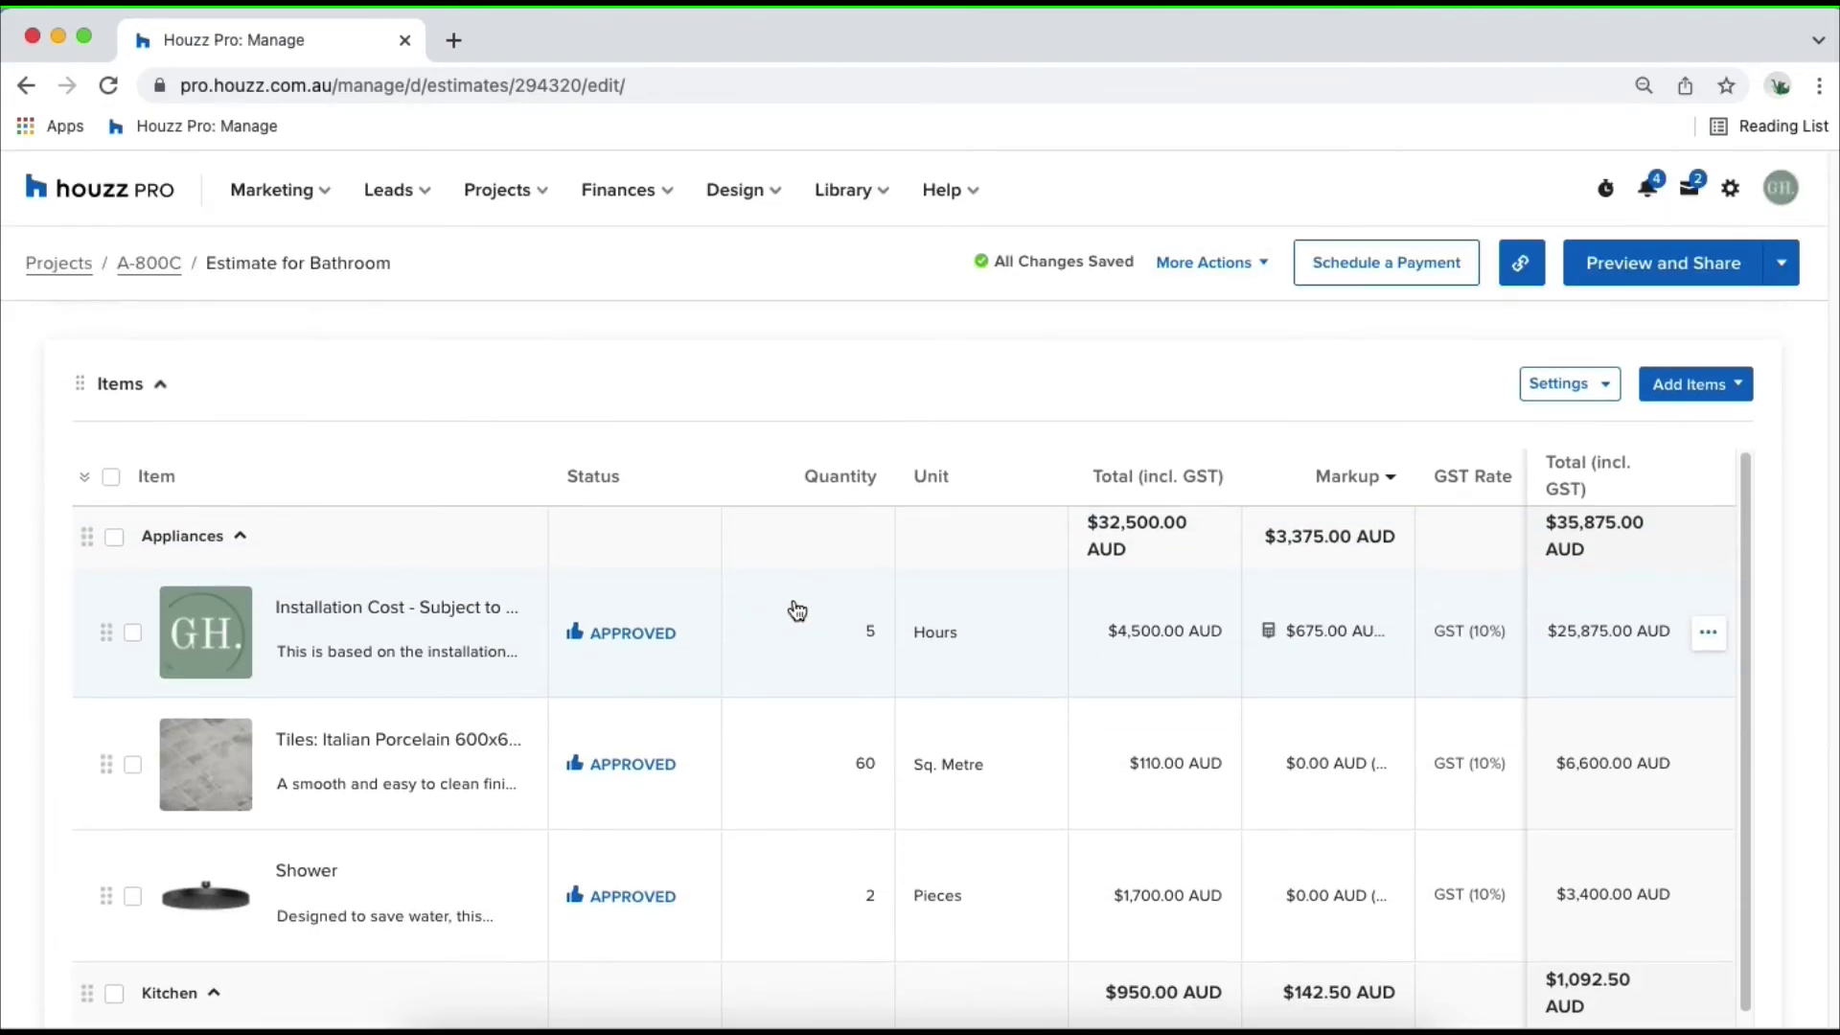
left_click(1205, 262)
left_click(1152, 410)
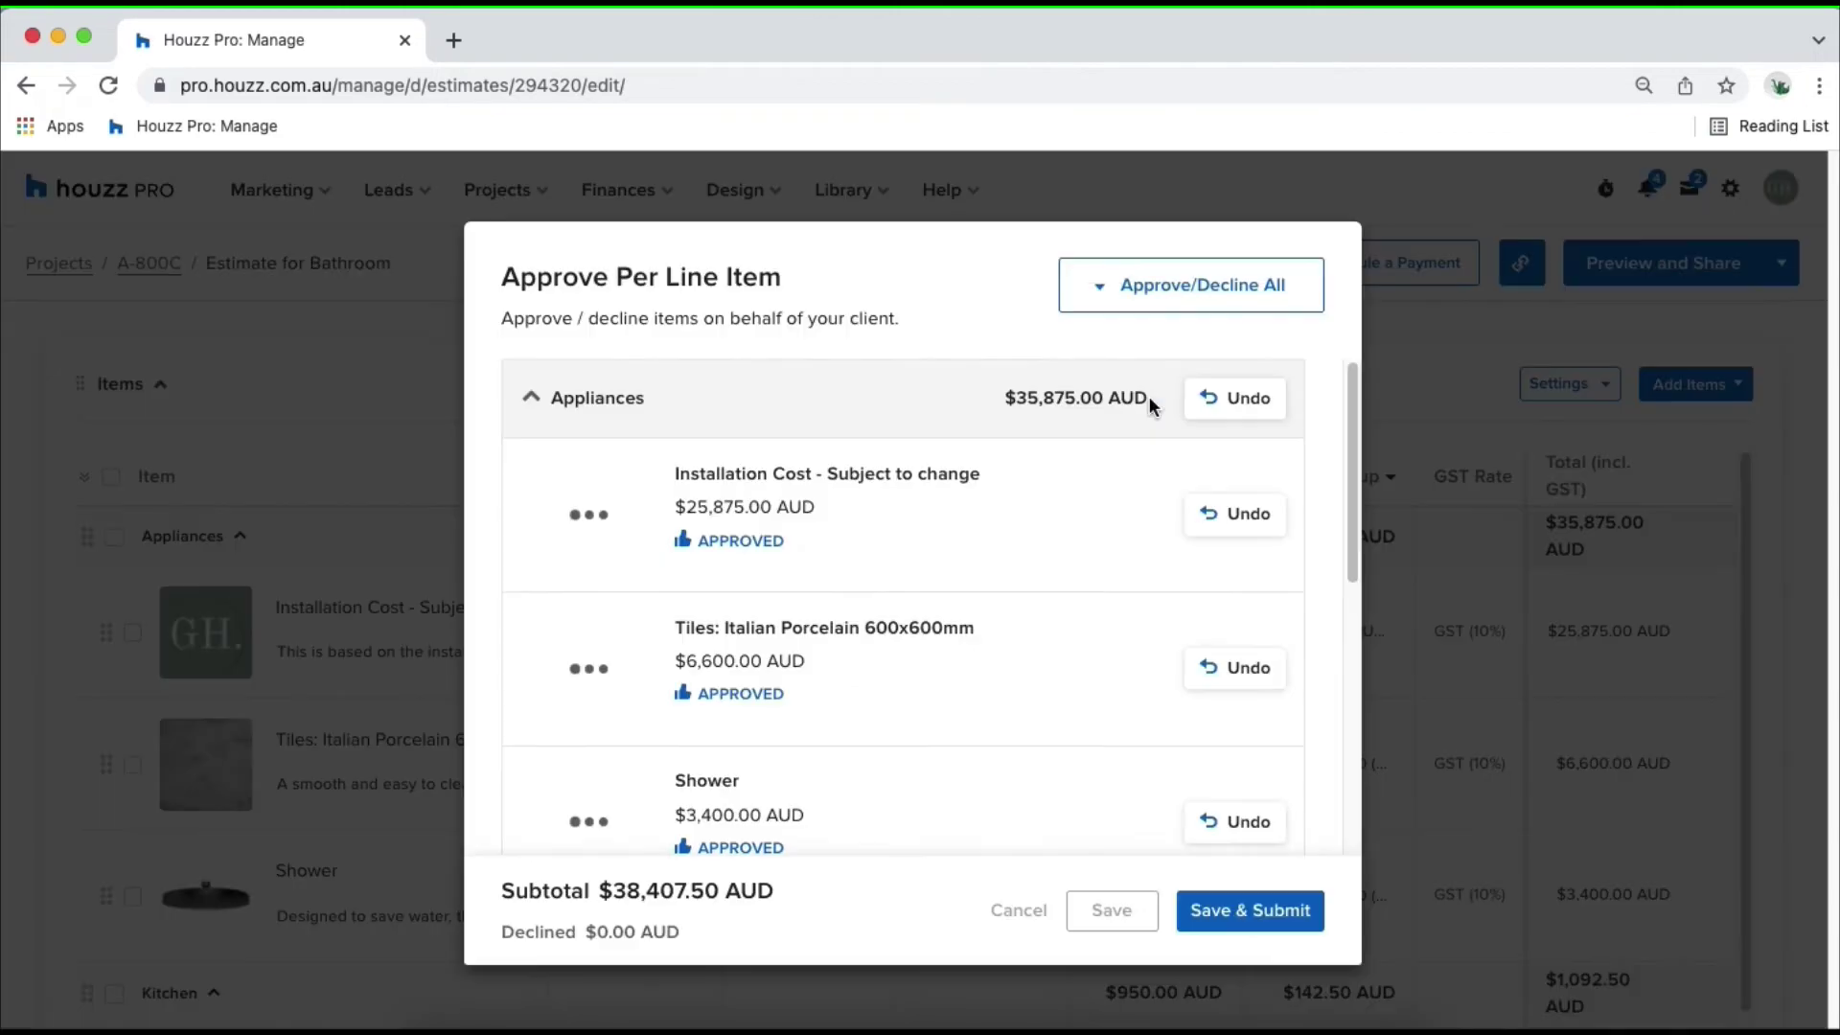
left_click(1248, 669)
left_click(1275, 675)
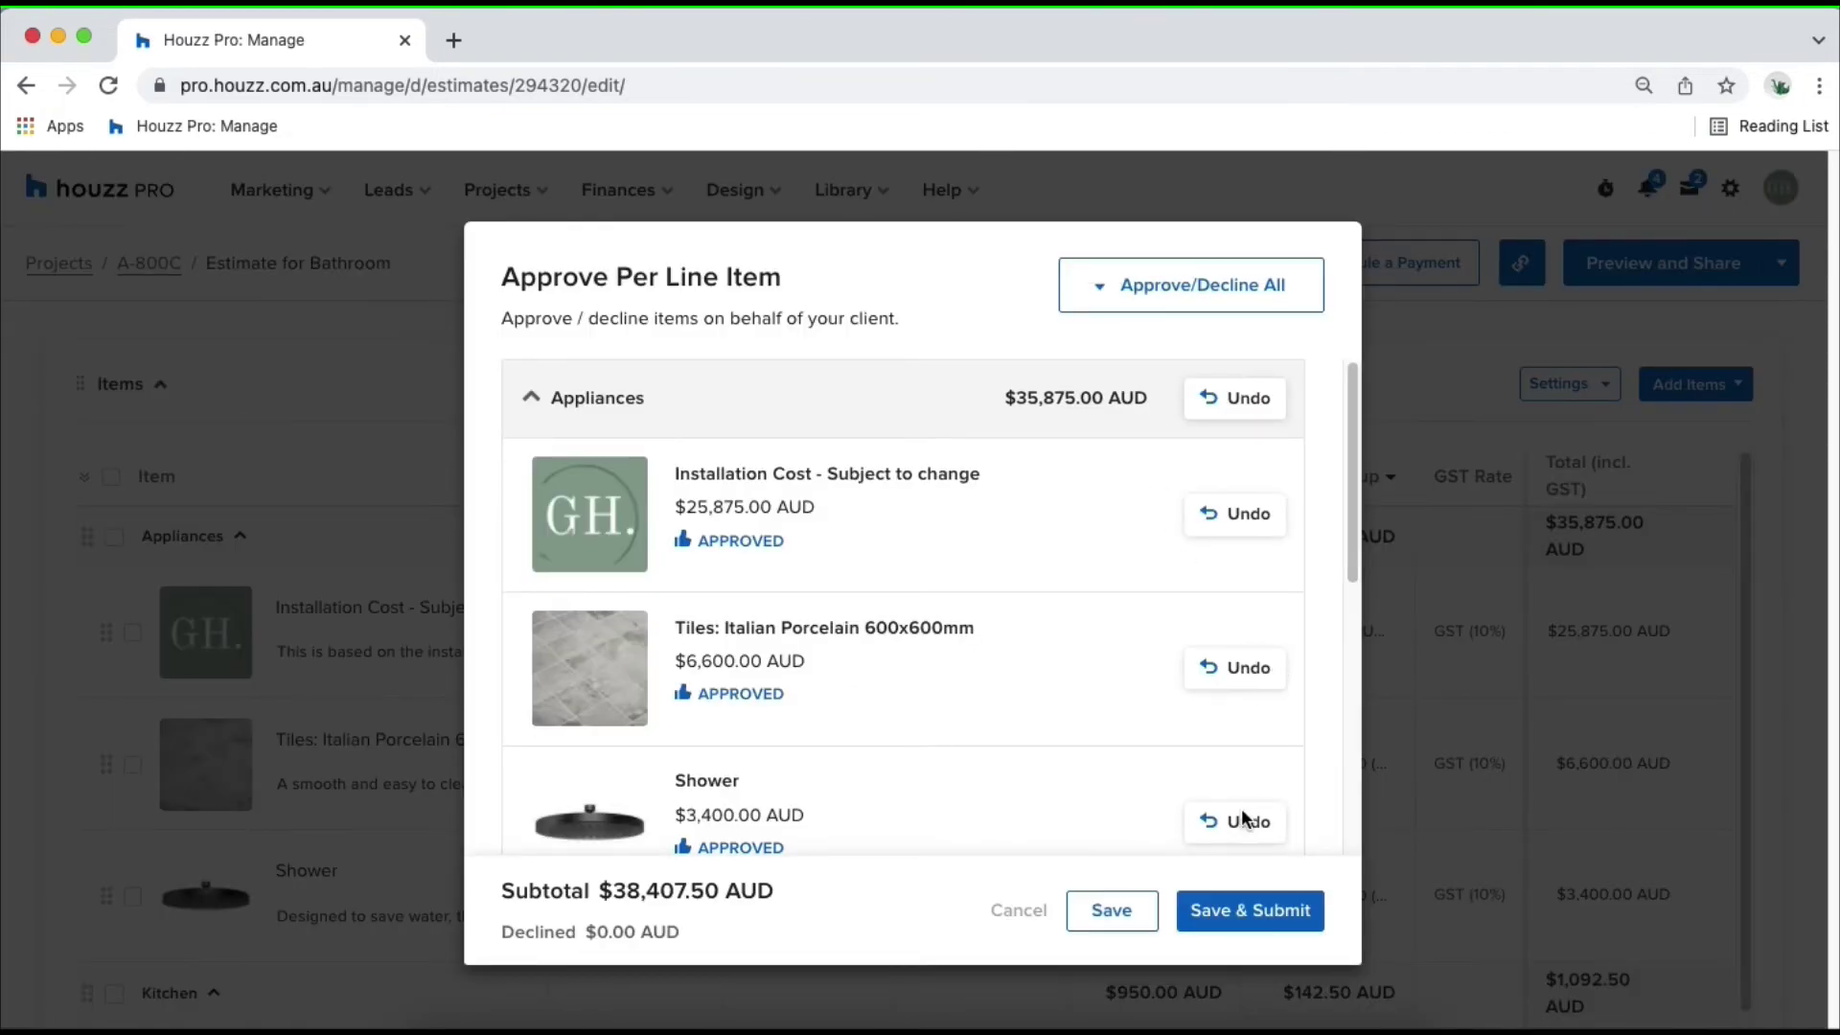
left_click(1022, 912)
left_click(1056, 655)
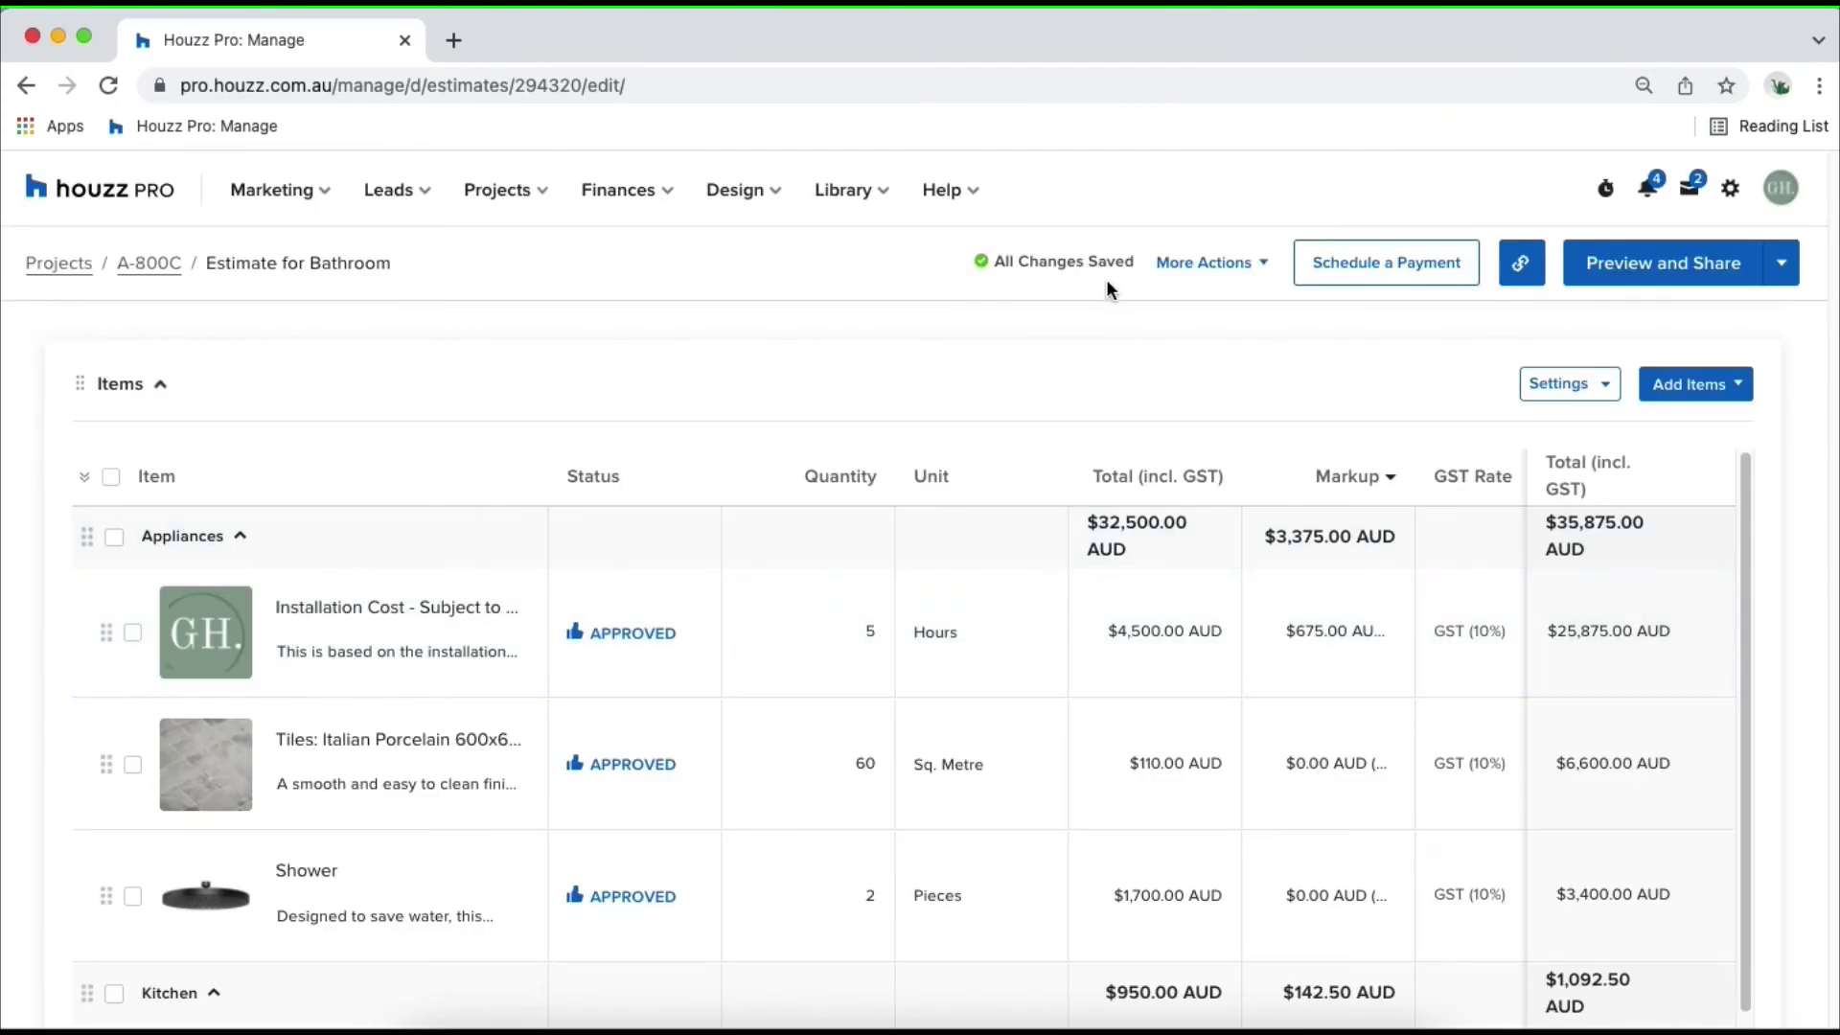
left_click(1198, 266)
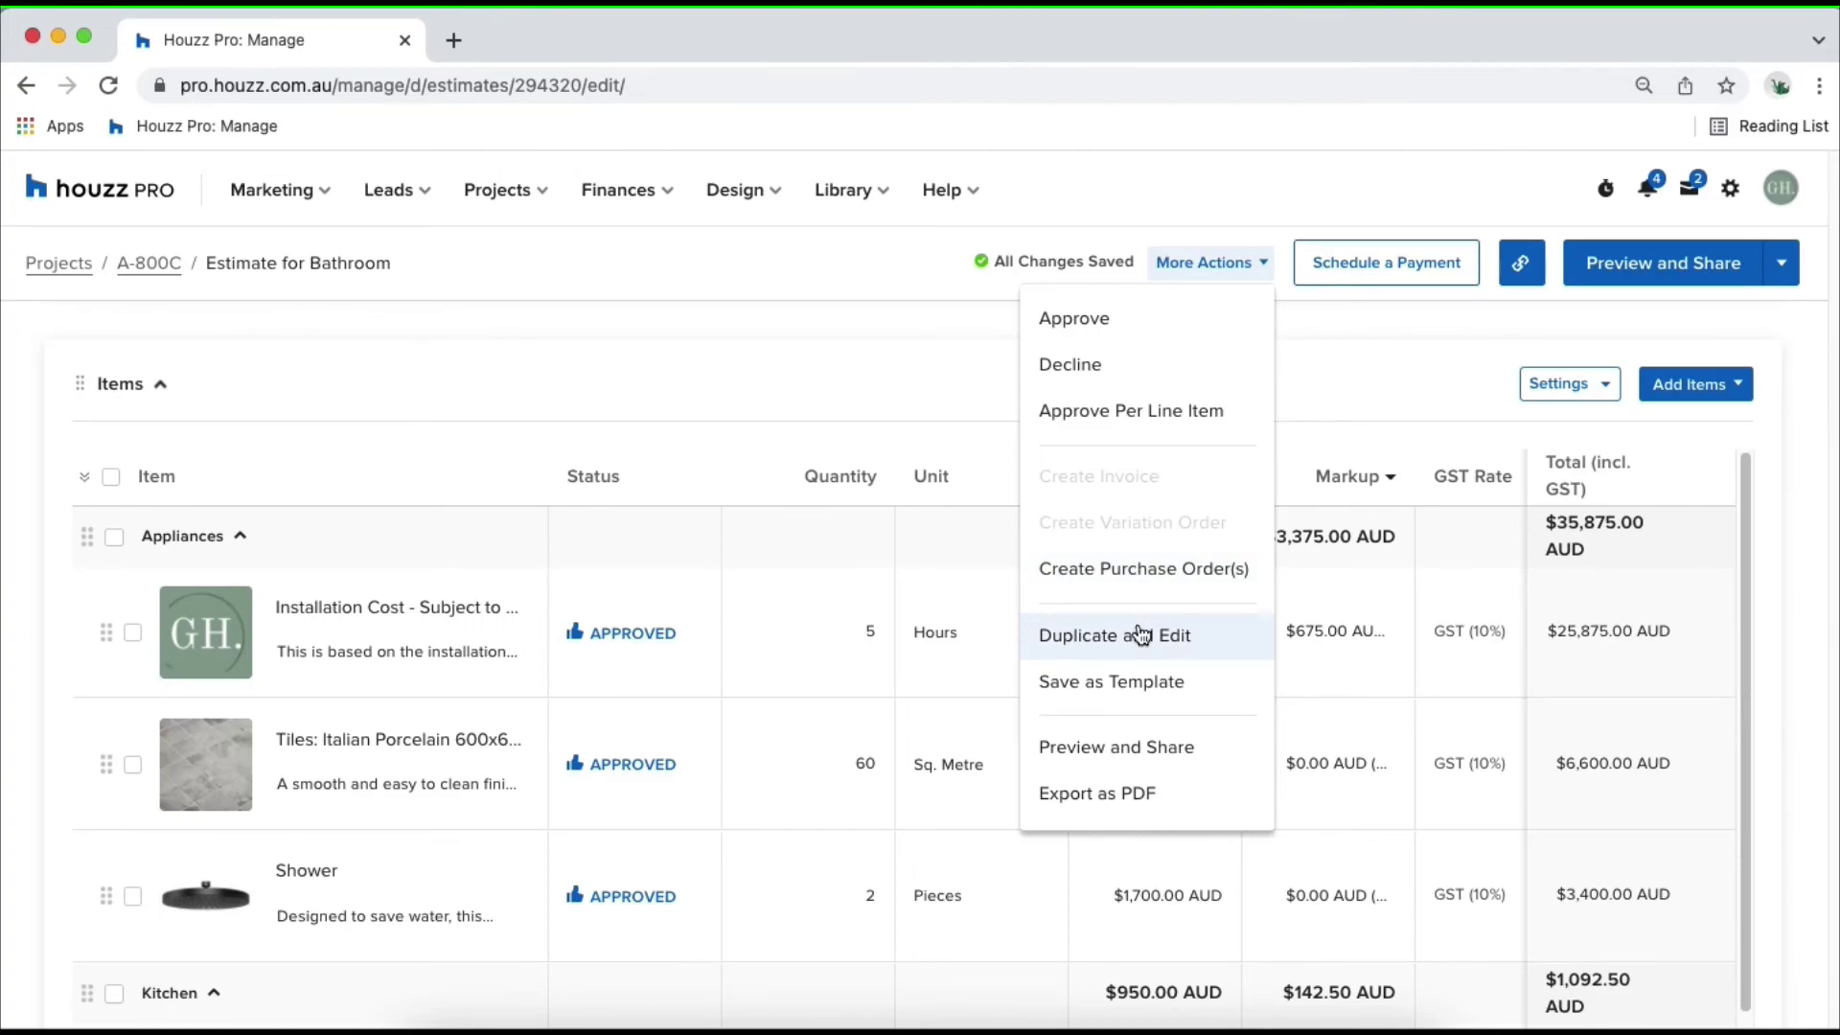
left_click(1129, 683)
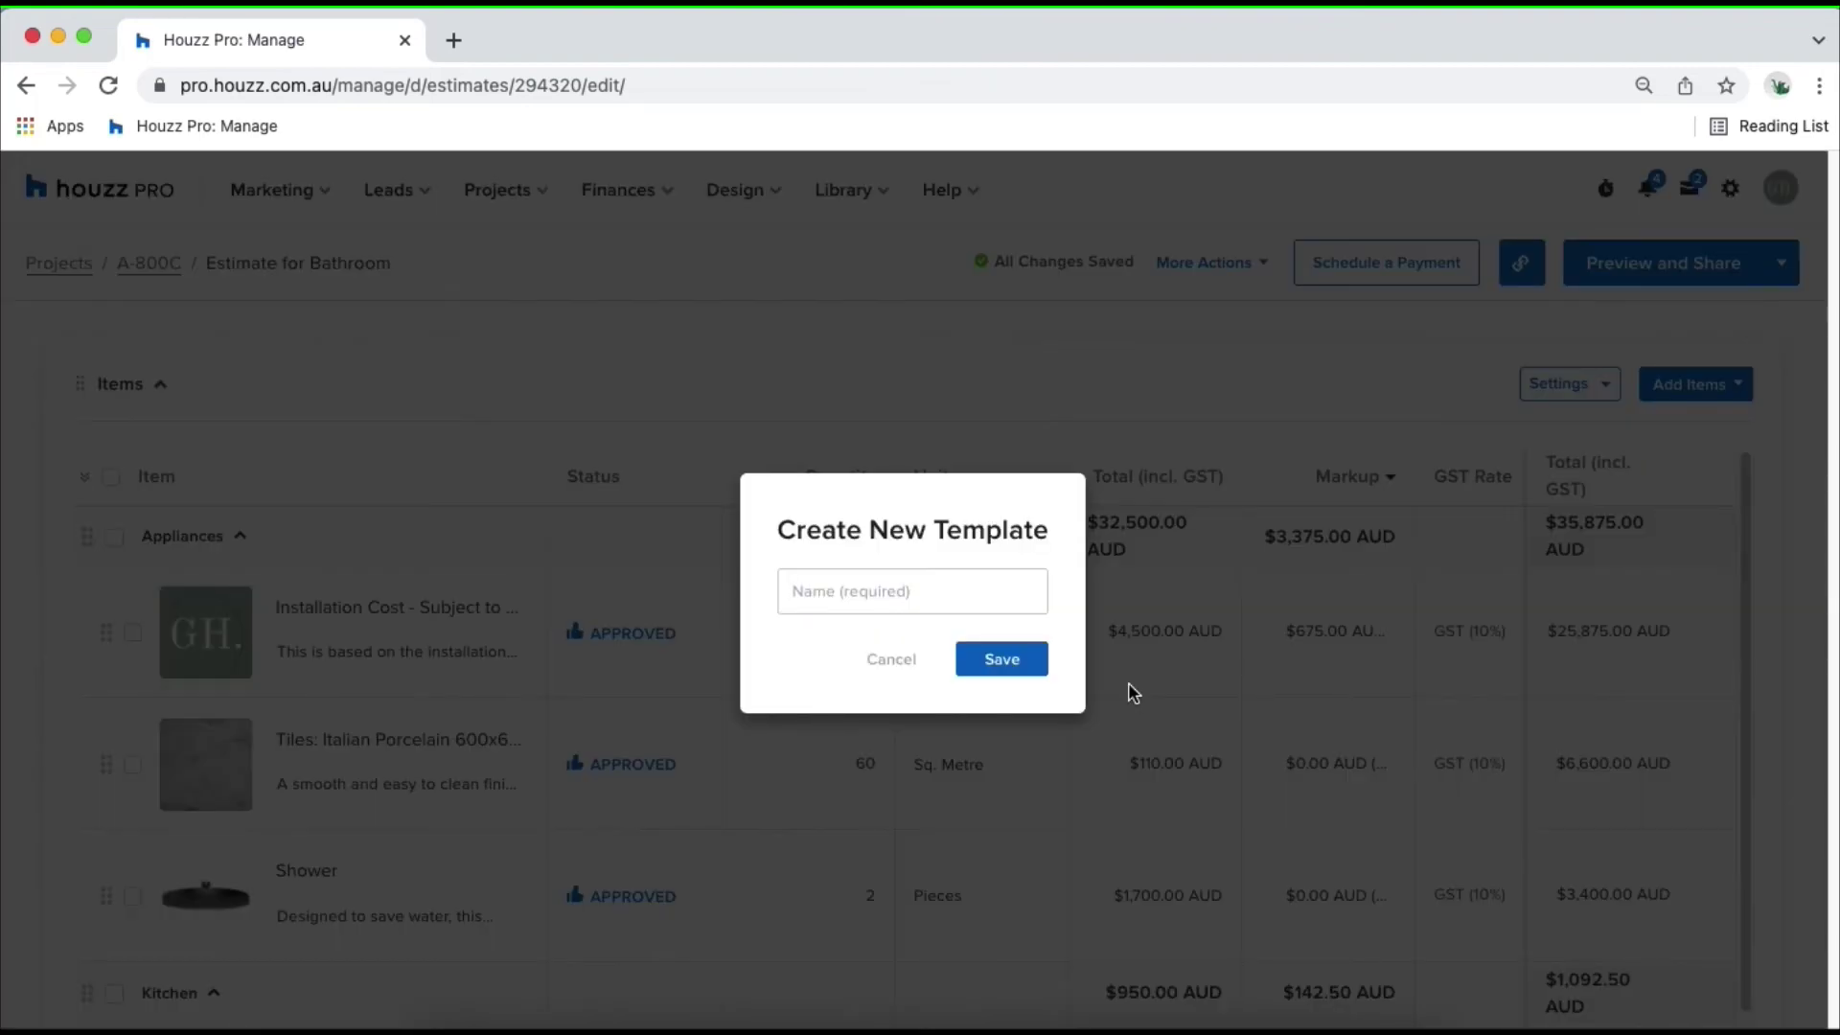
left_click(935, 581)
left_click(920, 543)
left_click(896, 662)
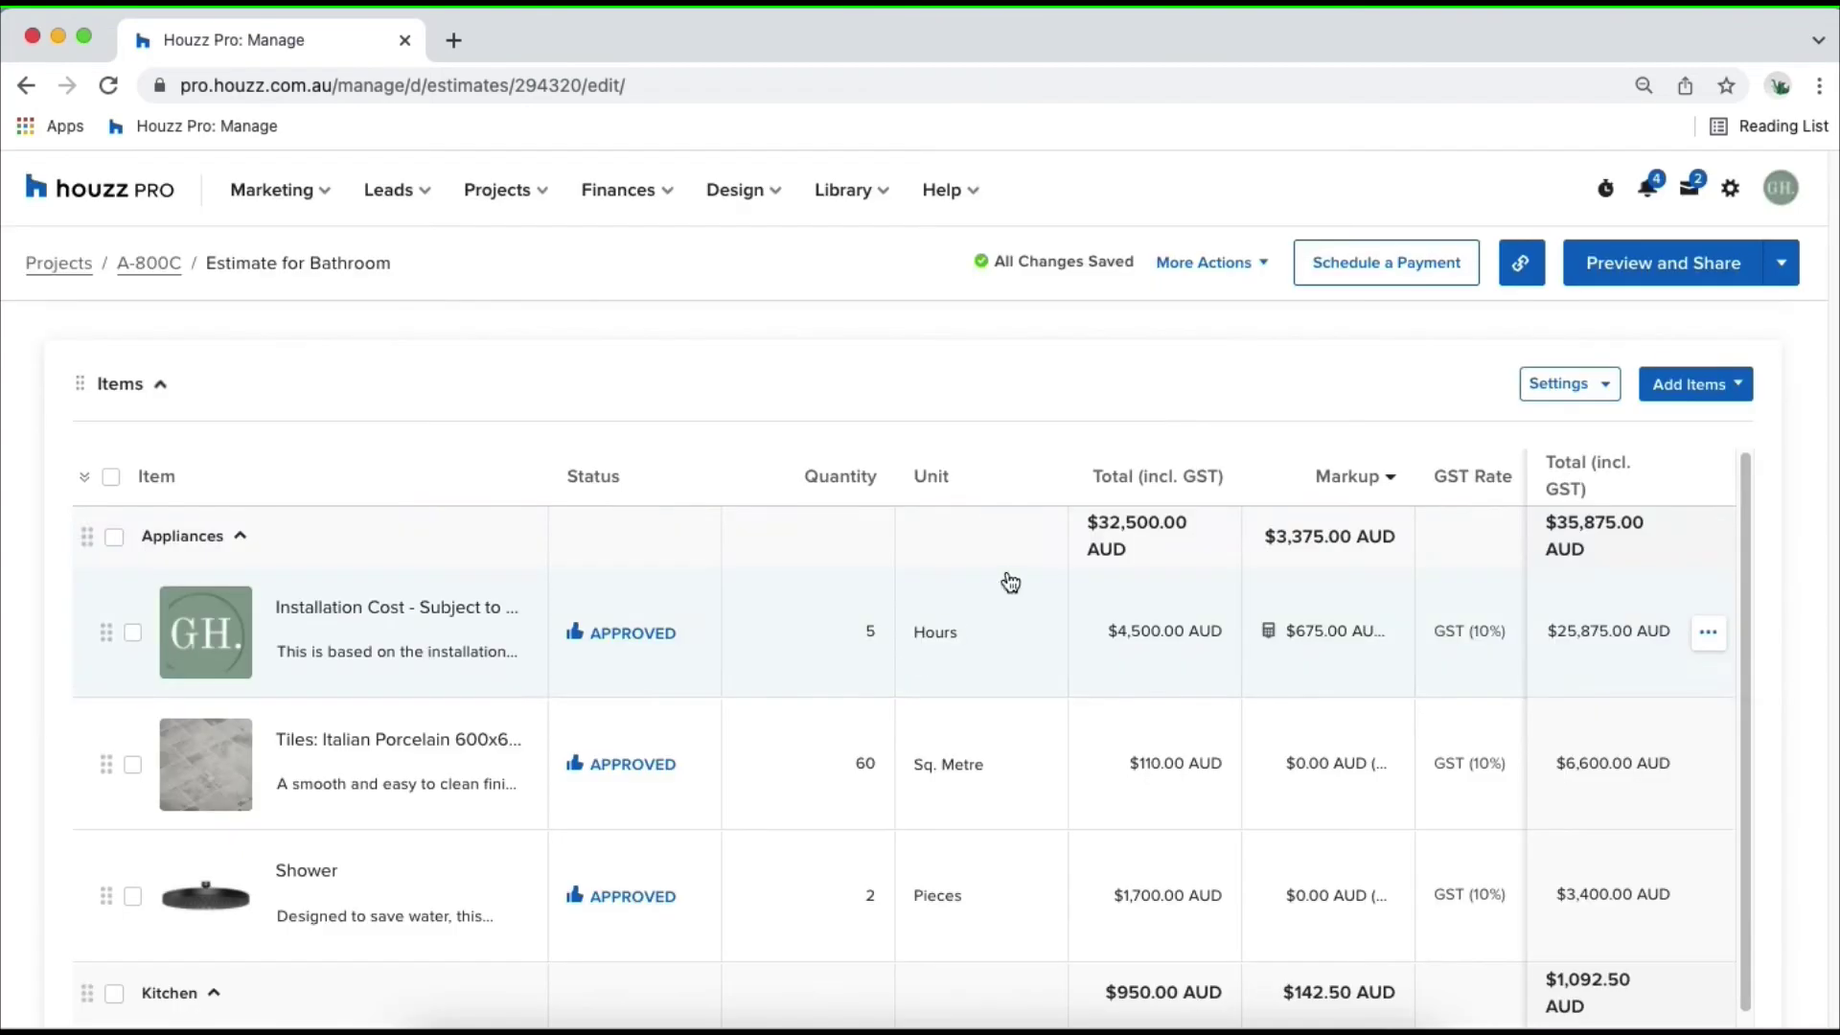
left_click(1217, 263)
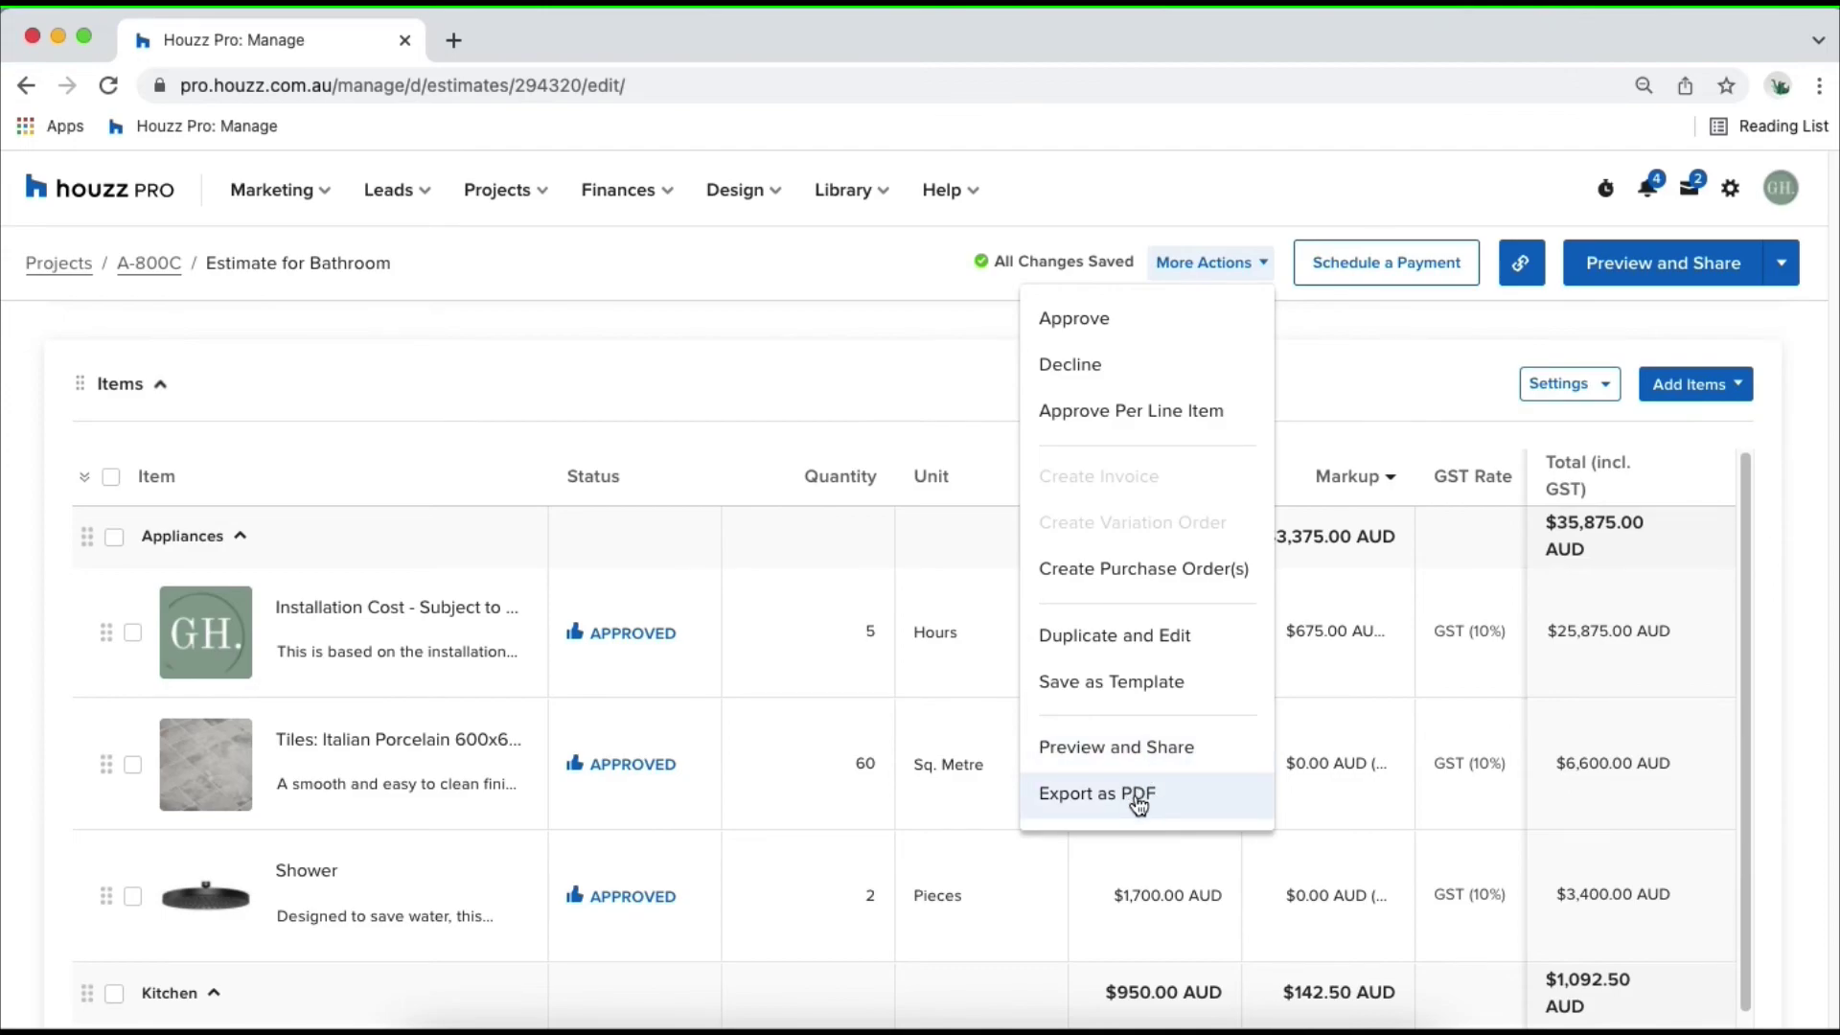
left_click(1325, 391)
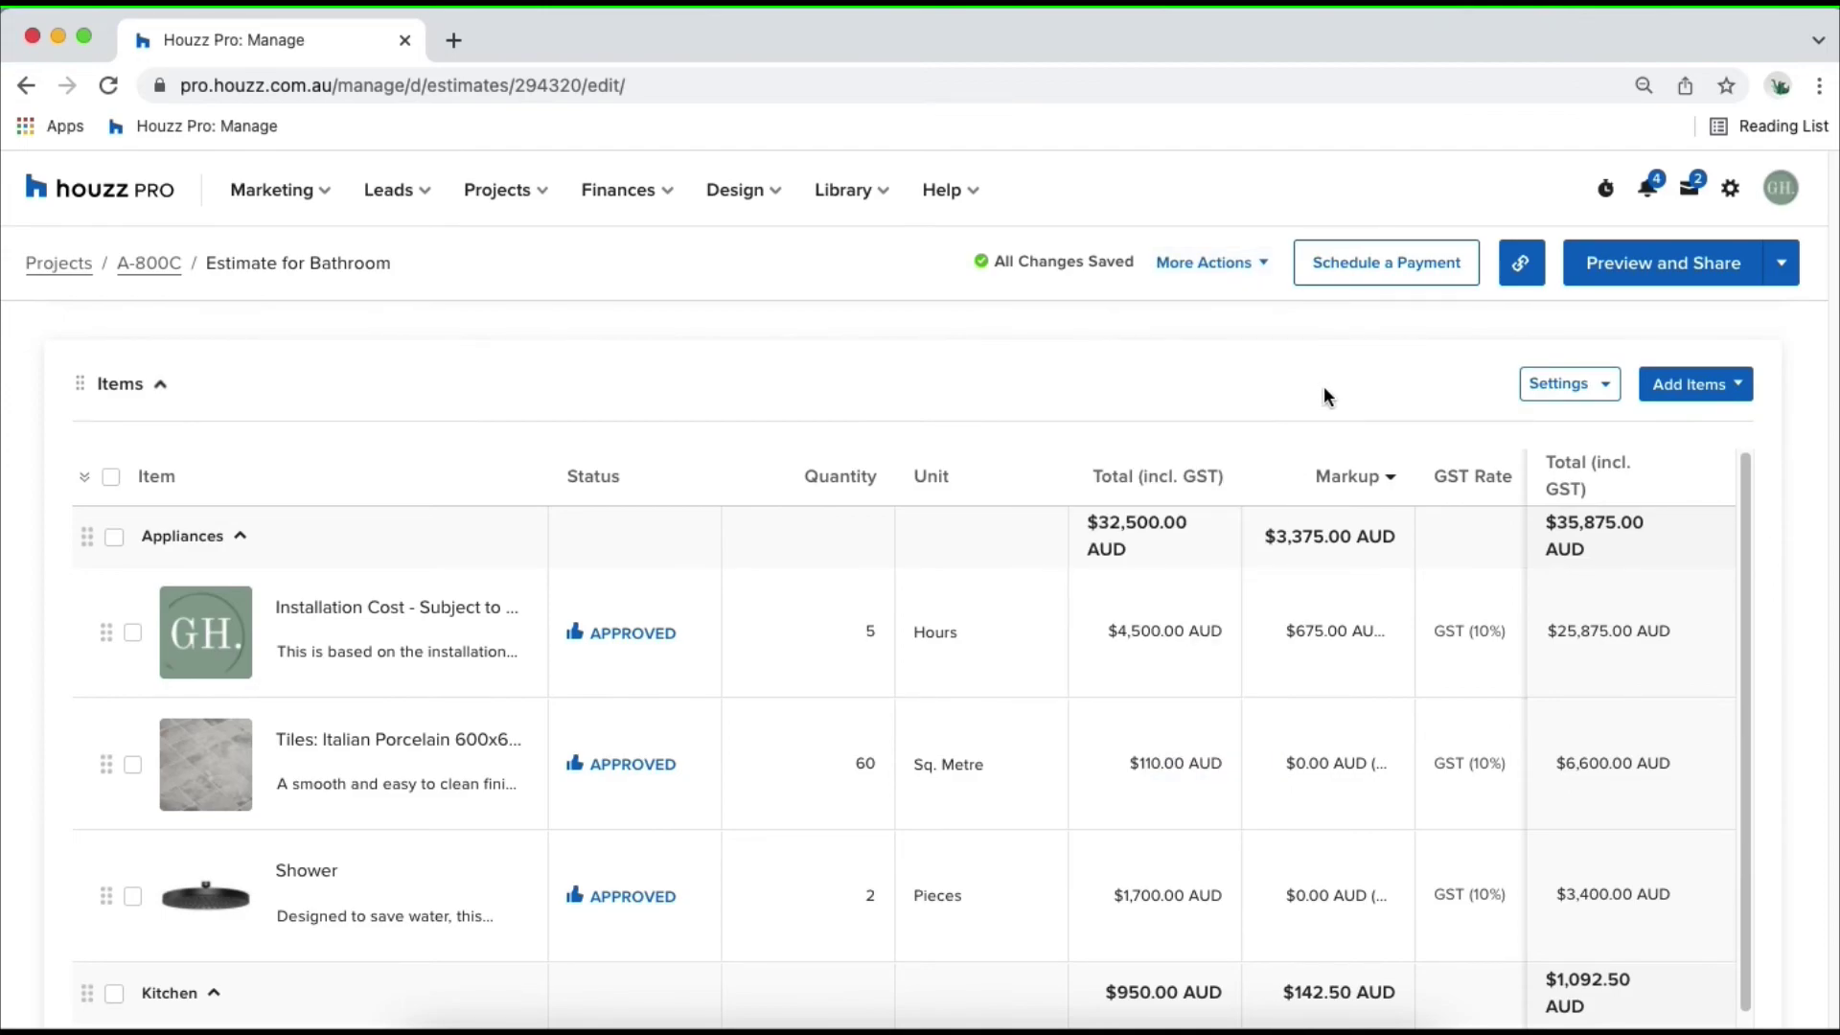